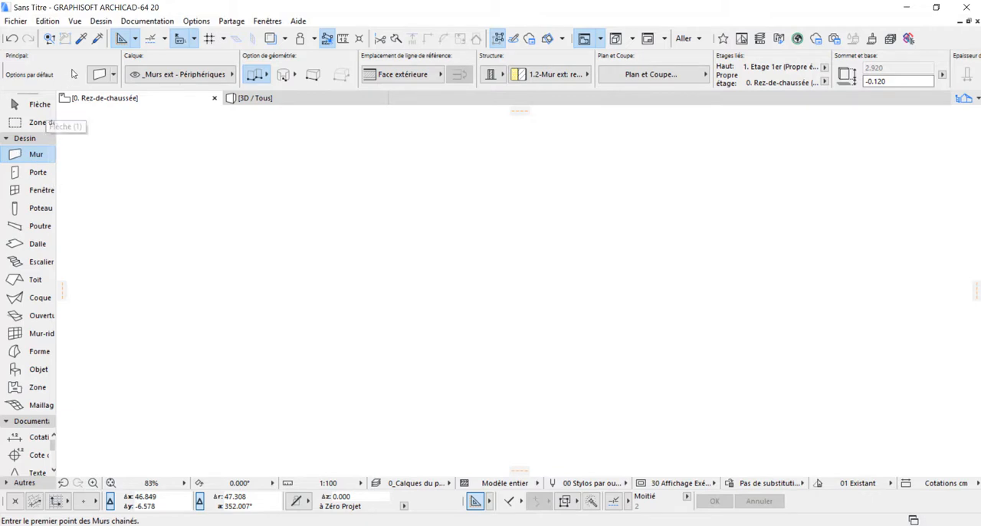
- Set the default wall to a basic structure in Bois - Aggloméré 02 with a thickness of 0.300
click(98, 73)
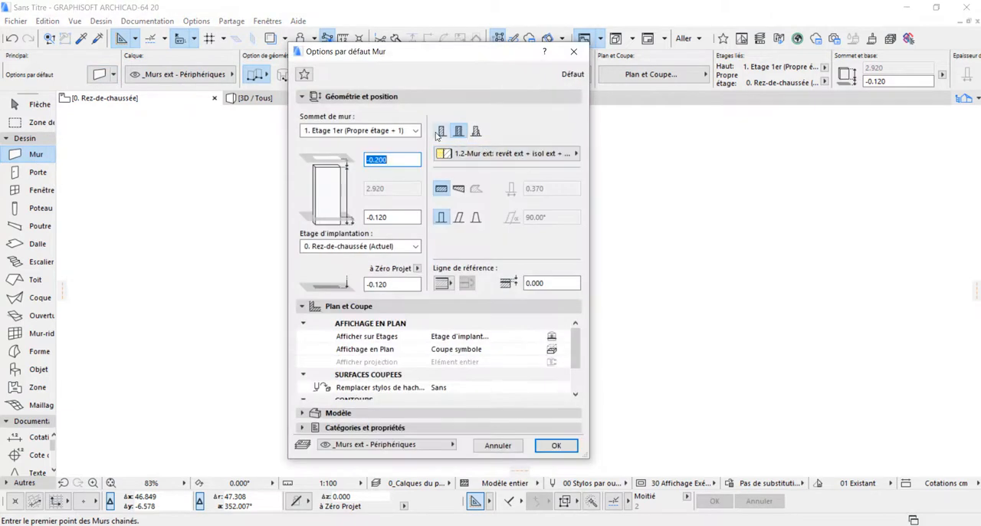
click(441, 131)
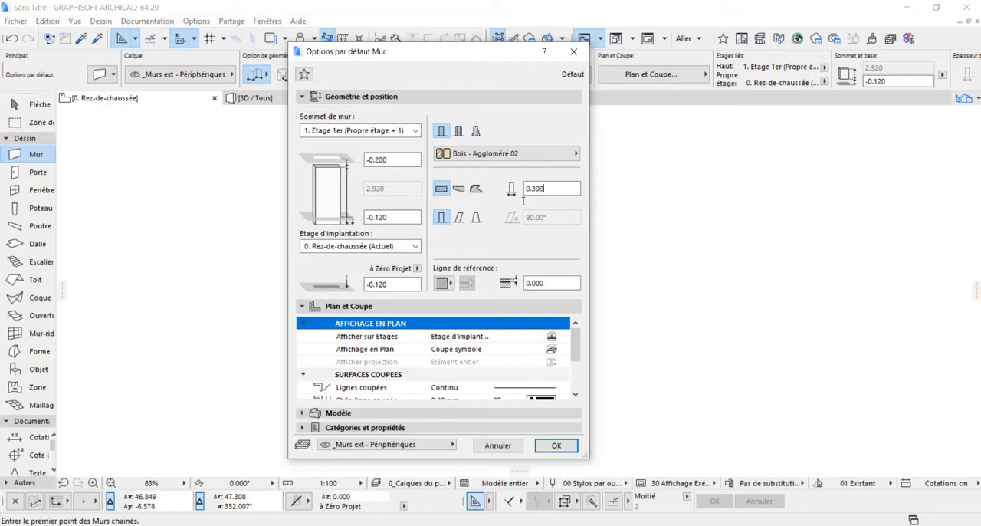
click(557, 444)
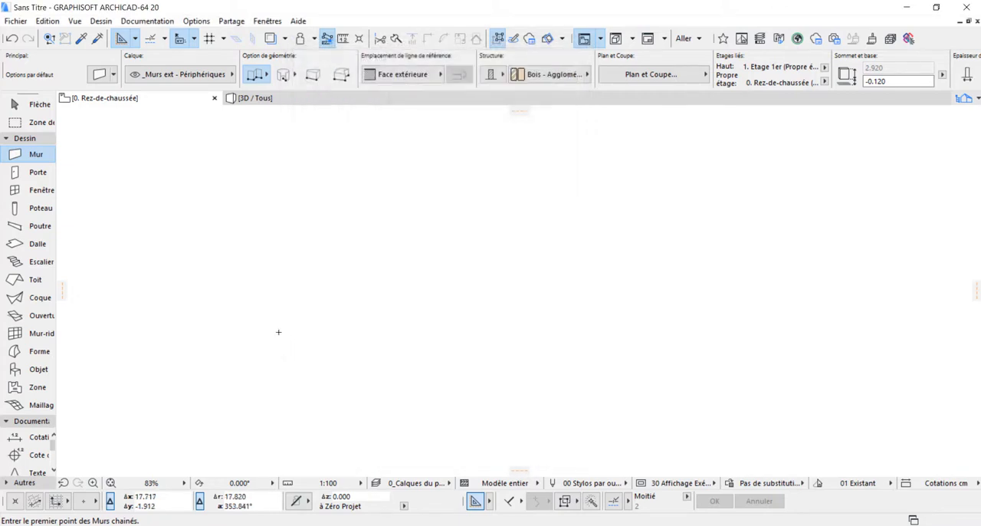
- Start a chain of walls in the ground-floor plan with a horizontal segment 5 m long
click(176, 482)
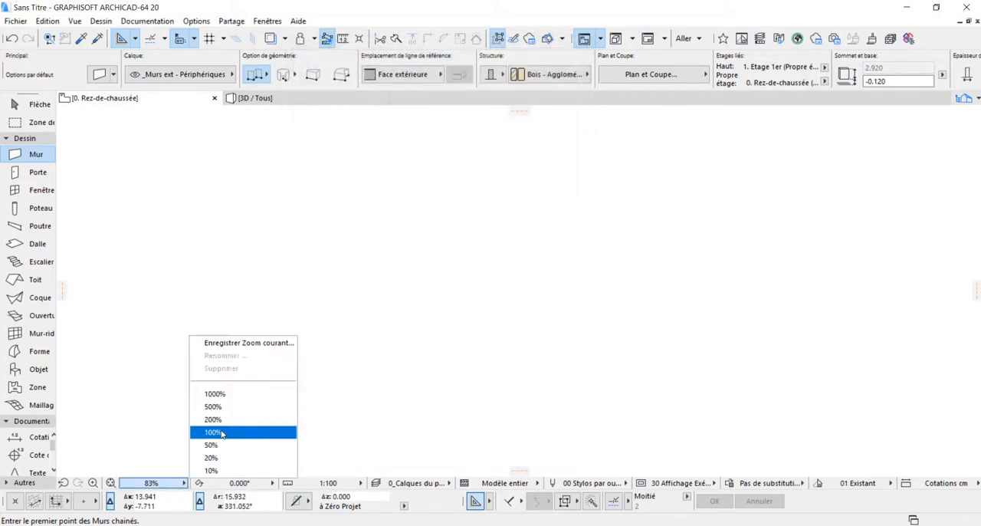
click(209, 432)
click(379, 323)
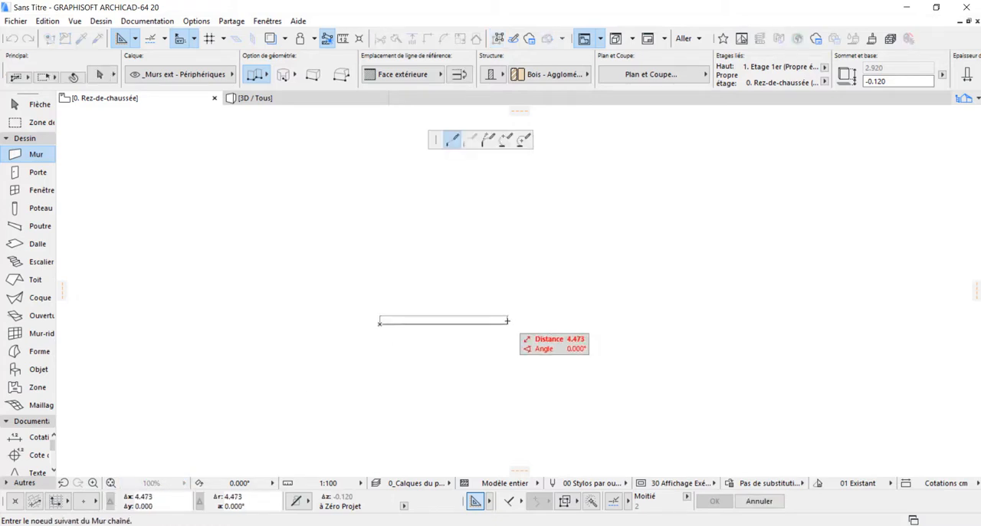
key(Tab)
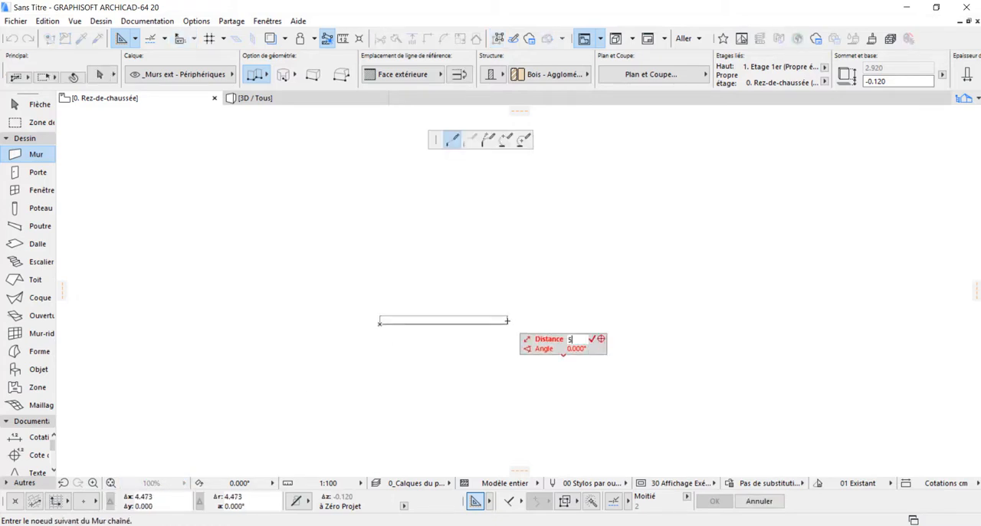
text(5)
key(Return)
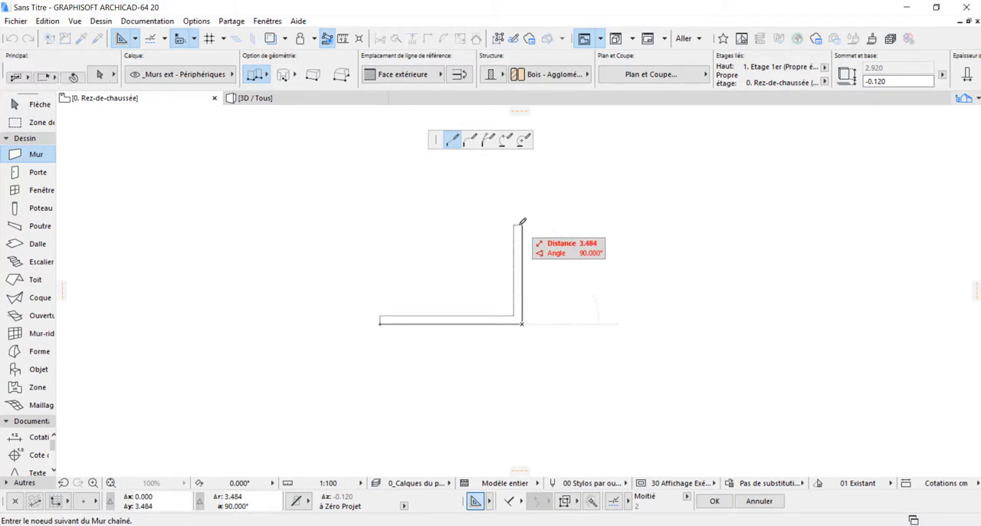
- Continue the wall chain 1.5 m upward and 3 m to the right, and finish it with a longer freehand upward segment
text(1.5)
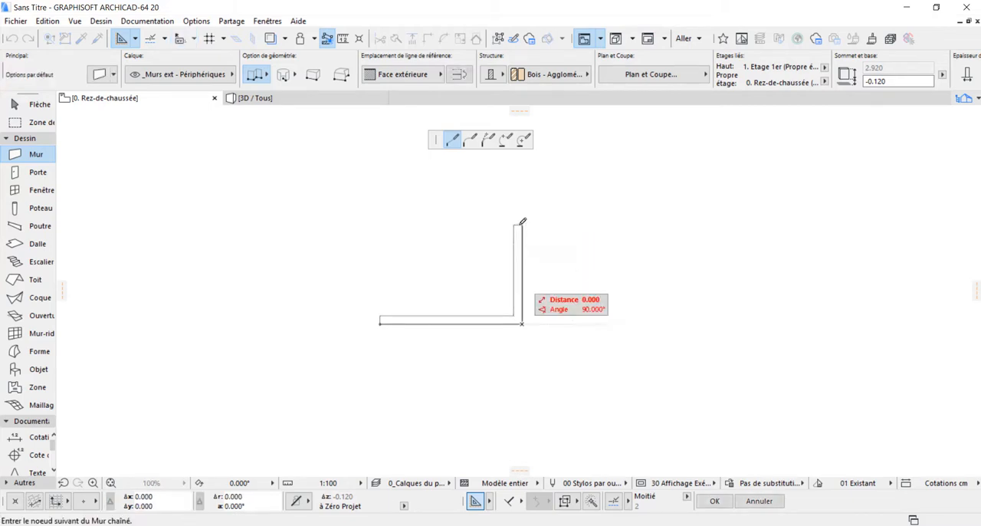
key(Return)
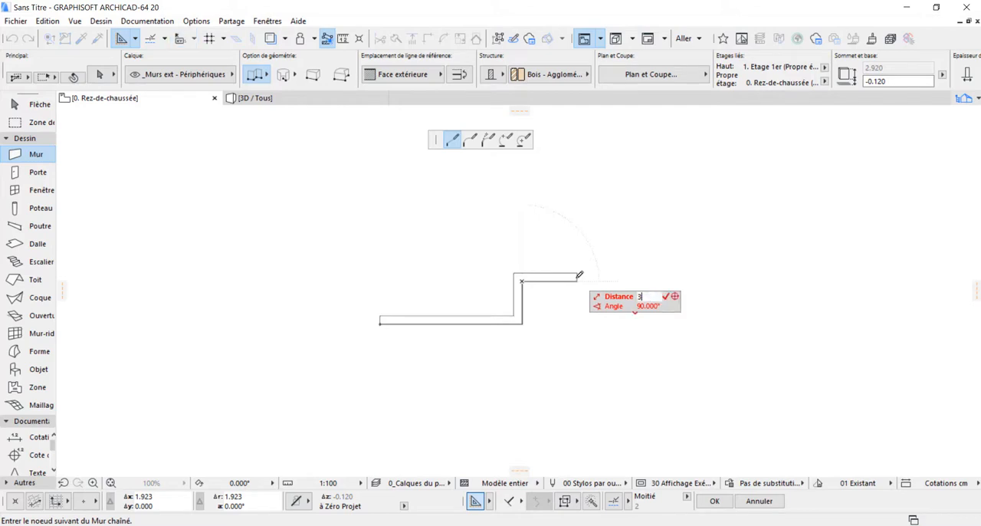
text(3)
key(Return)
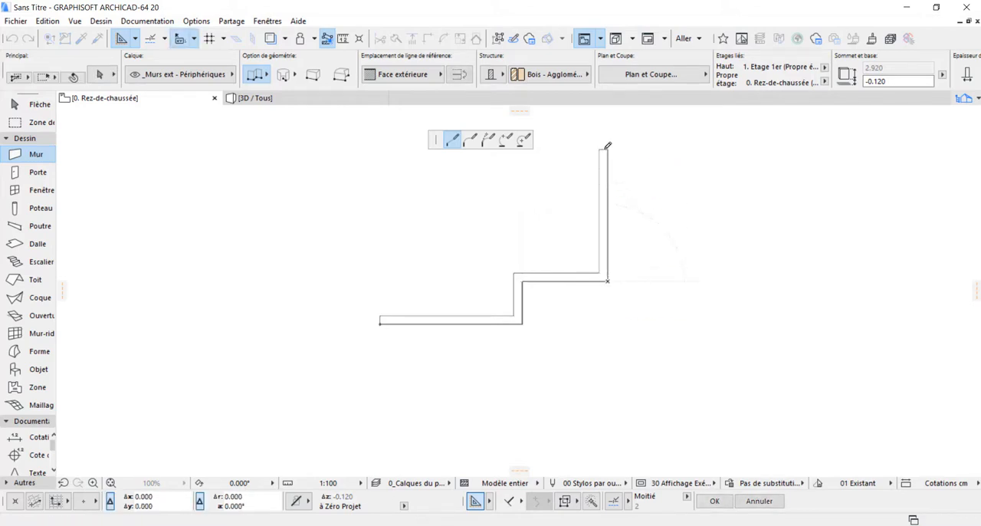
double_click(608, 146)
scroll(556, 284, down, 2)
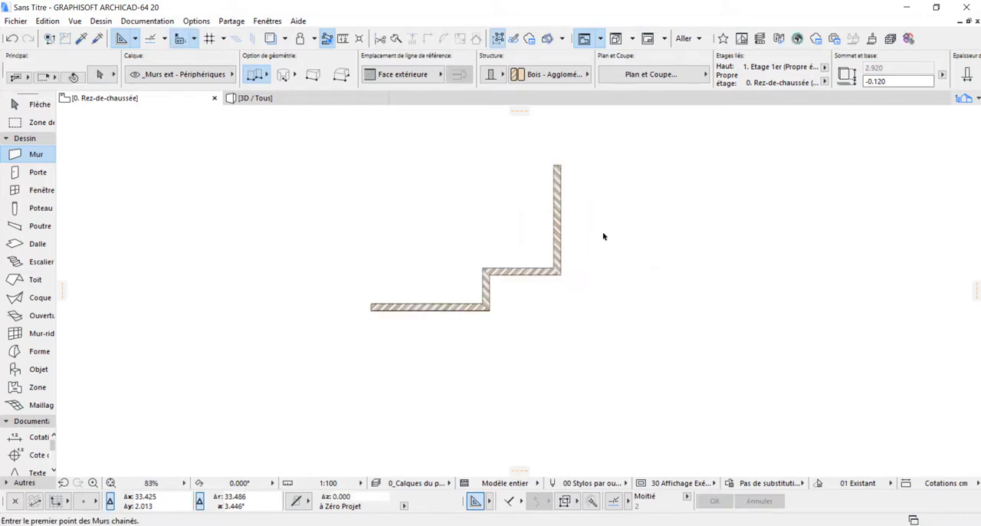
- Select all the walls and change their building material to Cloison - Armature
key(ctrl+a)
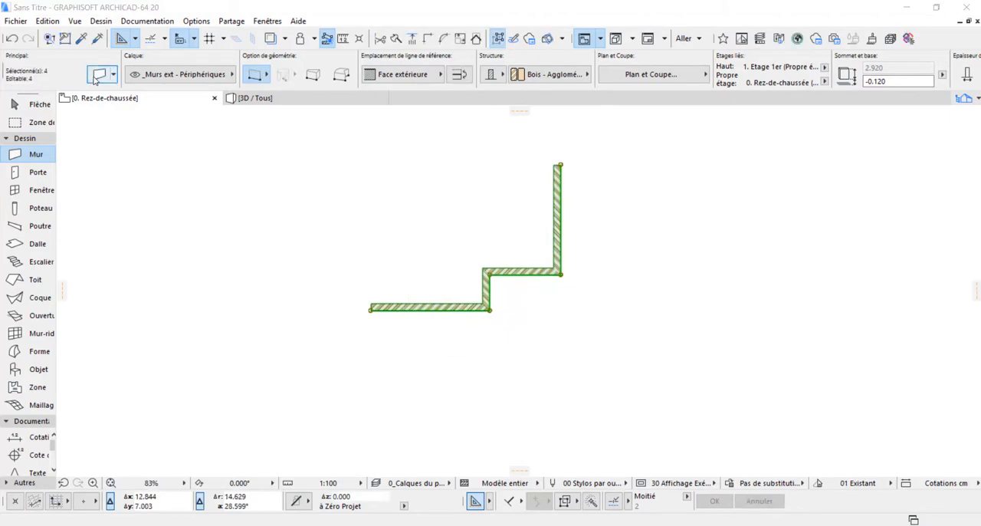
click(95, 76)
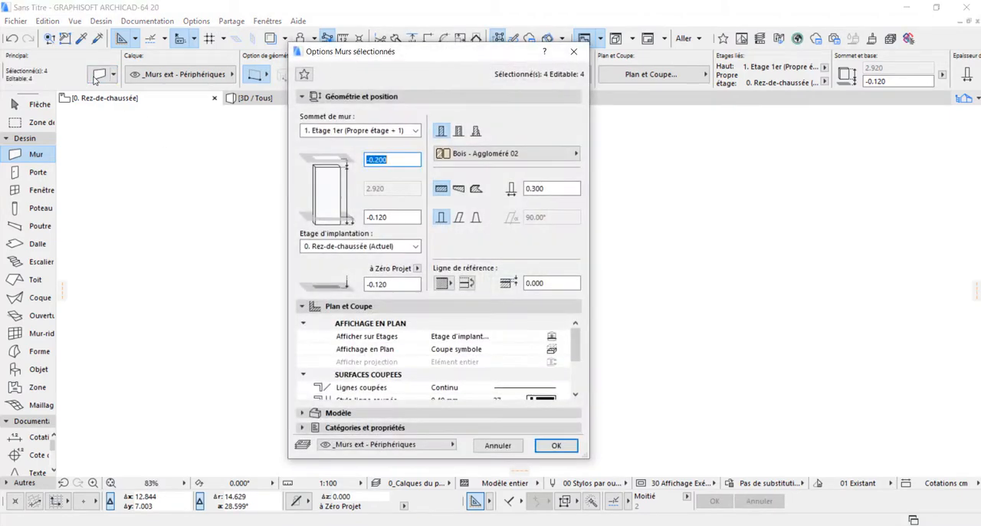
click(527, 152)
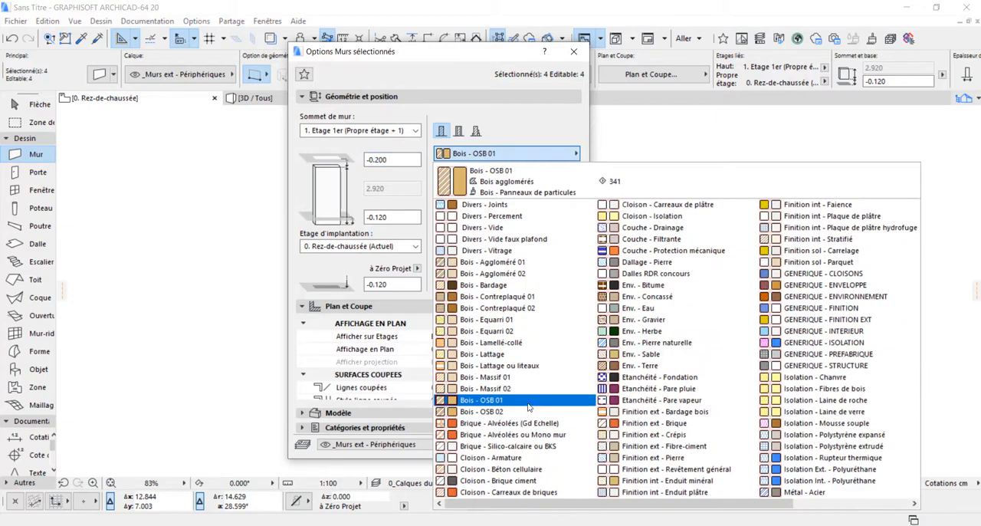
click(539, 460)
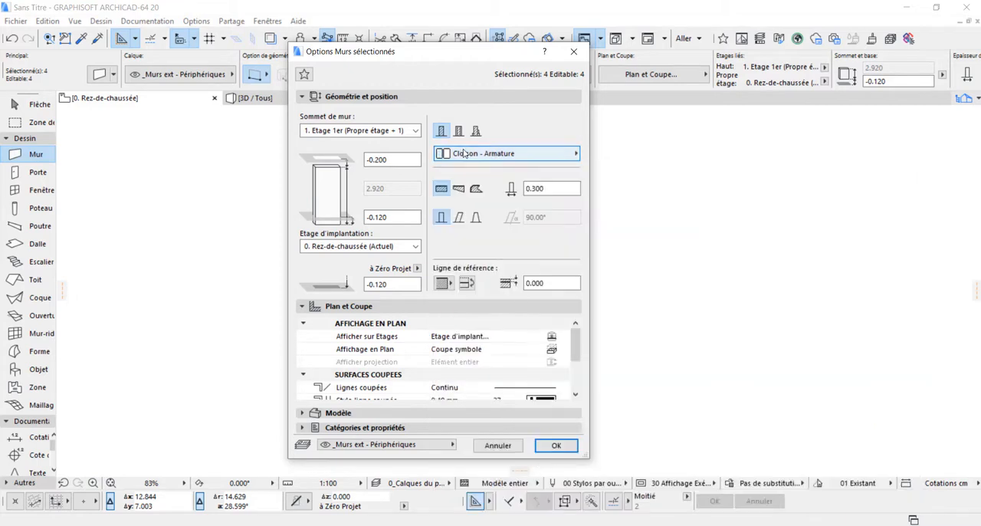
click(557, 446)
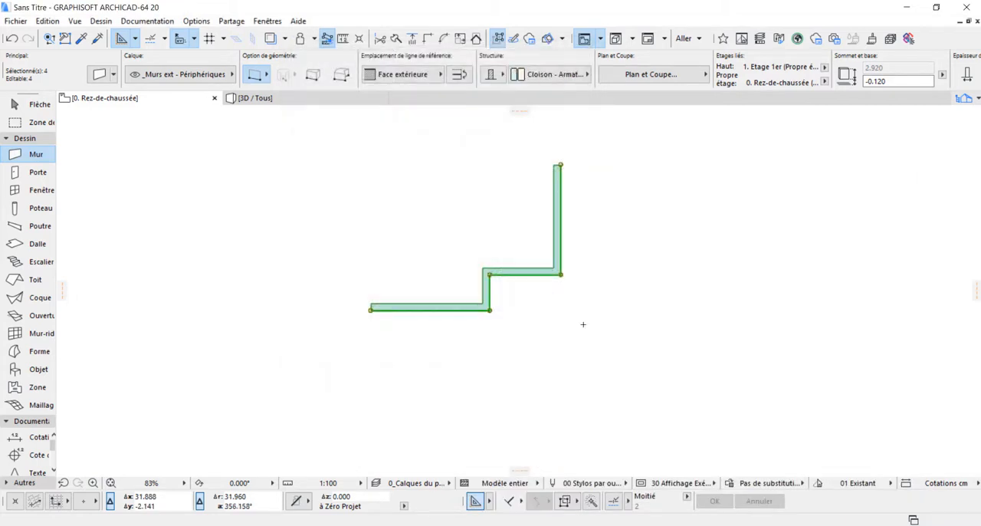
key(Escape)
- Set the default slab to a basic structure in Isolation Int. - Polyuréthane
scroll(445, 241, up, 3)
scroll(389, 332, down, 2)
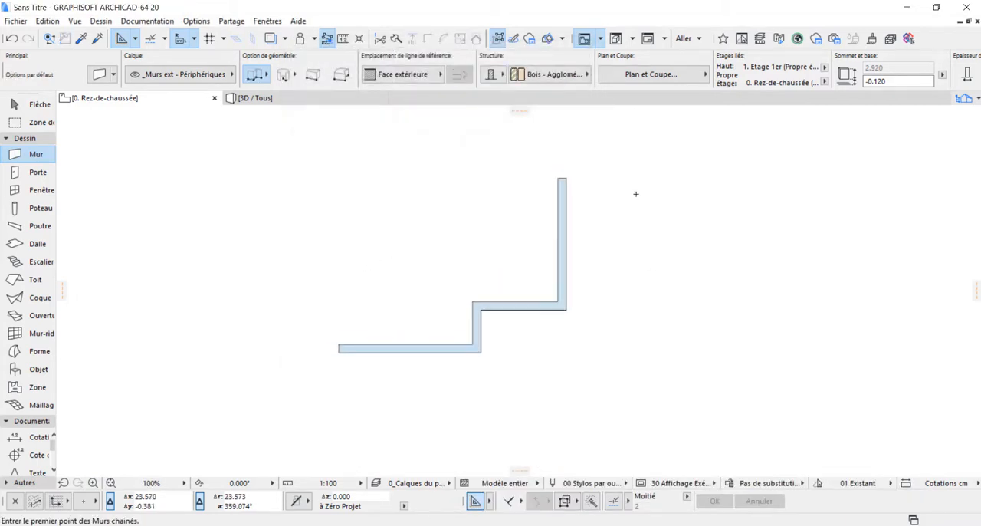
scroll(635, 193, up, 1)
scroll(621, 195, down, 1)
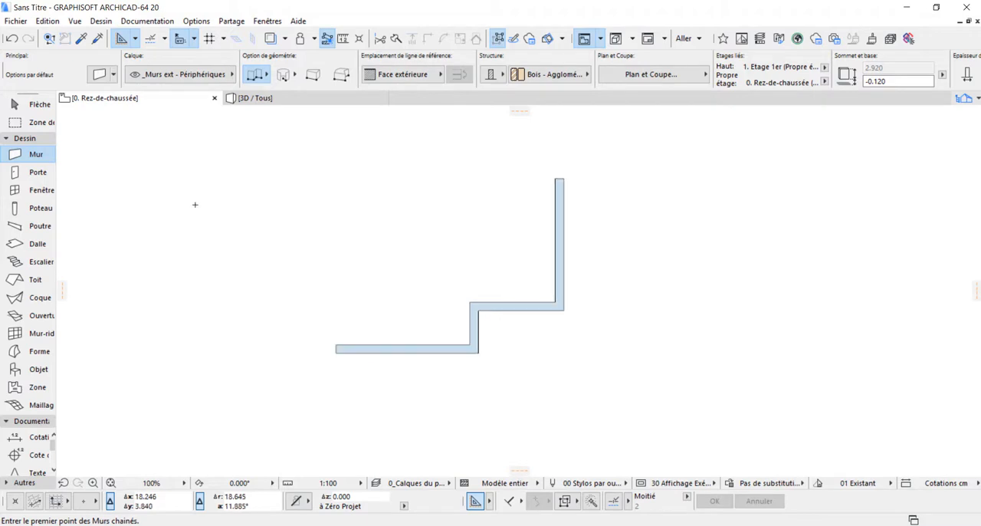
click(20, 246)
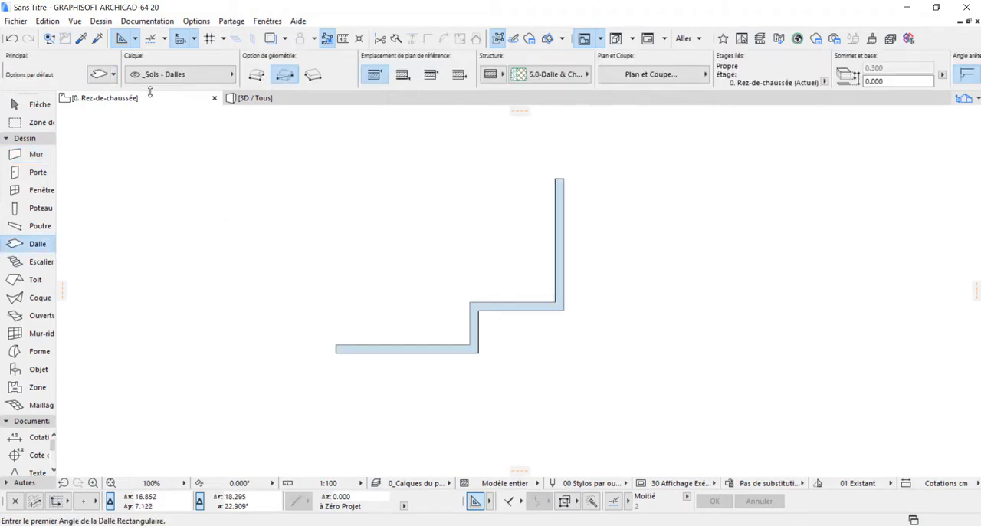
click(103, 78)
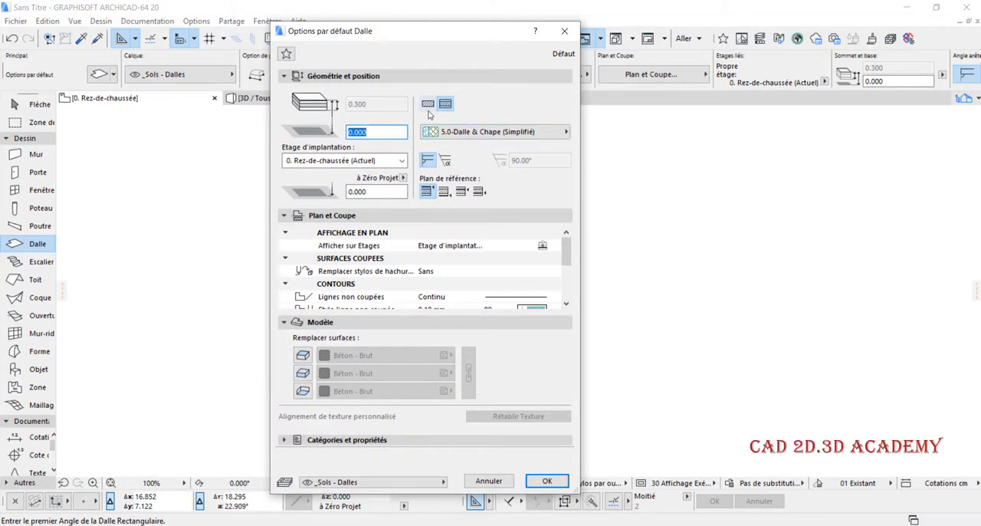
click(429, 105)
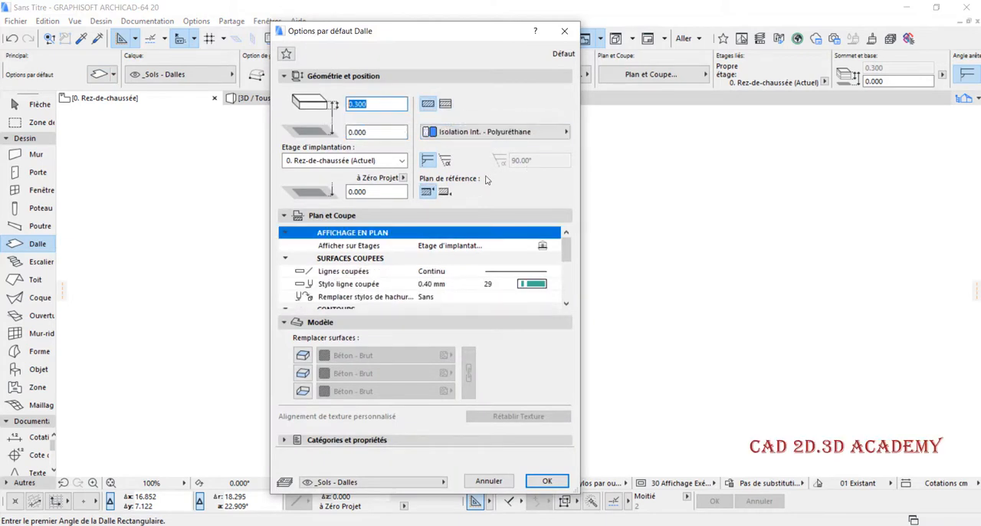
click(547, 481)
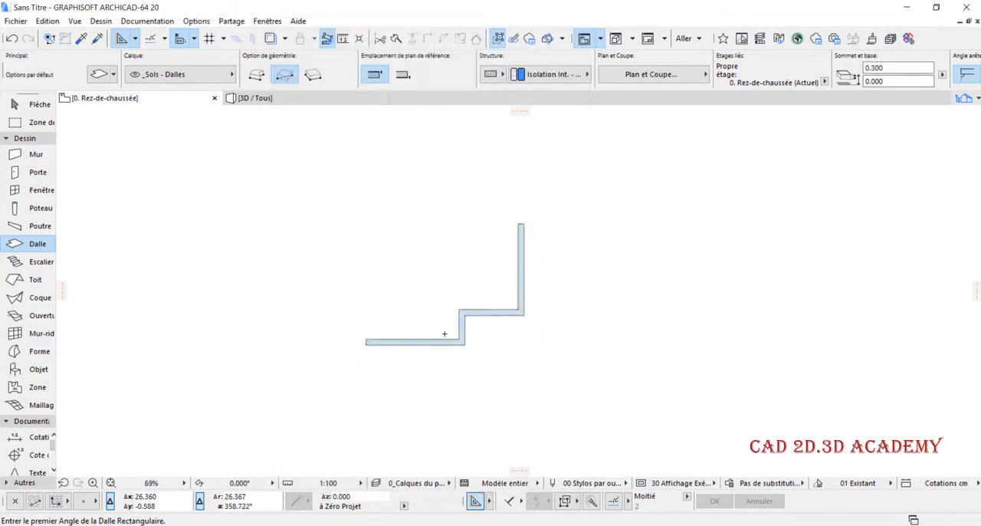
- Draw a rectangular slab about 13 m by 11 m enclosing the walls and inspect the model in 3D
click(302, 166)
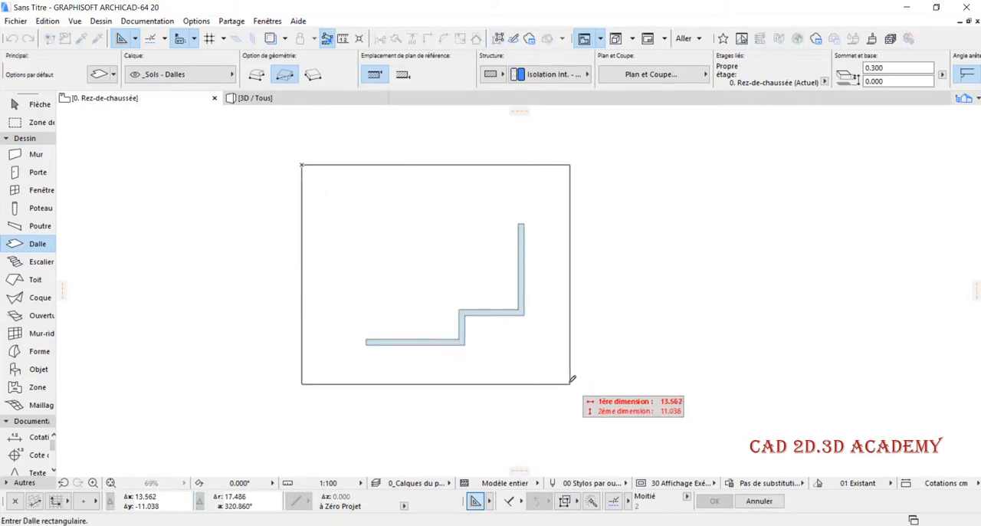
click(563, 376)
click(269, 100)
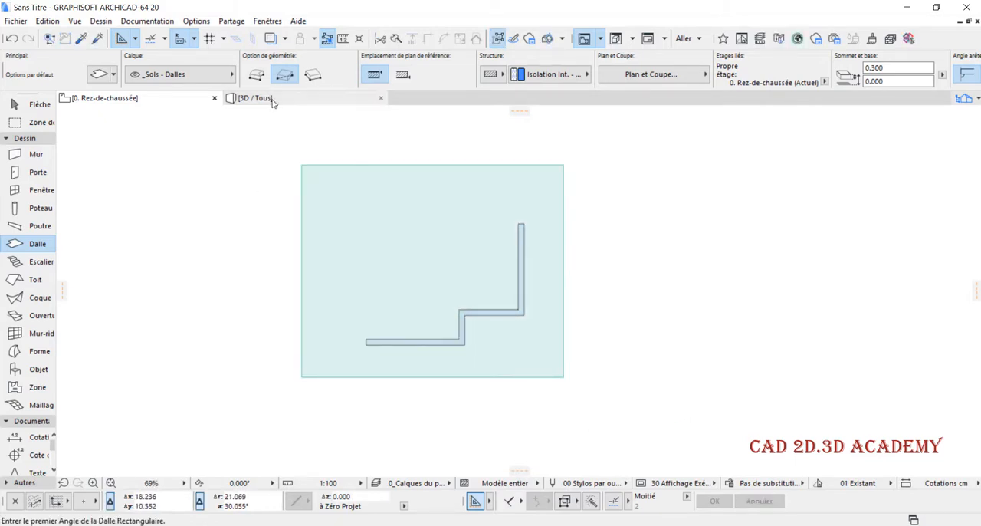
scroll(847, 281, up, 5)
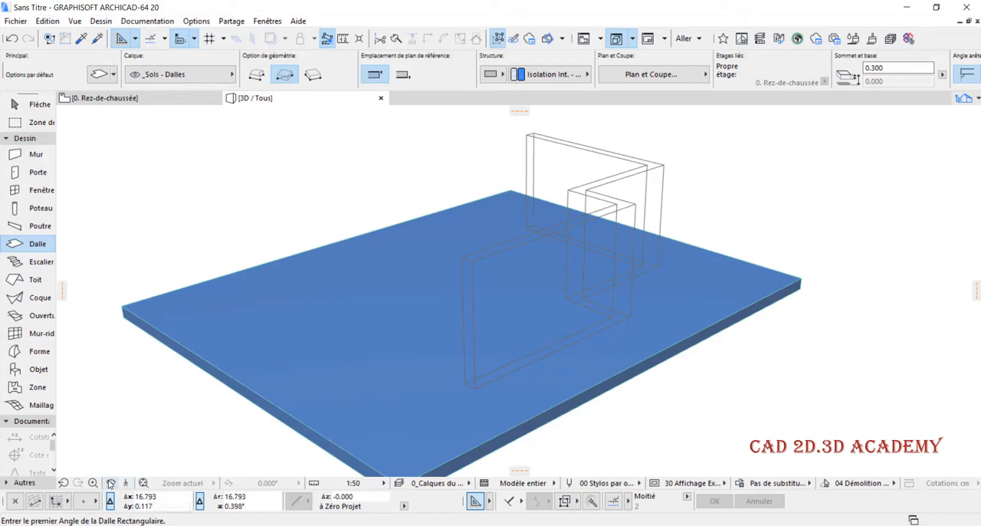
click(110, 483)
drag(530, 373, 624, 274)
scroll(714, 288, up, 3)
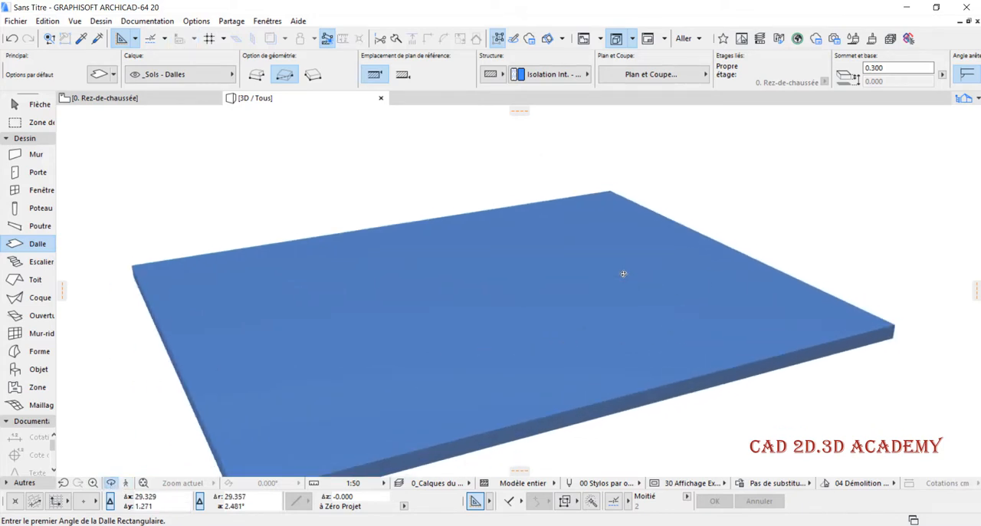
key(Escape)
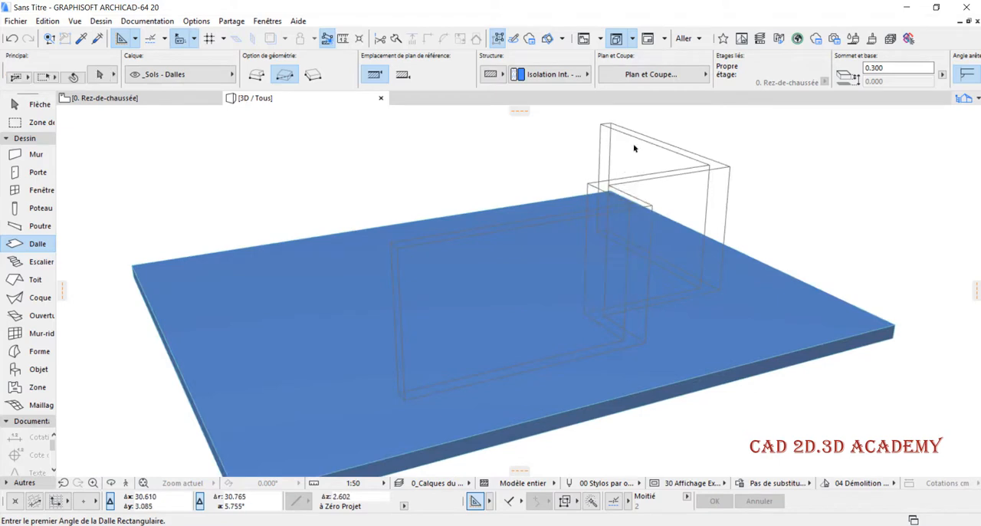
- Change the building material of the rear wall, the last one in the chain, to Plastique - PVC
click(638, 141)
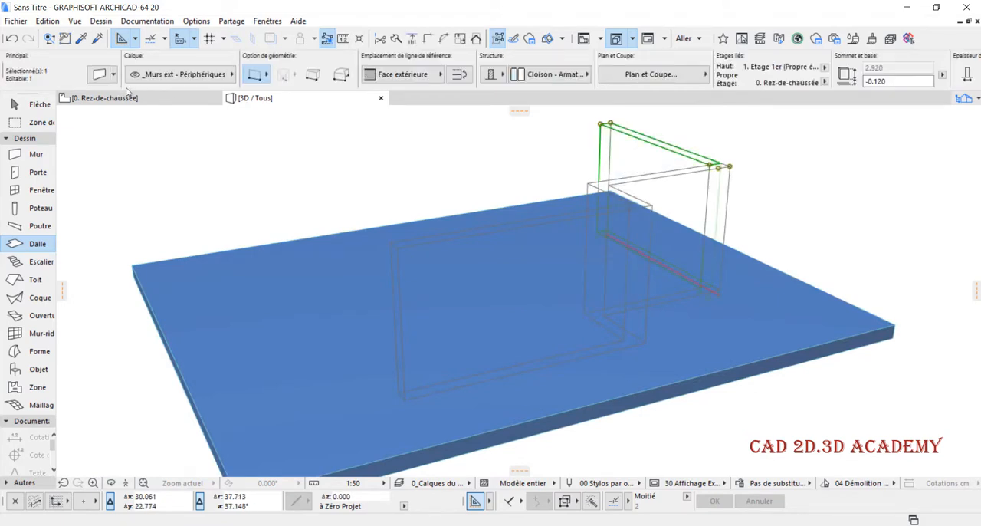
click(100, 75)
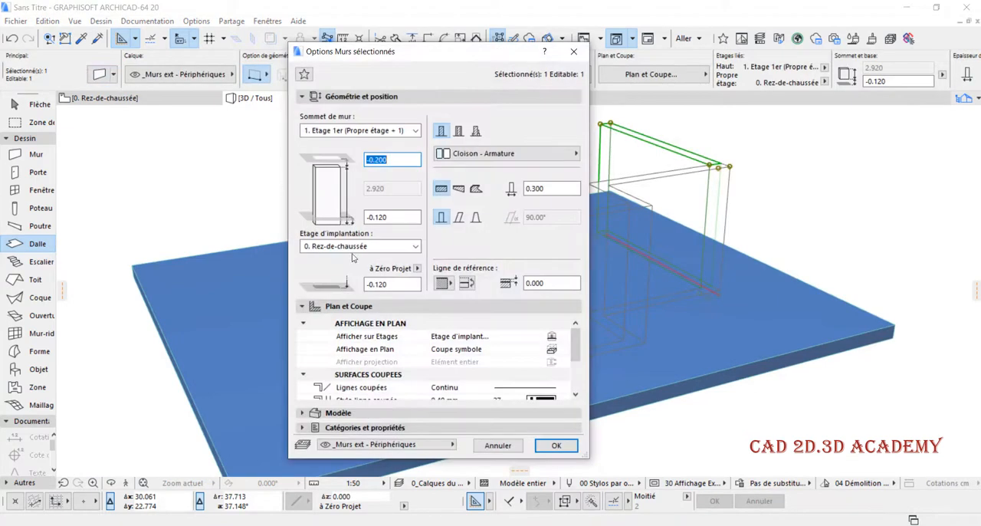
click(491, 154)
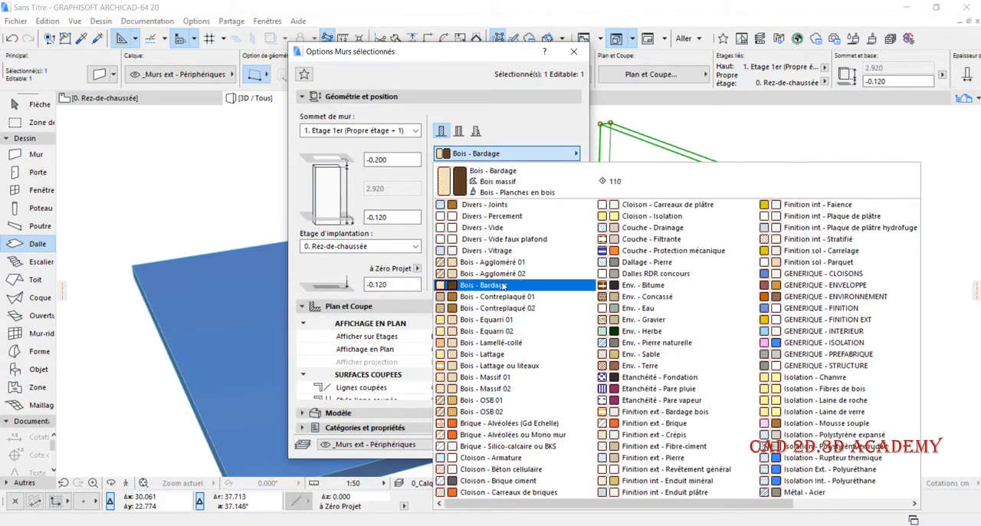
scroll(529, 318, down, 2)
scroll(536, 318, up, 2)
scroll(537, 318, down, 2)
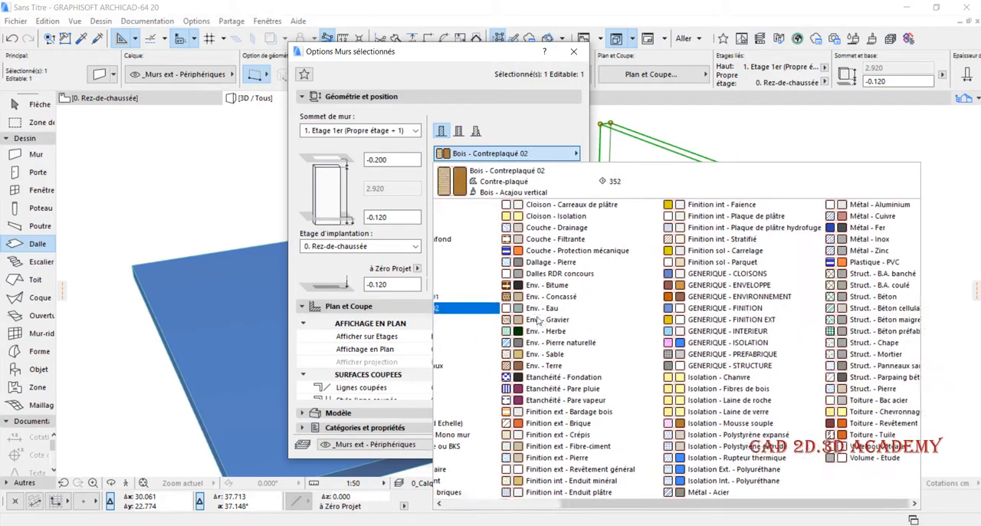
click(794, 265)
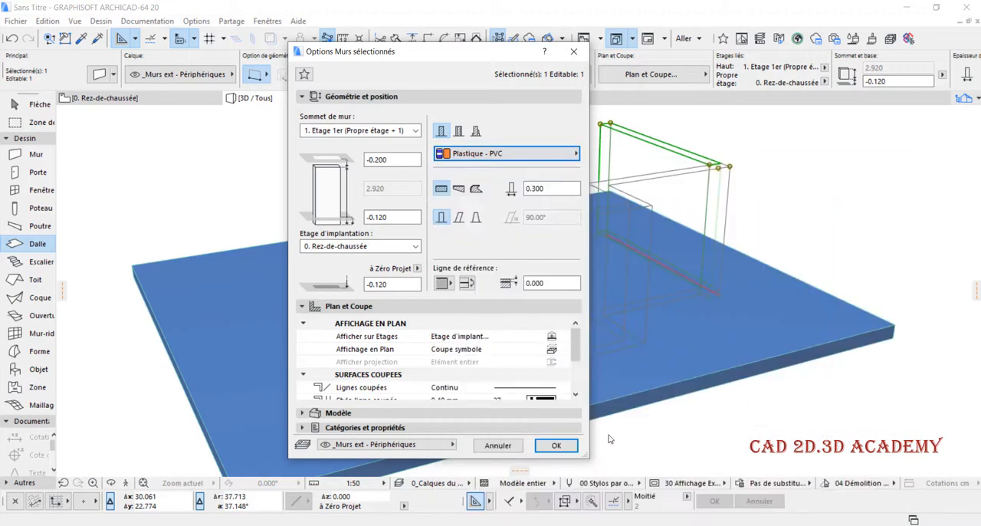
click(567, 446)
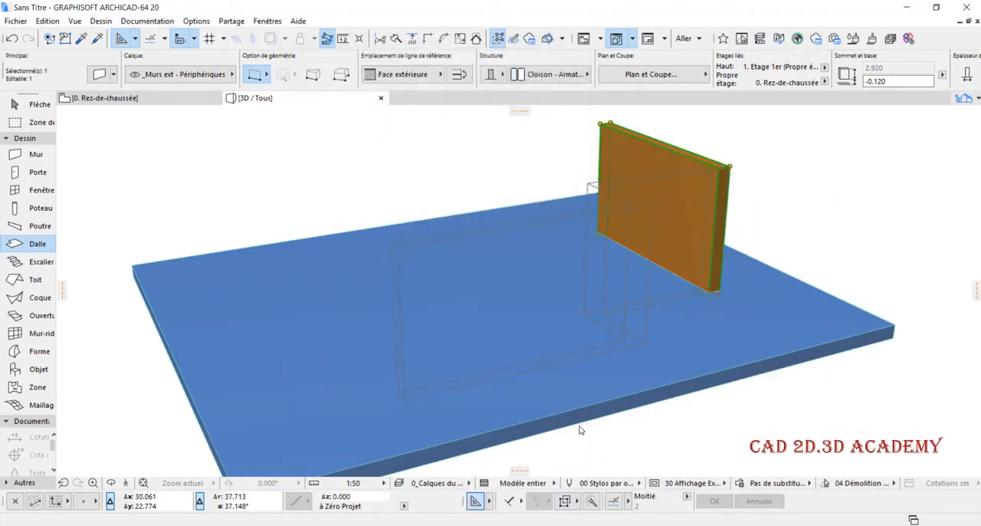
- Pick up the rear PVC wall's settings and transfer them to the 5 m front wall and the 3 m wall
alt+click(634, 148)
ctrl+alt+click(565, 240)
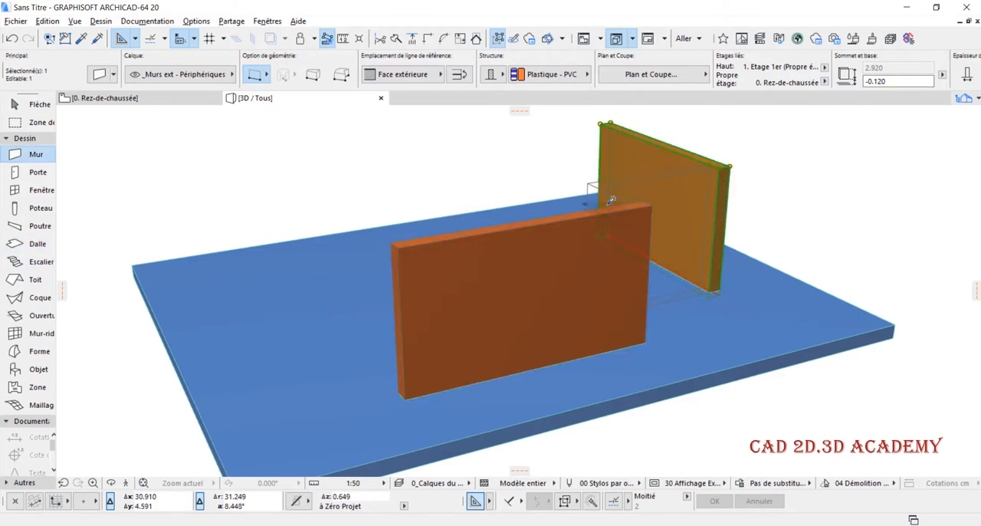
click(602, 195)
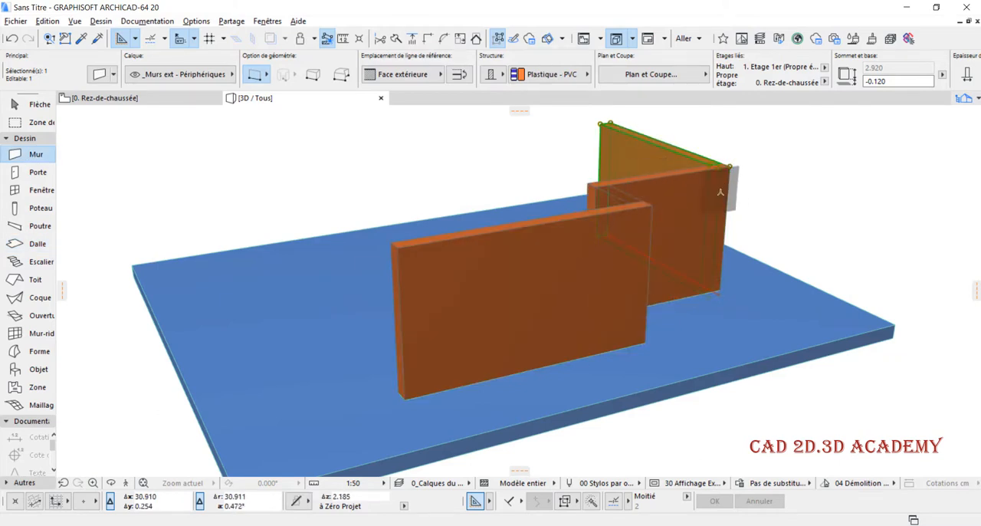
- Deselect the wall and orbit the 3D model to examine the PVC walls on the slab from the opposite side
key(Escape)
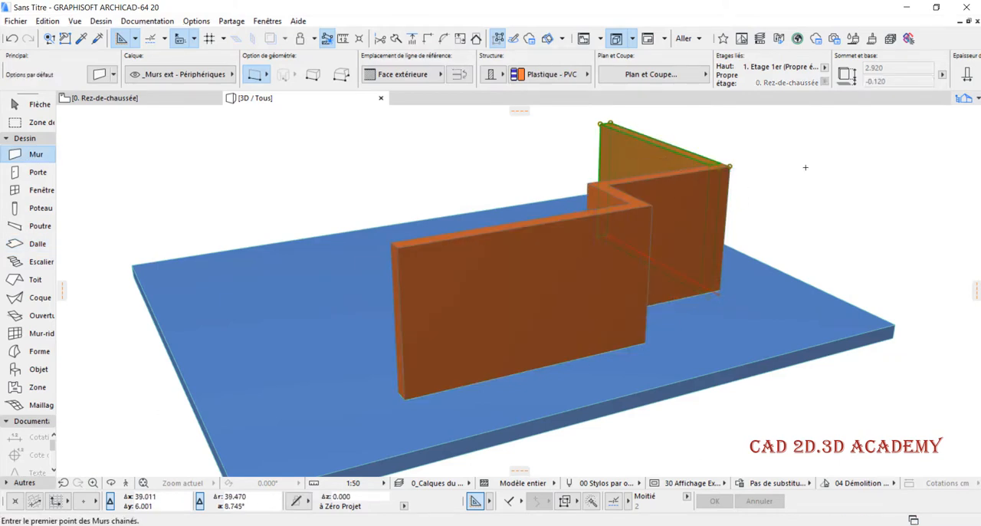
click(112, 483)
drag(851, 322, 744, 288)
scroll(582, 326, down, 2)
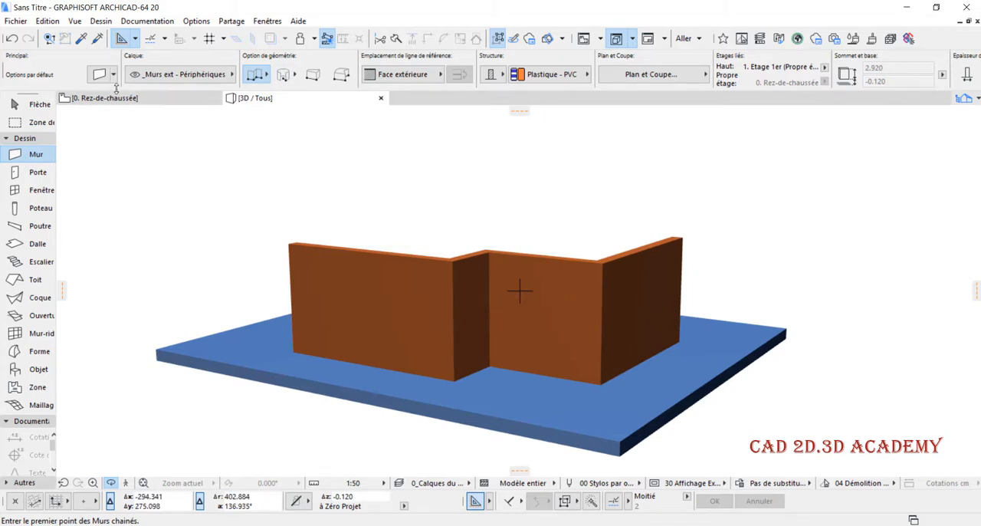
- Switch the 3D view from perspective to an isometric parallel projection with the sun azimuth set to 300°
right_click(284, 106)
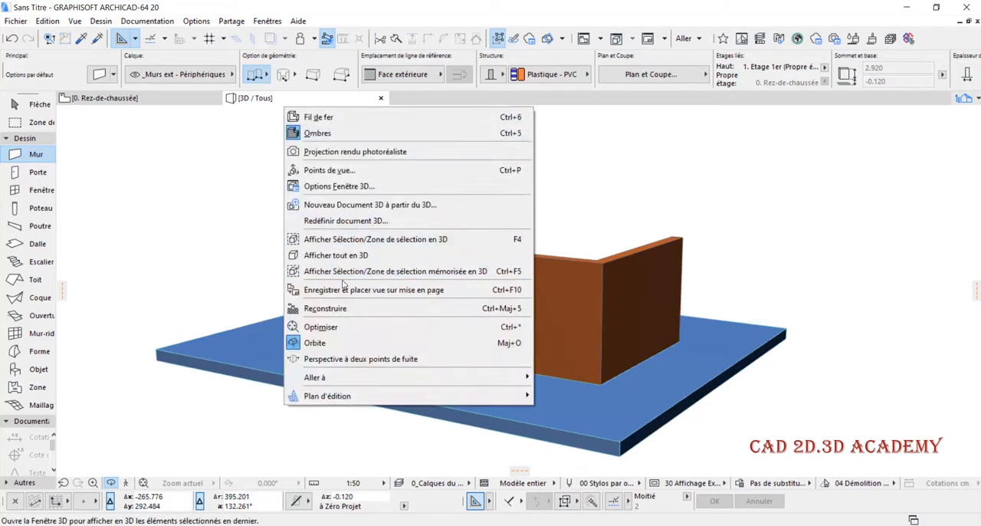
key(Escape)
right_click(258, 102)
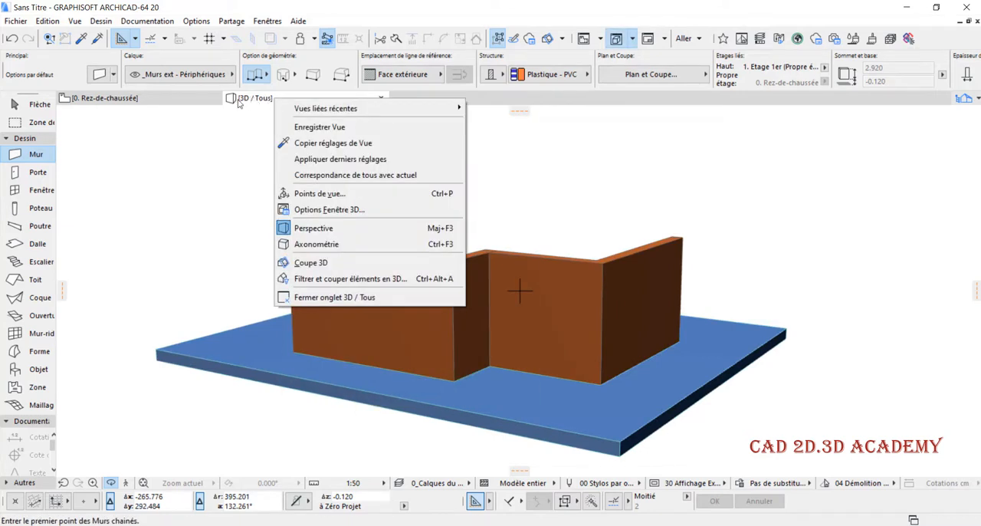
click(320, 193)
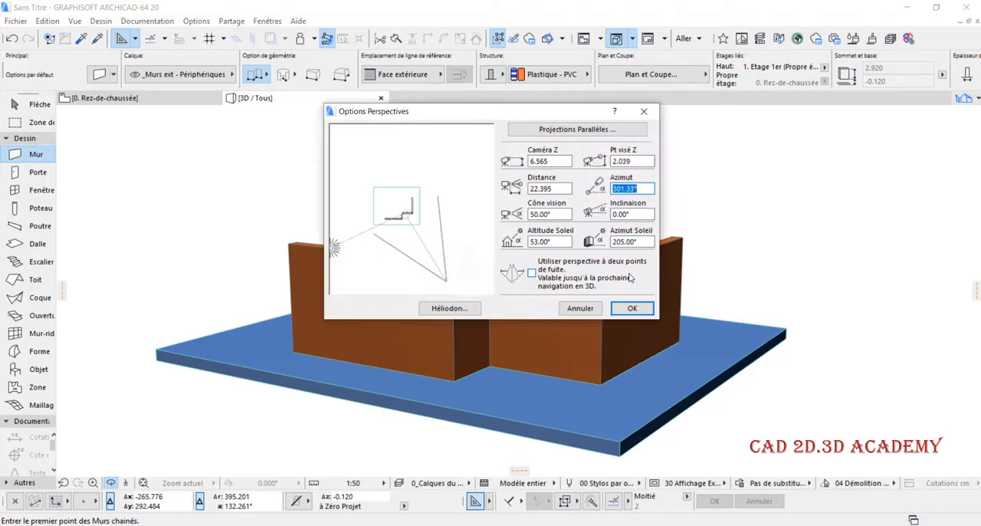
click(579, 131)
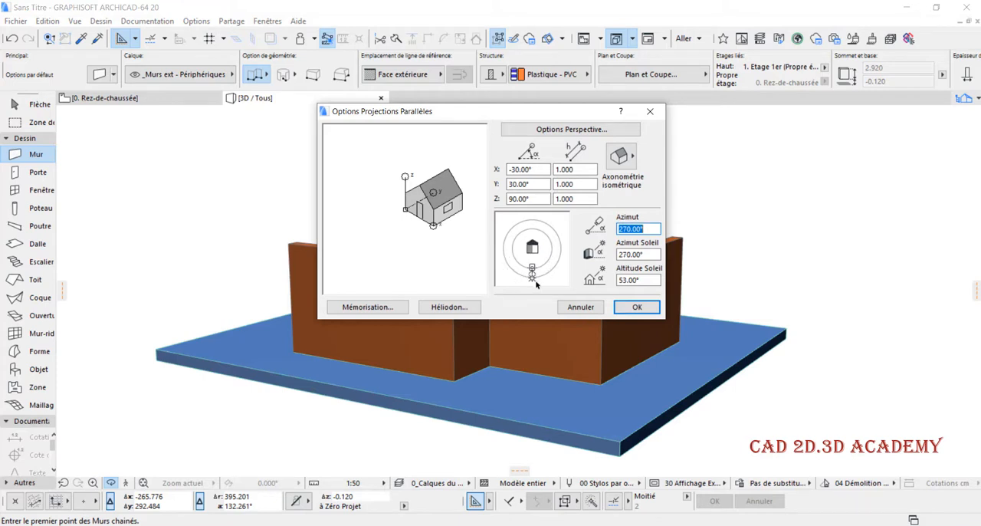
click(637, 307)
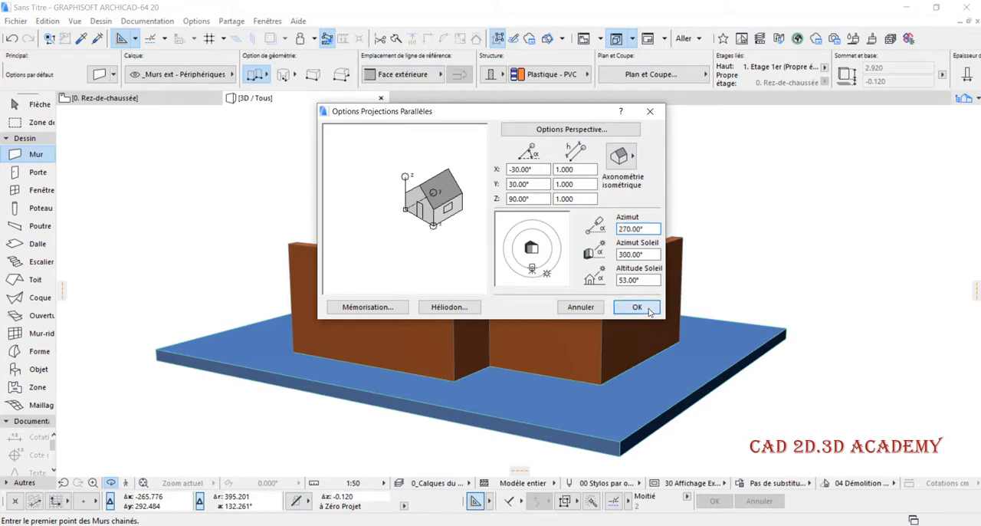
shift+middle_drag(614, 316, 338, 251)
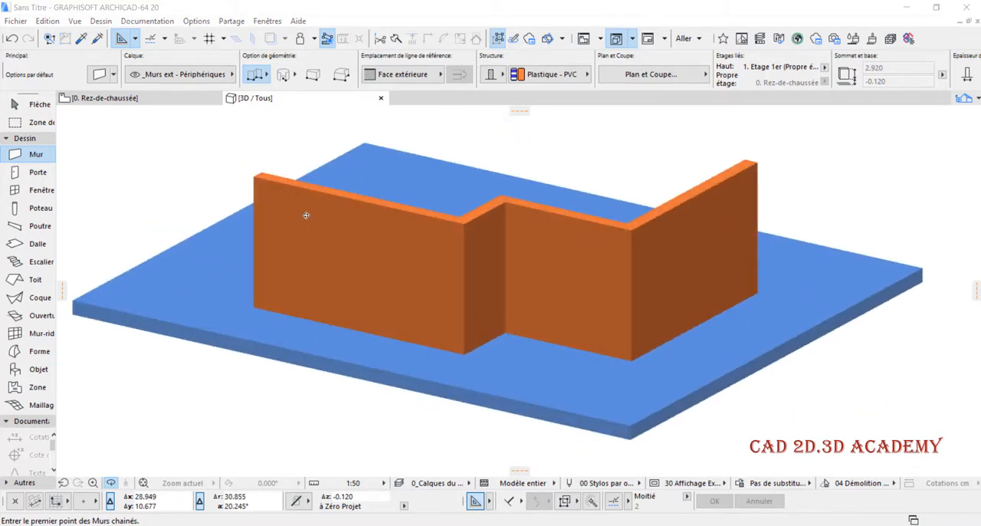
- Return to the Rez-de-chaussée floor plan and open the default settings of the door tool
click(158, 106)
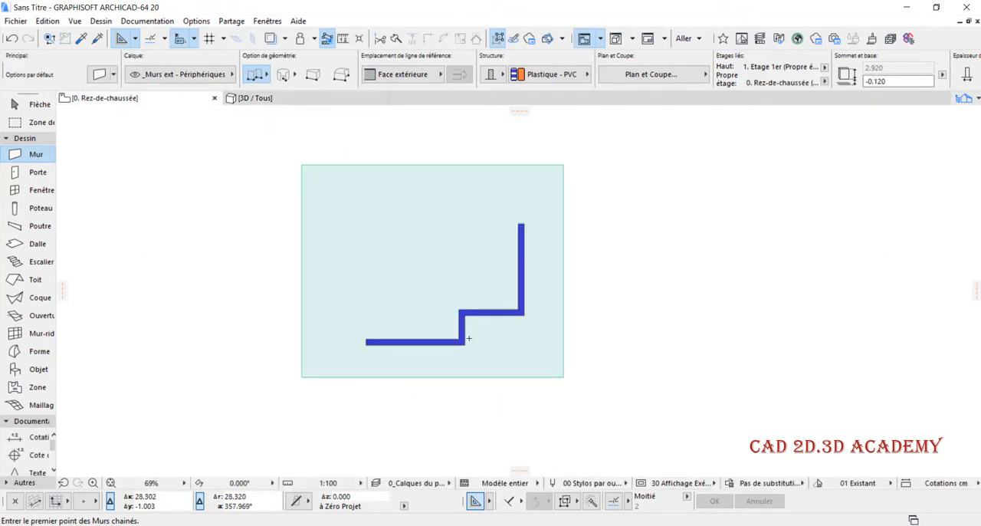
scroll(468, 337, up, 4)
scroll(431, 396, down, 3)
scroll(490, 304, up, 3)
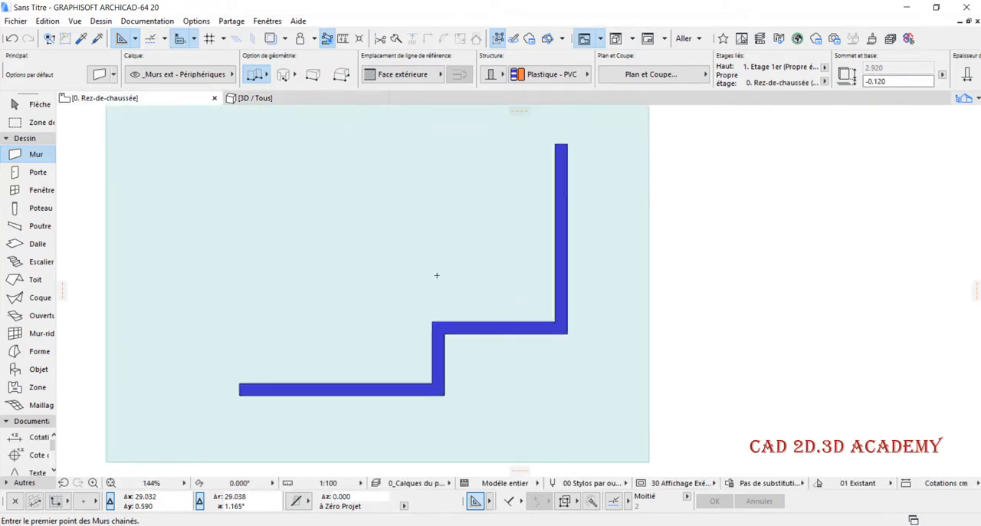
click(35, 172)
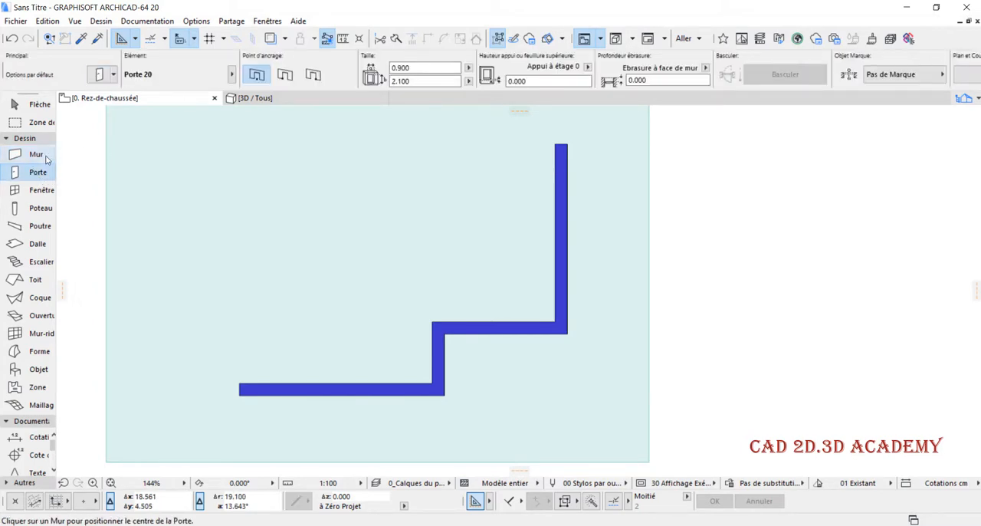
click(99, 75)
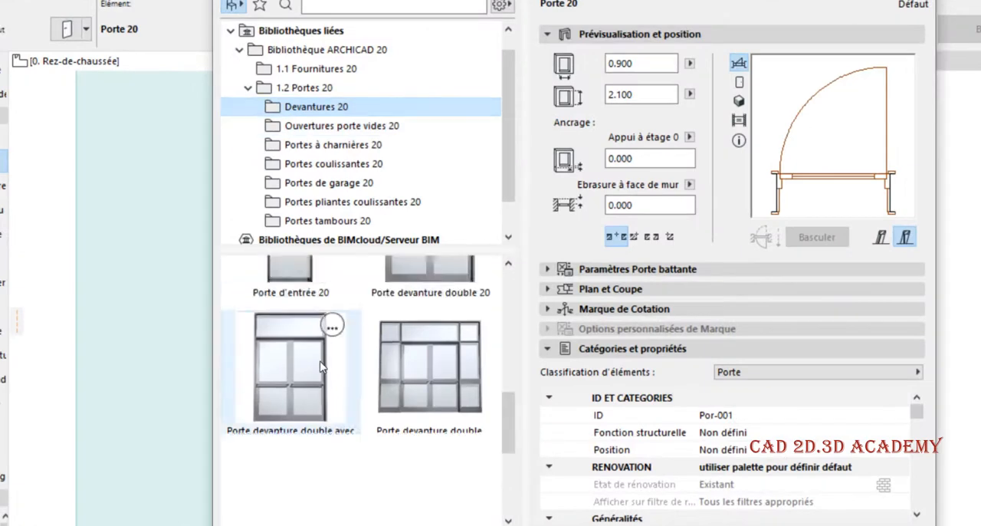
- Browse the door library folders Devantures 20 and Ouvertures porte vides 20 for available models
scroll(328, 354, up, 5)
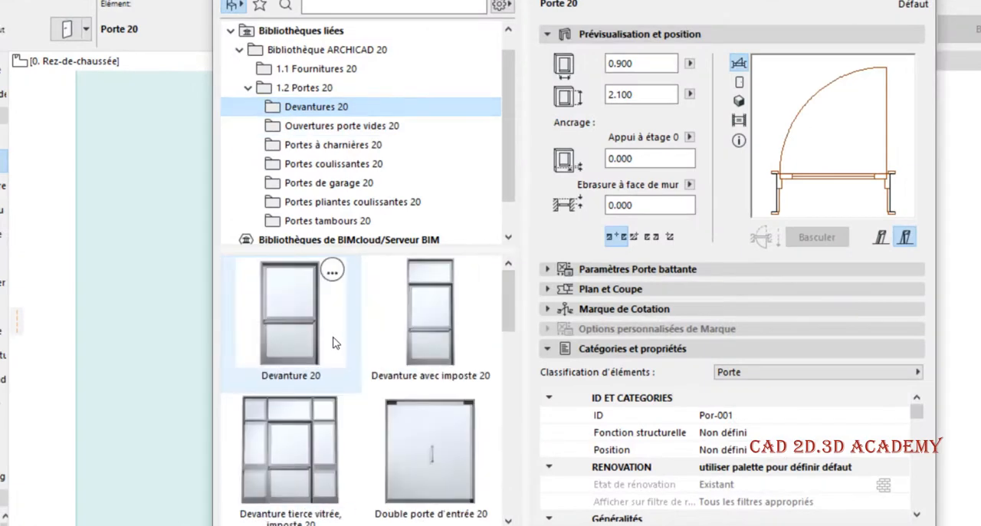
scroll(336, 345, down, 5)
scroll(339, 345, up, 5)
scroll(342, 345, down, 5)
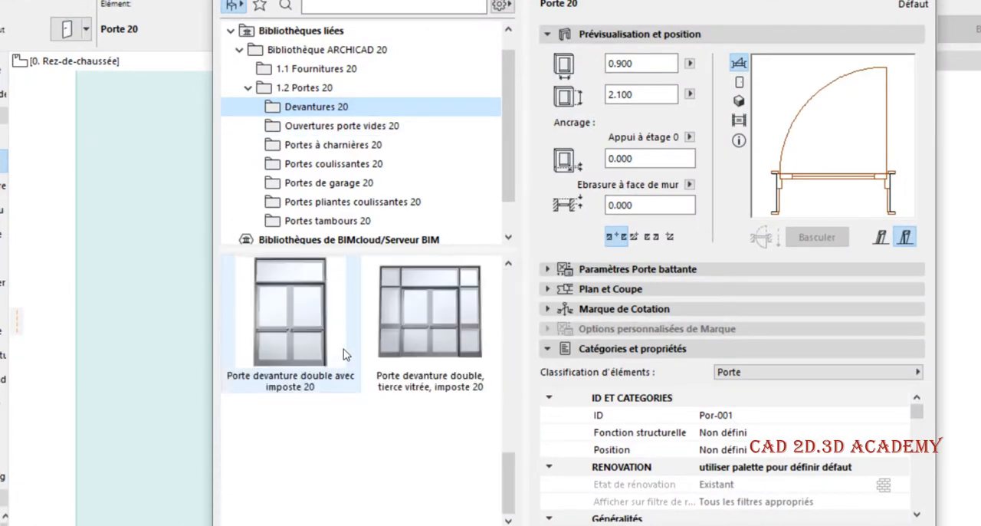
scroll(342, 348, up, 5)
click(342, 127)
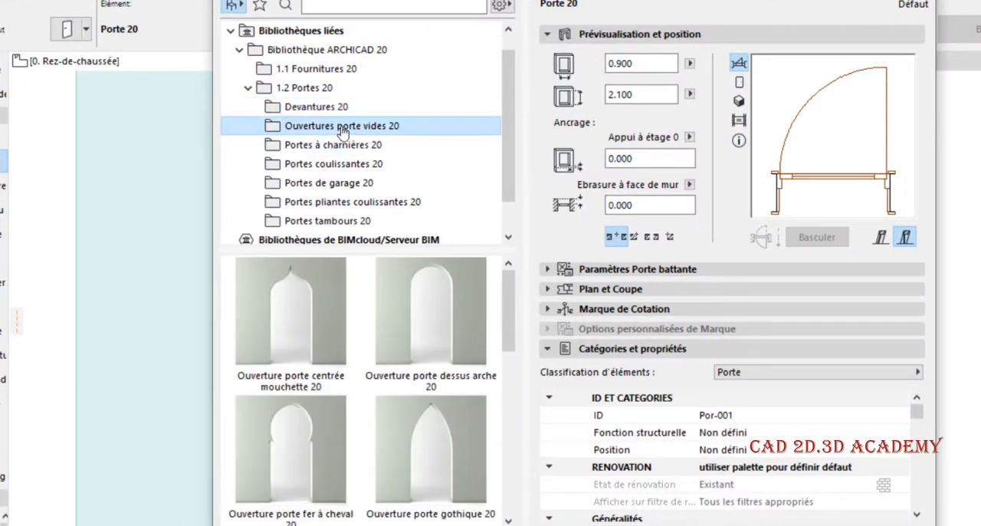
scroll(395, 308, down, 5)
- Browse the hinged doors in Portes à charnières 20 and preview Porte double 20
click(331, 147)
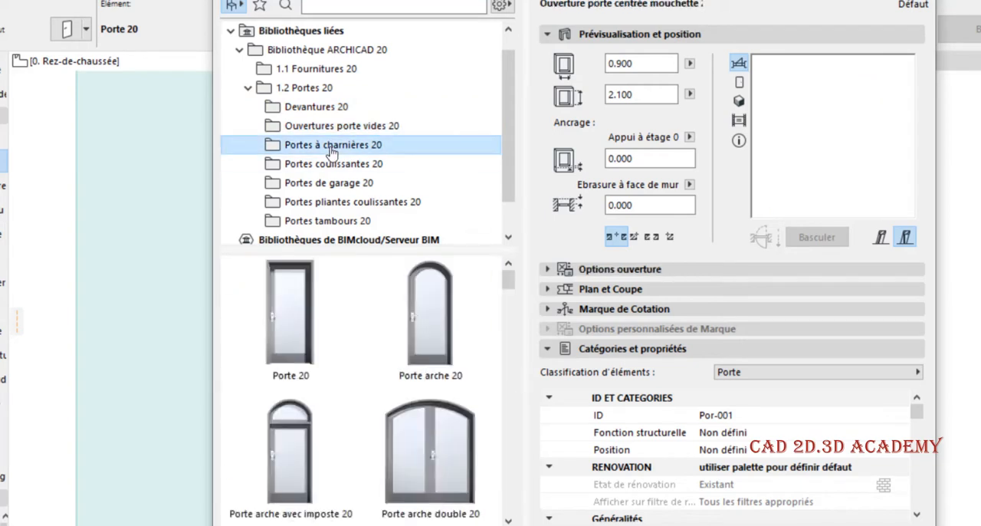
click(346, 288)
scroll(397, 344, down, 5)
click(397, 345)
scroll(397, 346, up, 5)
scroll(328, 202, up, 1)
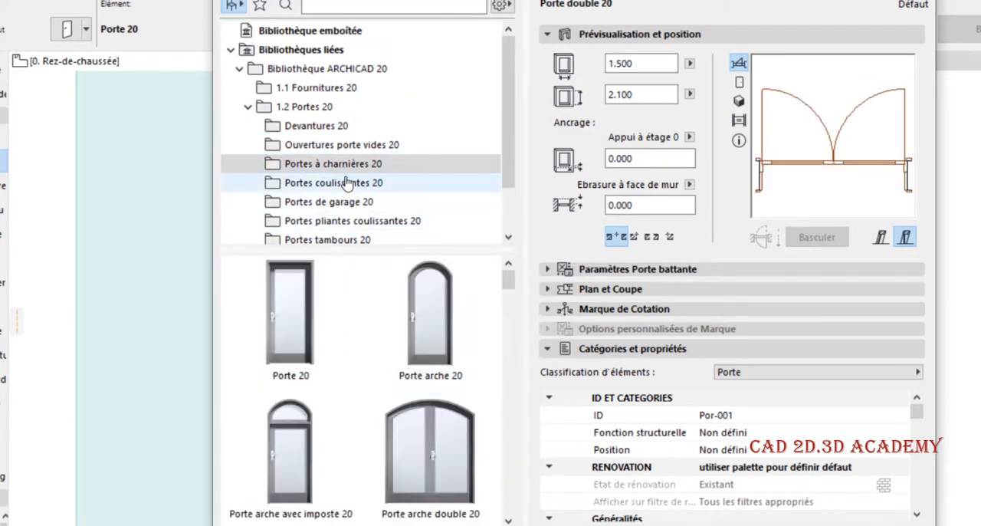
- Preview the sliding doors with two glazed side panels, arched and straight, in Portes coulissantes 20
click(348, 163)
click(387, 182)
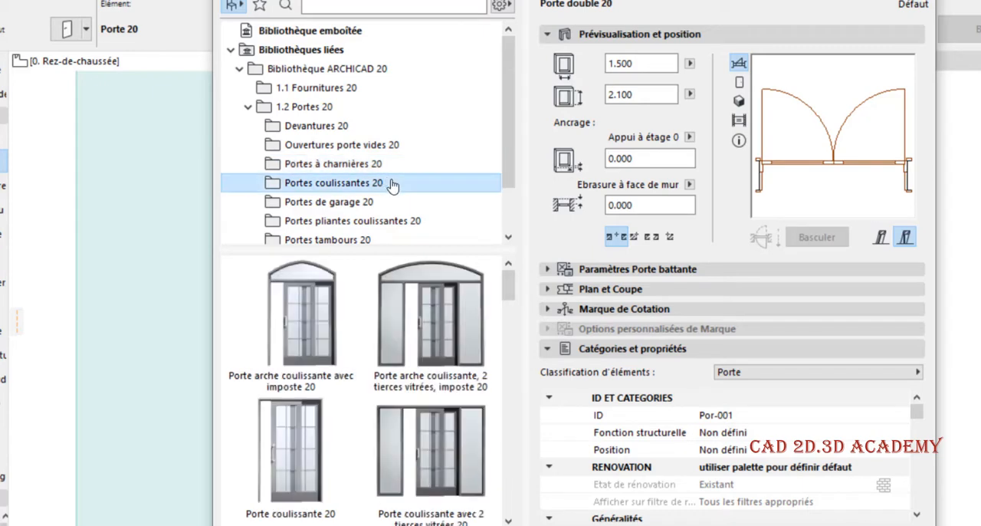
click(413, 344)
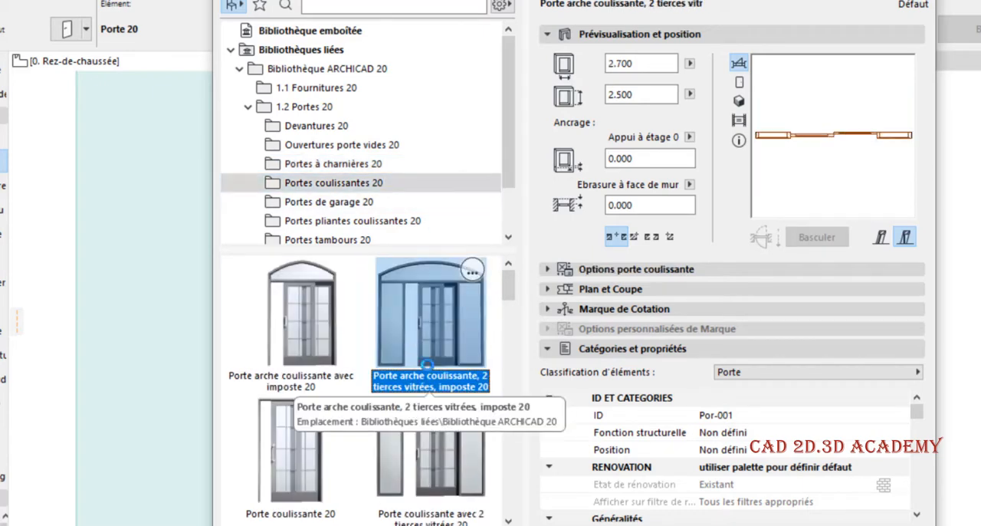
scroll(433, 450, down, 2)
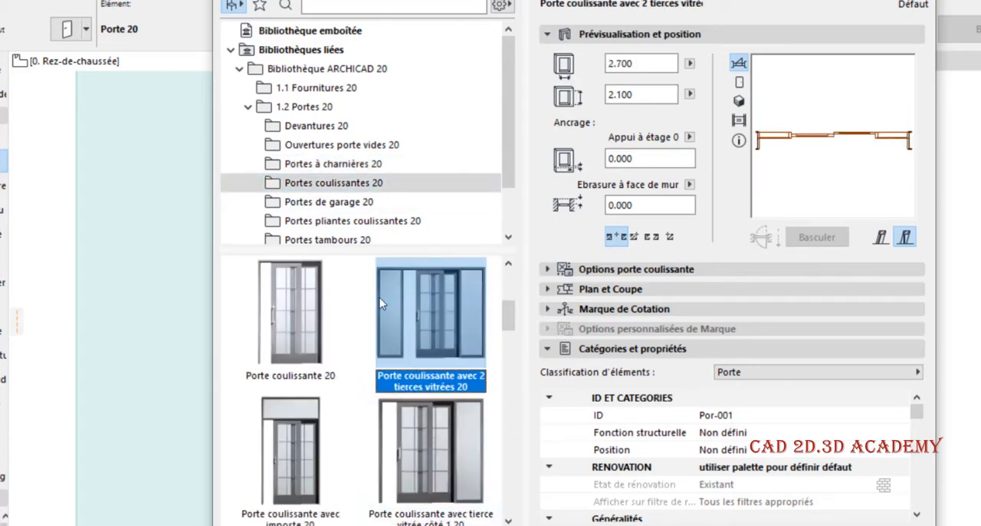
- Preview the garage doors in Portes de garage 20, including the fast-rolling, double, tilting and vertical sliding models
click(345, 202)
click(299, 319)
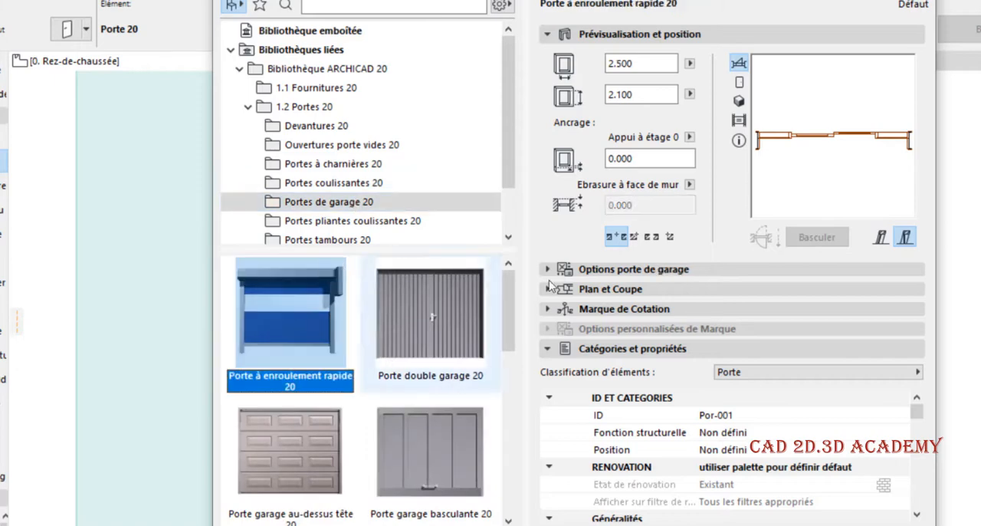
click(417, 339)
click(427, 425)
scroll(428, 424, down, 2)
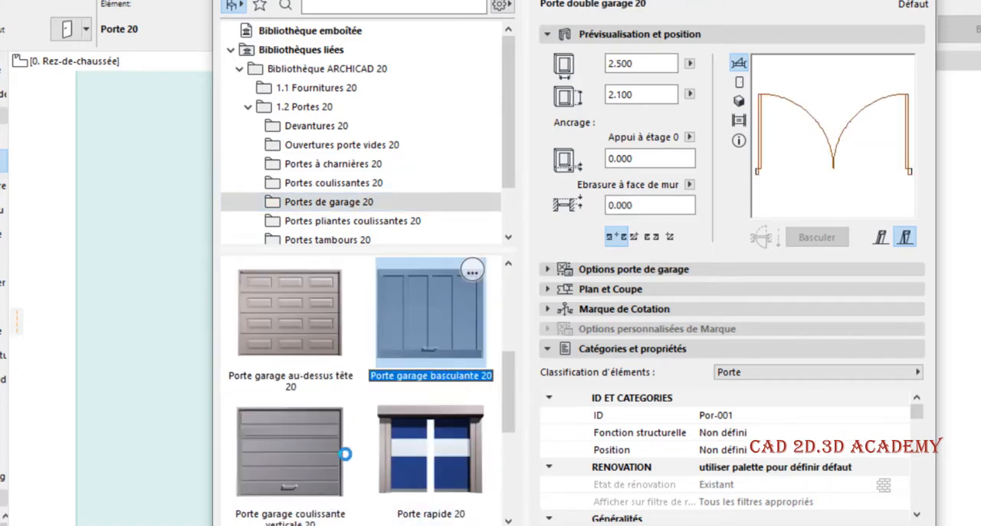
click(339, 449)
scroll(340, 449, down, 2)
scroll(404, 234, down, 1)
- Preview the folding doors in Portes pliantes coulissantes 20 and the revolving and pivot doors in Portes tambours 20
click(346, 167)
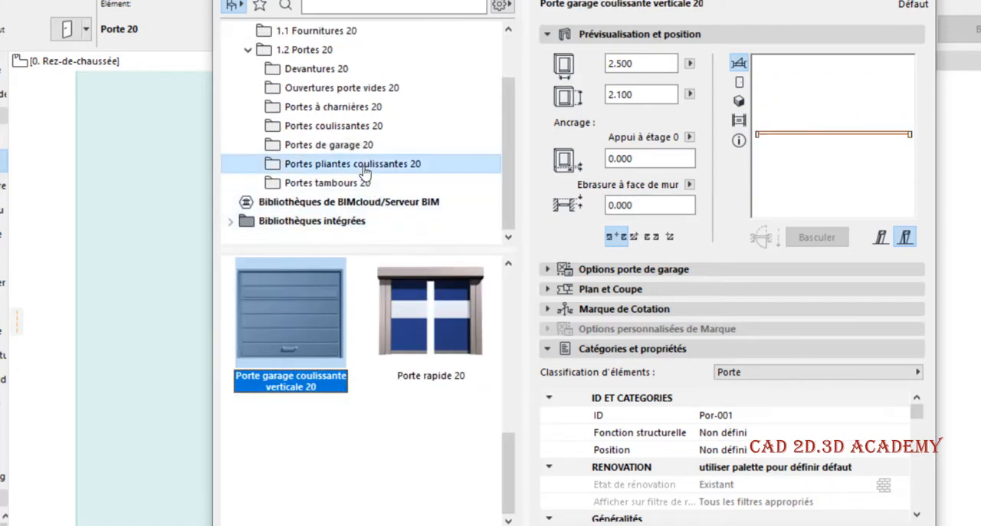
click(433, 310)
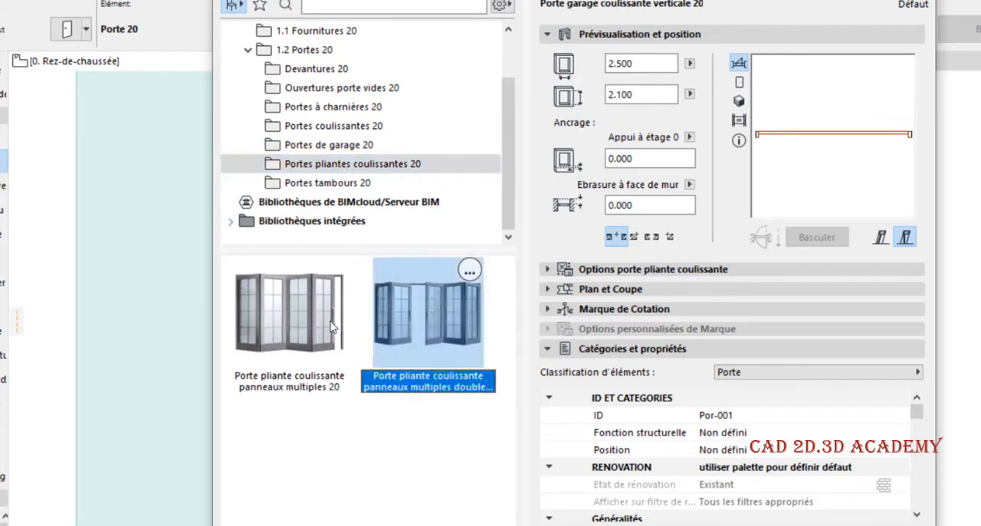
click(313, 321)
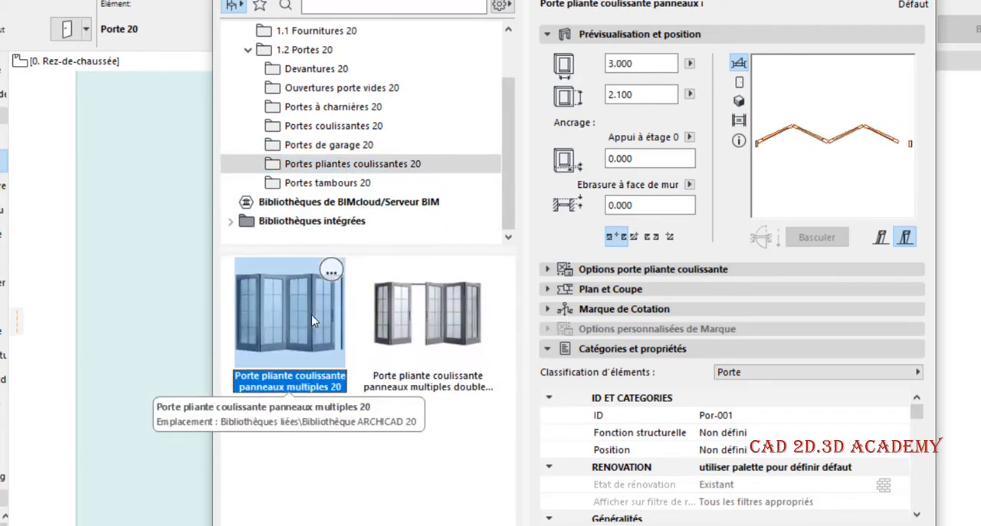
click(349, 184)
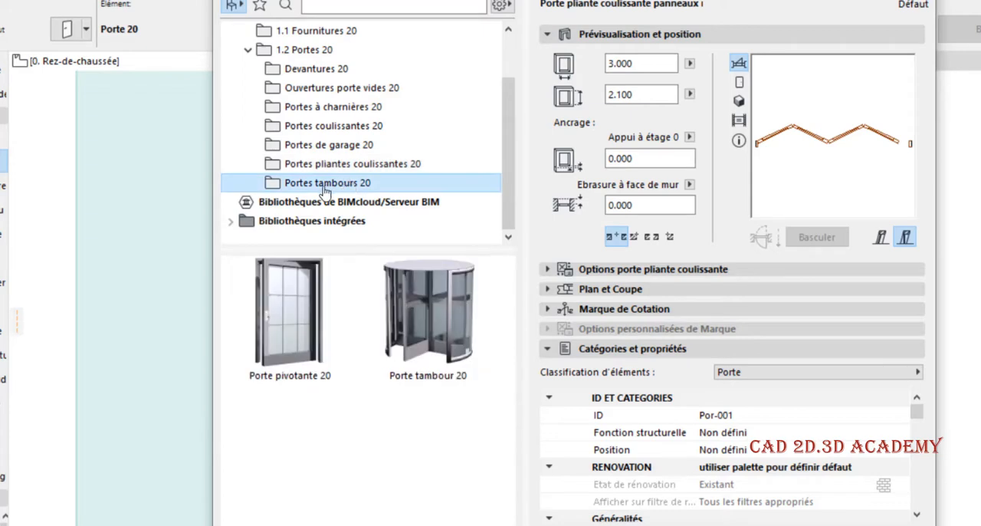
click(438, 272)
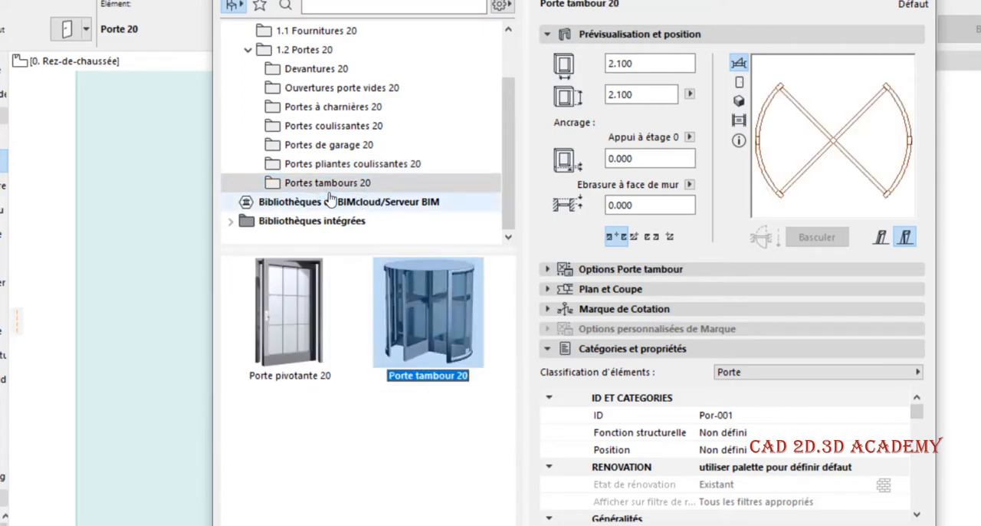
click(271, 305)
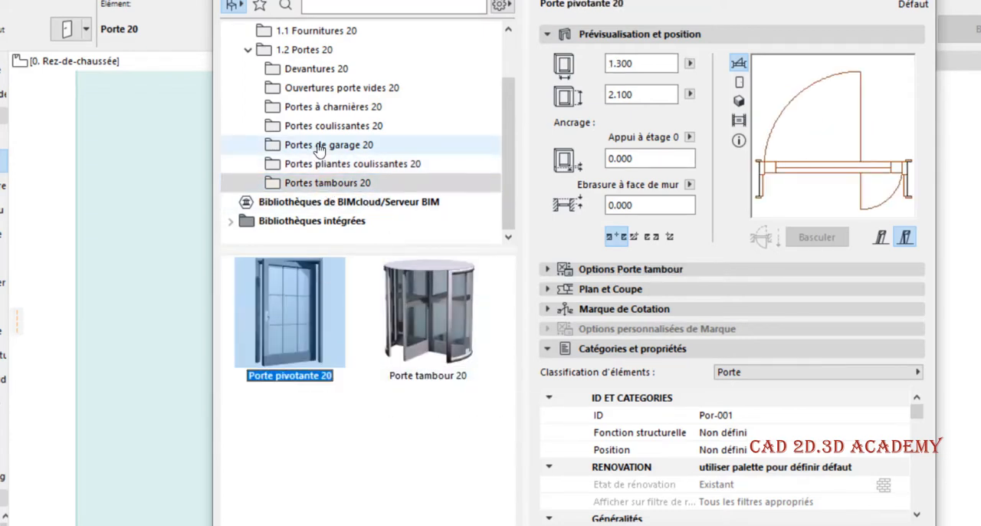
- Compare the models in Portes à charnières 20, including the arched variants, and select Porte 20 as the default door
click(344, 109)
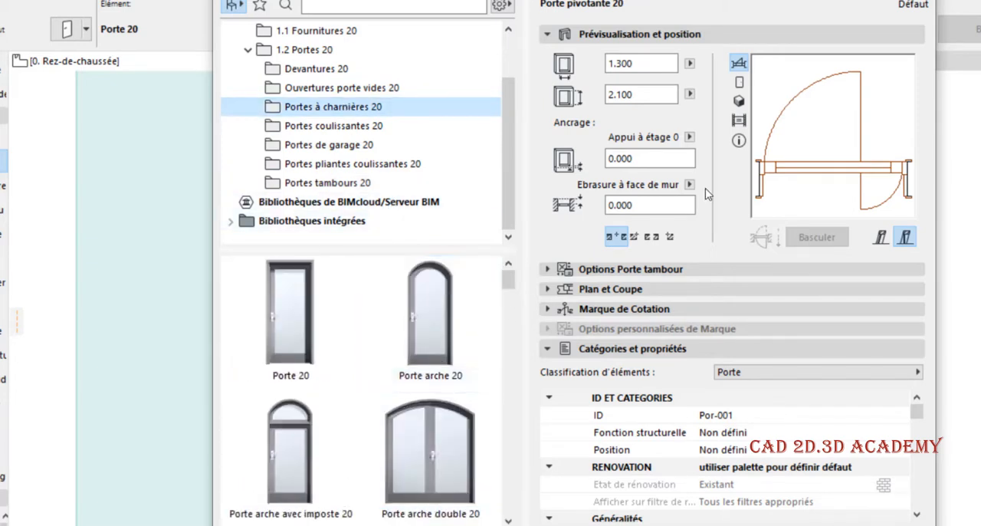
click(291, 314)
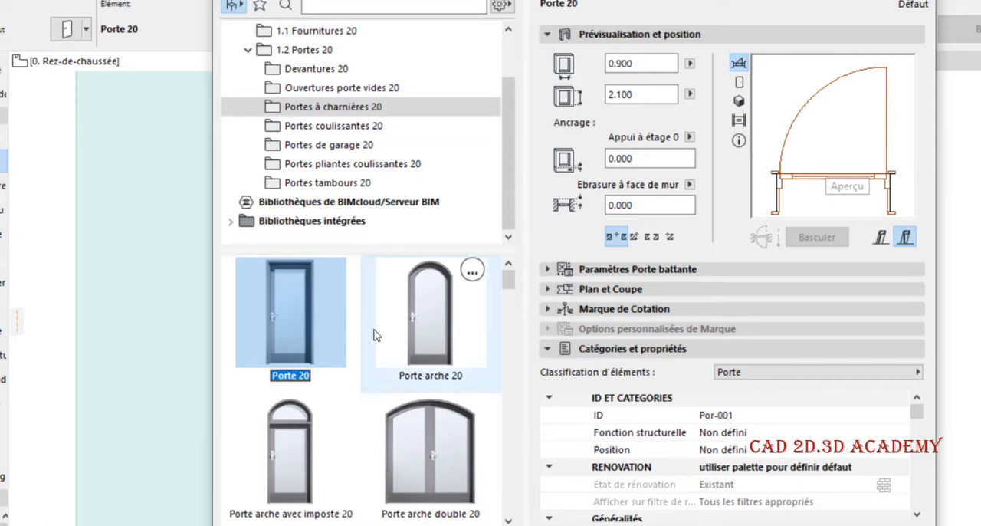
scroll(440, 342, down, 2)
scroll(440, 343, down, 10)
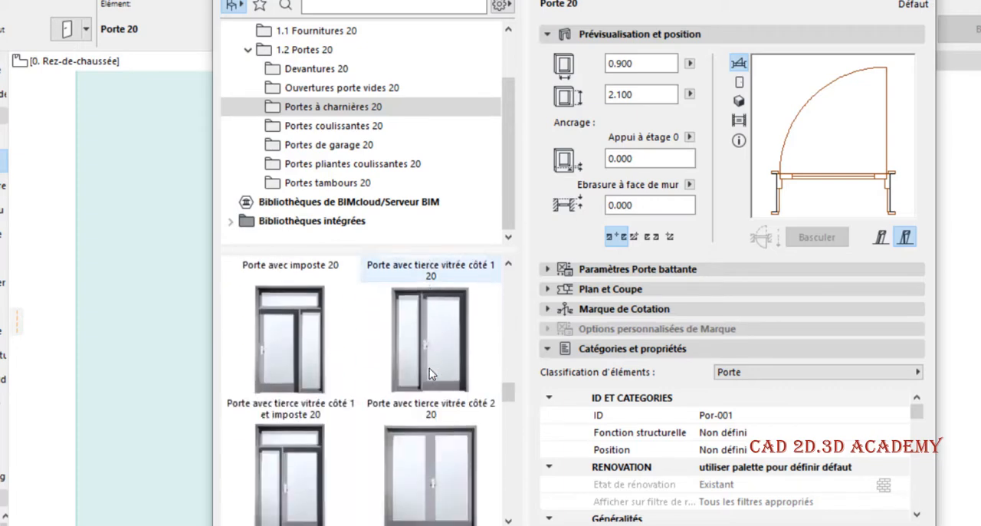
scroll(429, 368, up, 10)
click(426, 291)
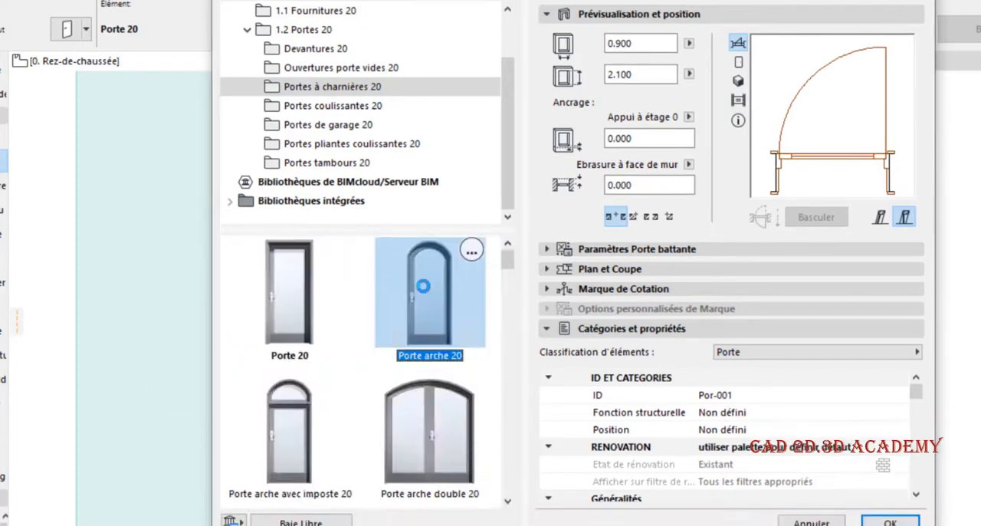
click(291, 411)
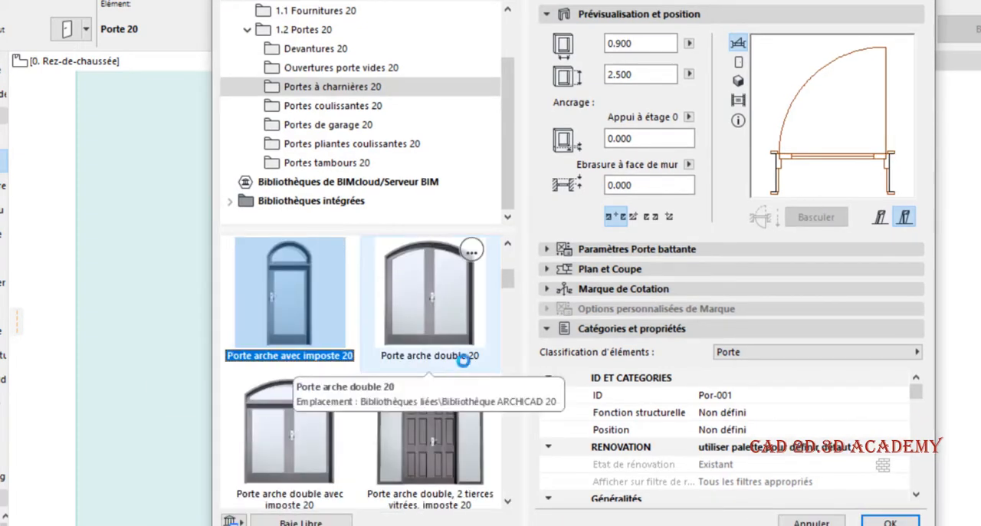
scroll(363, 391, up, 2)
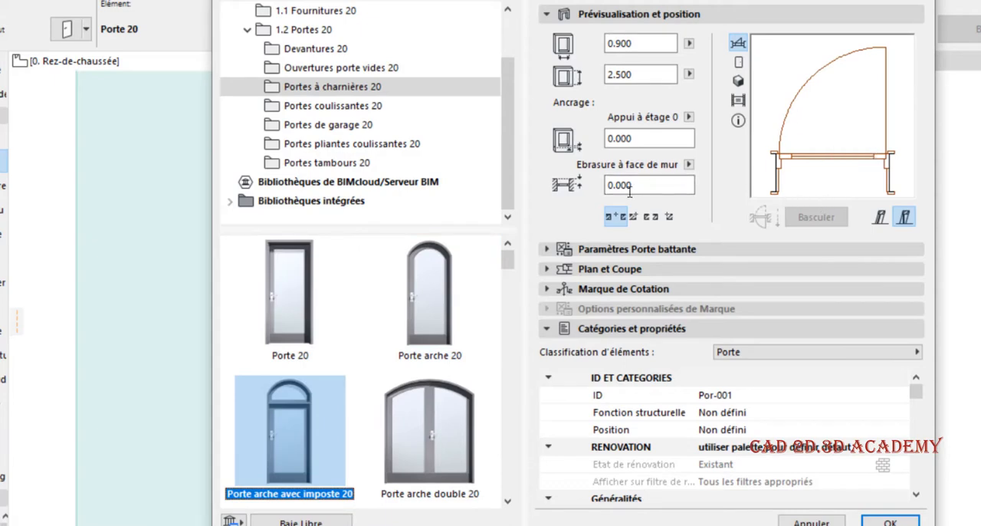
click(312, 299)
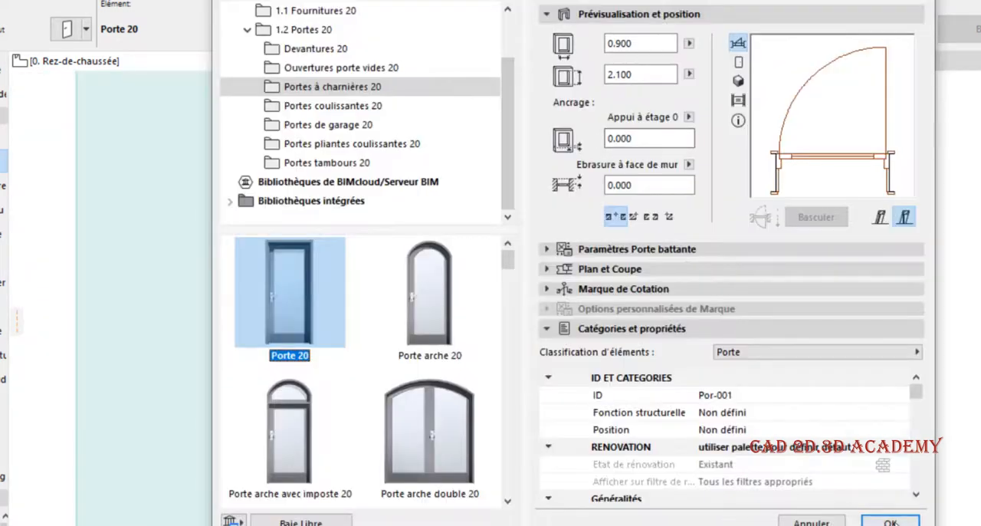
- Place a Porte 20 door in the lower horizontal wall, near its left end
click(890, 521)
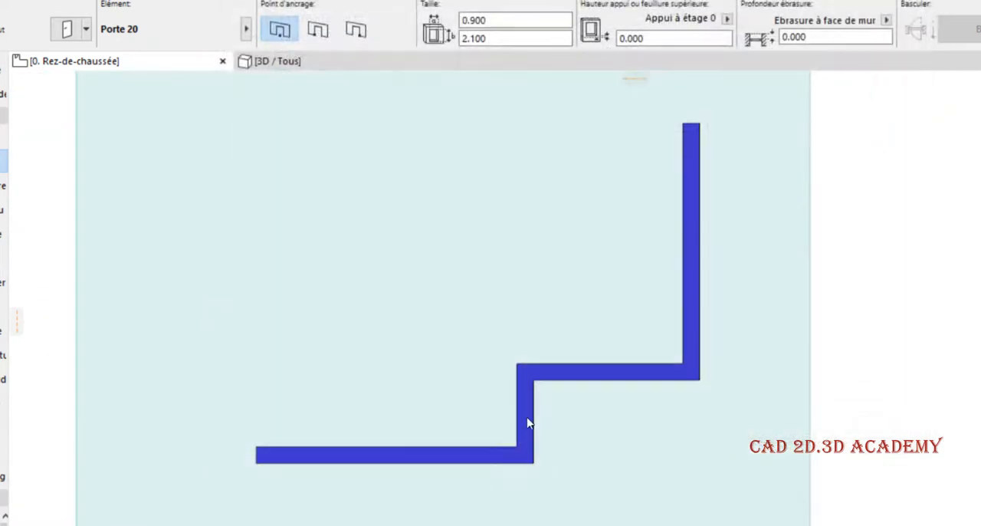
scroll(458, 370, up, 5)
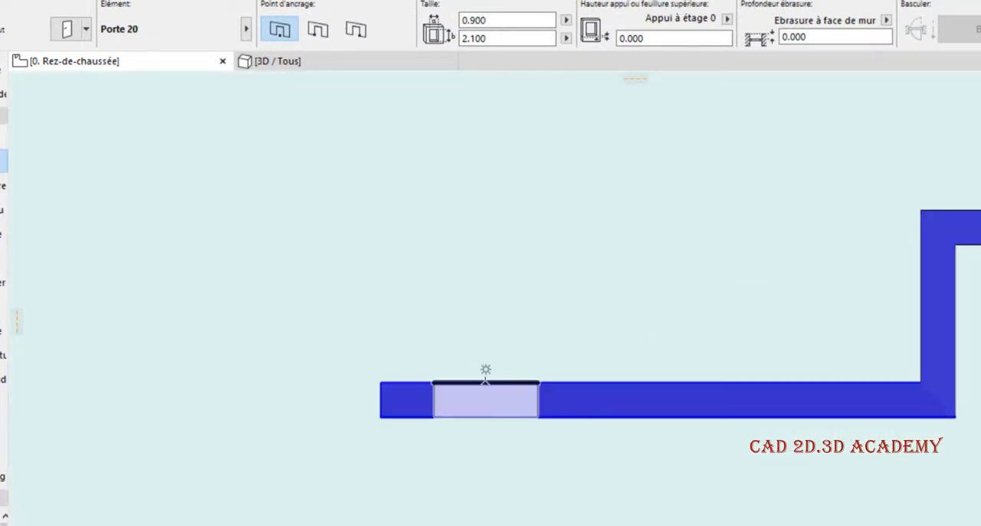
click(485, 369)
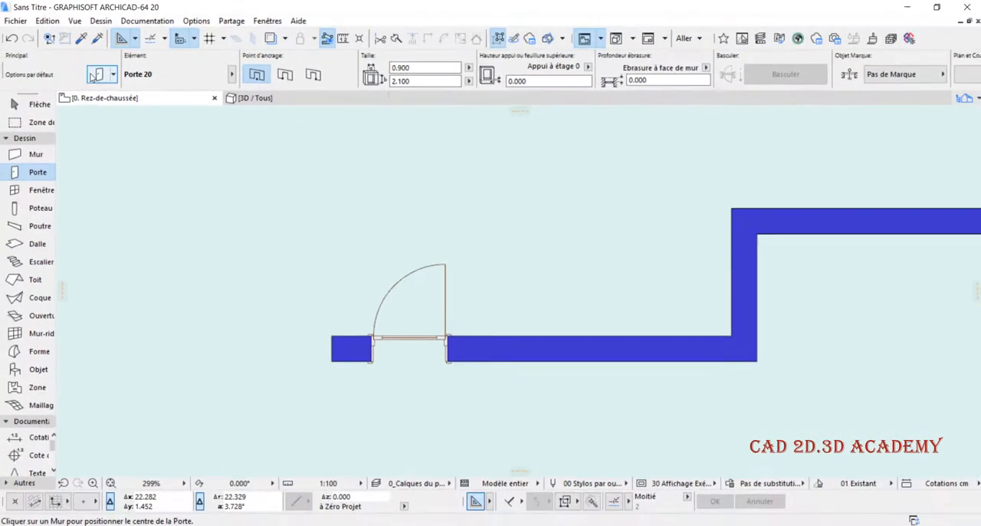
- Place a Porte arche 20 door near the middle of the lower horizontal wall, beside the first door
key(ctrl+t)
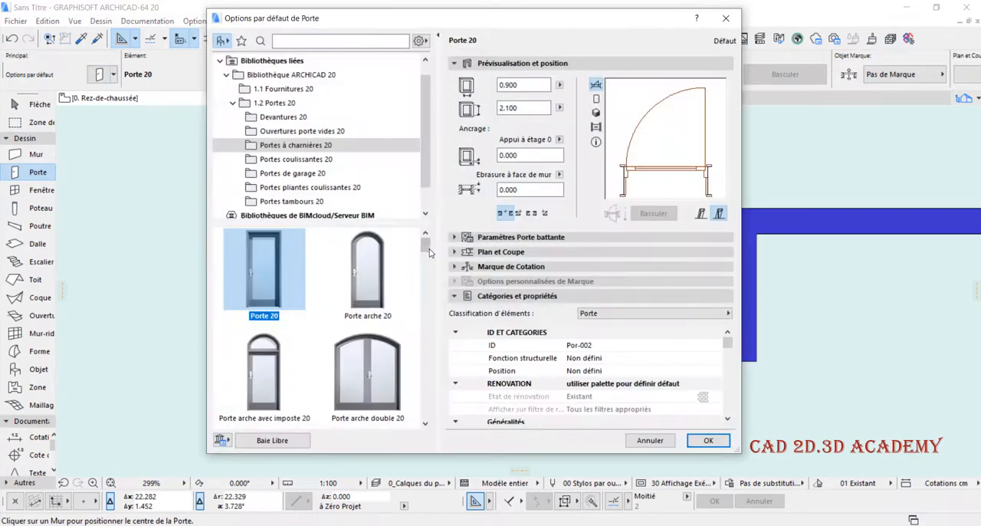
click(368, 268)
click(699, 439)
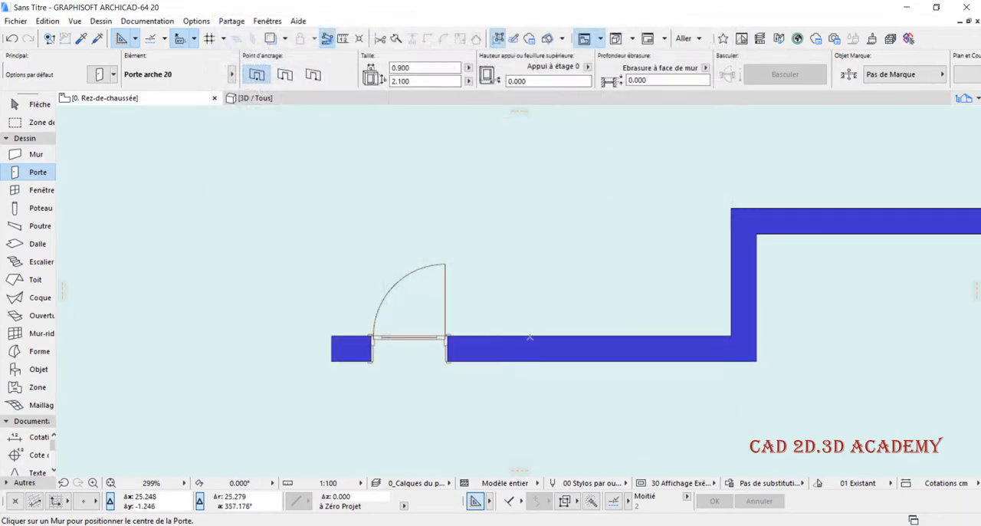
click(542, 348)
click(190, 142)
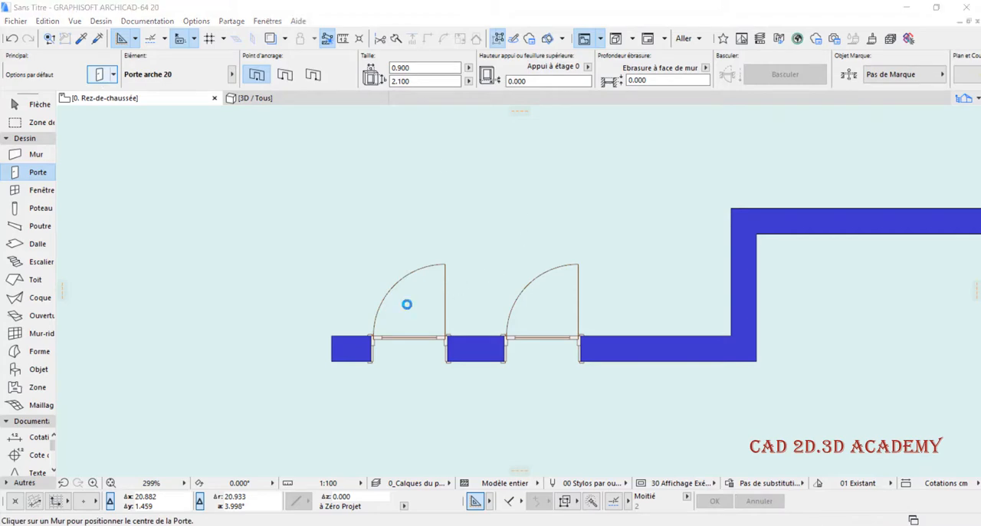
- Place a Porte arche avec imposte 20 door in the lower horizontal wall, between the second door and the wall corner
key(ctrl+t)
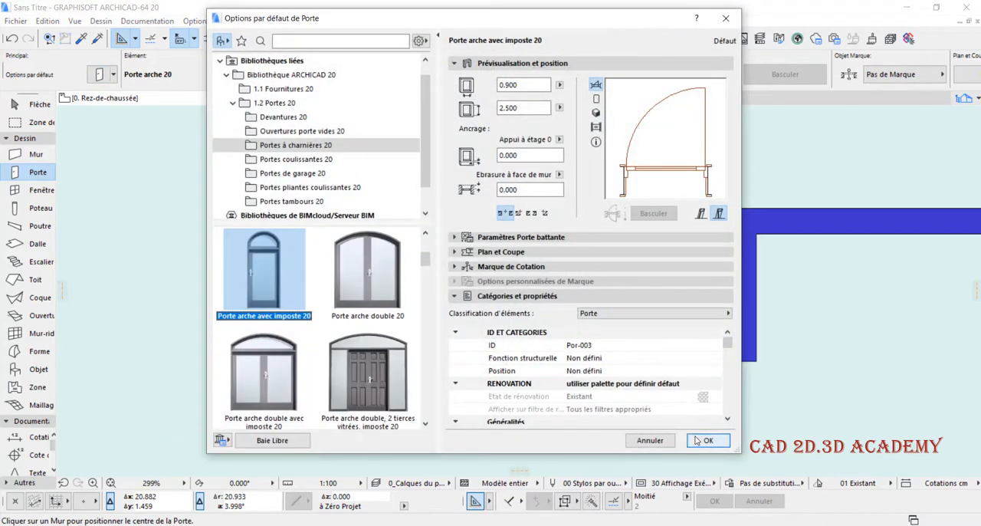
click(709, 440)
click(665, 338)
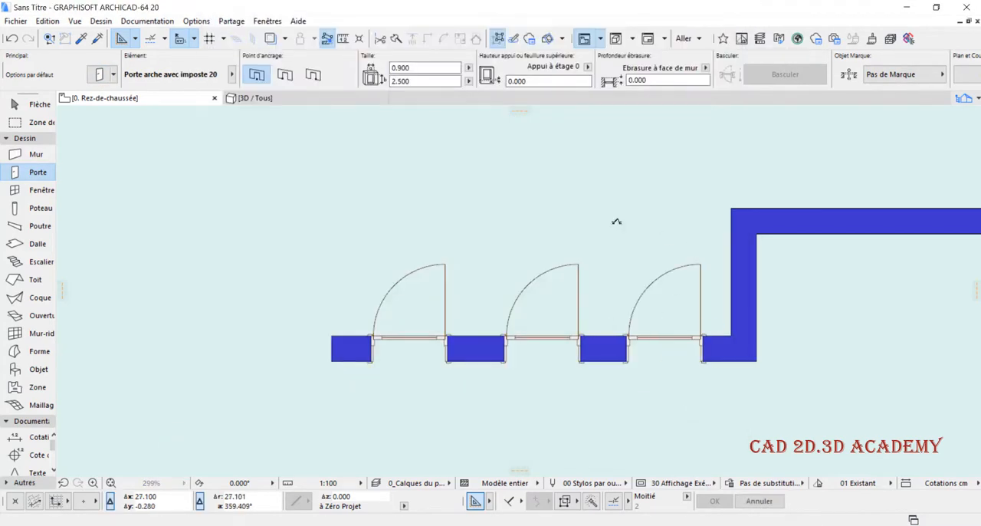
- Examine the three doors of the front wall in the 3D view, comparing their frames, arches and the transom
click(279, 102)
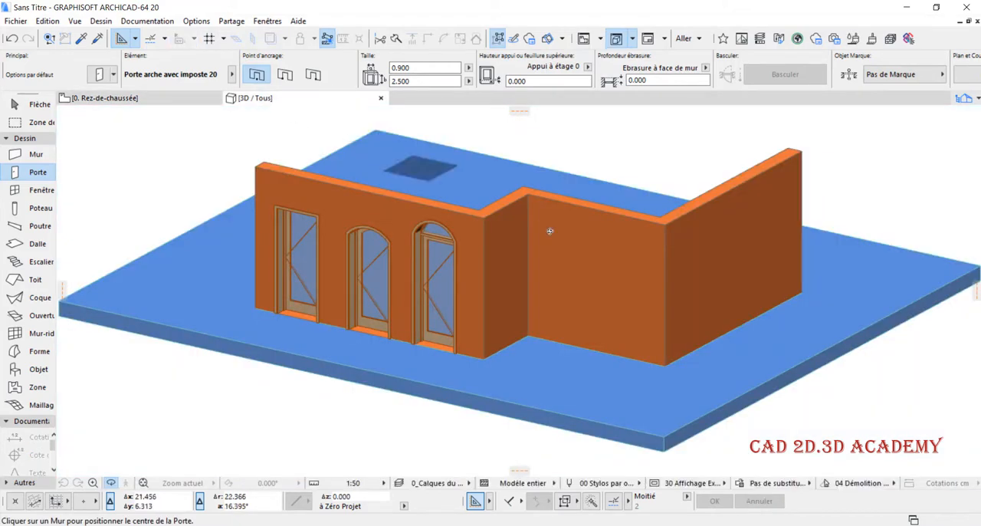
scroll(357, 274, up, 5)
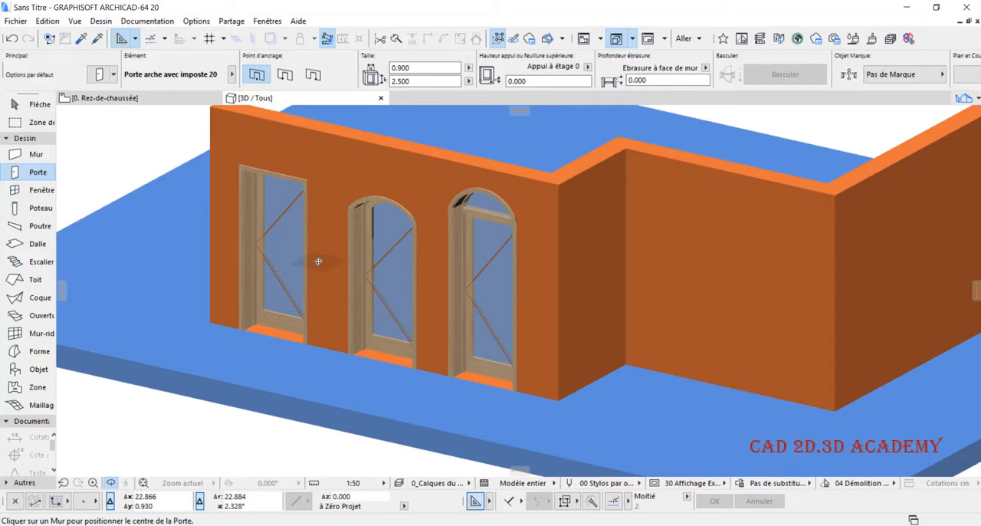
scroll(300, 197, up, 2)
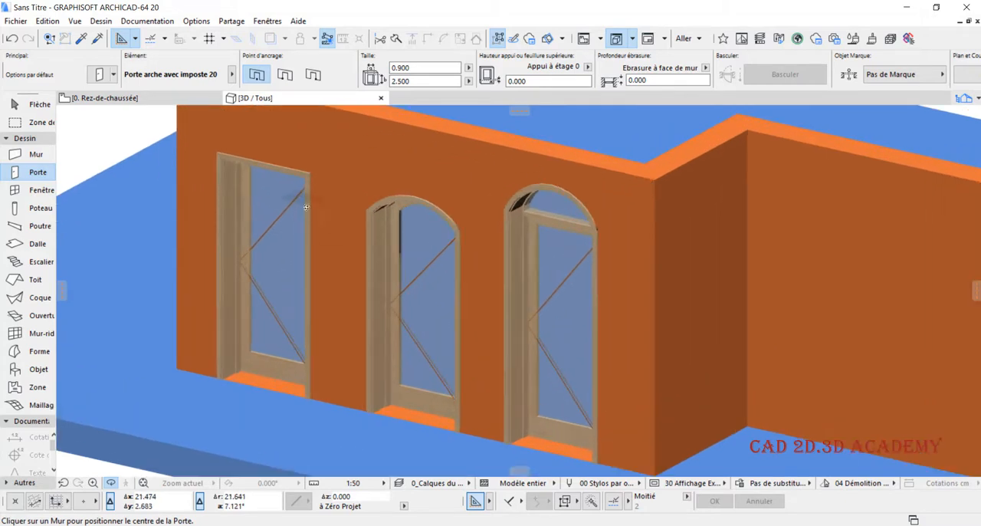
scroll(291, 181, up, 1)
scroll(305, 200, down, 1)
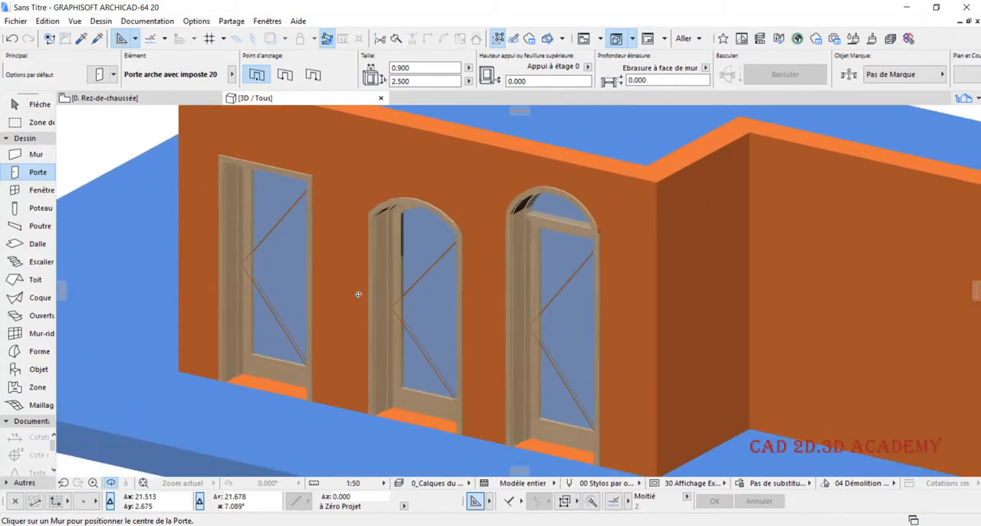
scroll(359, 319, down, 1)
scroll(353, 264, up, 2)
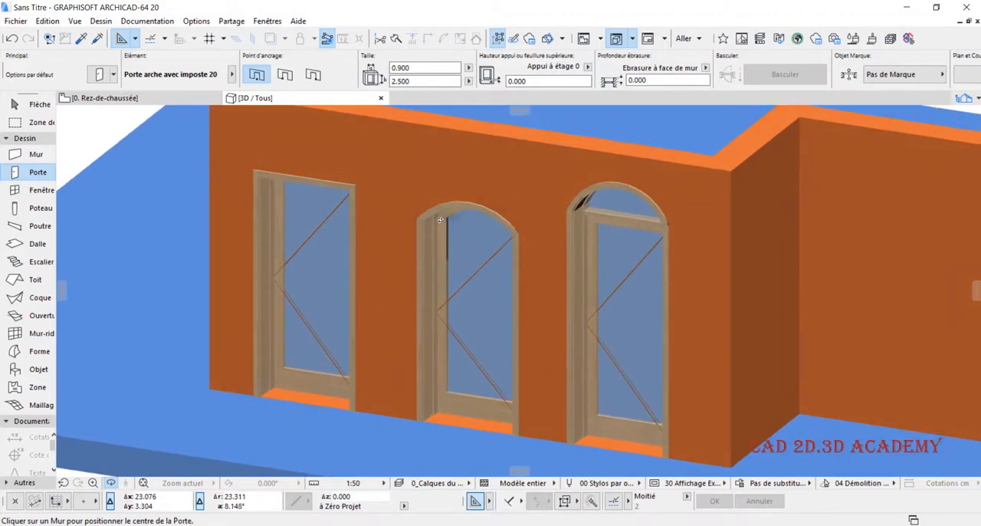
scroll(631, 229, up, 5)
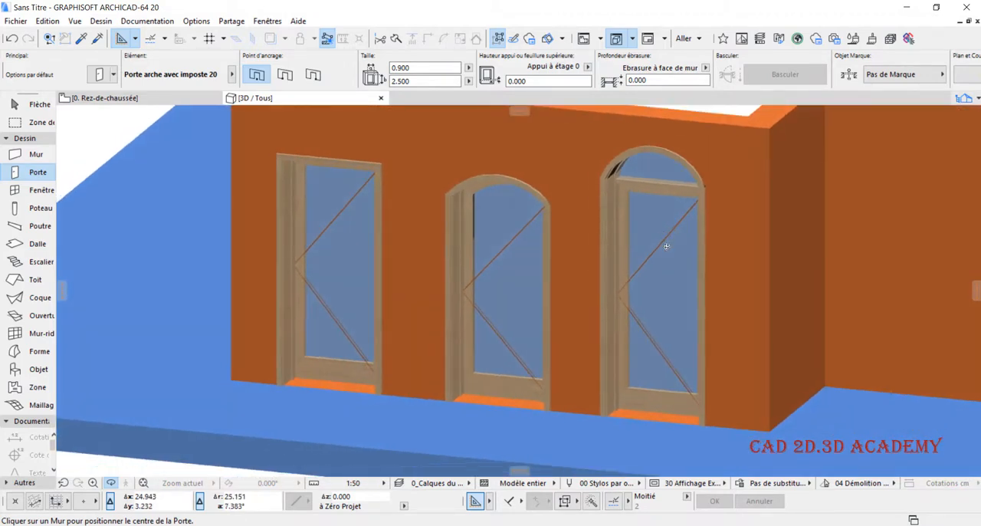
scroll(638, 201, down, 1)
scroll(637, 210, up, 1)
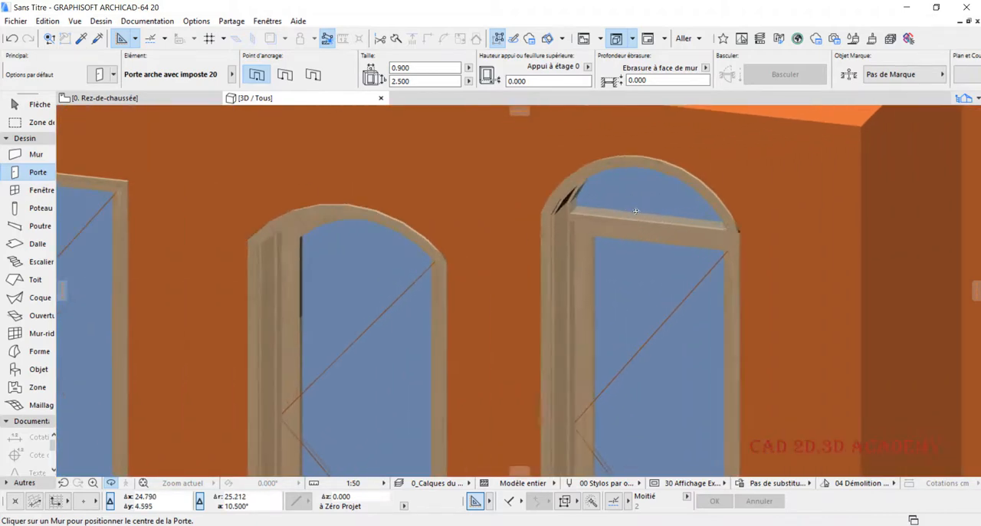
scroll(637, 212, down, 4)
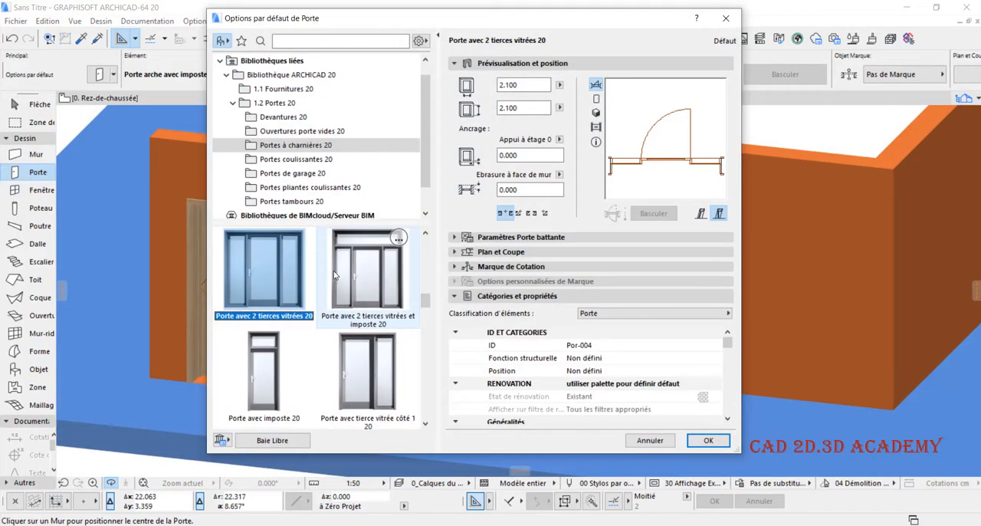
- Browse the hinged door models and preview Porte avec 2 tierces vitrées 20 in front elevation and 3D
scroll(361, 268, up, 2)
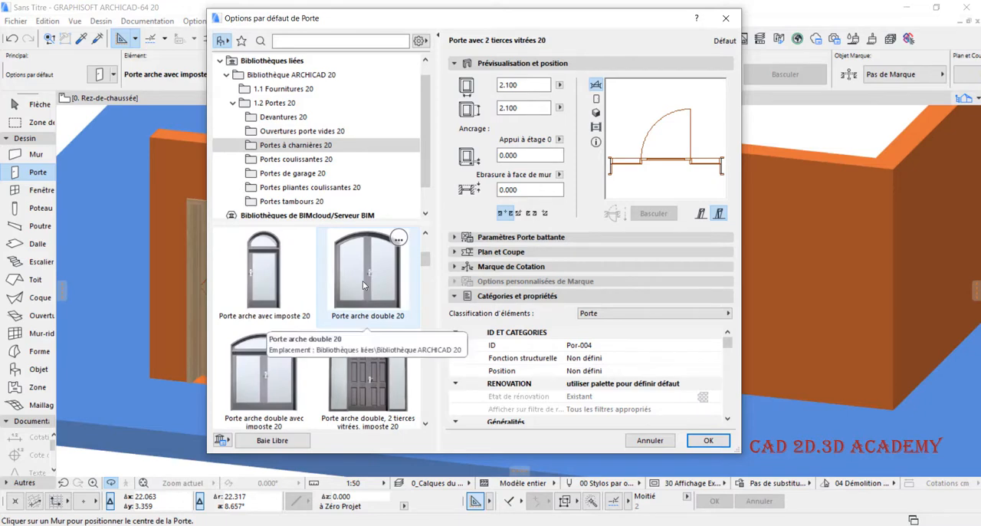
scroll(363, 281, up, 2)
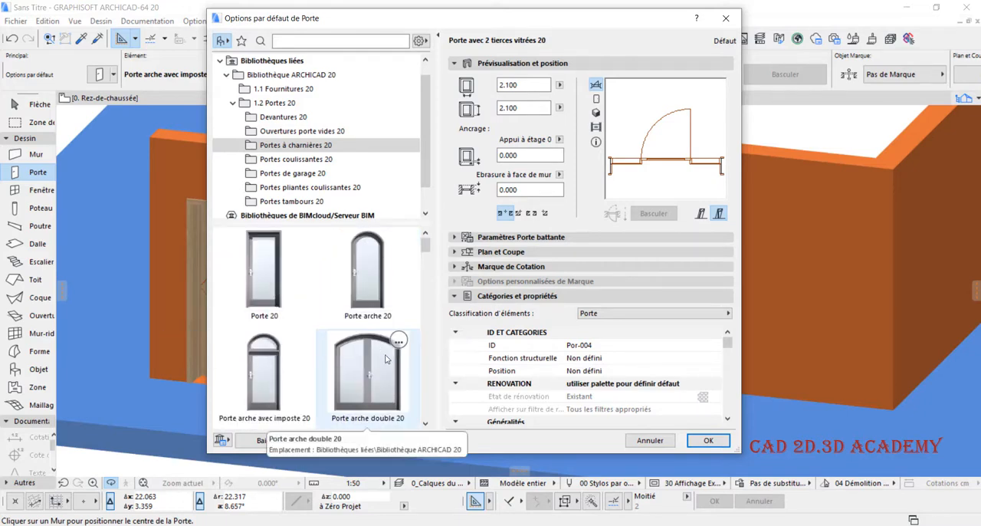
scroll(360, 356, down, 4)
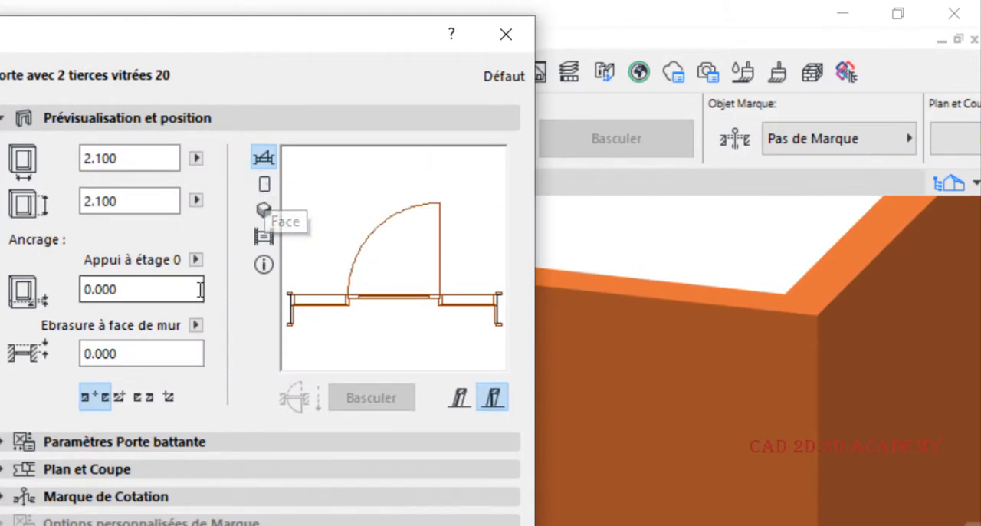
click(266, 187)
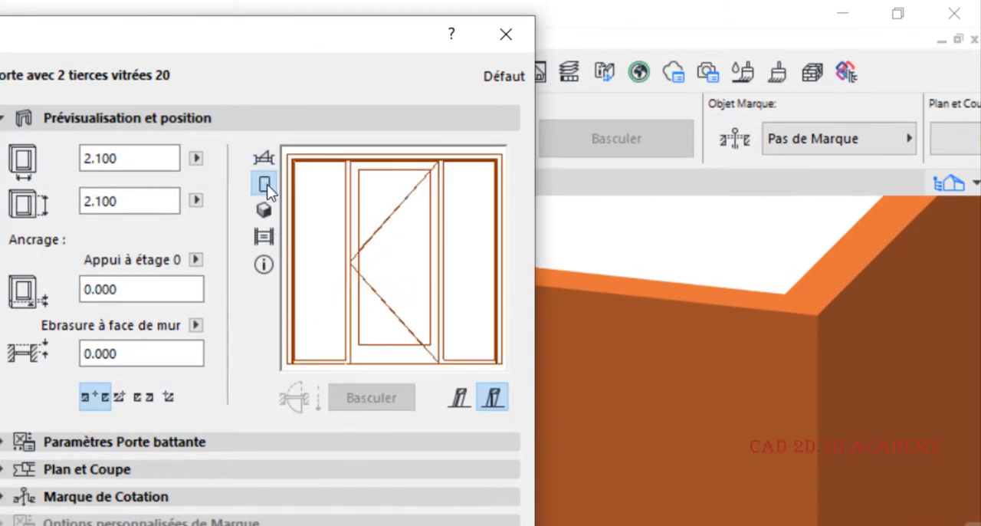
click(265, 211)
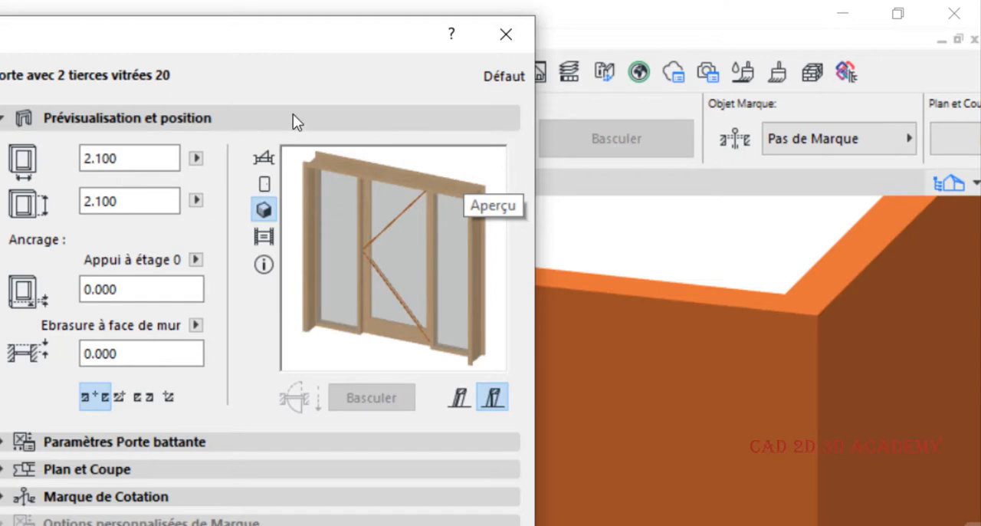
drag(282, 35, 252, 35)
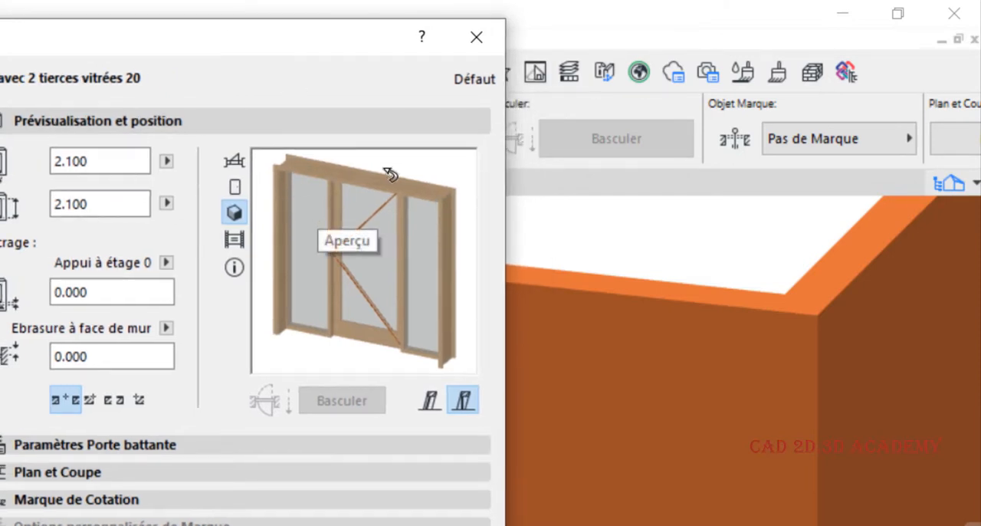
click(236, 187)
click(235, 215)
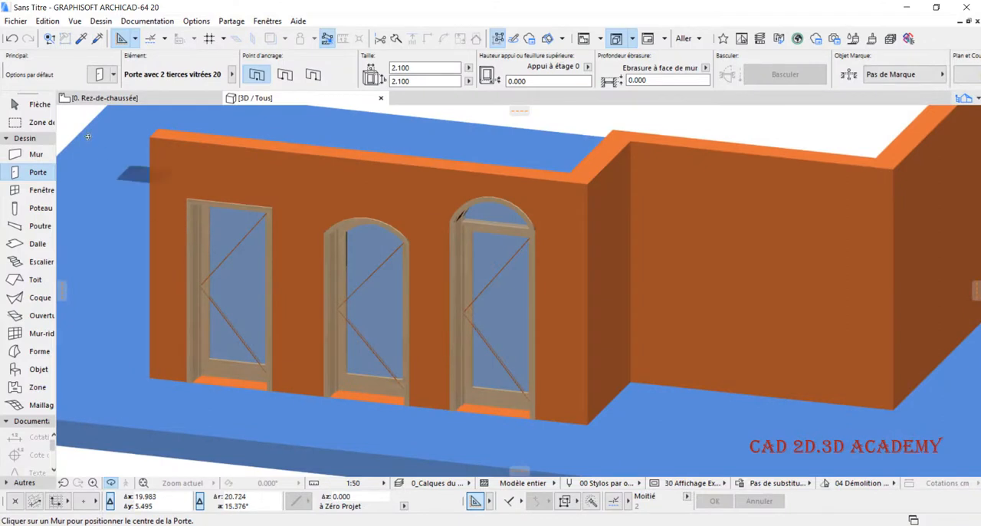
- In the floor plan, delete the first and third doors of the lower wall, keeping only the middle arched one
click(100, 98)
scroll(361, 192, down, 1)
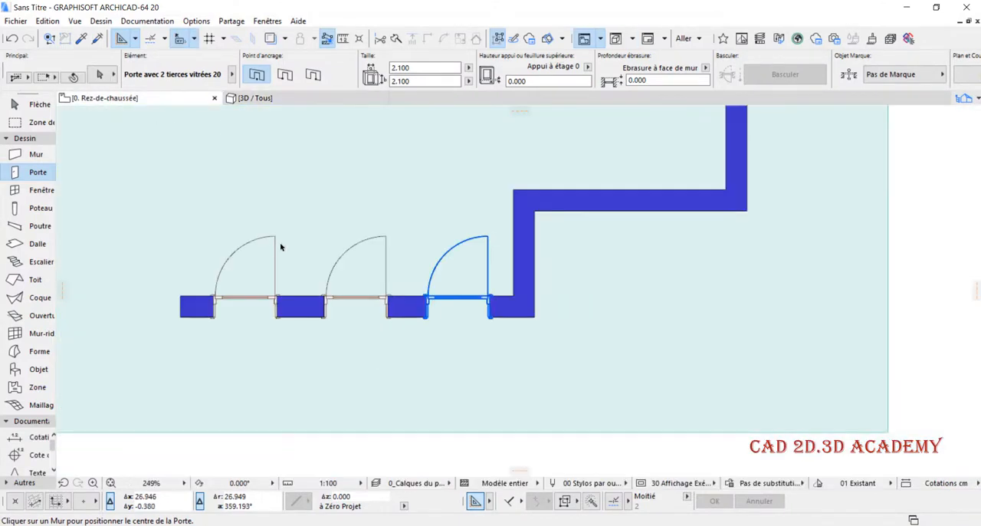
click(276, 237)
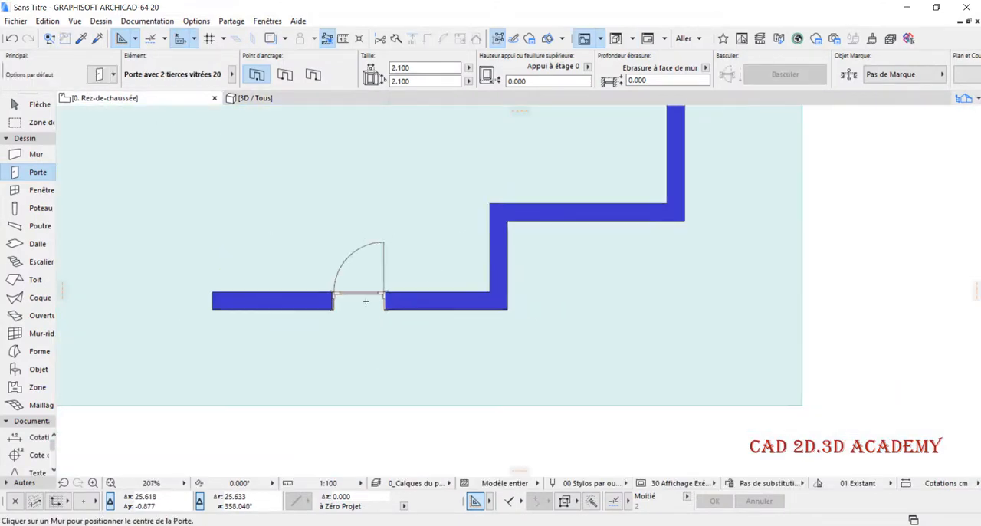
scroll(338, 227, down, 1)
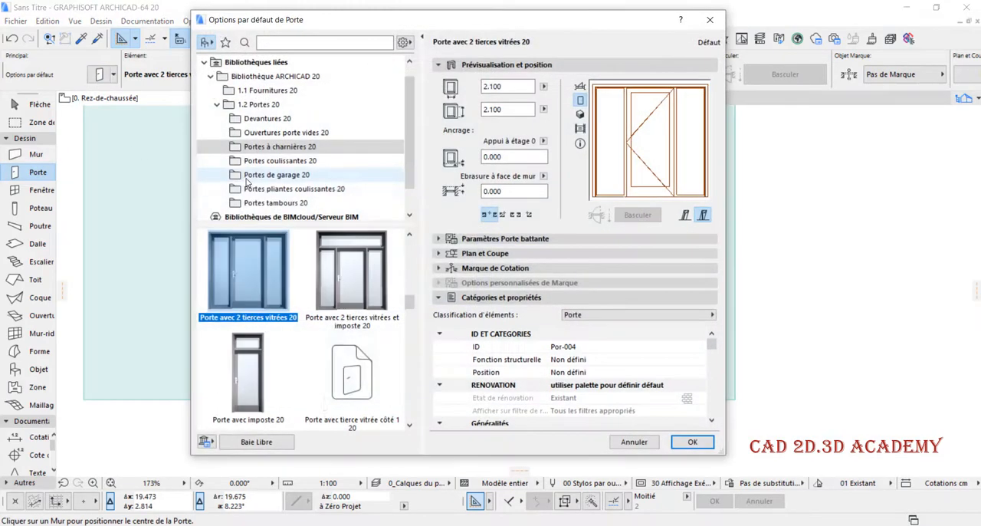
- Place a Porte arche double 20 door in the middle of the upper horizontal wall segment
scroll(286, 283, up, 5)
scroll(310, 267, down, 2)
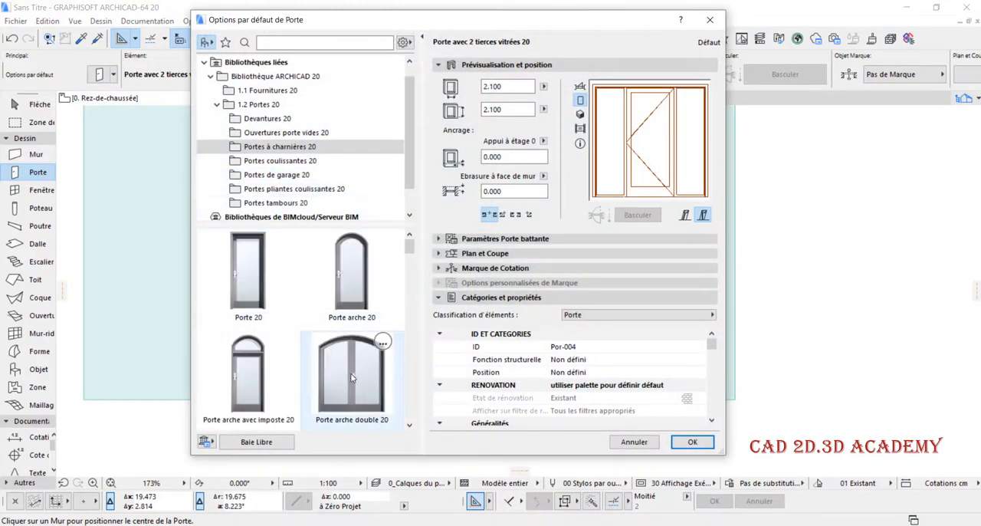
click(352, 272)
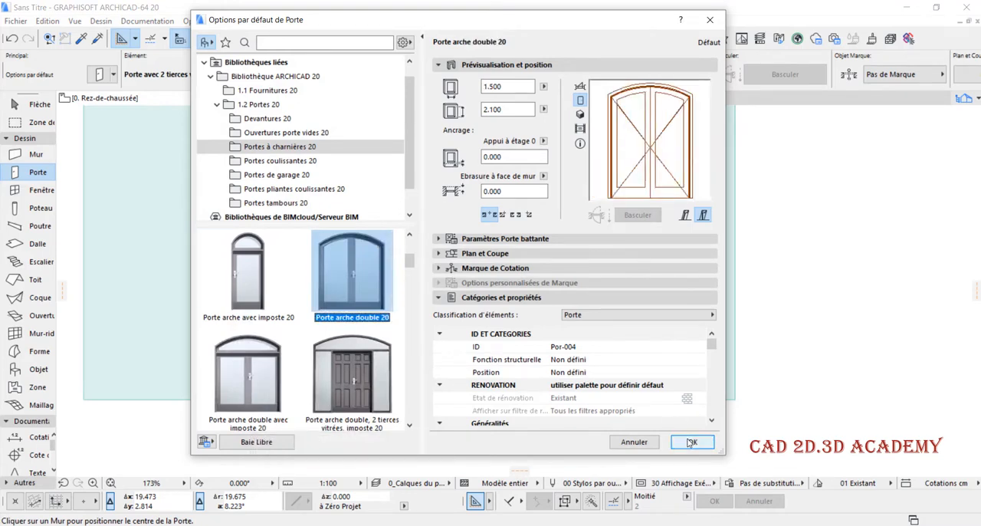
click(692, 442)
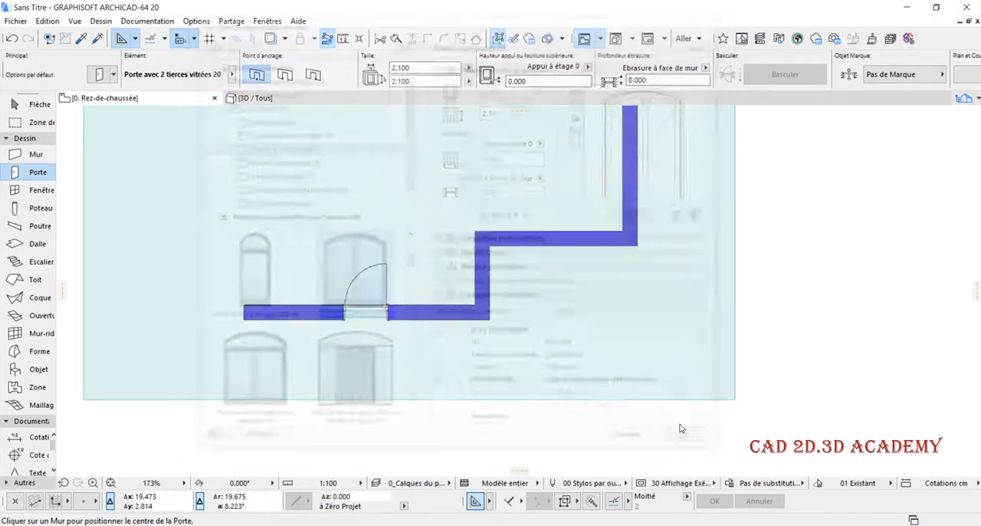
click(549, 230)
scroll(380, 314, down, 2)
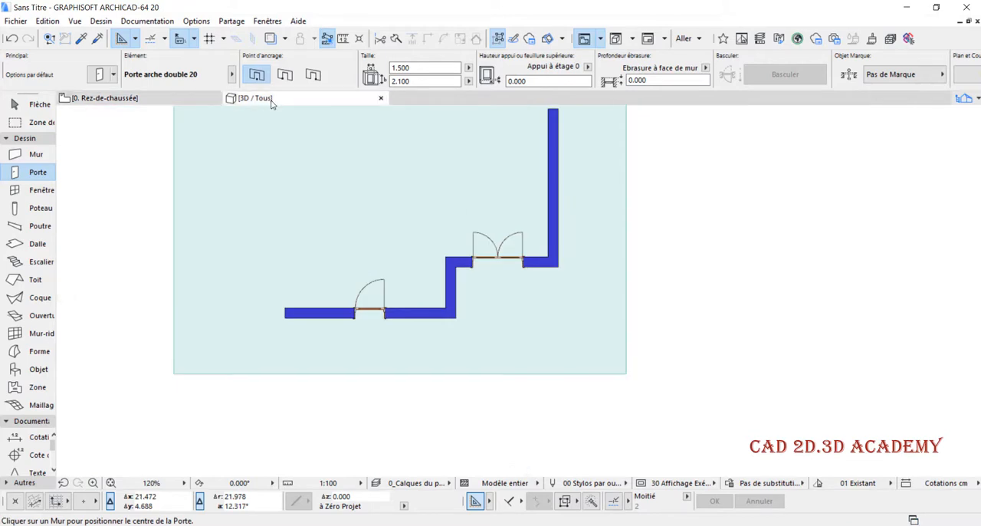
- In the 3D view, replace the single arched door with the Porte avec tierce vitrée côté 2 et imposte 20 model
click(270, 99)
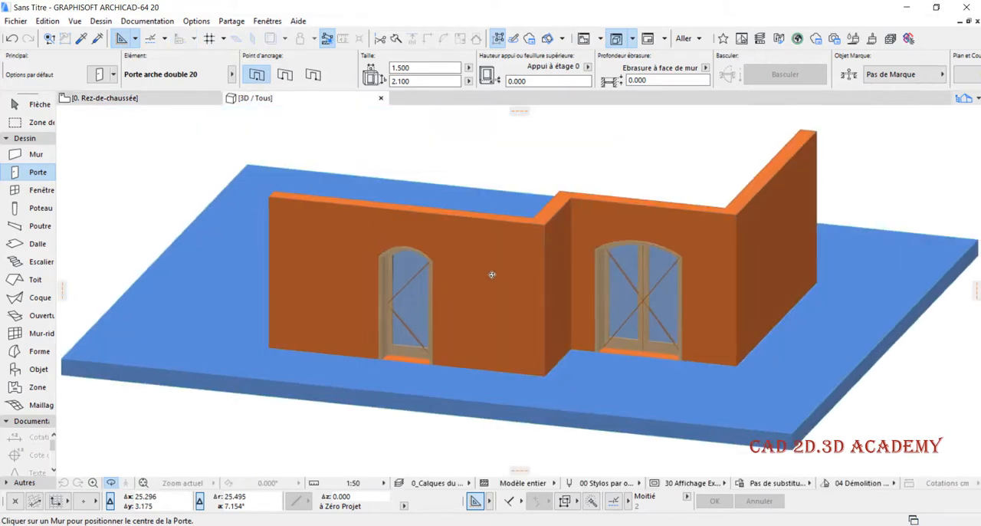
scroll(456, 267, up, 2)
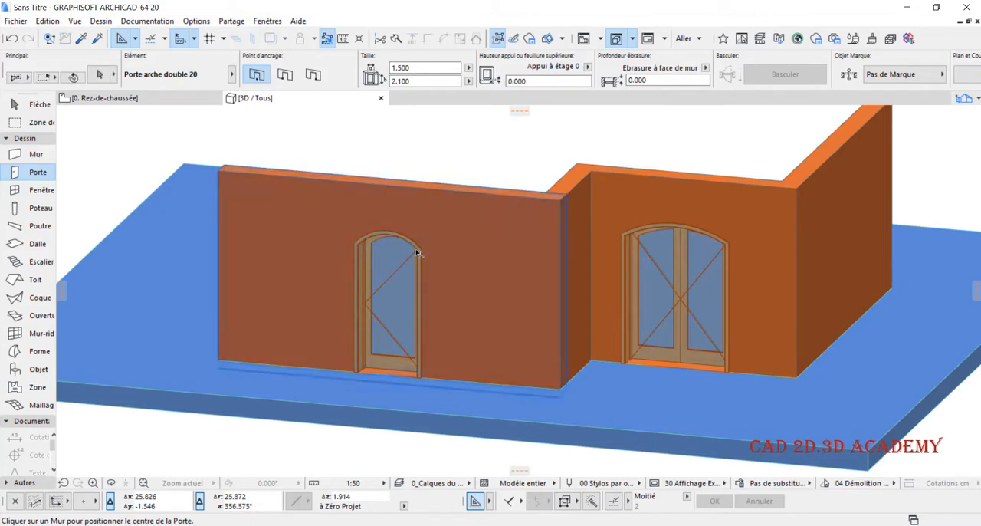
key(Tab)
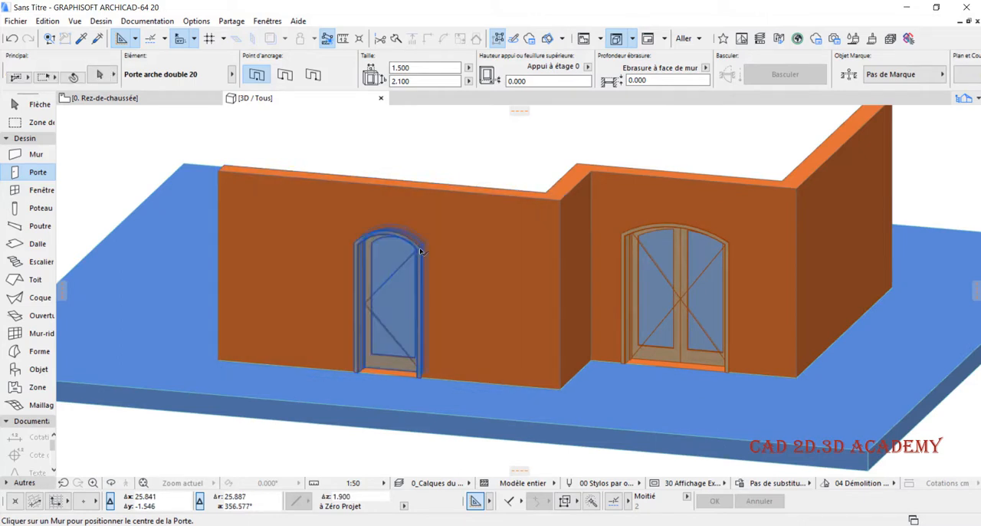
shift+click(419, 250)
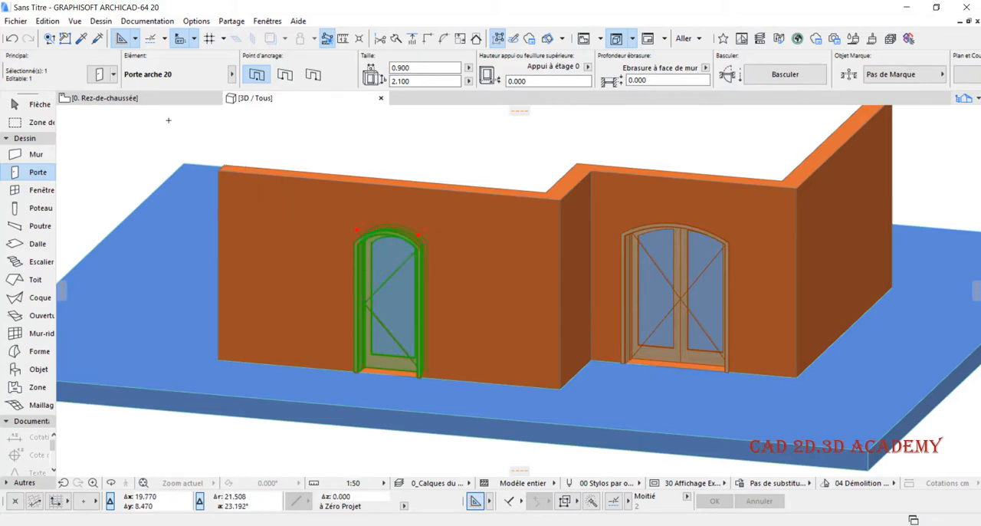
click(96, 74)
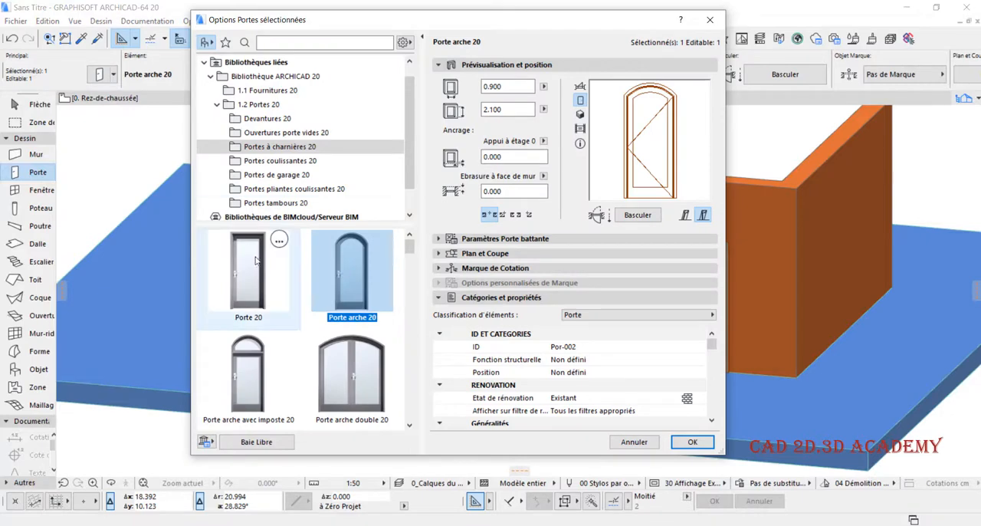
scroll(295, 280, down, 4)
scroll(329, 318, down, 2)
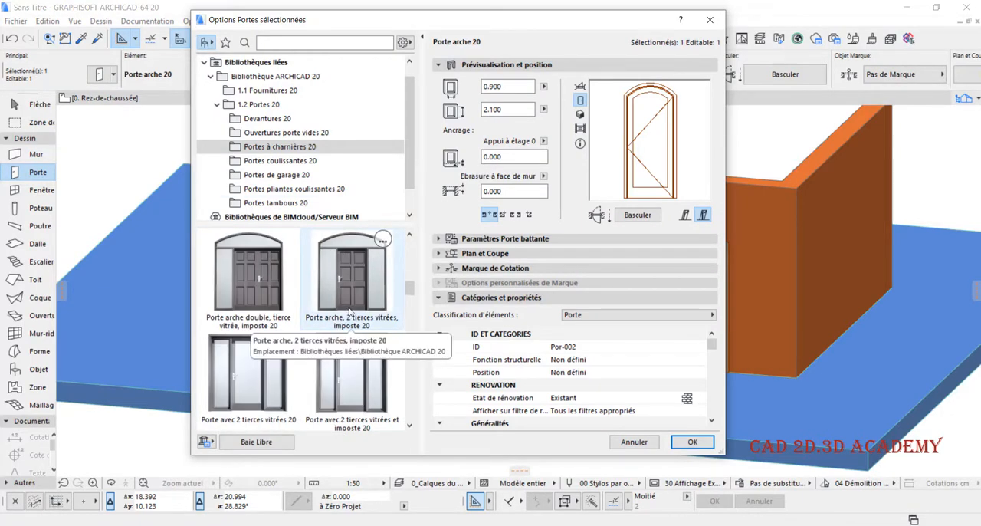
scroll(375, 270, down, 2)
scroll(375, 270, down, 4)
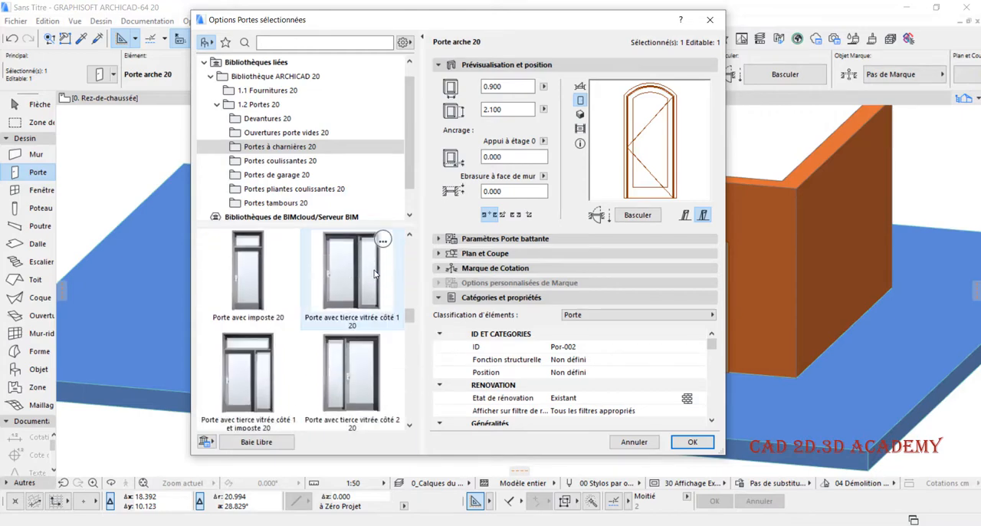
click(234, 375)
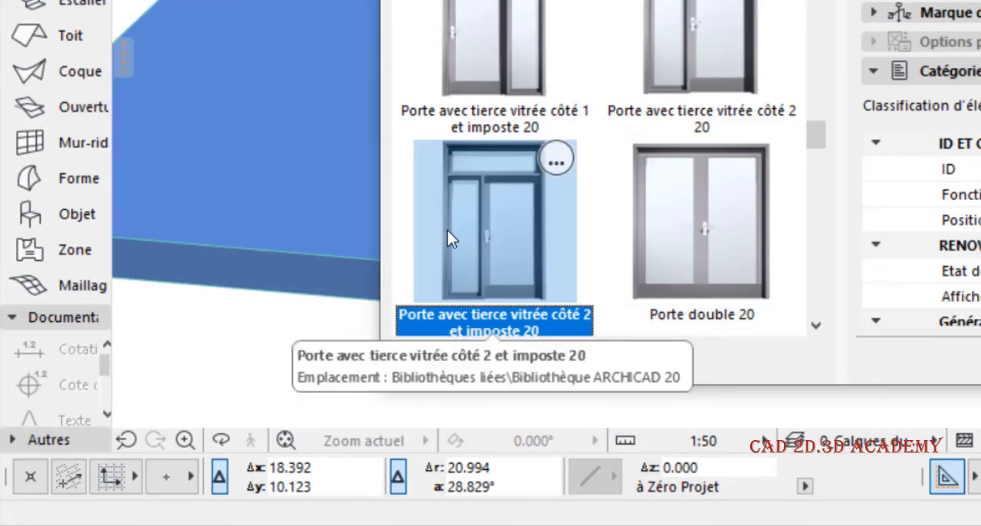
scroll(479, 161, down, 2)
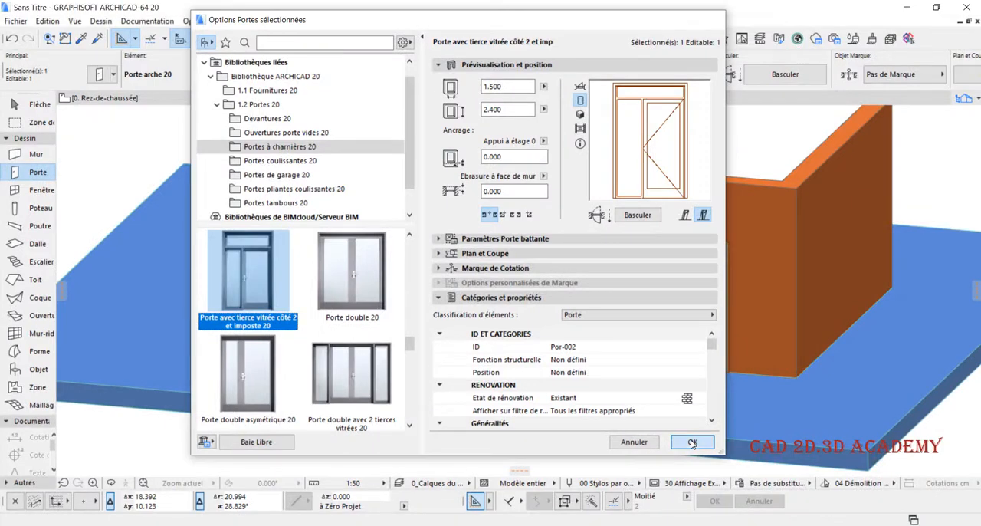
click(692, 443)
- Examine the replaced door in 3D and in the floor plan, and review its width in the door settings
scroll(398, 337, up, 3)
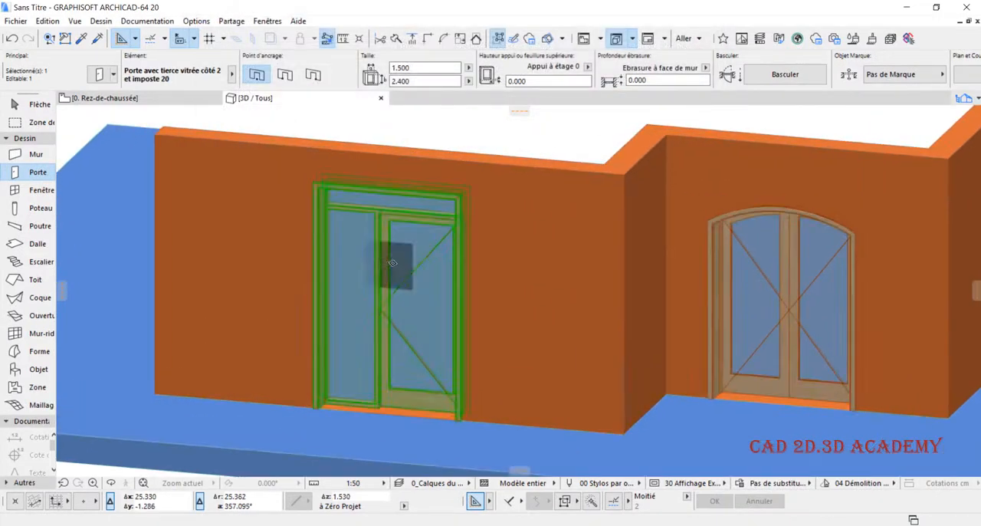
scroll(391, 266, up, 1)
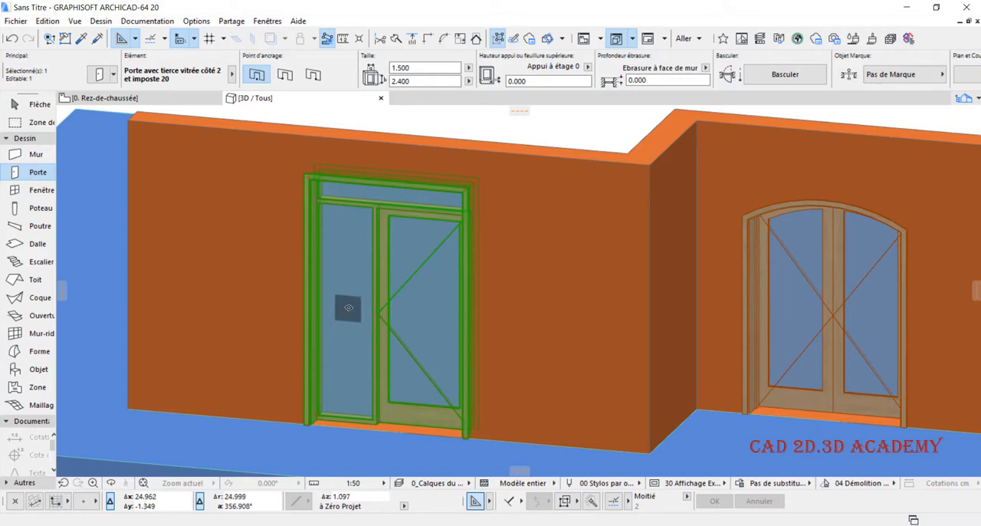
key(Escape)
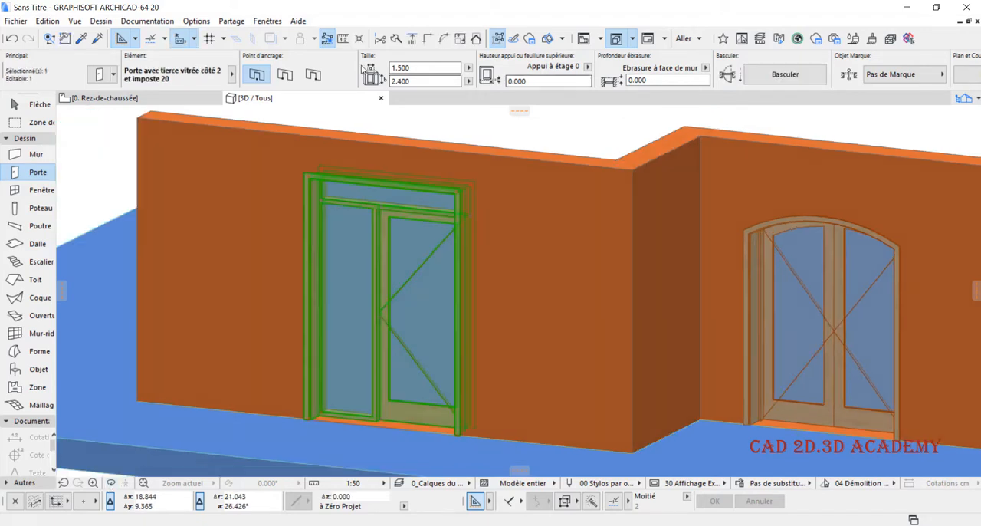
key(Escape)
click(200, 99)
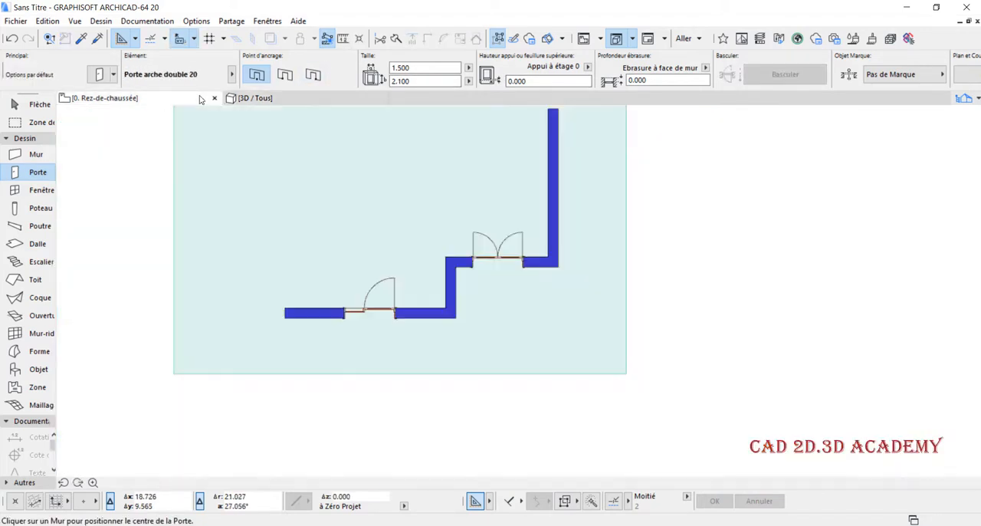
scroll(341, 280, up, 8)
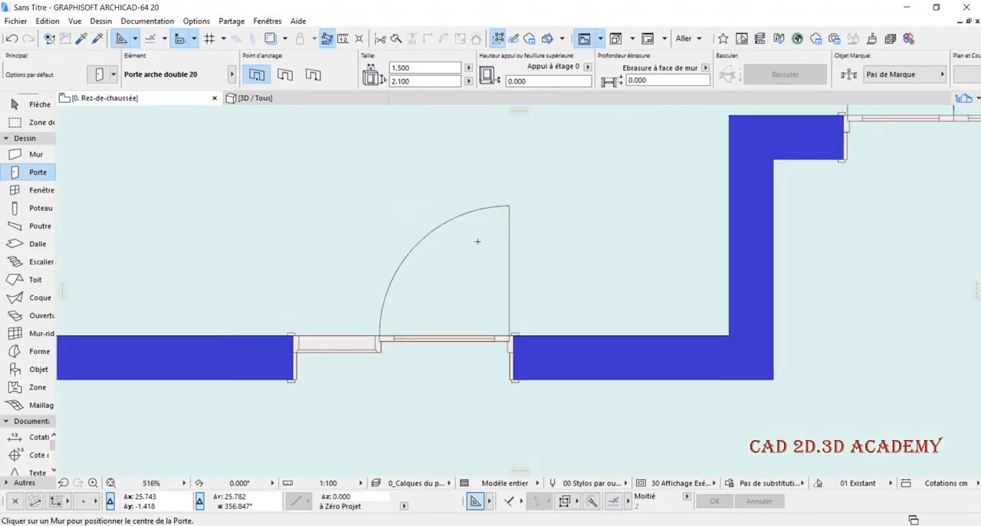
click(508, 206)
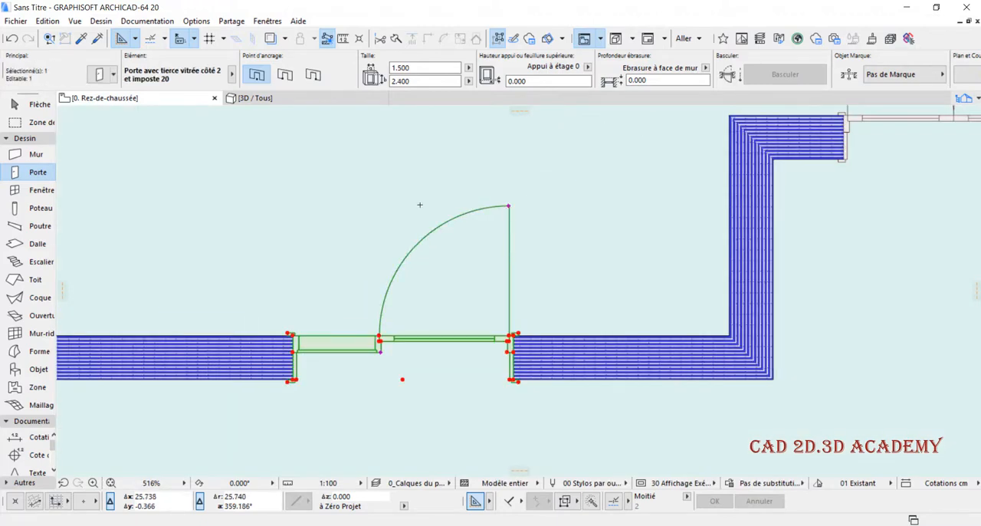
click(99, 77)
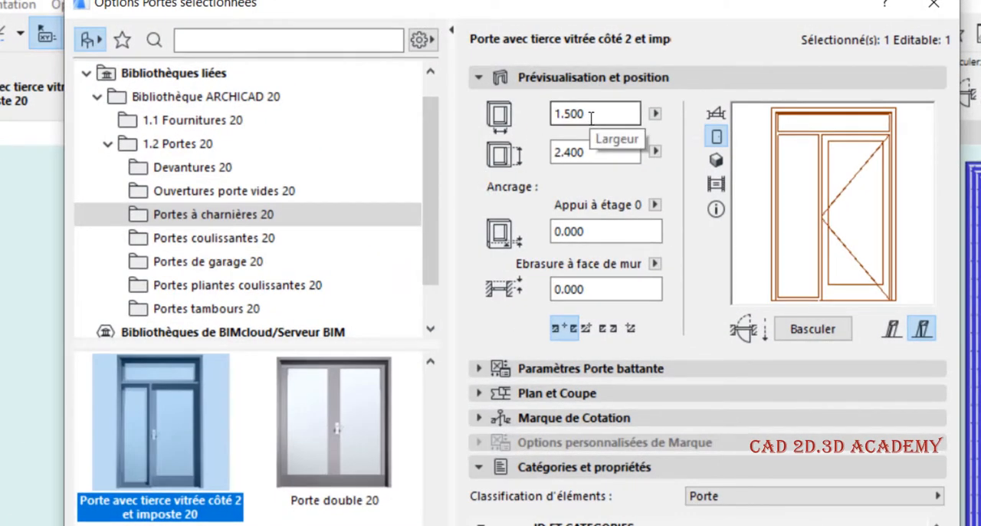
drag(597, 115, 551, 123)
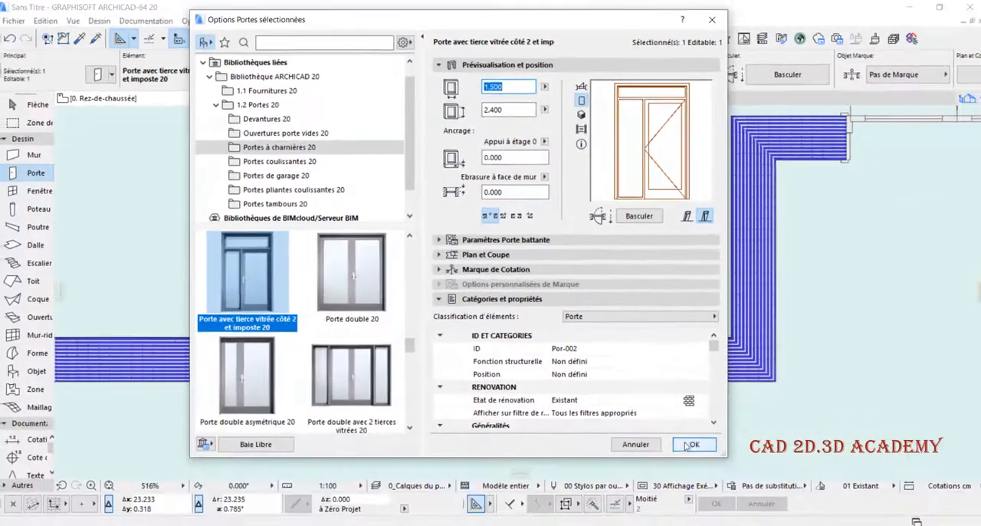
key(Return)
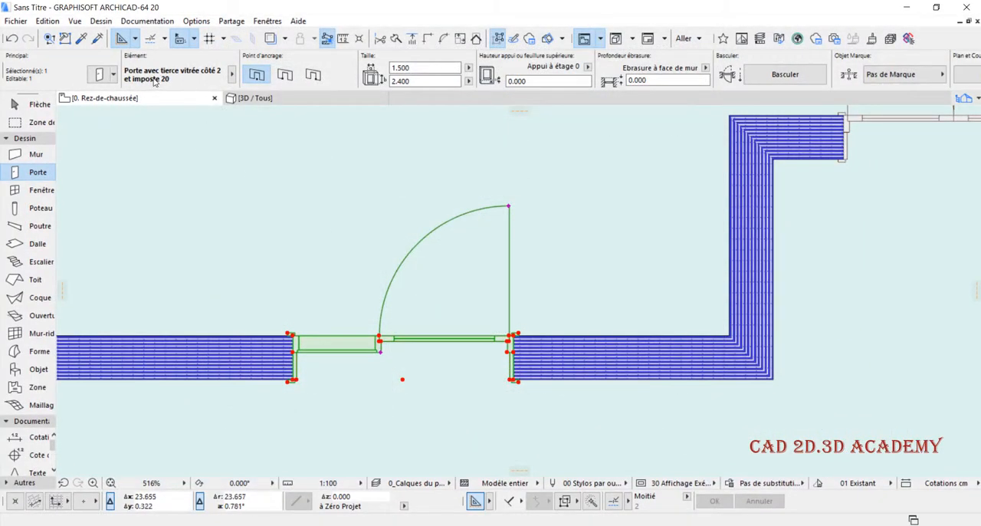
- In the 3D view, set the height of the door with the glazed side panel and transom to 2.600
click(261, 98)
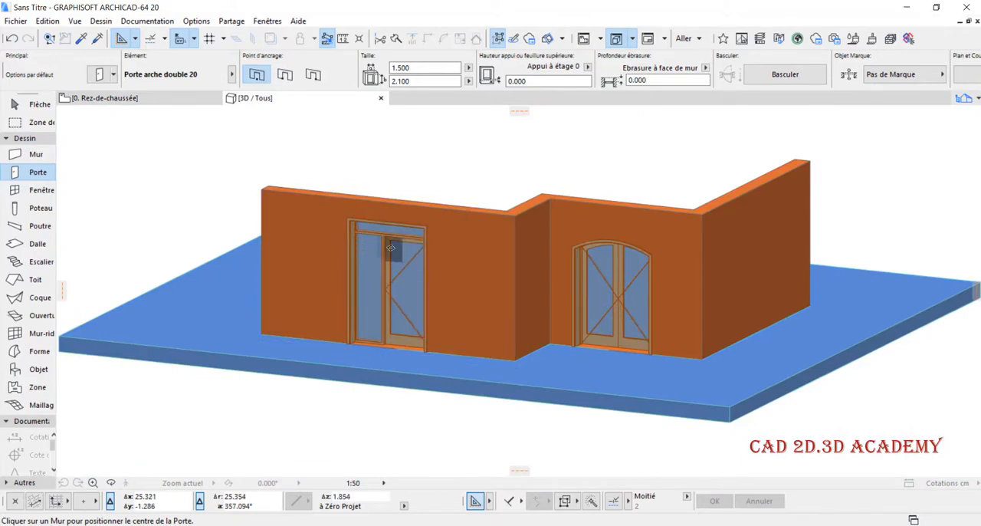
scroll(399, 245, up, 3)
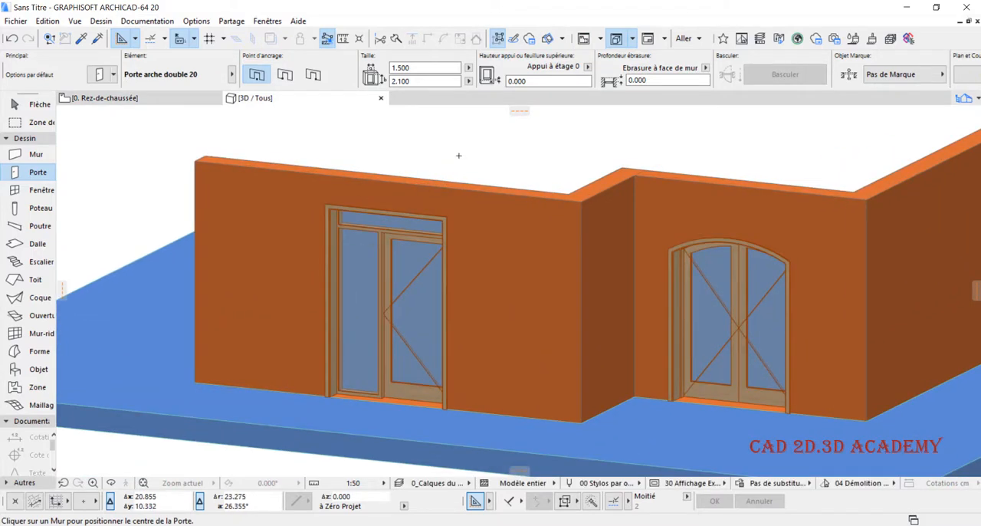
shift+click(435, 268)
scroll(434, 269, up, 1)
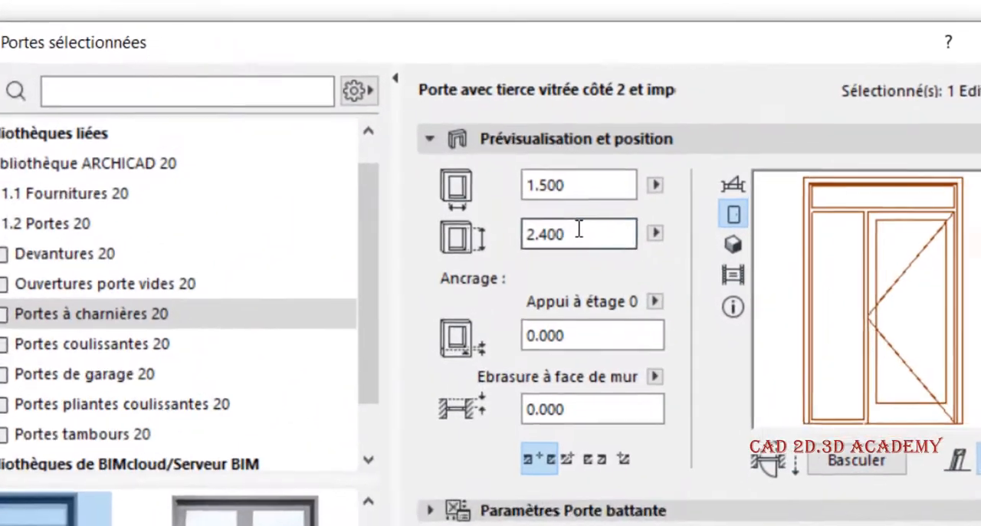
click(498, 106)
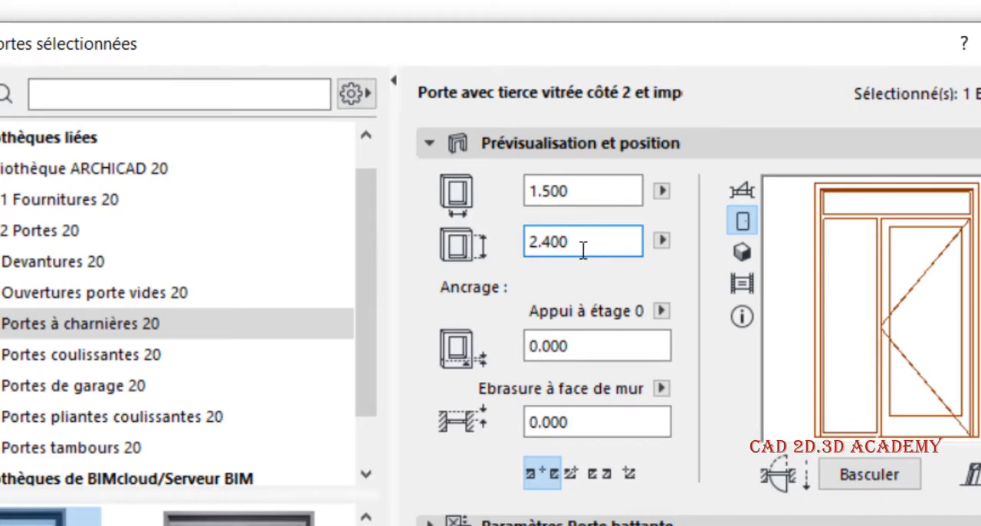
drag(568, 242, 480, 259)
text(2.6)
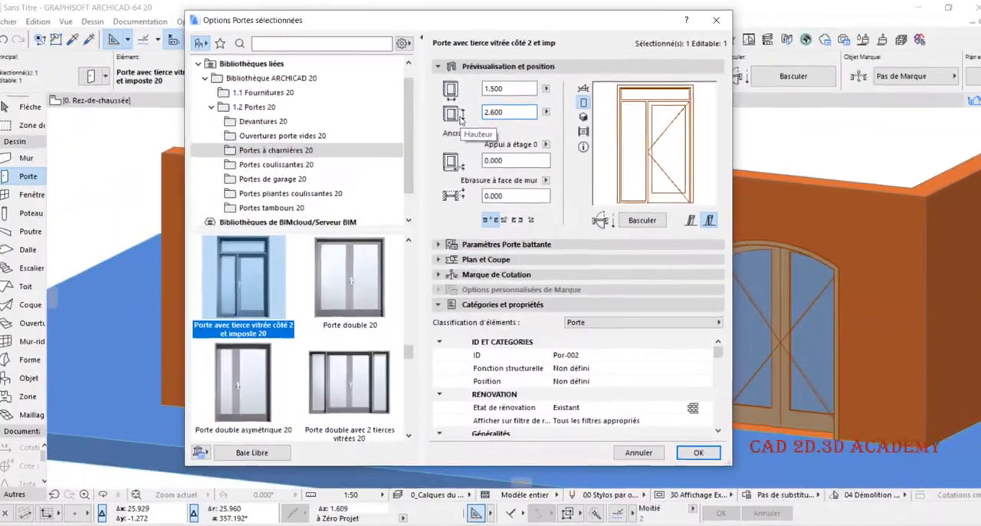
key(Return)
- Raise the transom door's sill to 0.100 above storey 0
scroll(505, 167, down, 1)
click(101, 75)
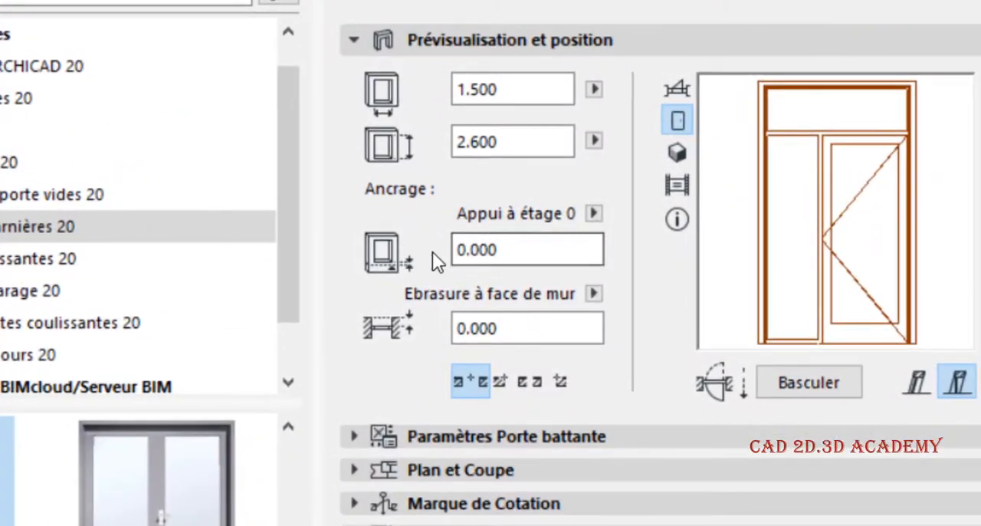
drag(510, 249, 290, 206)
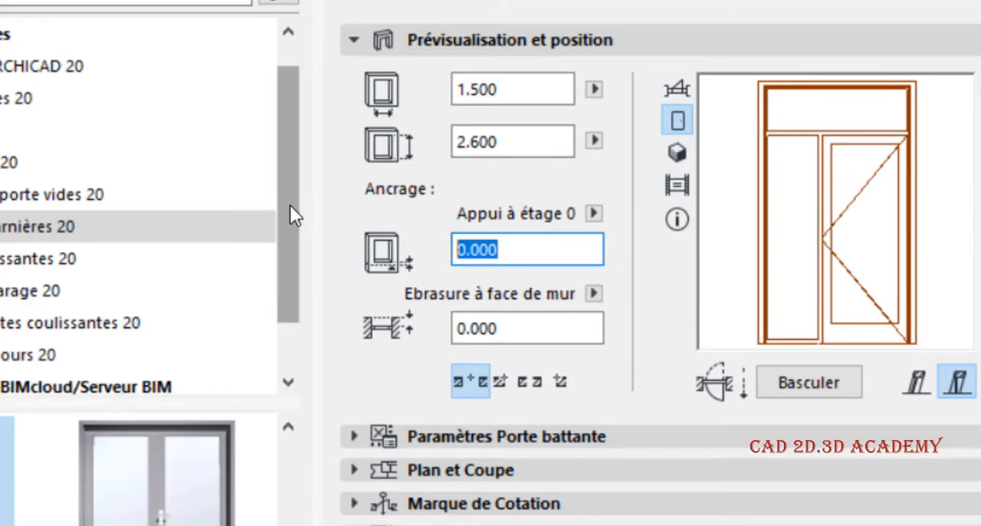
text(0.1)
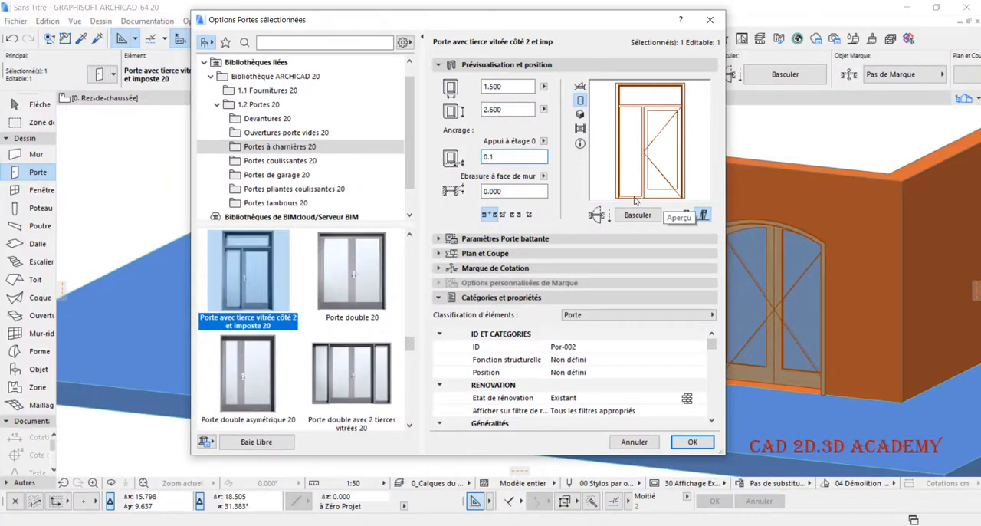
click(692, 441)
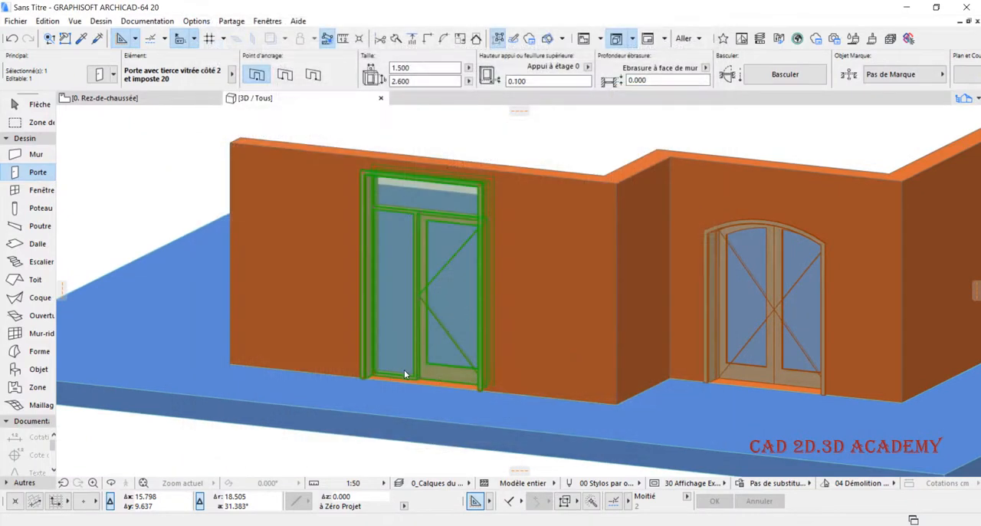
- Set the transom door's sill to 0.050 above storey 0 and check the threshold in 3D
scroll(407, 381, up, 5)
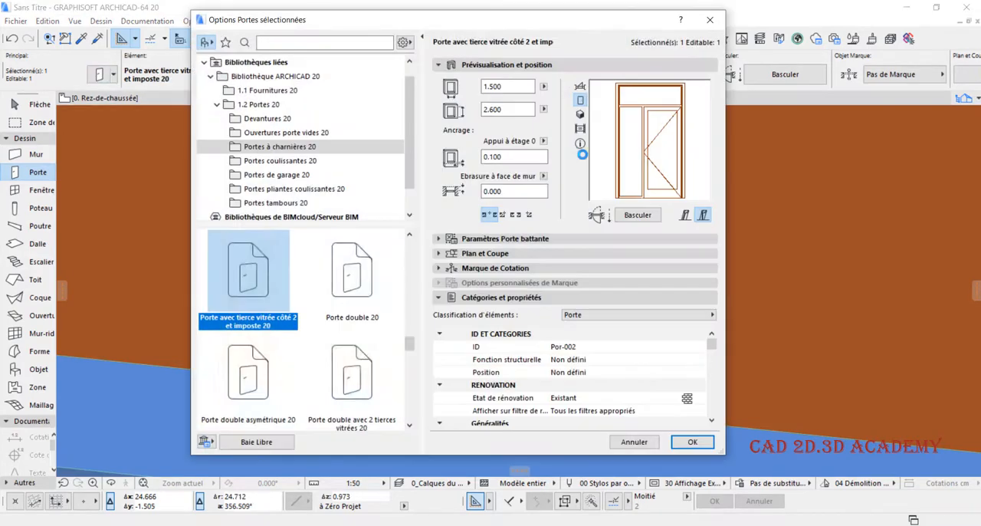
drag(512, 158, 385, 174)
text(0)
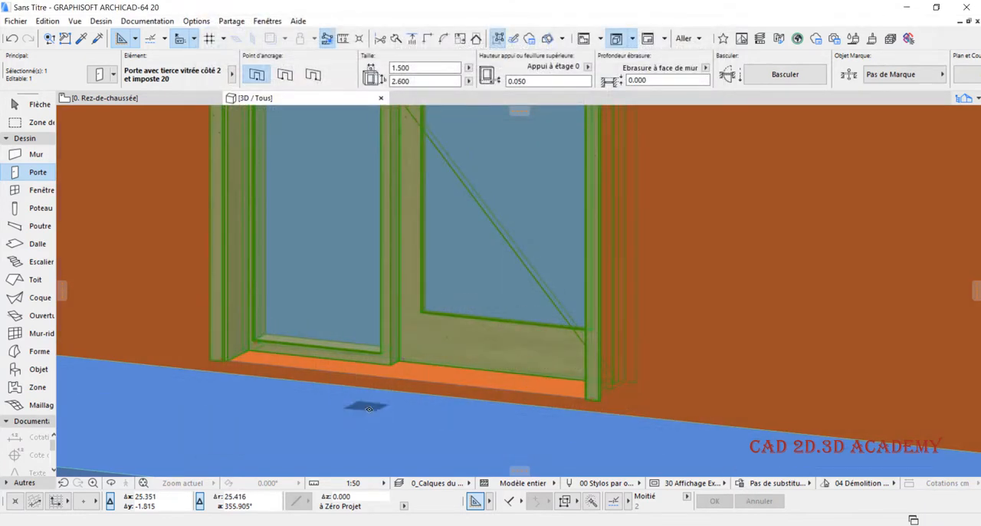
scroll(369, 407, down, 5)
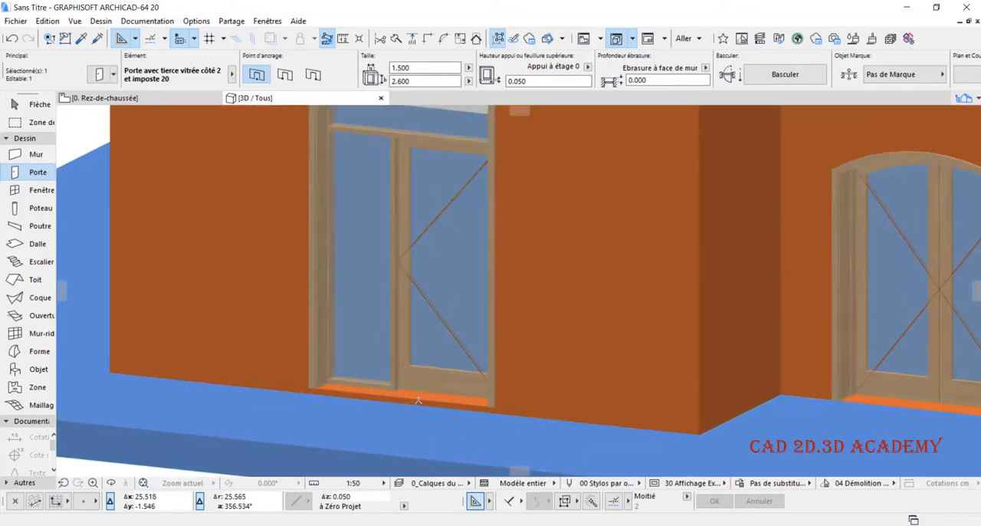
scroll(386, 351, up, 2)
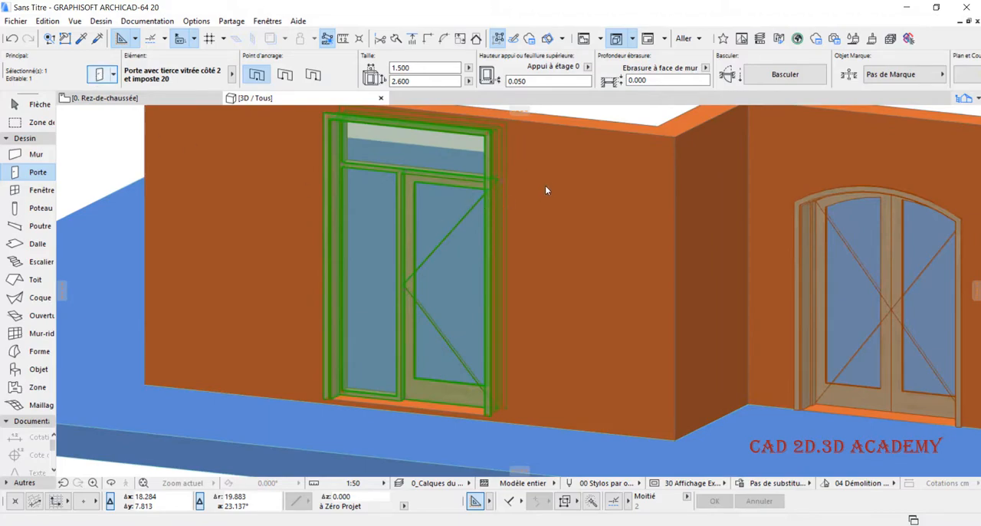
- Open the transom door's settings and review its Paramètres Porte battante for leaf, handle, opening type, frame and detail level
key(ctrl+t)
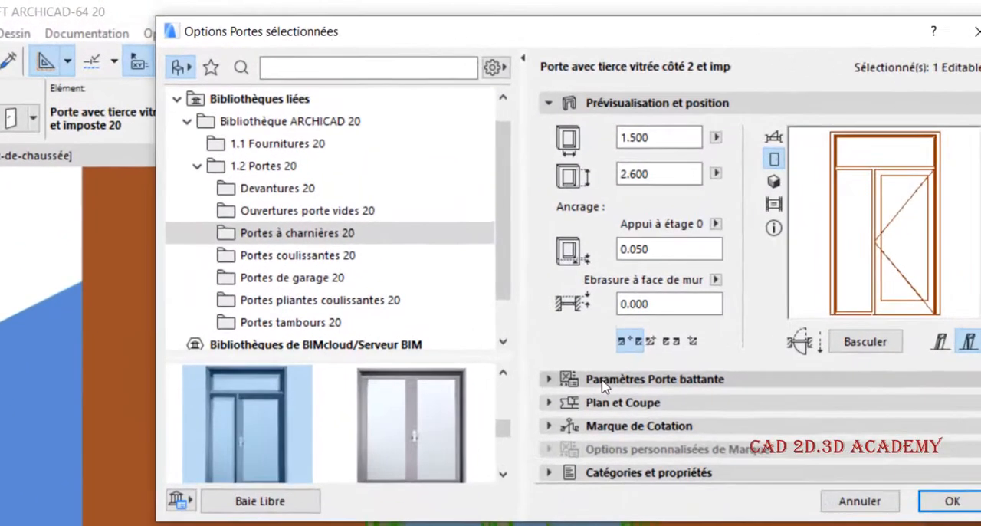
click(686, 379)
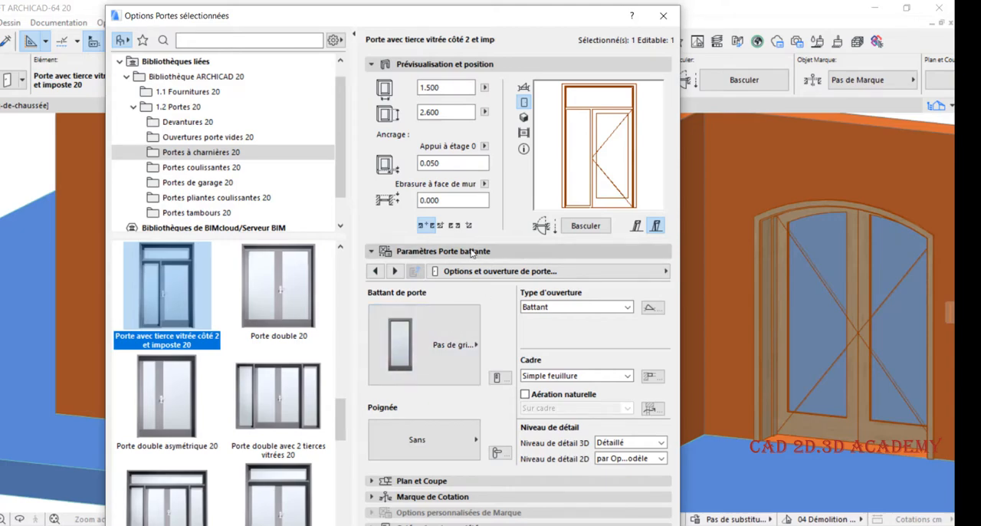
click(469, 252)
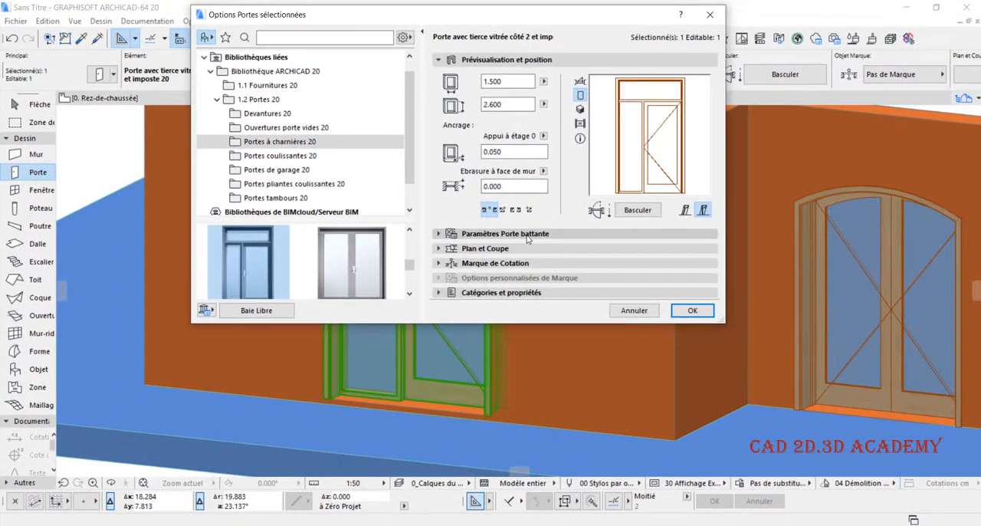
click(526, 234)
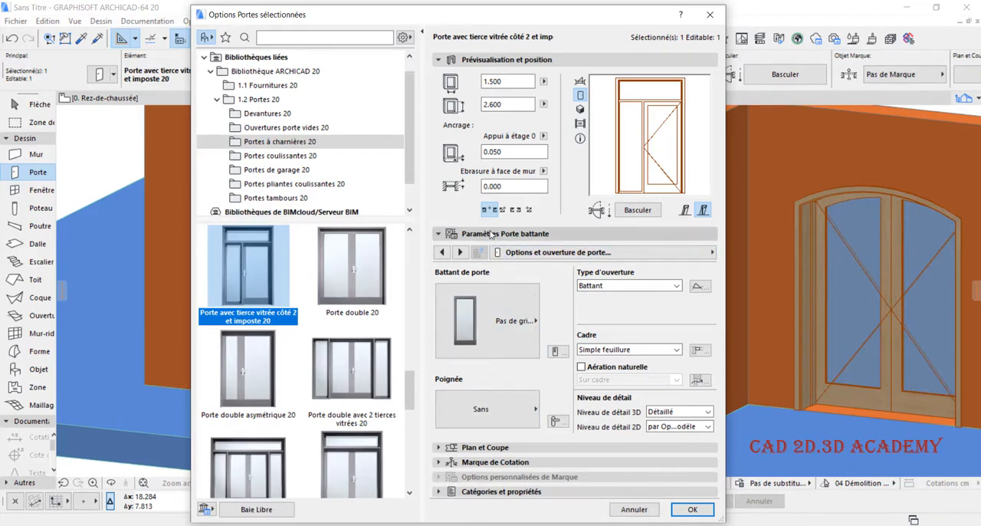
- Browse the Portes coulissantes, Portes tambours and Devantures library folders, previewing the arched sliding door with two side lights and Porte tambour 20
click(280, 155)
click(353, 264)
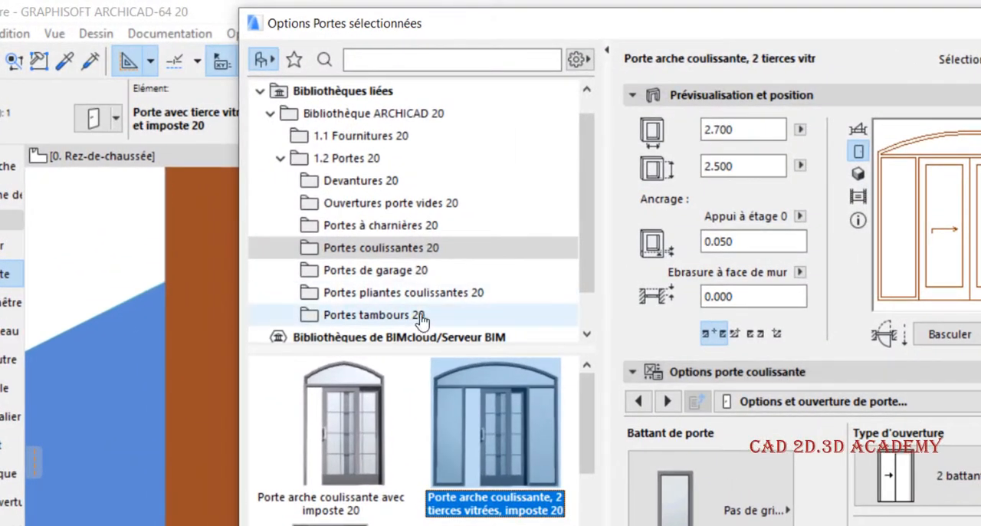
click(416, 317)
click(489, 377)
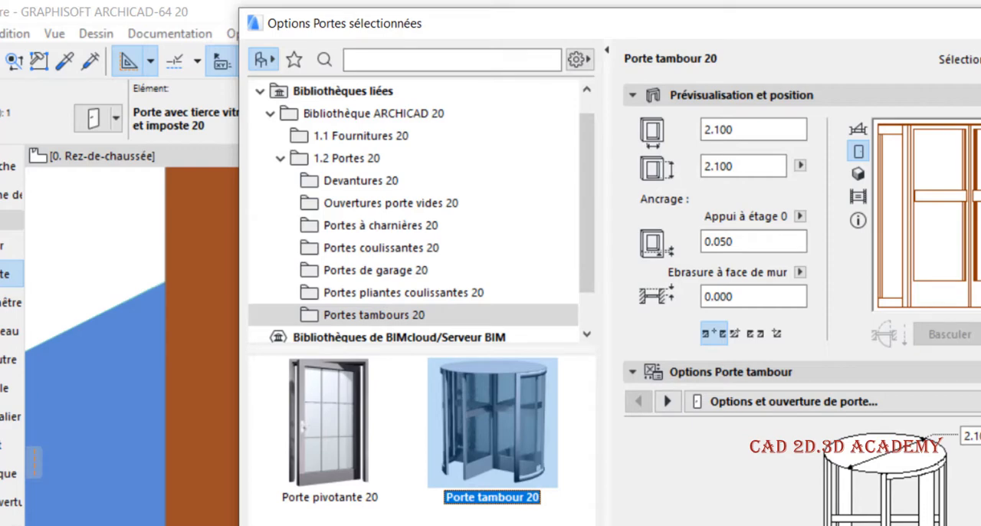
click(381, 180)
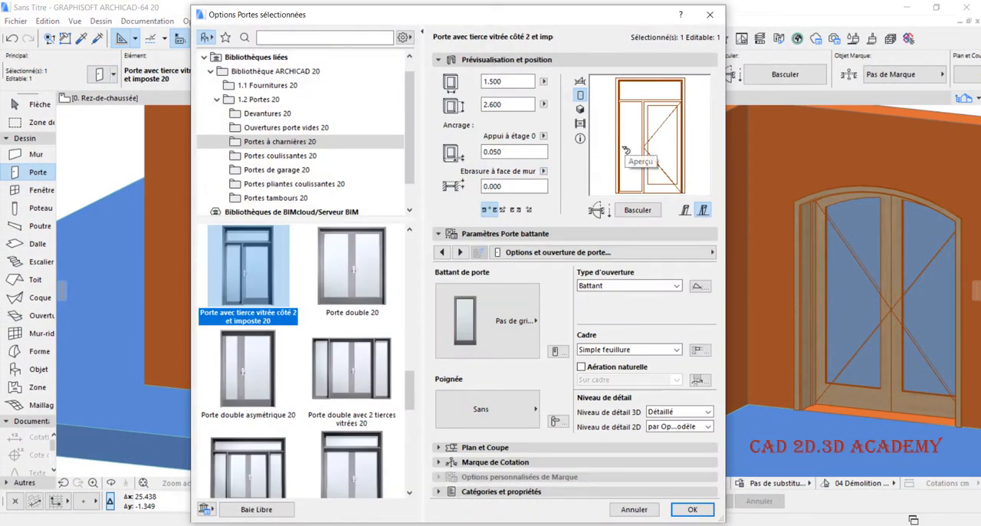
- Check the transom door's width, height and sill above storey 0 in its preview and position settings
click(494, 82)
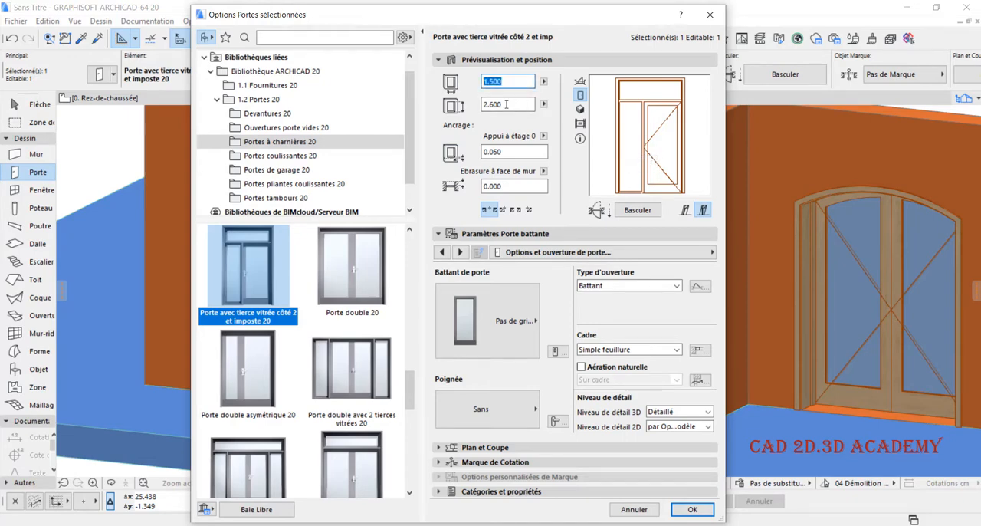
click(492, 103)
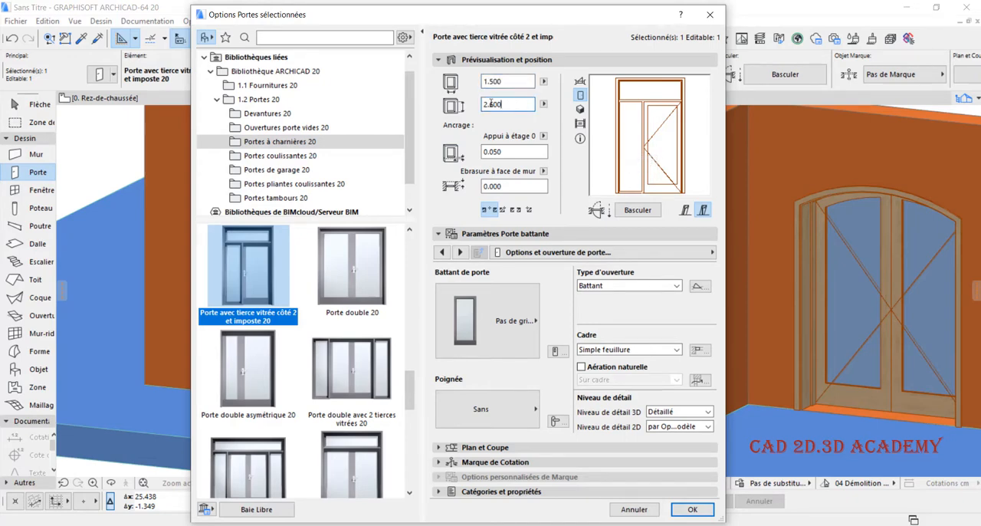
click(506, 151)
mouse_move(471, 25)
mouse_down()
mouse_move(686, 21)
mouse_move(439, 15)
mouse_move(472, 20)
mouse_up()
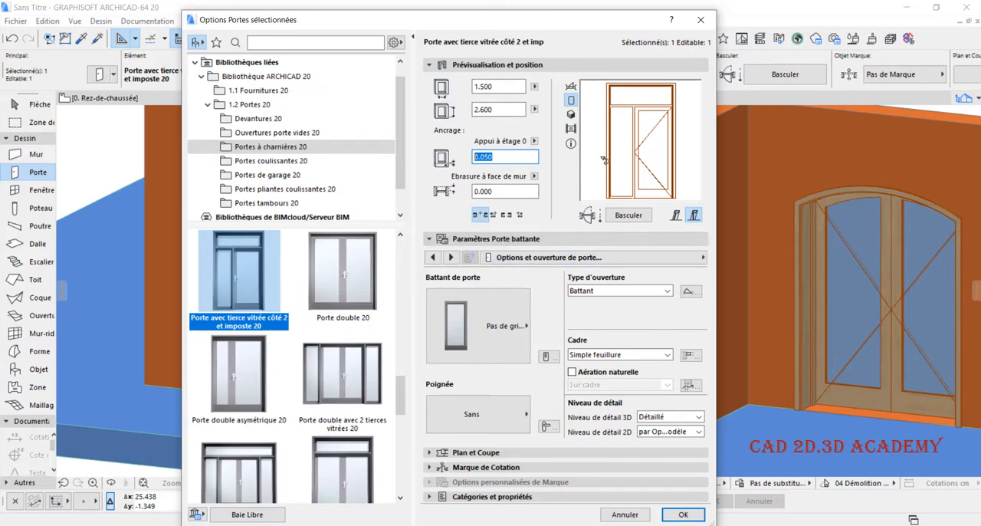
drag(598, 25, 594, 26)
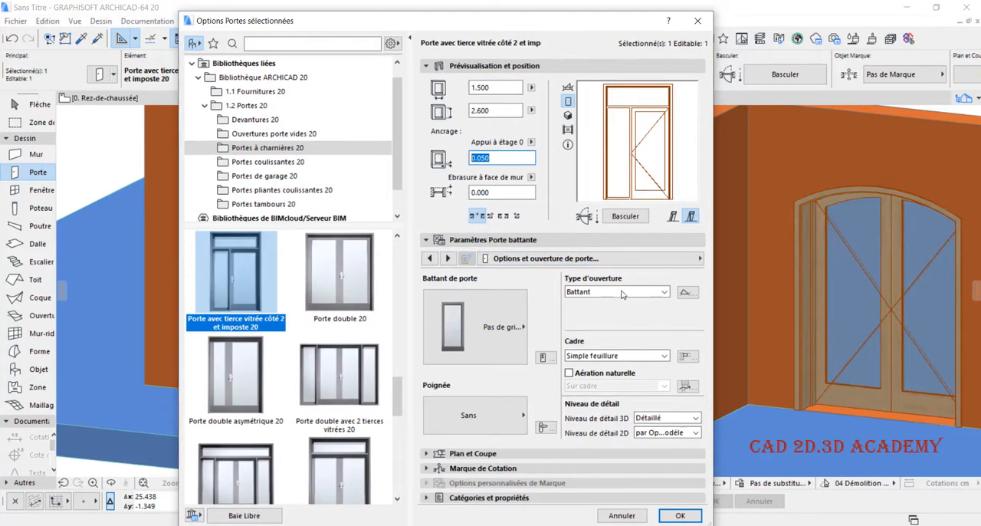
- Page through the Porte battante parameters from frame style and natural ventilation to Dimensions battant et châssis
click(448, 259)
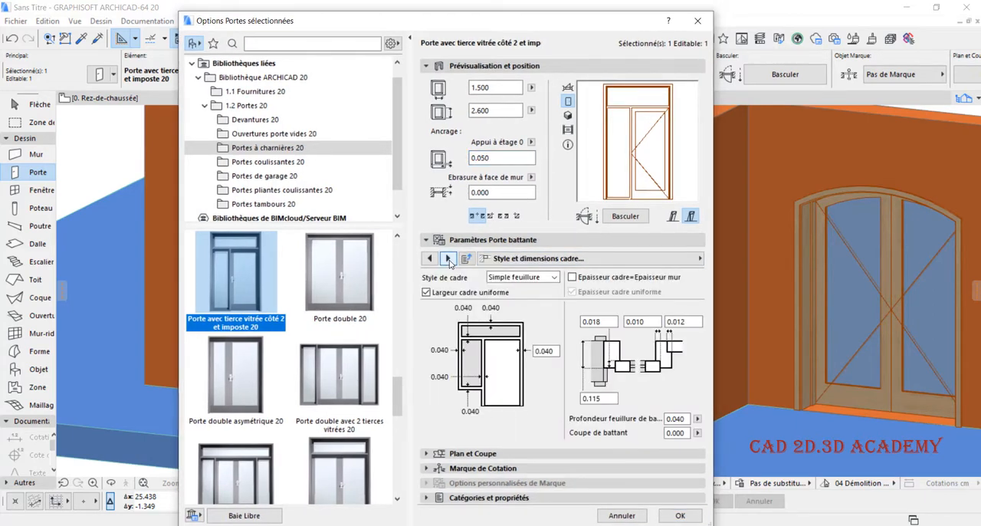
click(447, 258)
click(448, 258)
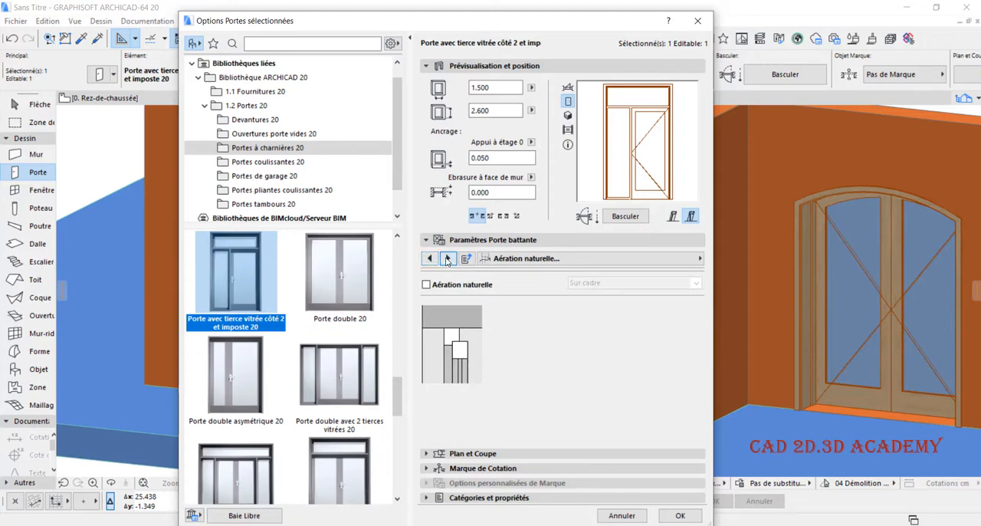
click(447, 258)
click(448, 259)
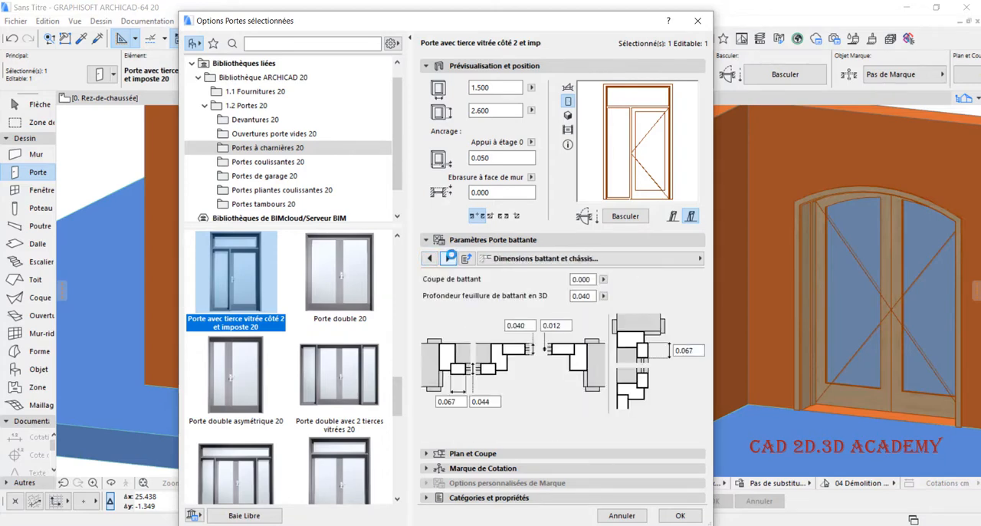
- Collapse the door opening, wall opening and fixings parameter groups and display the Tailles nominales et tolérance settings
click(581, 258)
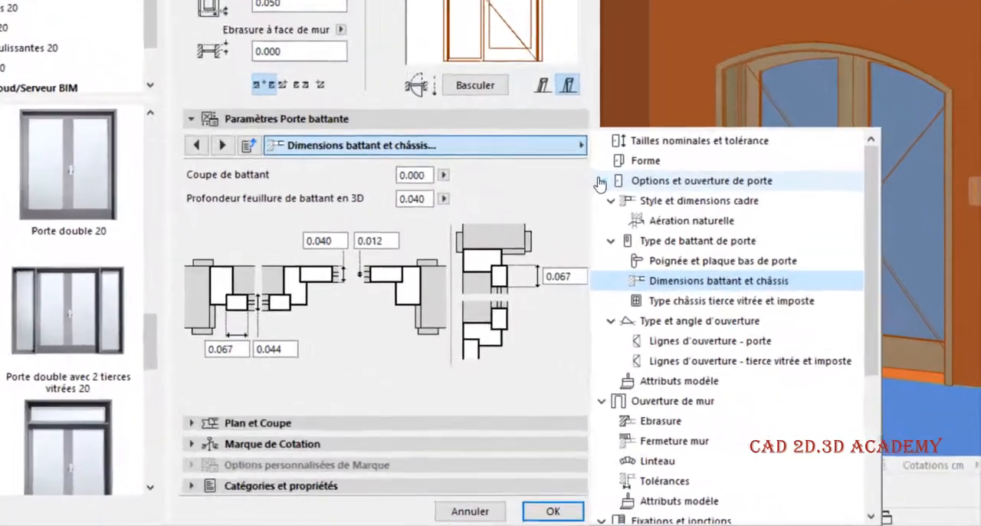
click(599, 181)
click(602, 201)
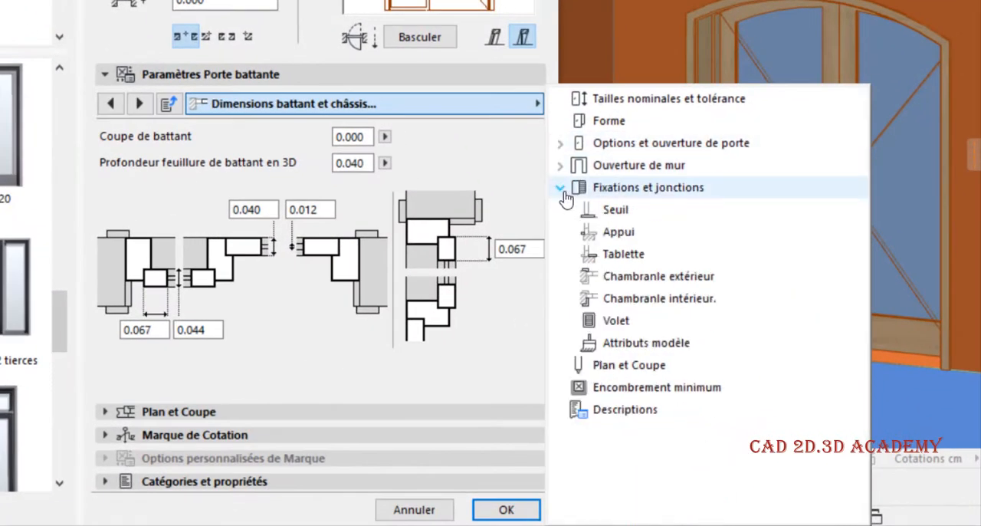
click(605, 222)
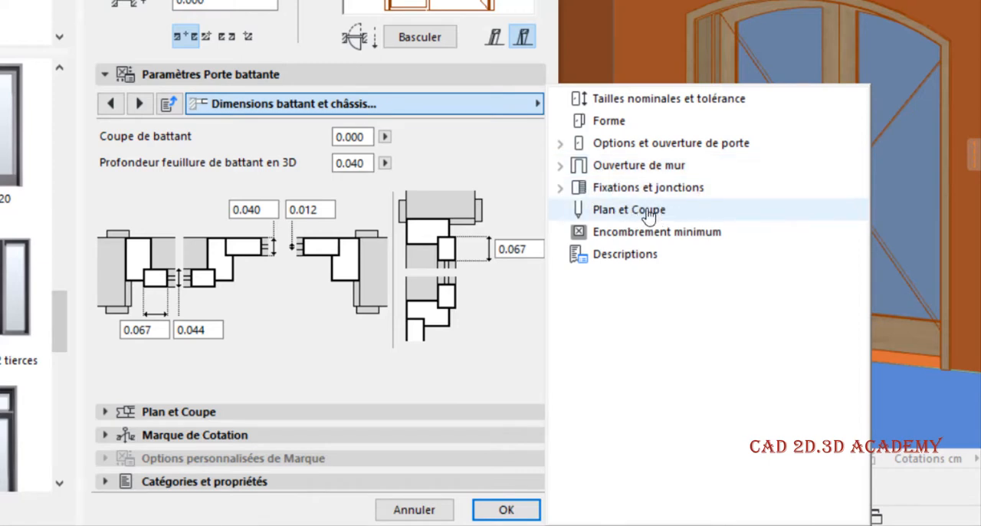
click(633, 101)
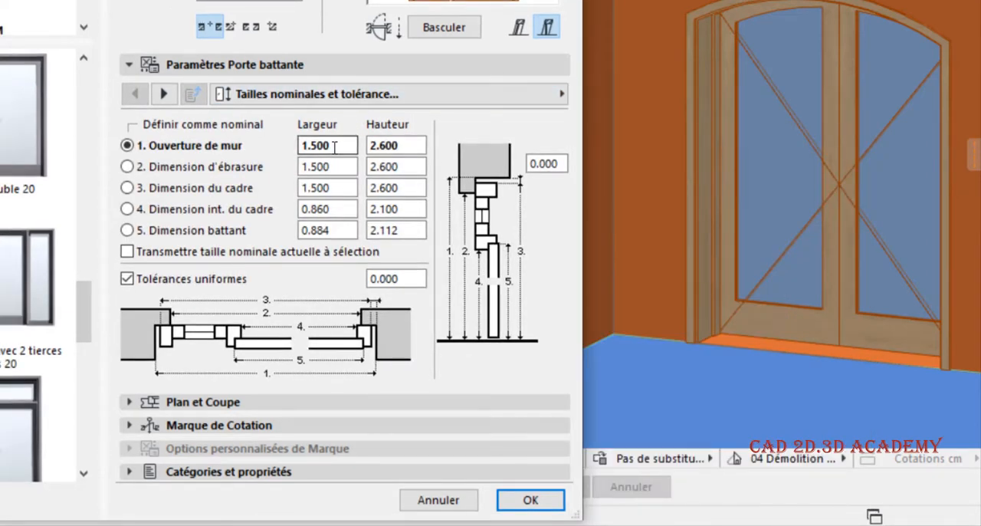
- Compare the Ouverture de mur width and height with the door's overall width and height
drag(334, 146, 305, 158)
key(Tab)
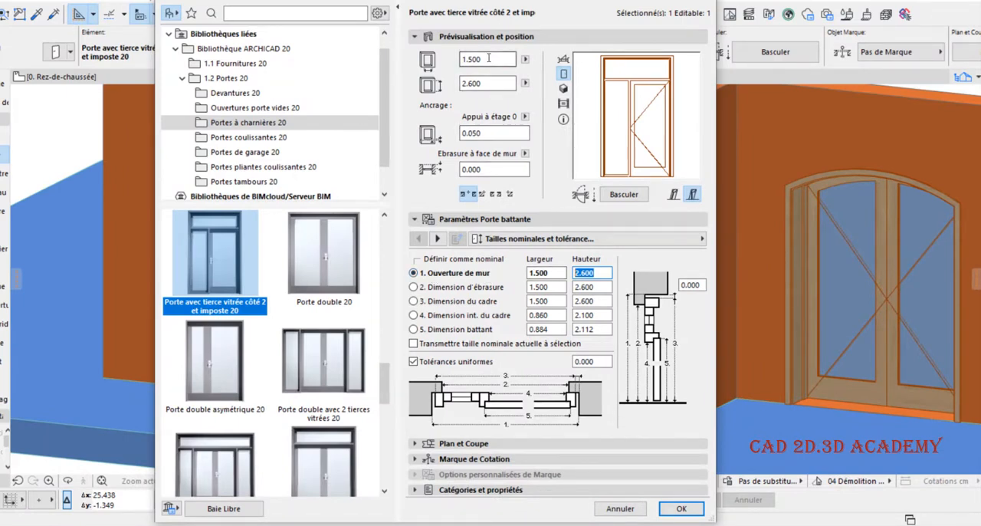
drag(486, 61, 439, 68)
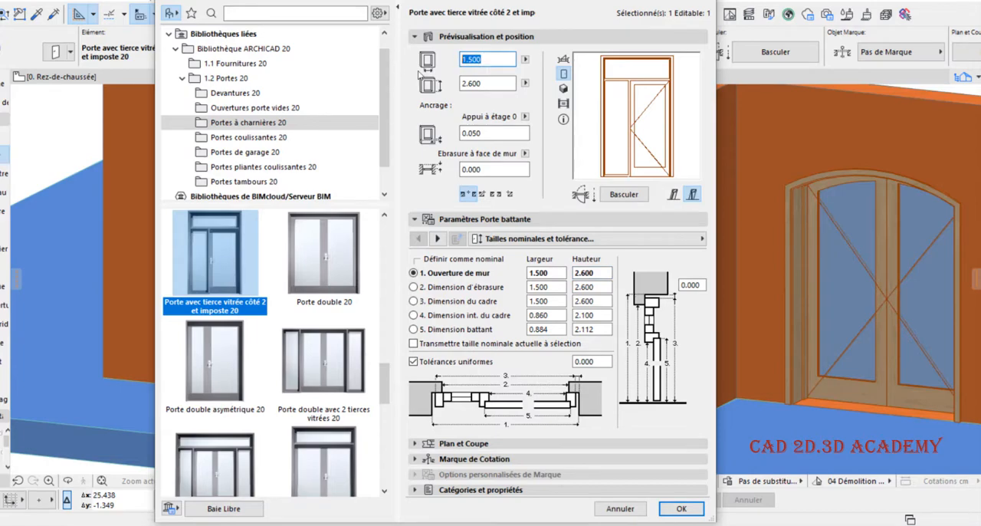
drag(488, 60, 459, 86)
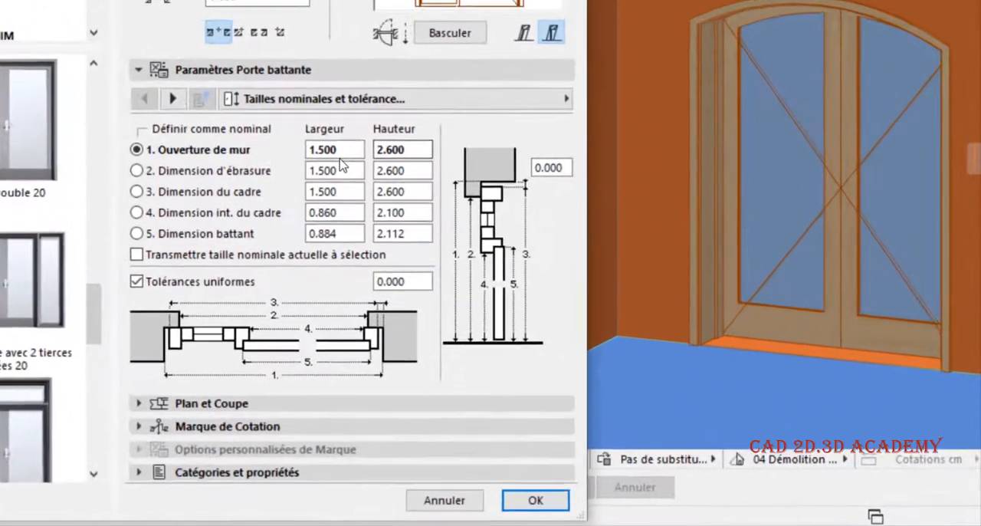
drag(550, 272, 521, 271)
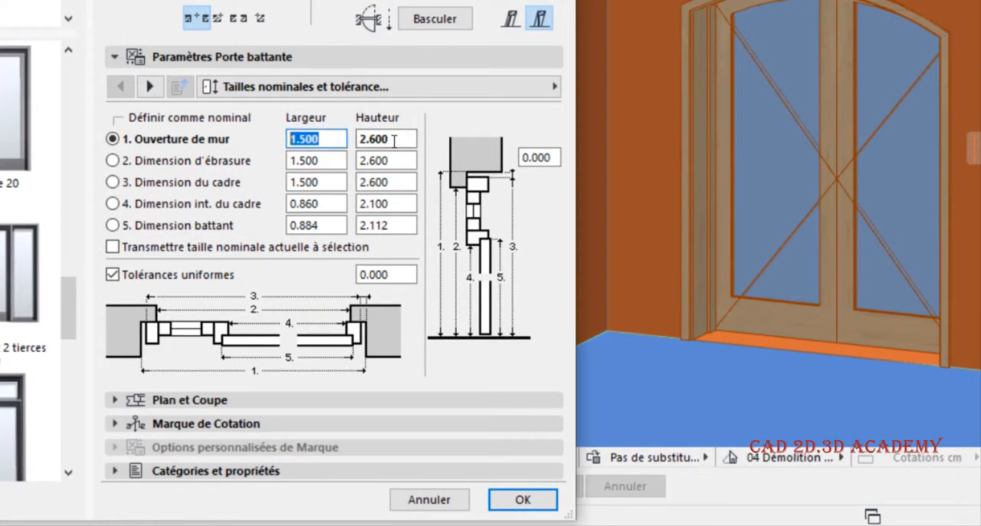
drag(414, 138, 358, 139)
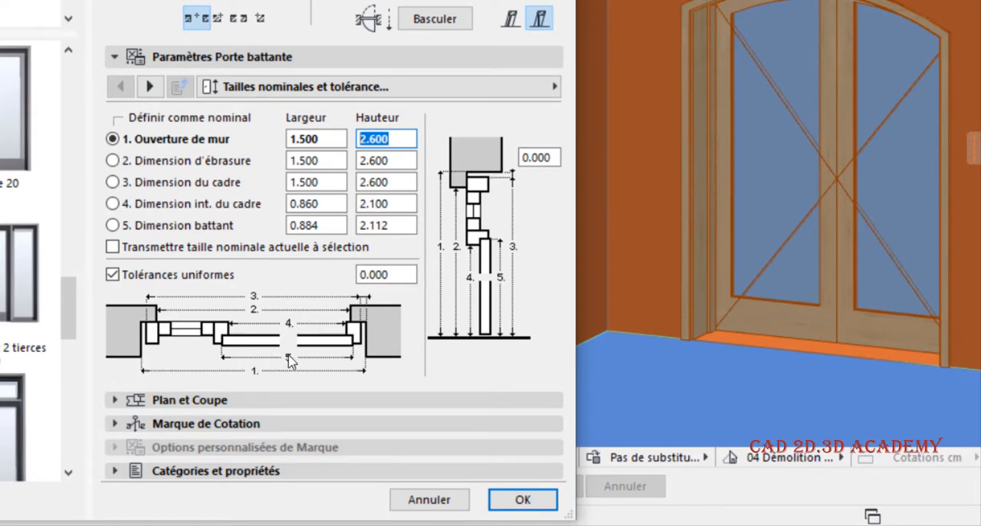
- Define Dimension d'ébrasure as the nominal size and set the door's Ebrasure à face de mur to 0.100
click(145, 163)
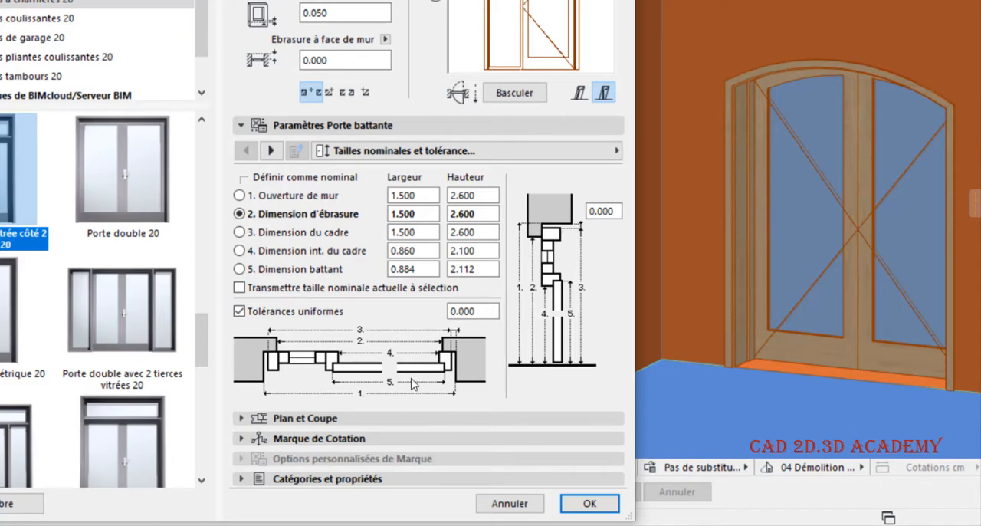
drag(332, 69, 324, 75)
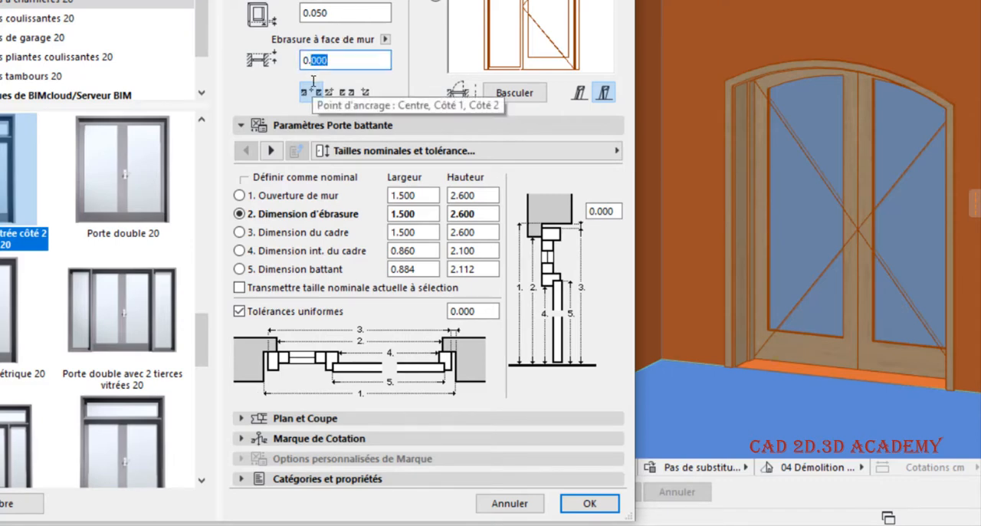
text(100)
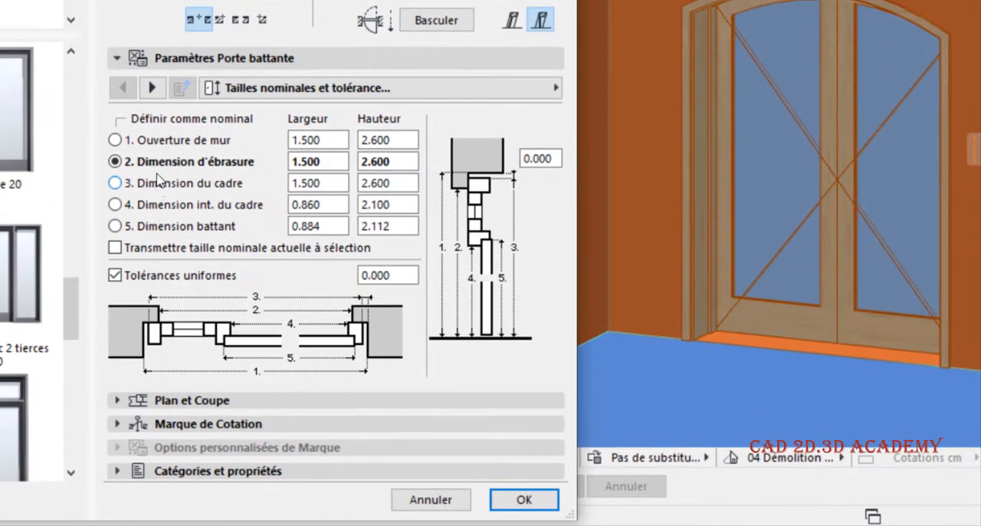
- Try Dimension du cadre, Dimension int. du cadre and Dimension battant as the nominal size, and settle on Ouverture de mur
click(156, 184)
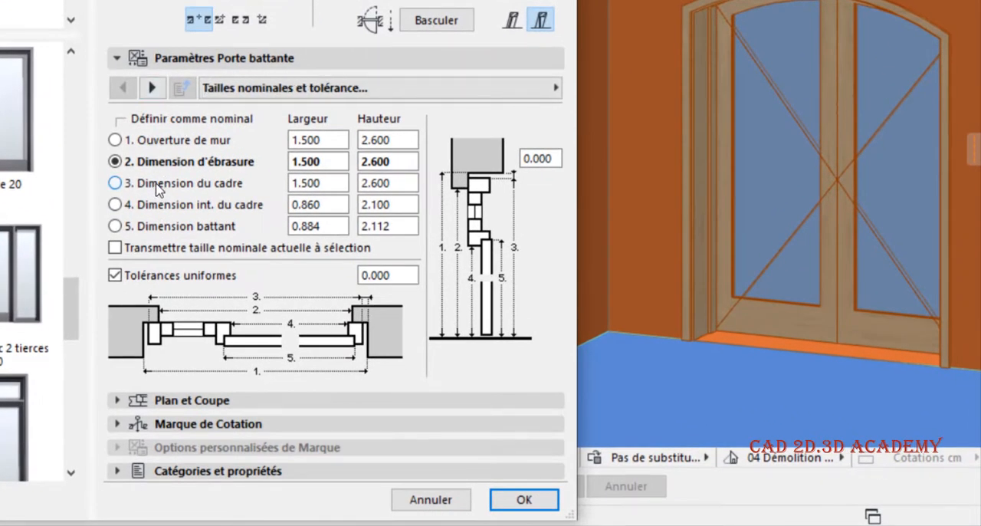
click(157, 189)
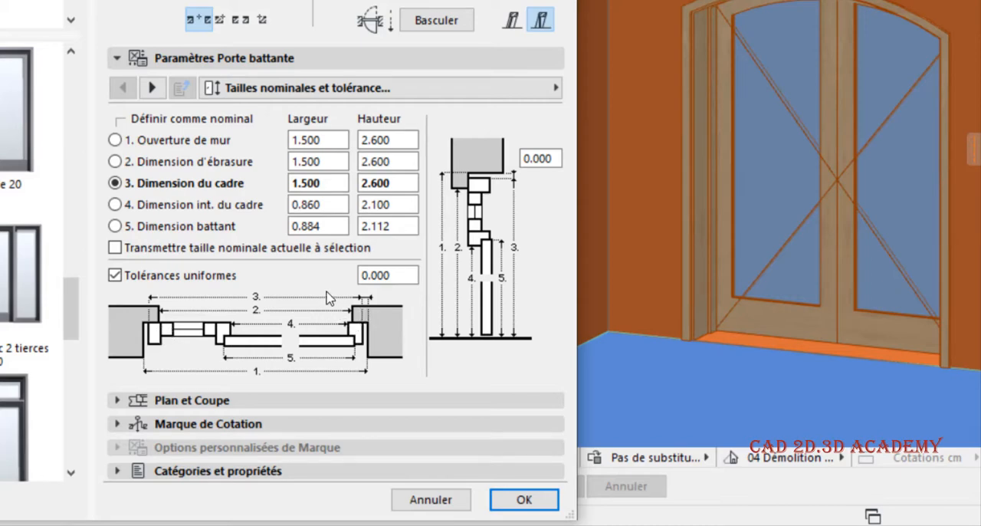
click(175, 209)
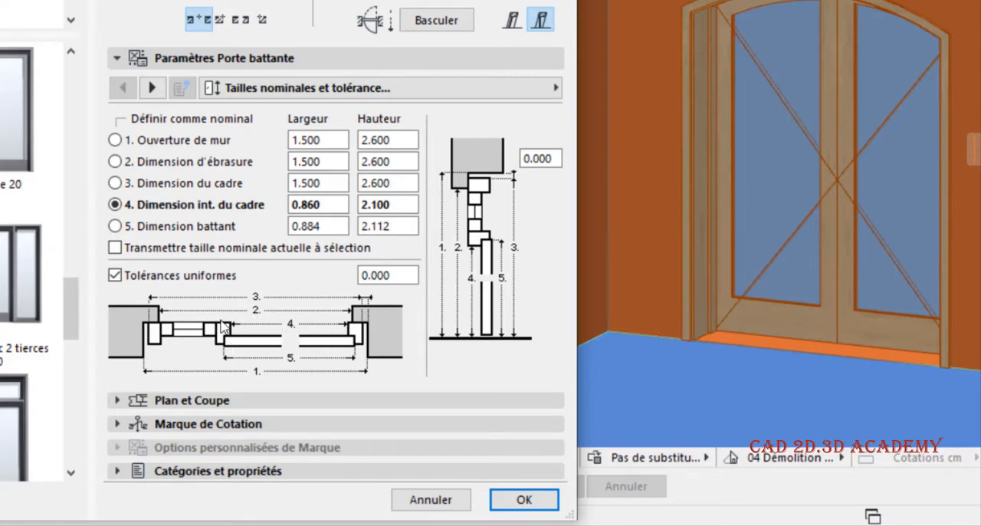
click(142, 231)
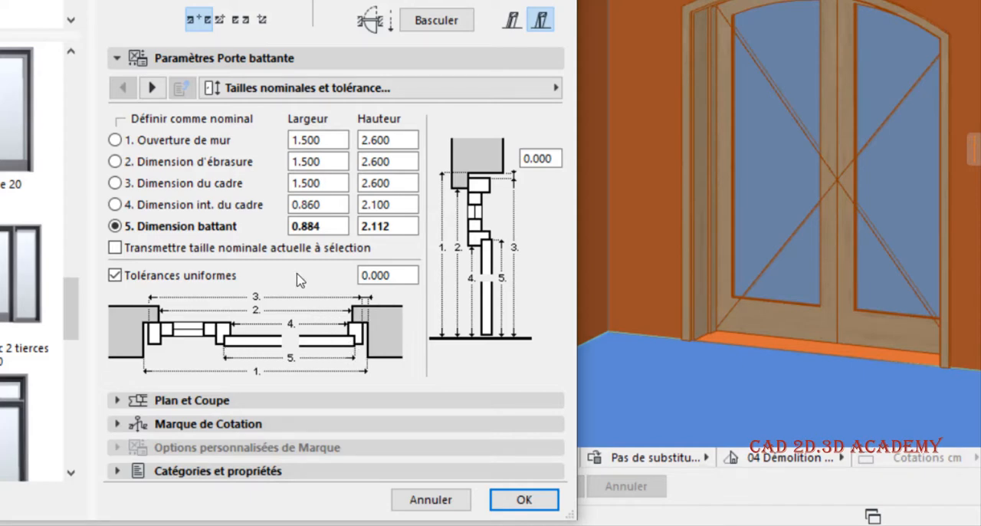
click(323, 225)
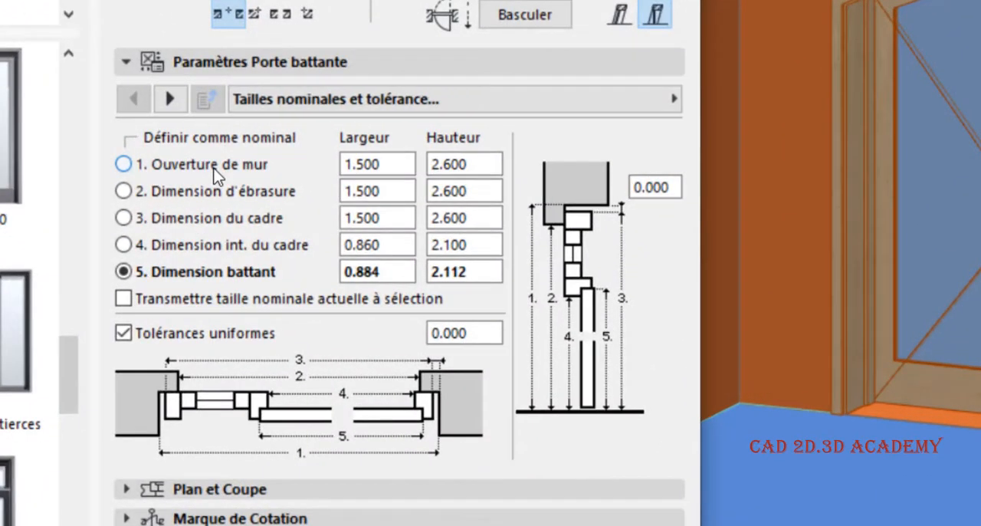
click(205, 191)
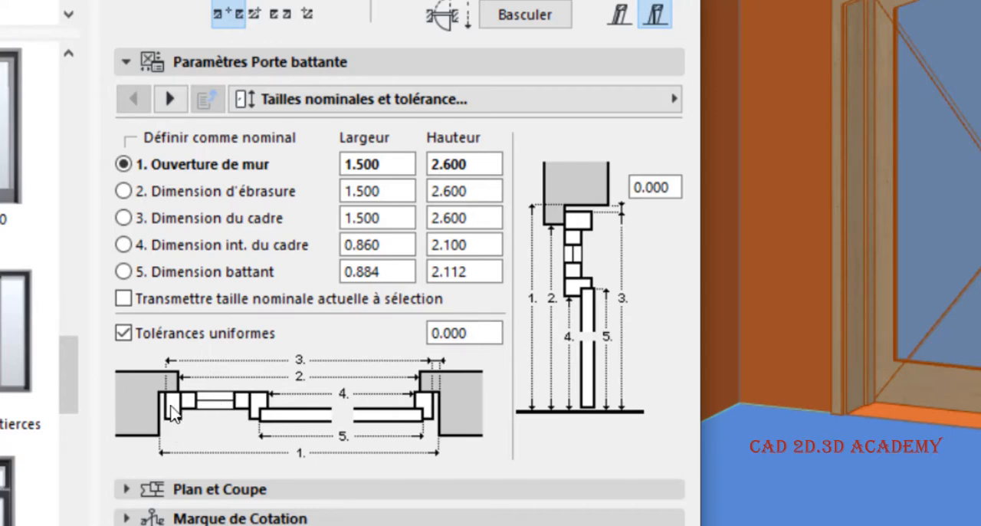
- In the door's Forme settings, try the Châssis vitré option Sur imposte and set it to Traverse l'imposte
click(337, 97)
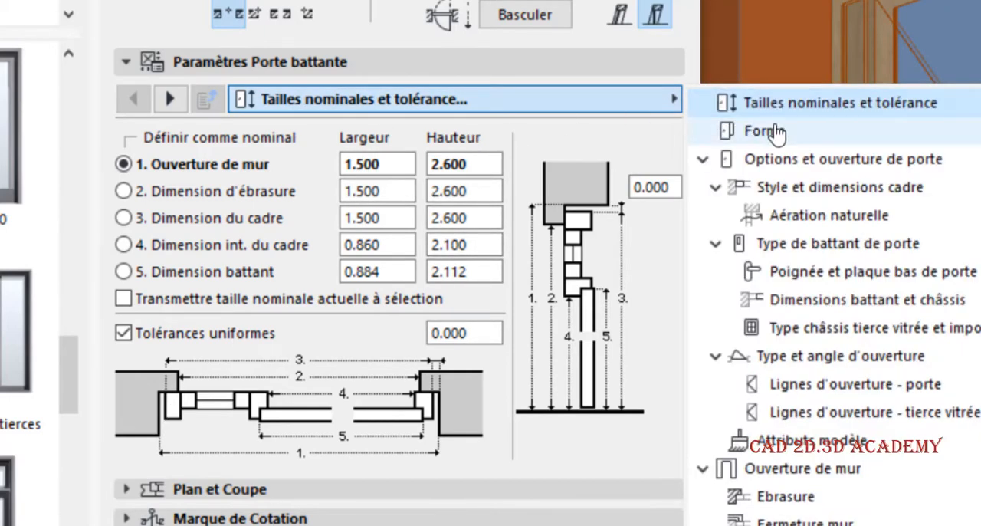
click(766, 131)
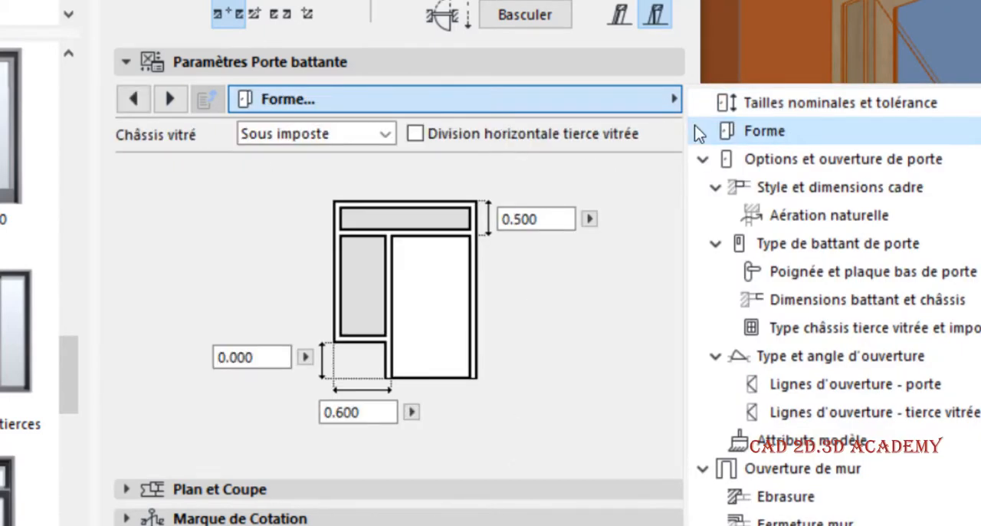
click(299, 108)
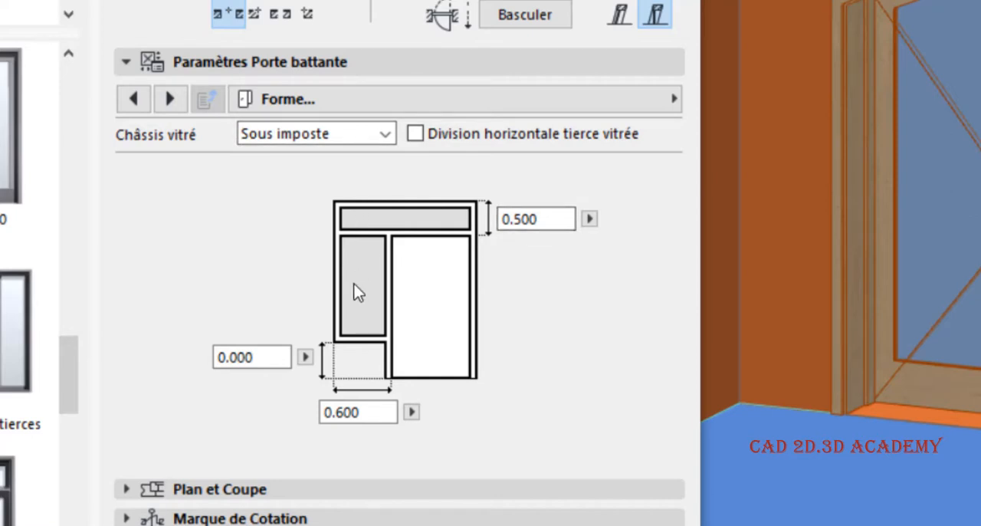
click(322, 133)
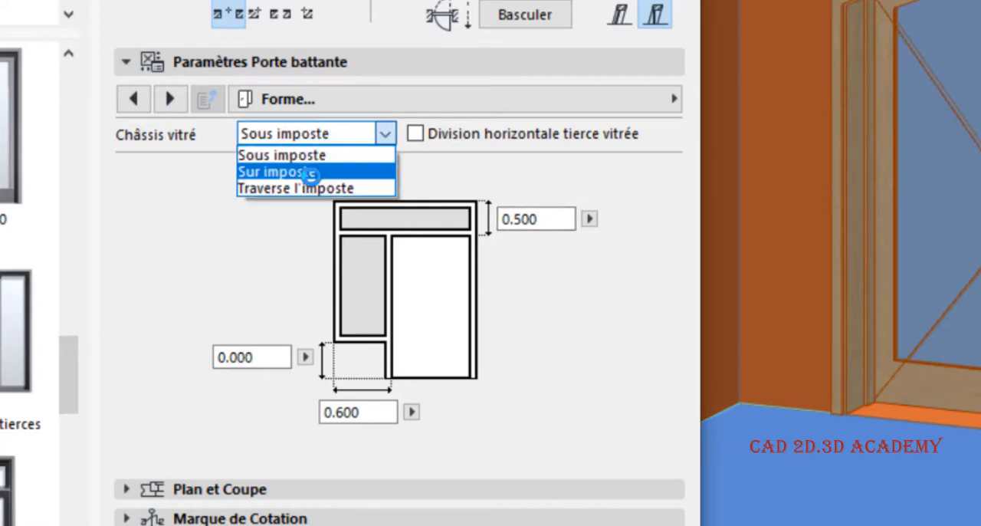
click(312, 172)
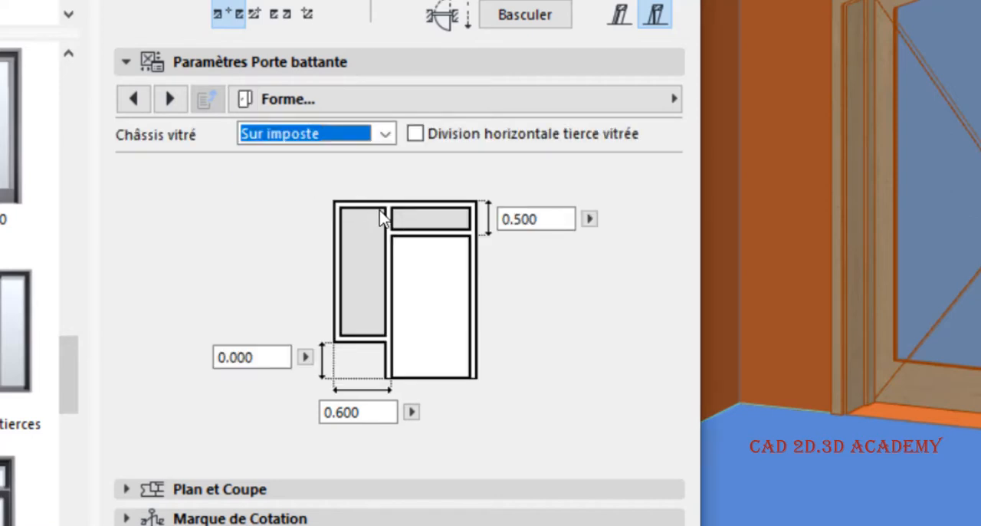
click(322, 135)
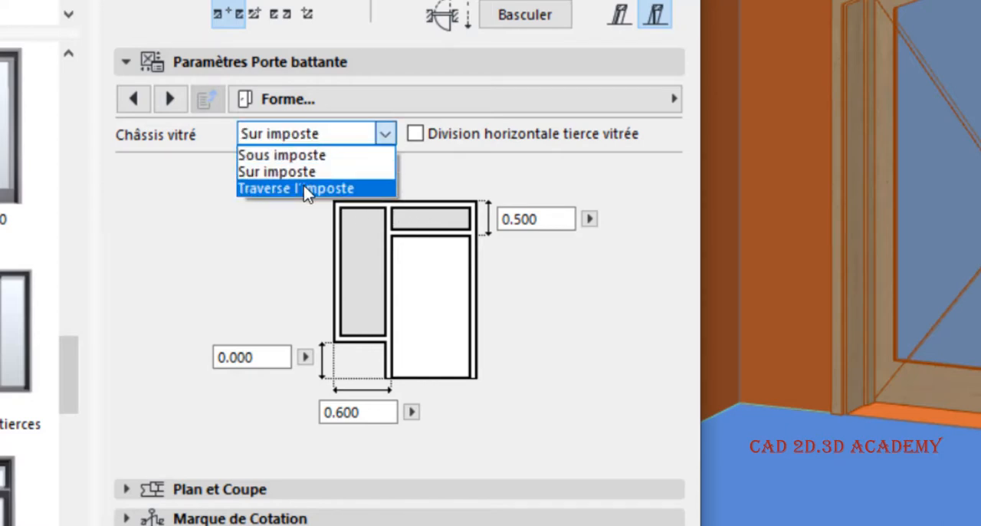
click(305, 188)
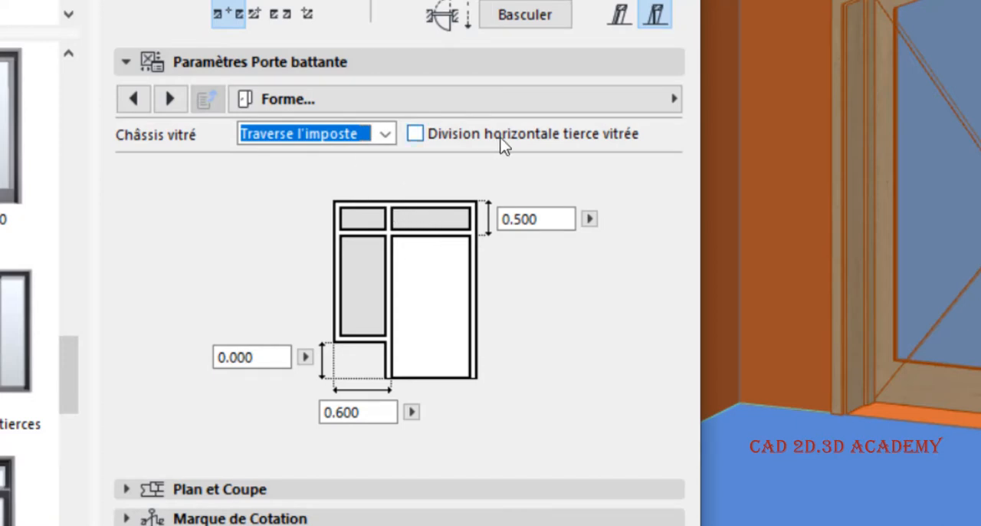
- Set the door's Châssis vitré option to Sur imposte and the transom height to 0.600
click(354, 136)
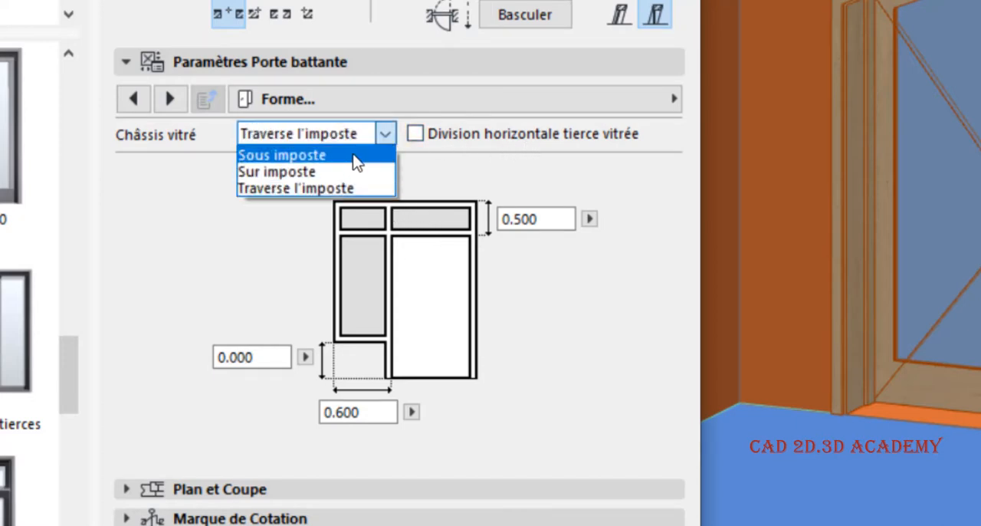
click(351, 169)
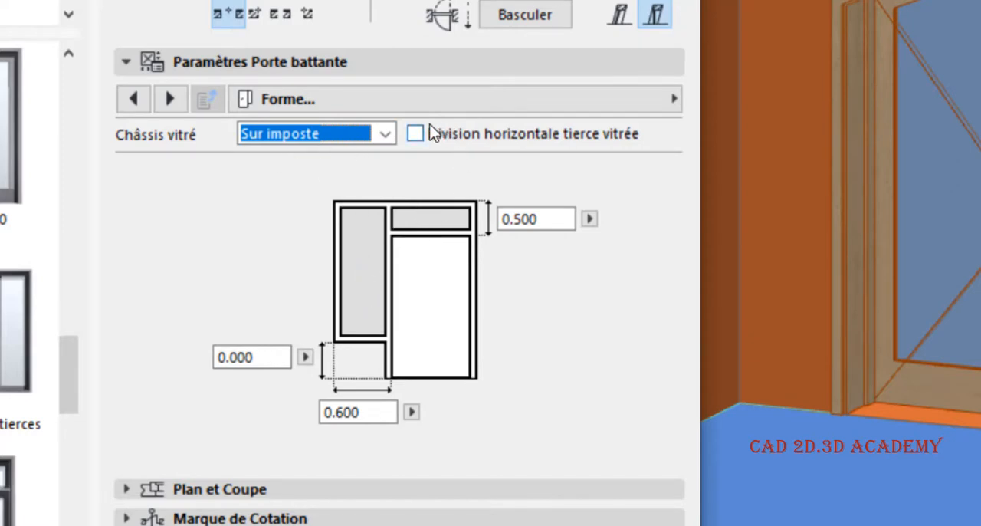
click(505, 220)
text(0.6)
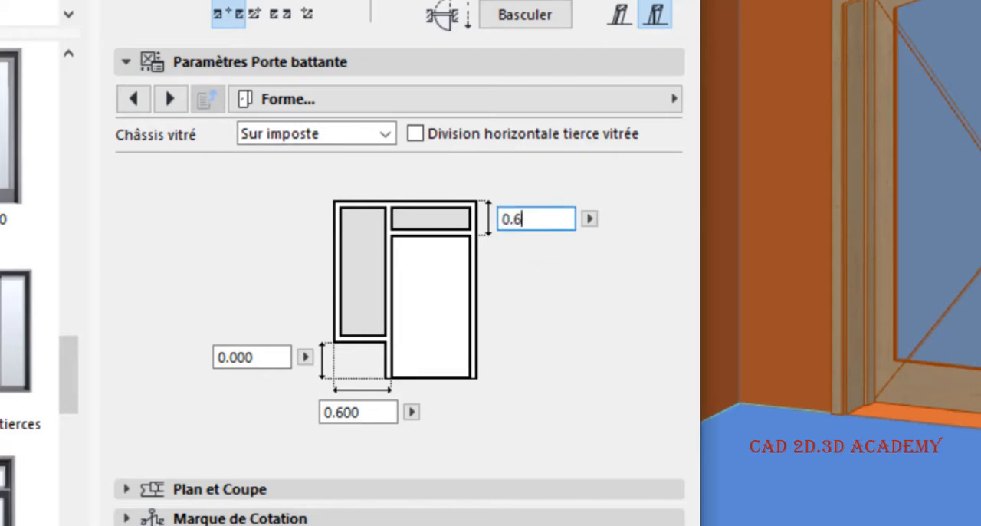
key(Return)
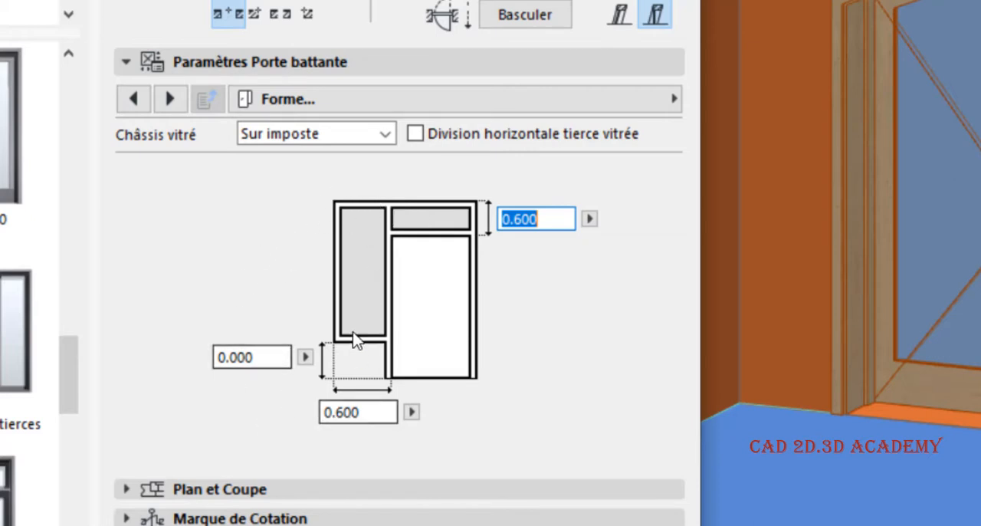
- Enable Division horizontale tierce vitrée, try a division height of 0.100, and set it to 1.000
click(414, 133)
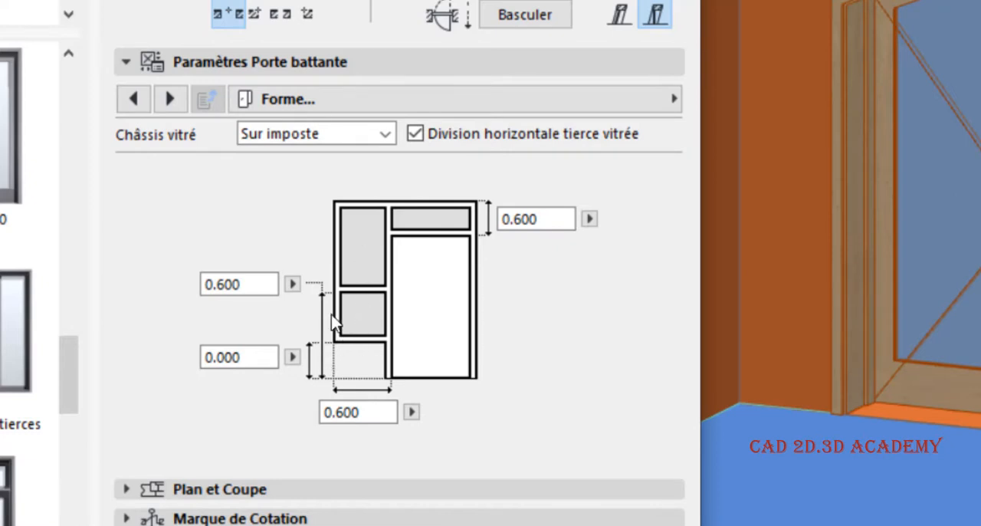
drag(263, 281, 213, 286)
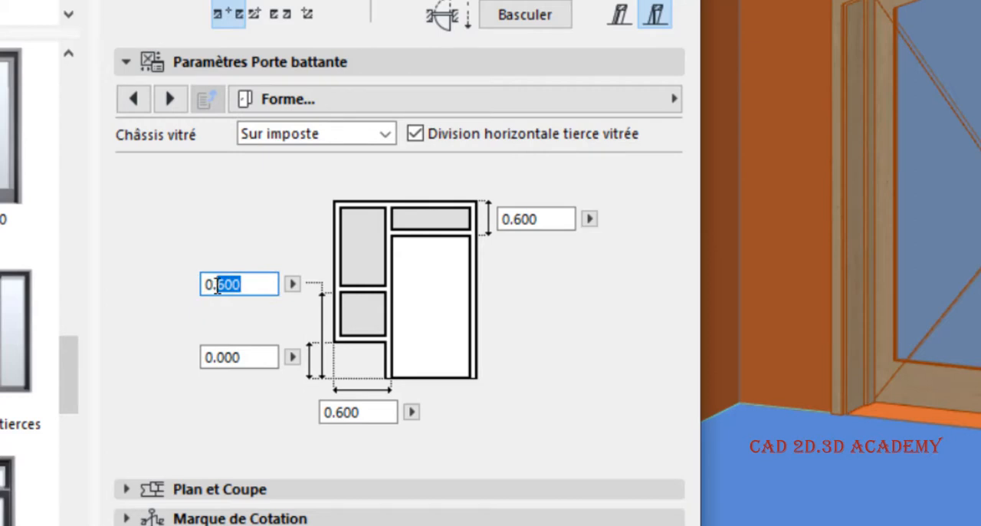
text(1)
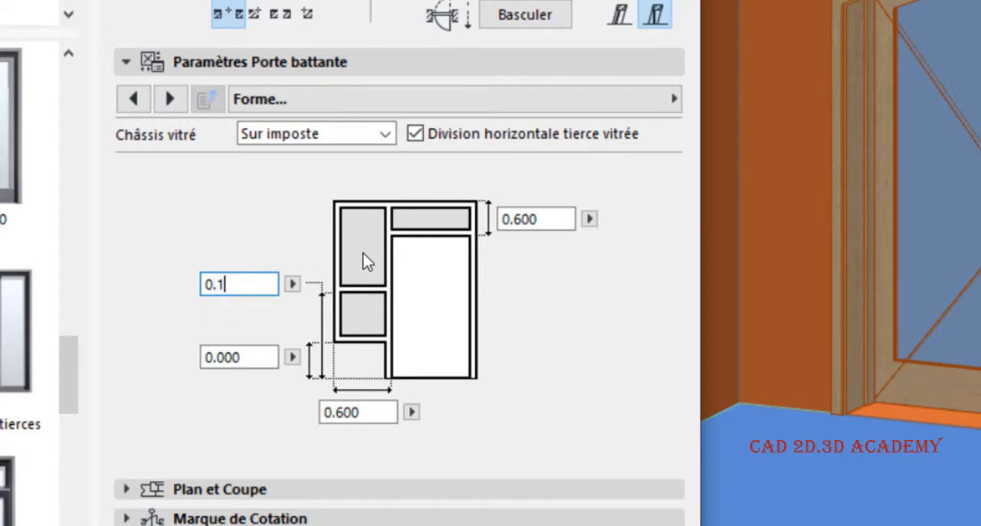
key(Return)
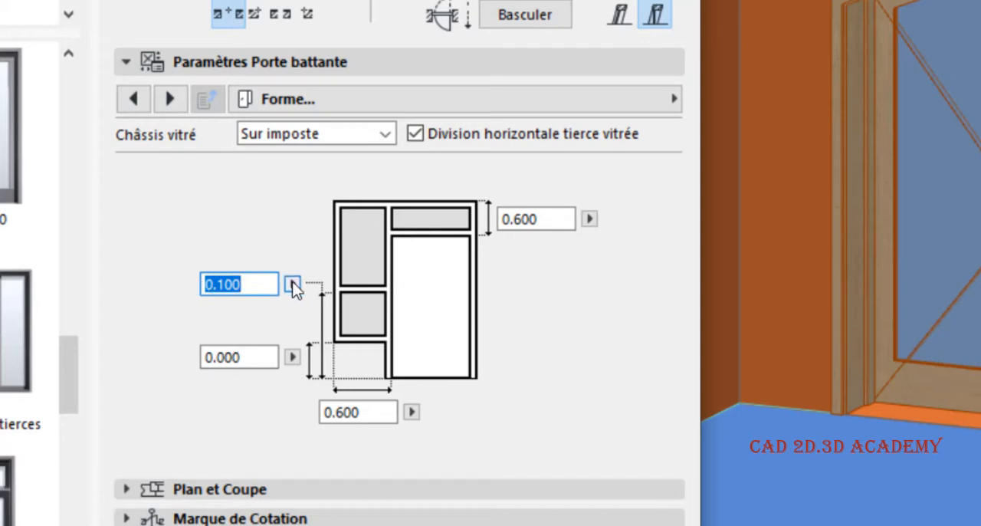
click(255, 283)
key(ctrl+a)
text(1)
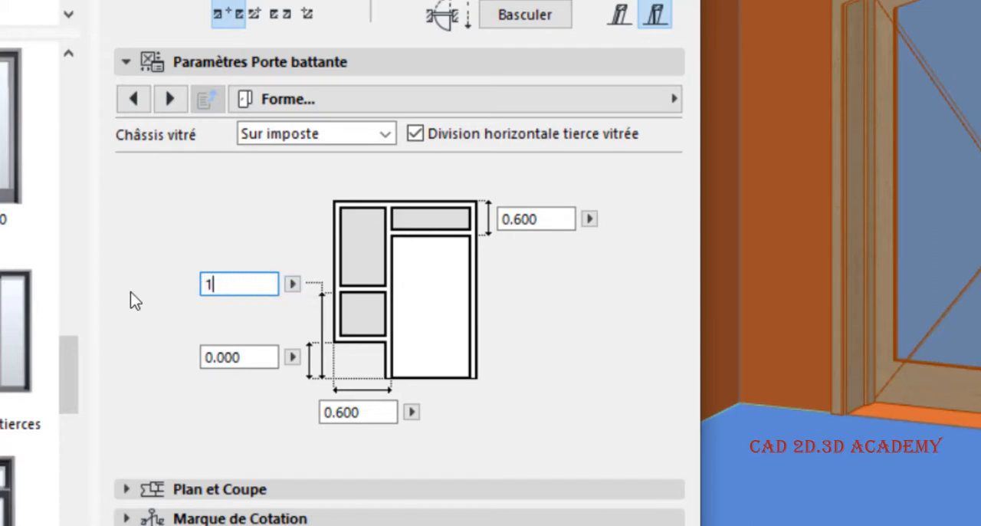
key(Return)
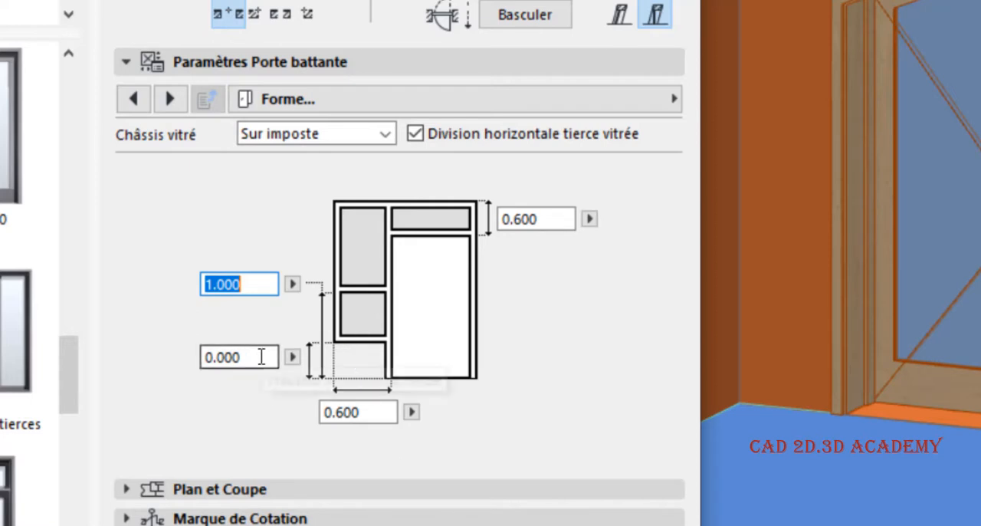
- Set the glazed side panel's bottom height to 0.500 and its horizontal division height to 1.400
drag(241, 357, 220, 362)
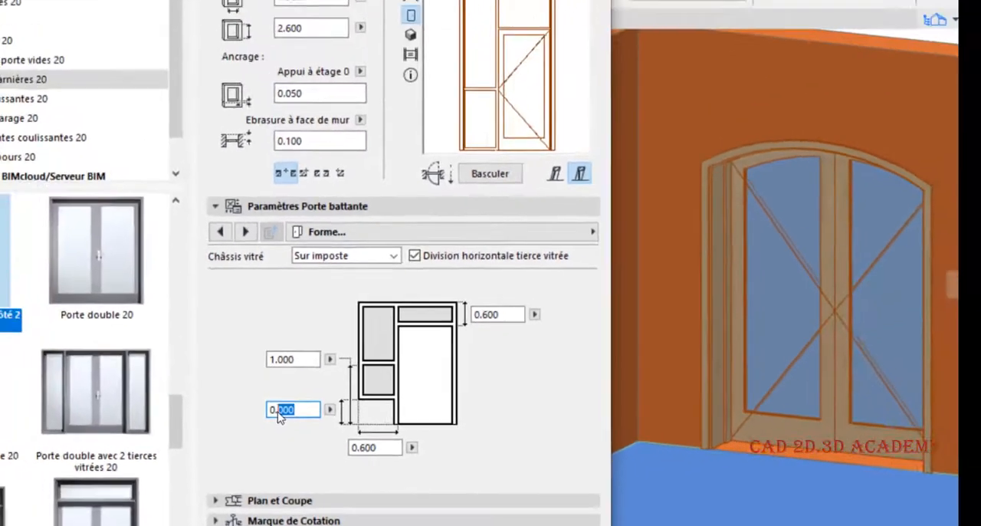
text(5)
key(Return)
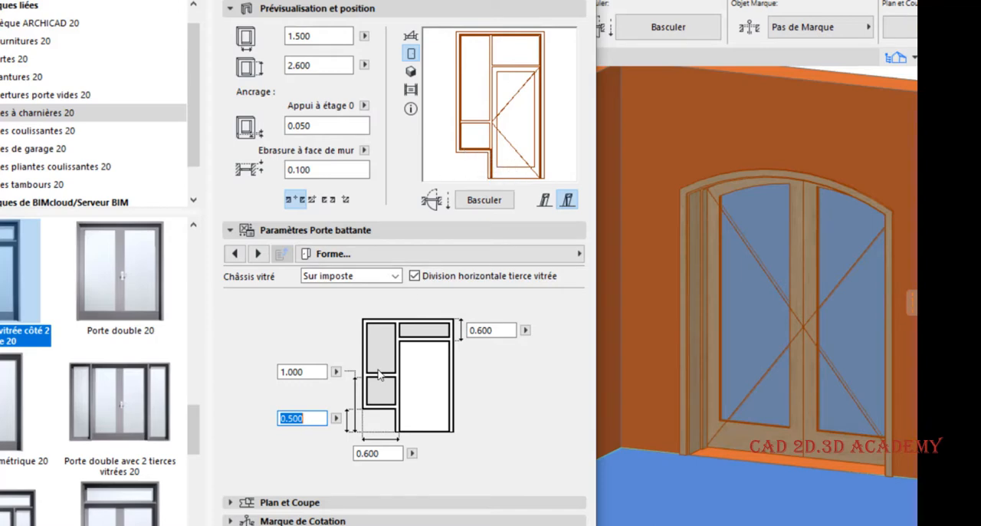
click(300, 371)
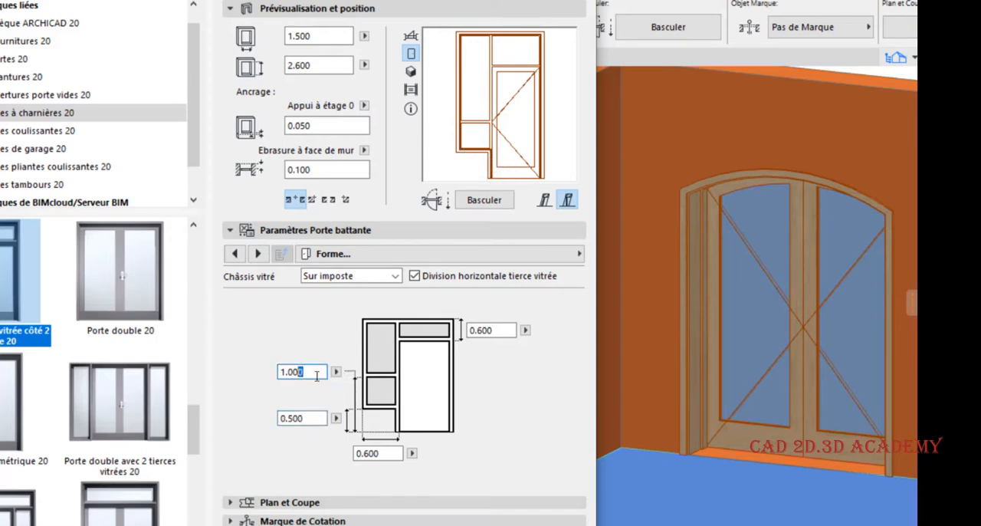
drag(316, 376, 267, 383)
text(1.4)
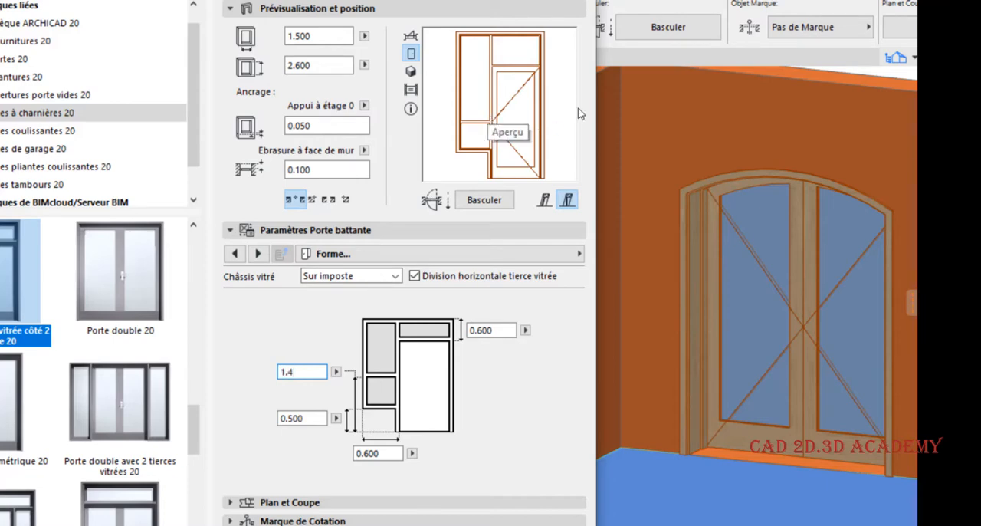
- Set Châssis vitré to Sous imposte and the division height to 1.200, apply the door settings, and deselect the door
click(354, 274)
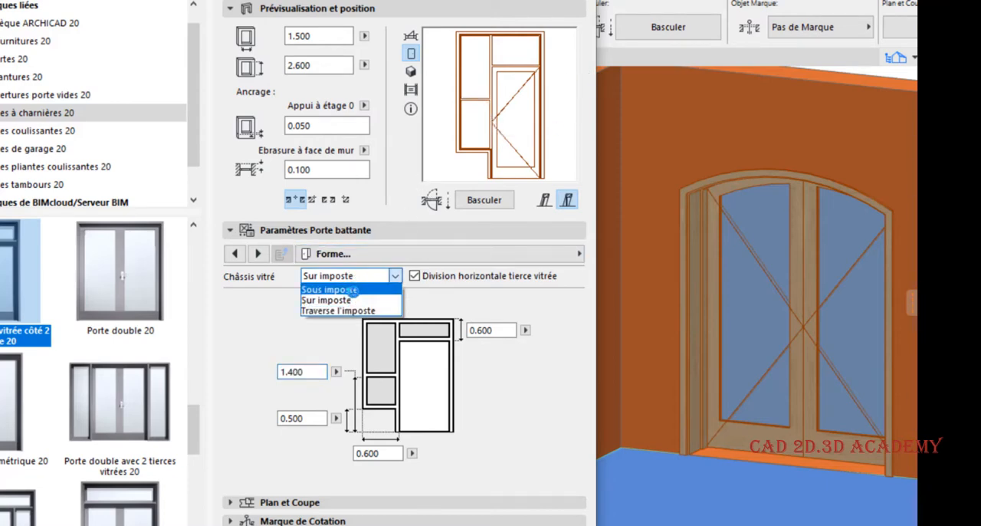
click(331, 290)
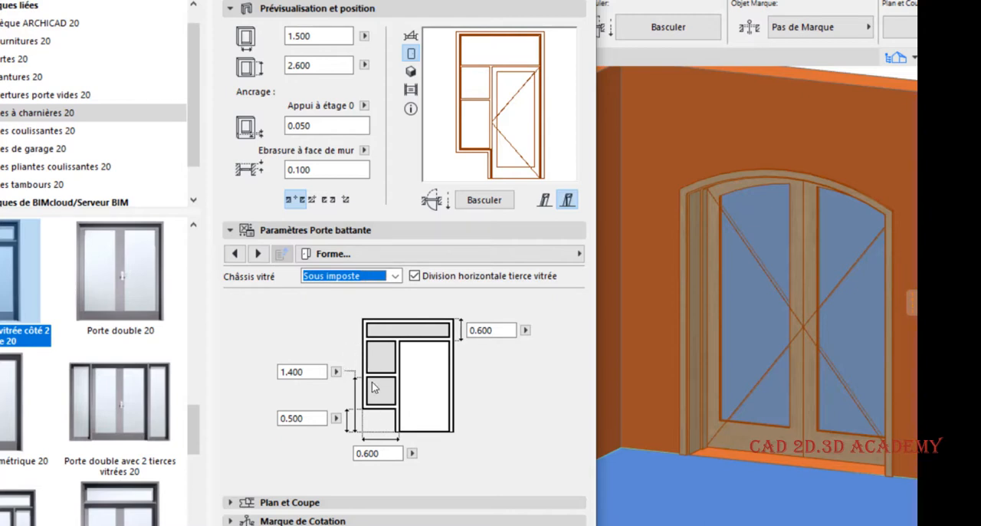
click(302, 372)
text(1.2)
key(Return)
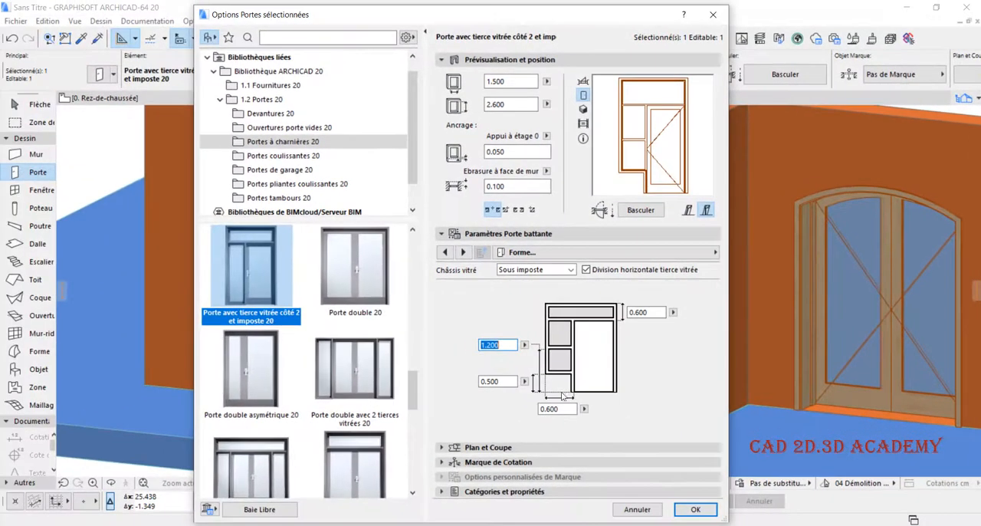
click(691, 509)
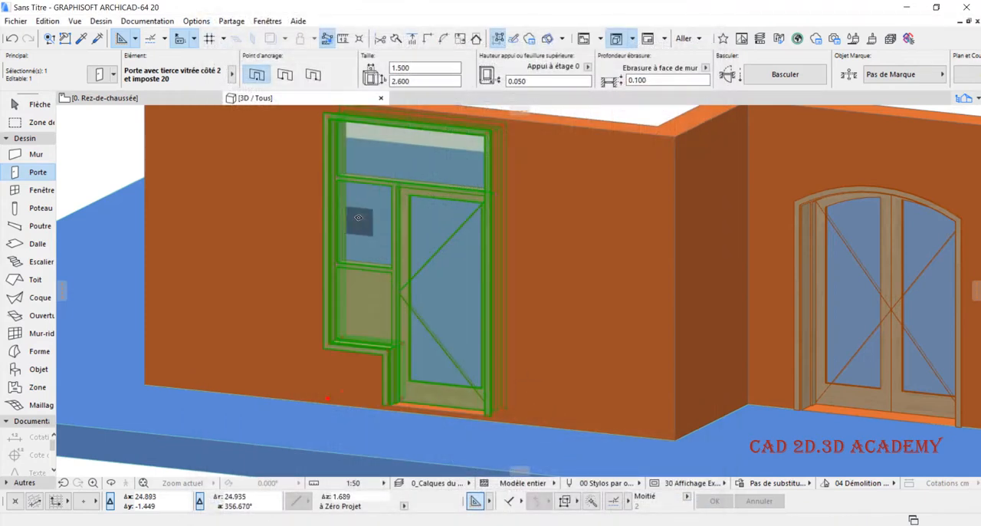
key(Escape)
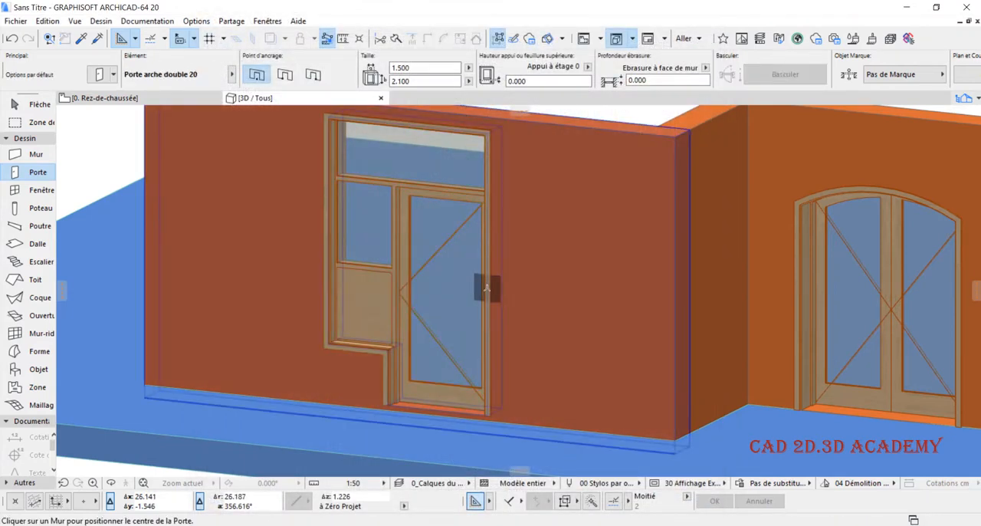
key(Escape)
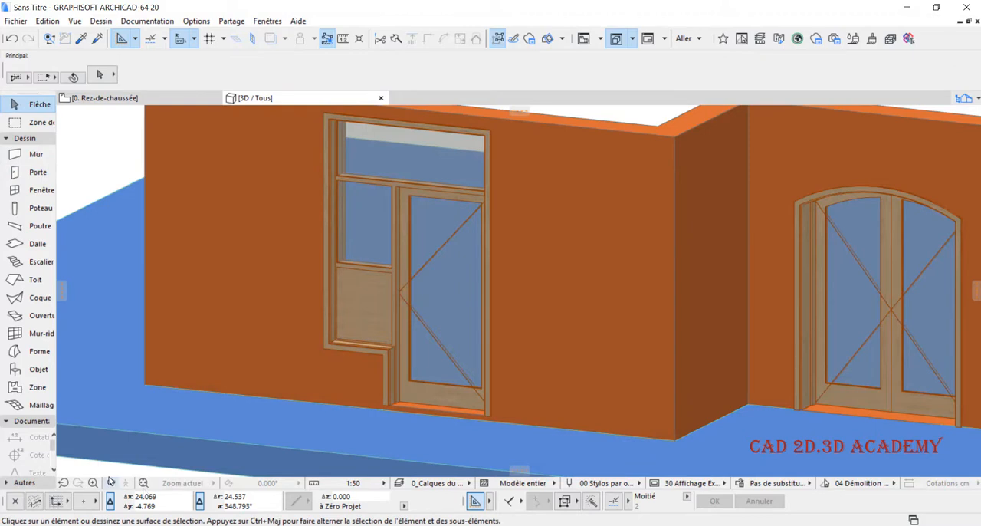
- Reopen the settings of the door with glazed side panel, set its transom height to 0.500, and apply the change
click(111, 483)
drag(322, 269, 441, 342)
scroll(469, 335, down, 2)
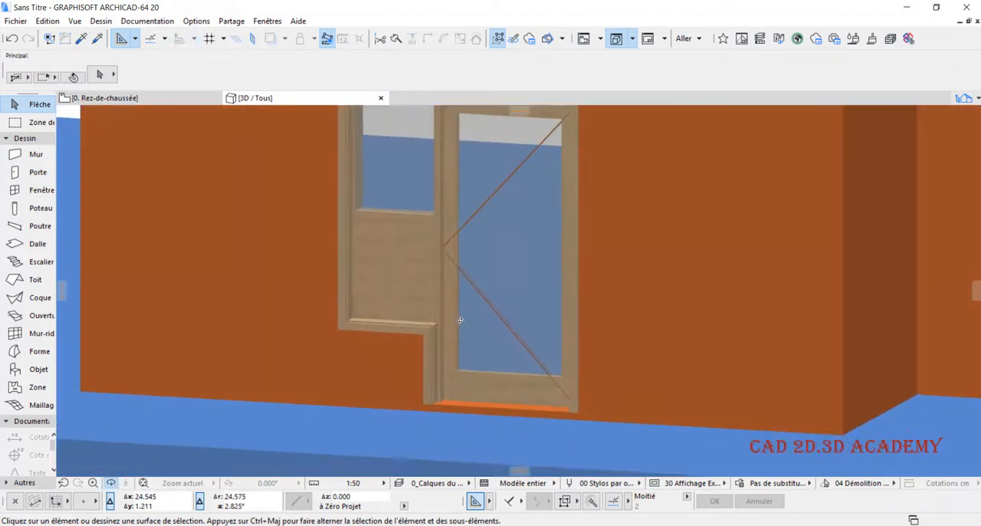
scroll(470, 299, down, 4)
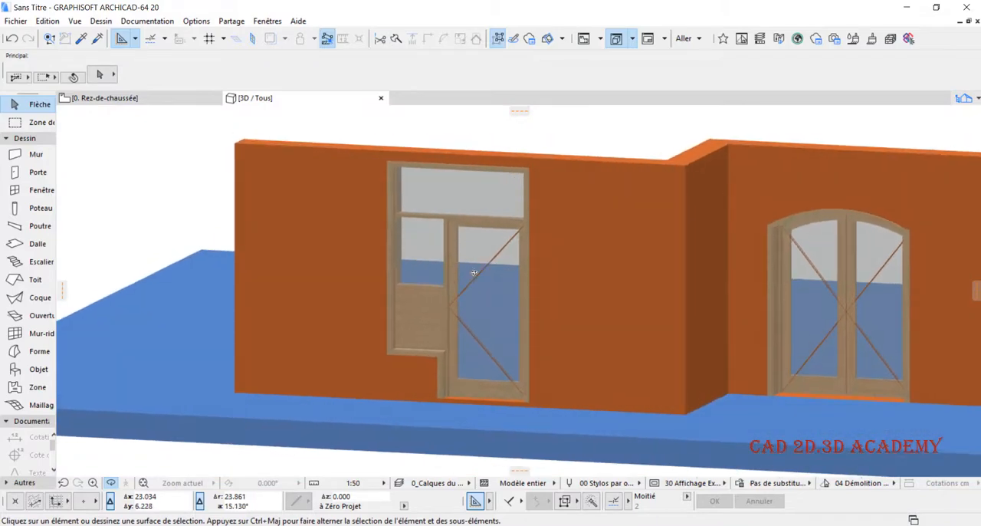
double_click(473, 247)
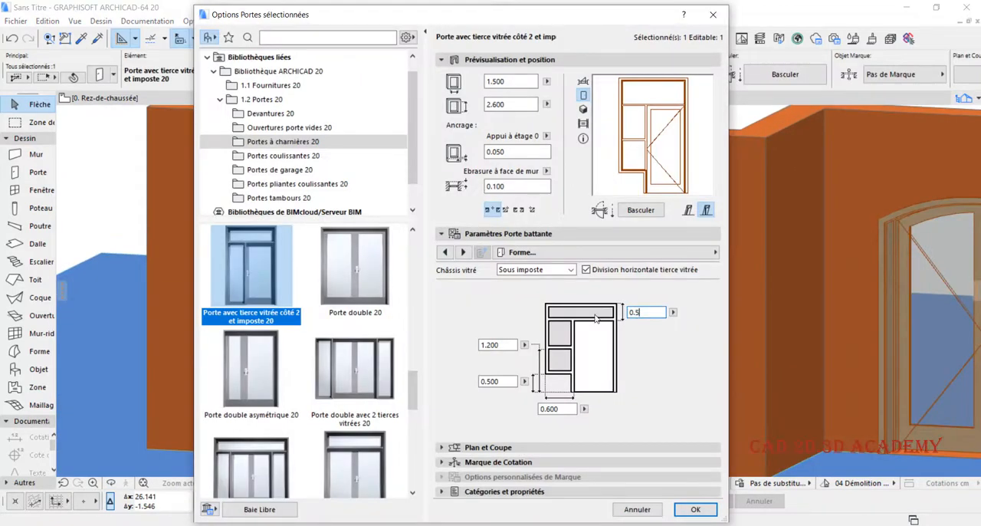
key(Return)
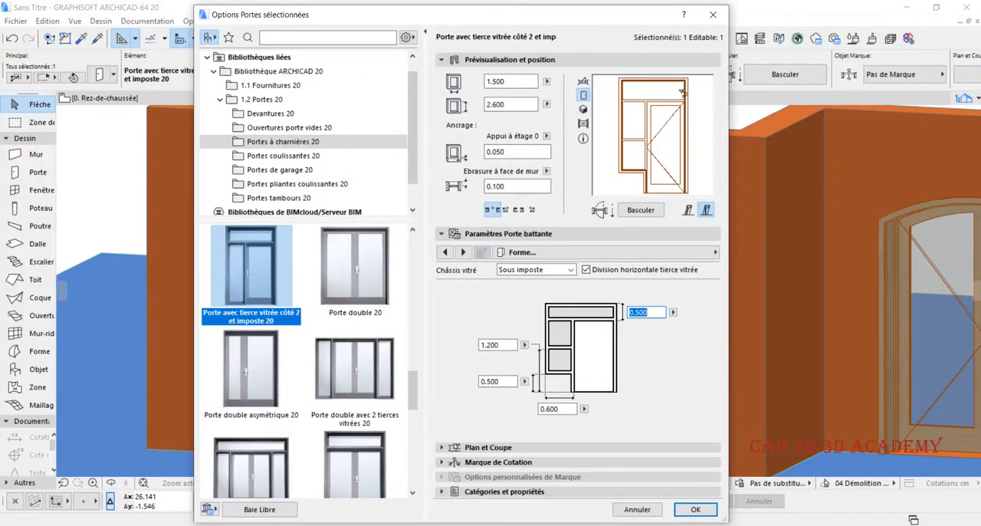
key(Tab)
key(Tab)
key(Tab)
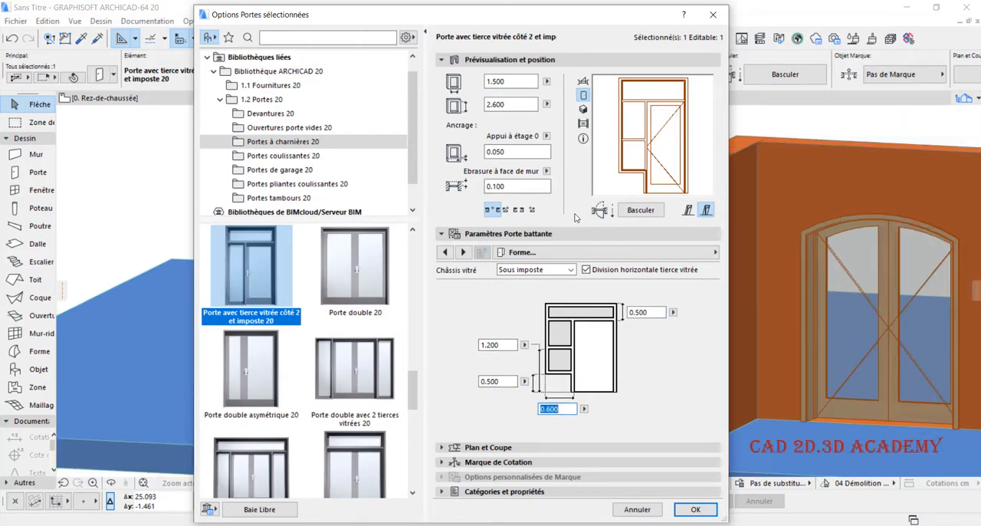
click(694, 509)
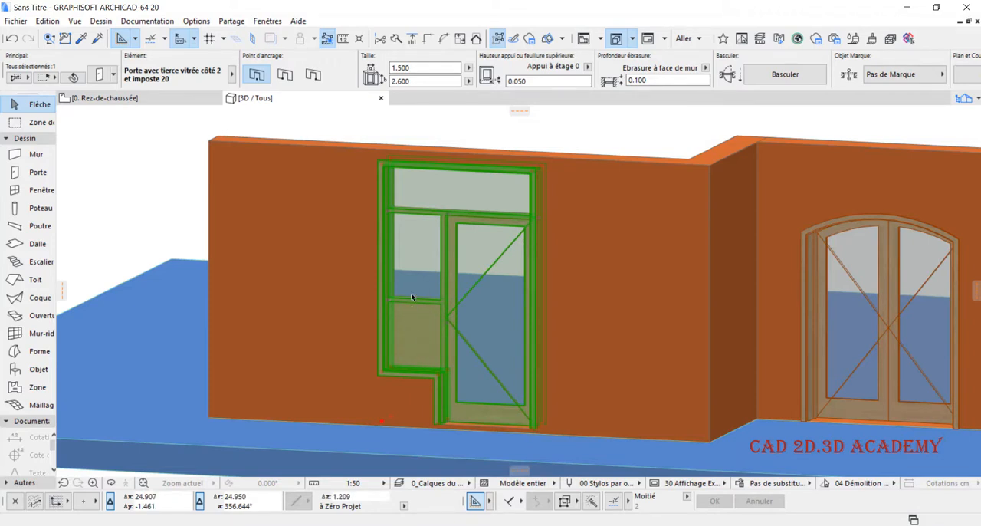
- Open the Style et dimensions cadre parameters of the door with glazed side panel and transom
double_click(462, 193)
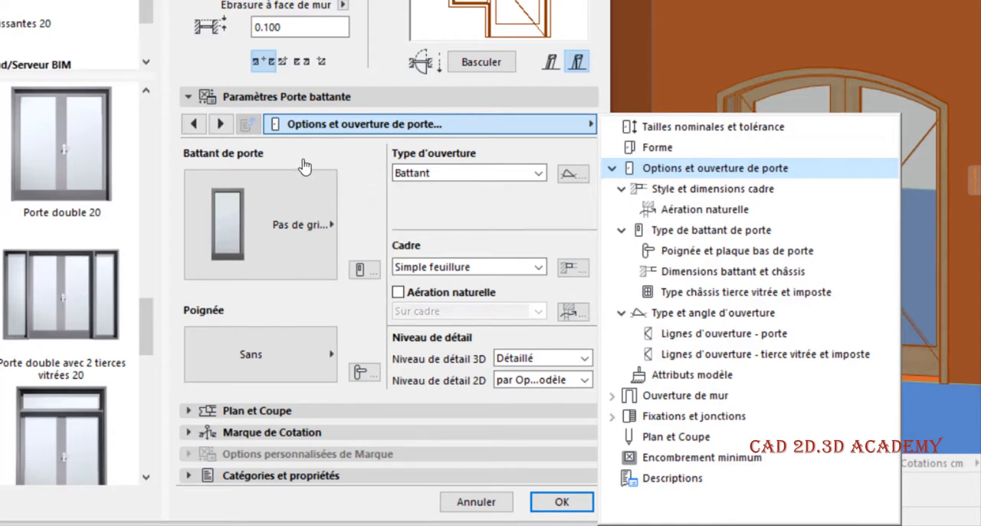
click(690, 188)
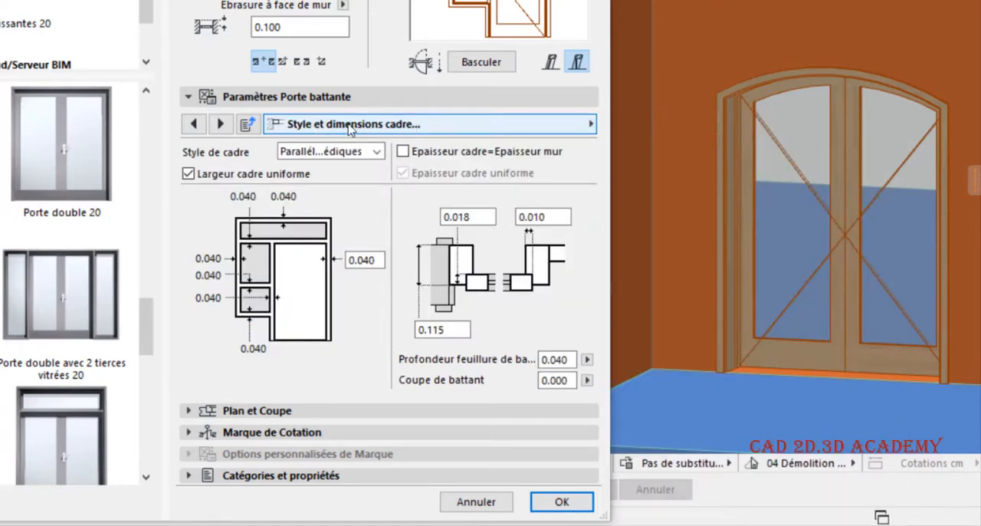
click(426, 124)
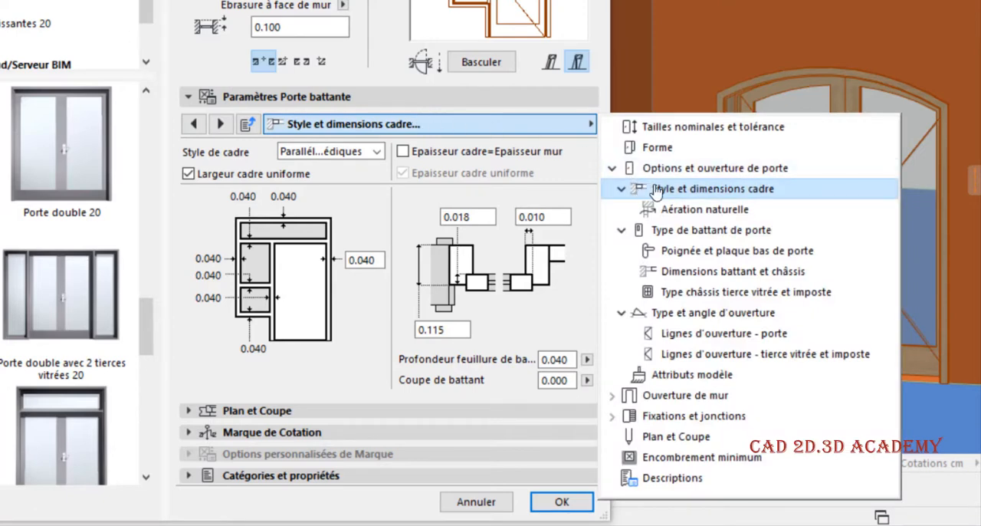
click(496, 130)
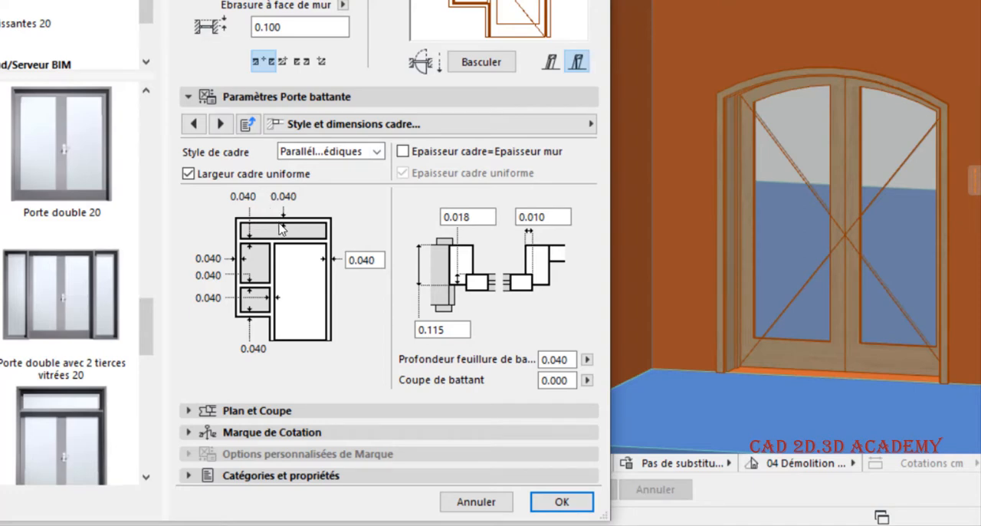
- Try the Double feuillure and Simple feuillure frame styles on the door and return the style to Parallélépipédiques
click(329, 151)
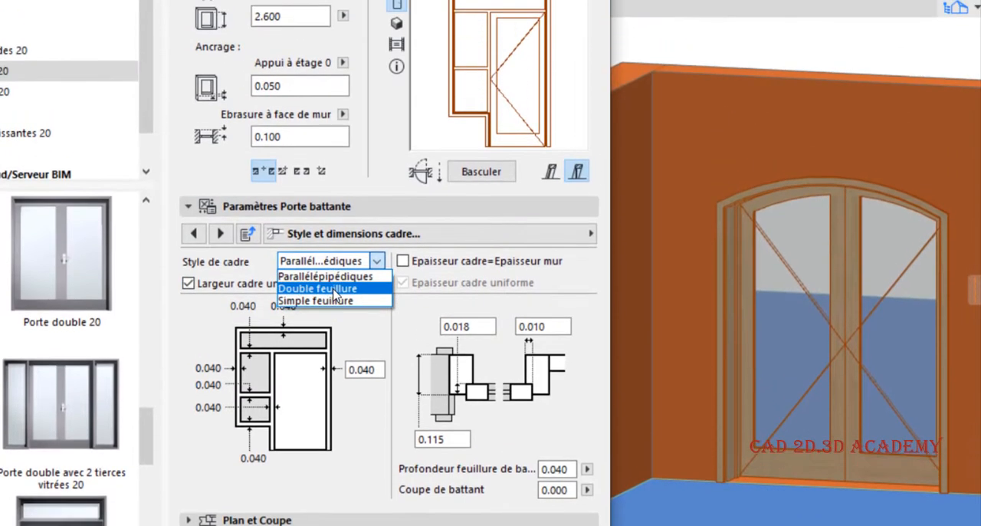
click(330, 260)
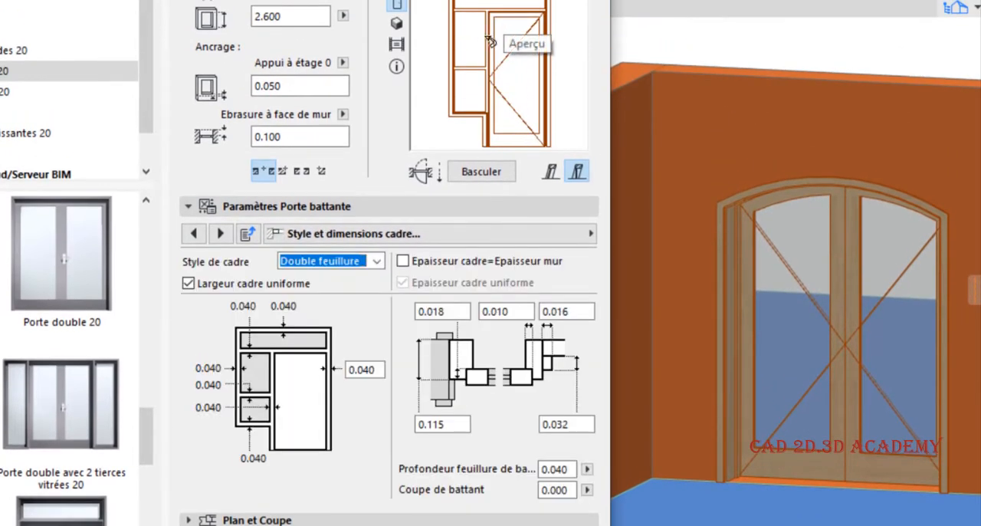
scroll(331, 262, up, 1)
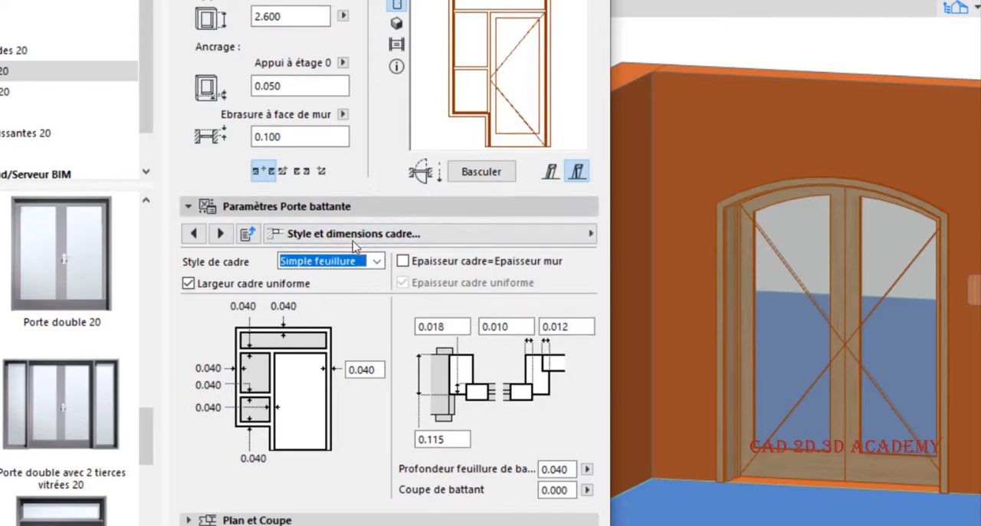
click(337, 261)
click(322, 271)
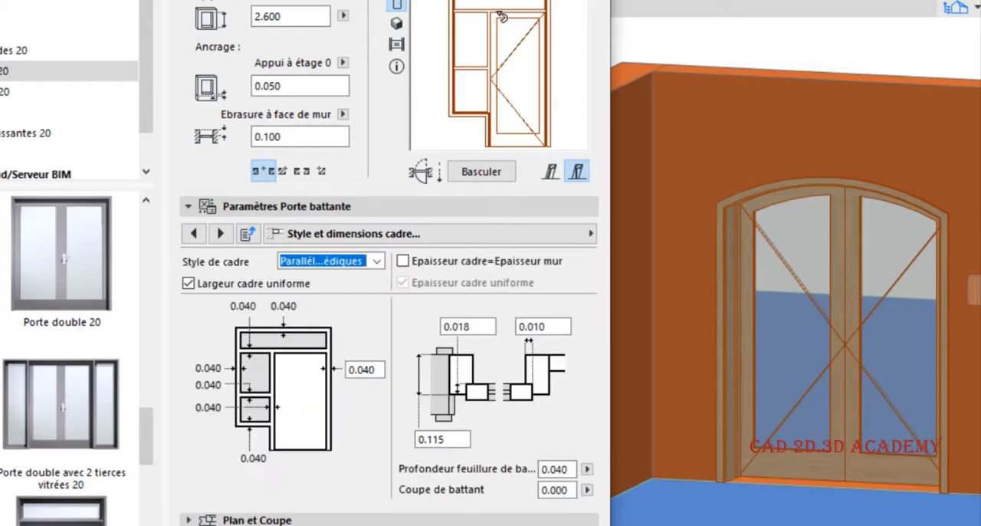
click(348, 262)
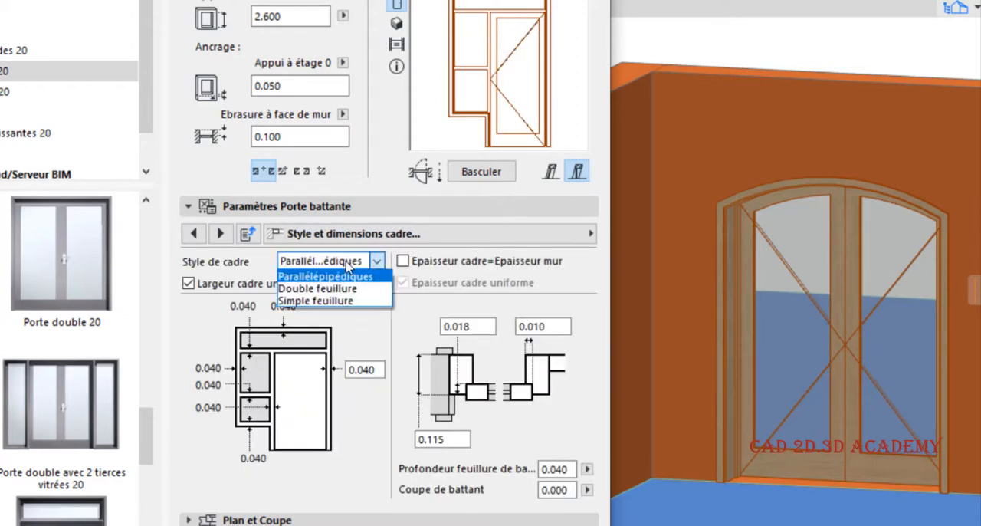
click(342, 274)
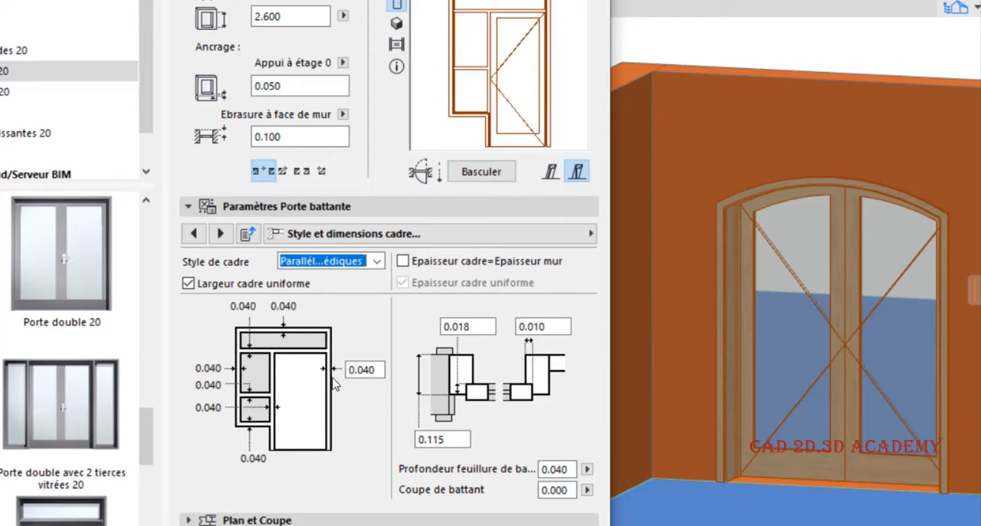
- Turn off Largeur cadre uniforme to expose the individual frame widths and turn it back on
click(376, 371)
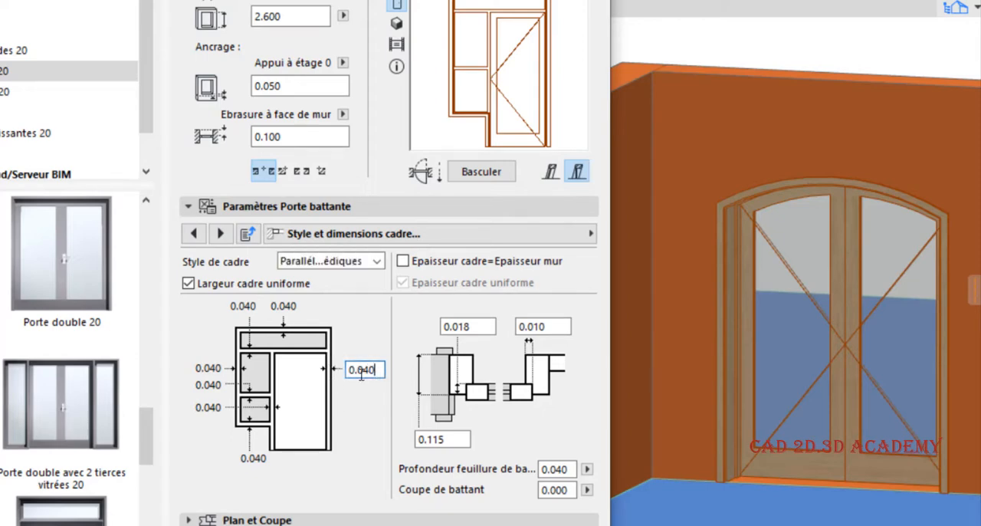
drag(374, 370, 343, 373)
click(249, 282)
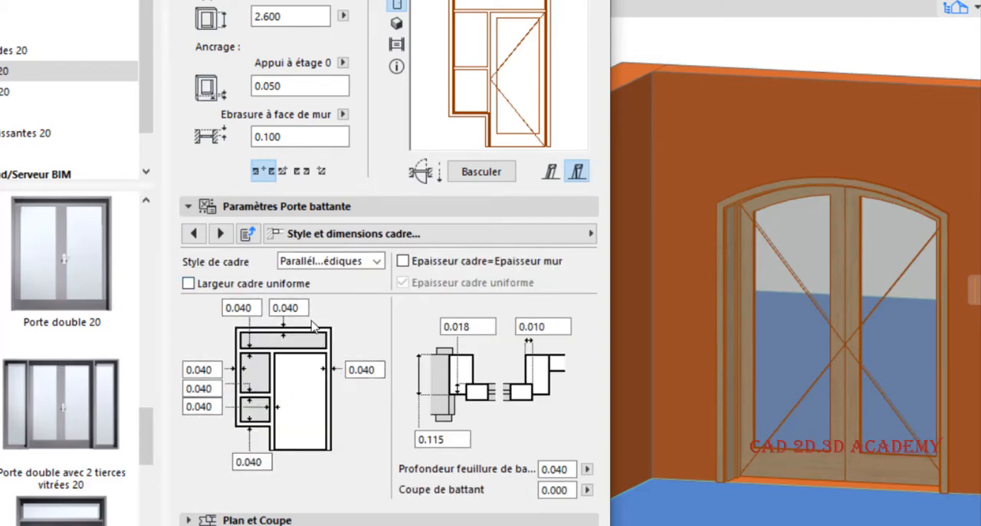
click(188, 283)
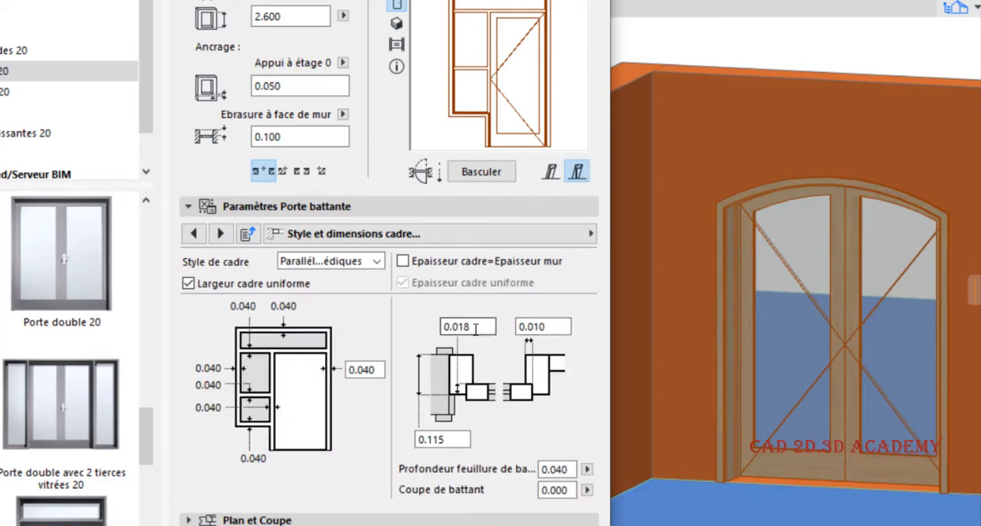
- Look over the frame profile's two upper dimension values and accept the door settings
drag(476, 328, 437, 333)
drag(552, 326, 427, 331)
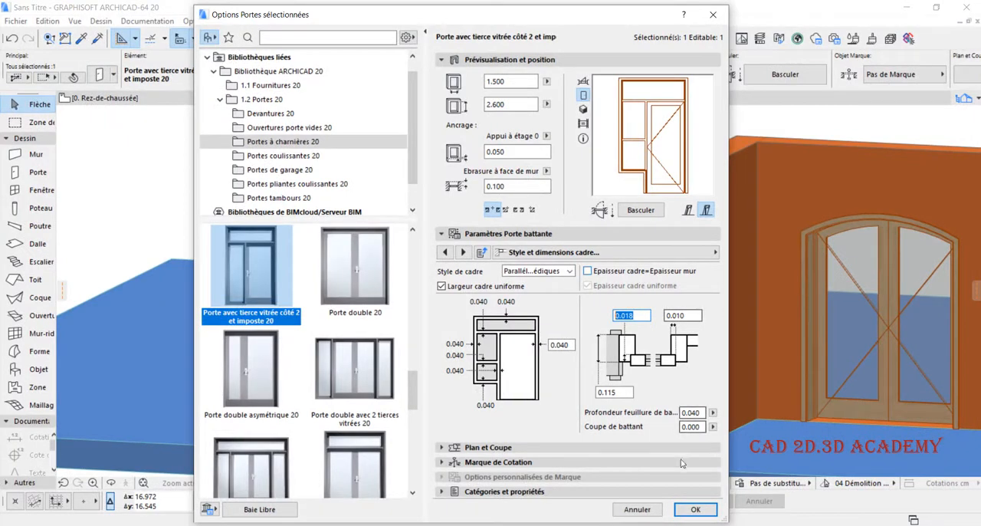
click(695, 509)
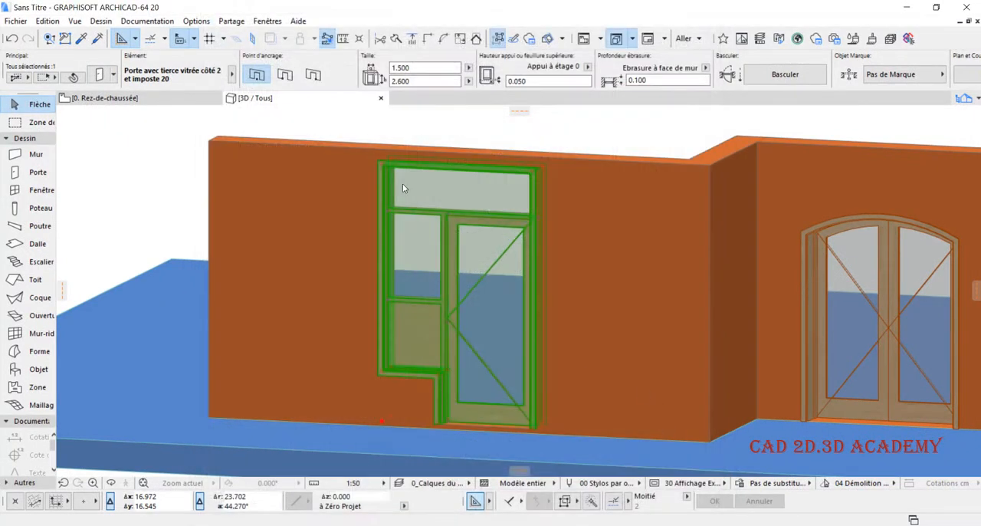
- Draw a horizontal exterior wall about 3.38 m long in free space on the Rez-de-chaussée plan
click(107, 98)
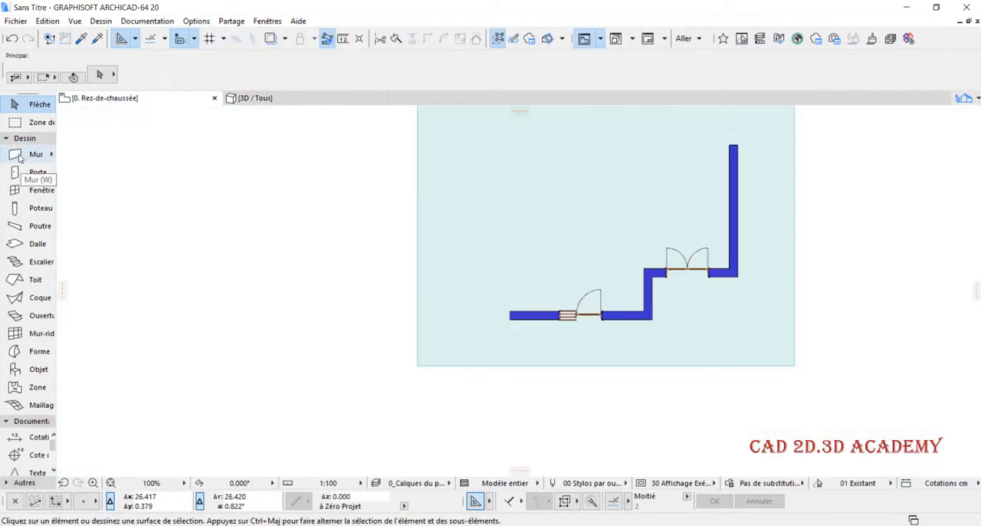
click(20, 155)
scroll(529, 226, up, 4)
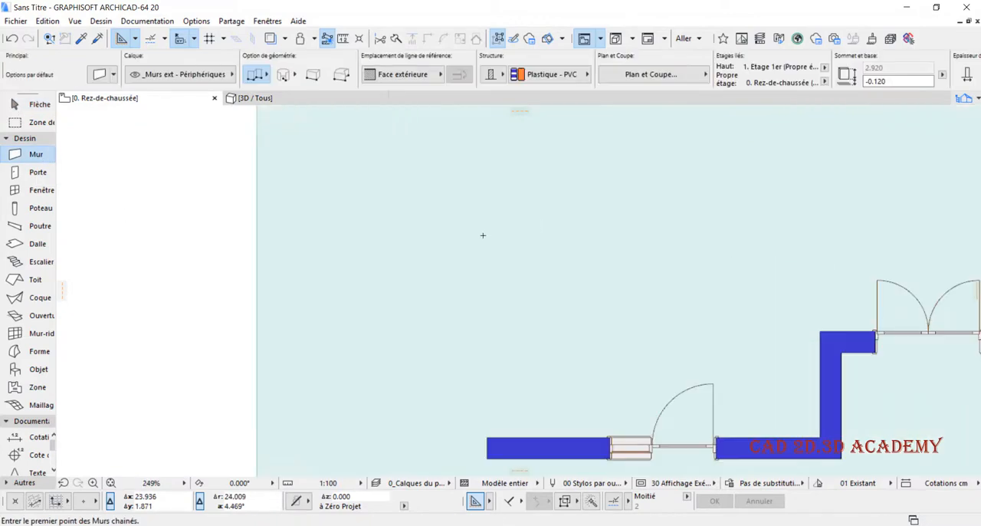
scroll(470, 249, down, 3)
scroll(433, 246, up, 1)
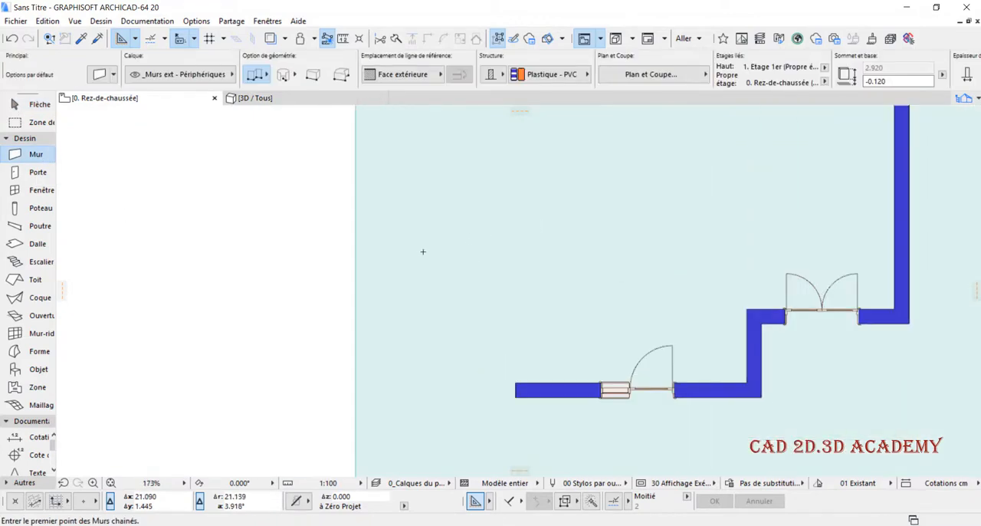
click(398, 251)
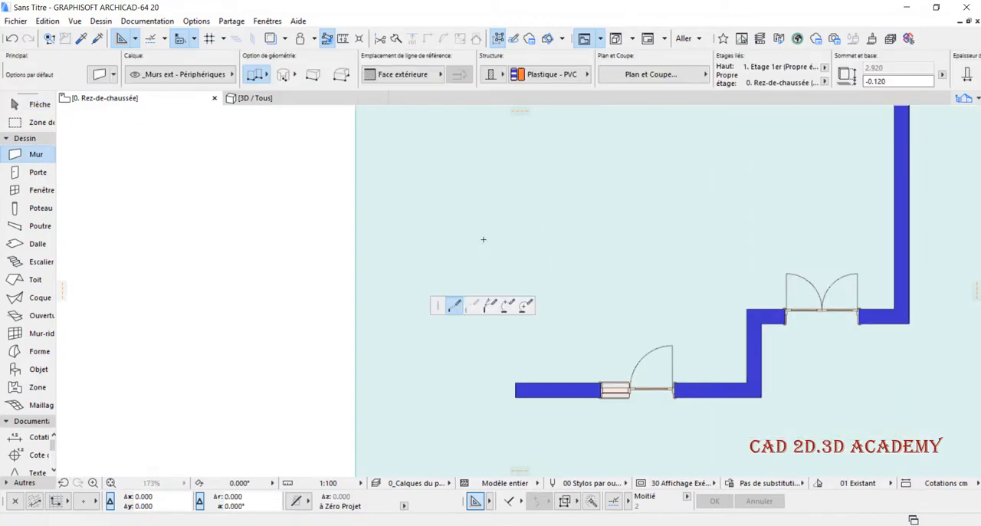
double_click(566, 246)
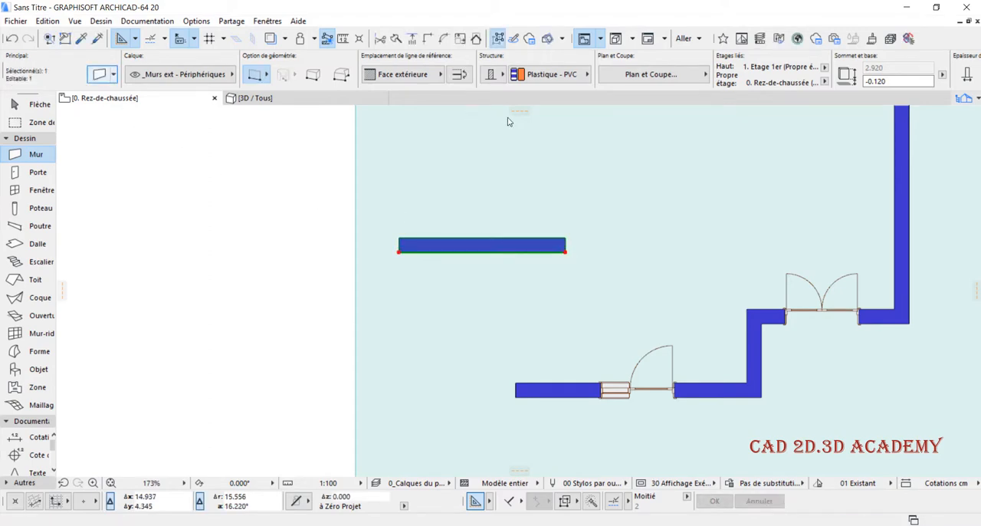
- Reduce the new wall's thickness in its settings, apply the change, and deselect the wall
key(ctrl+t)
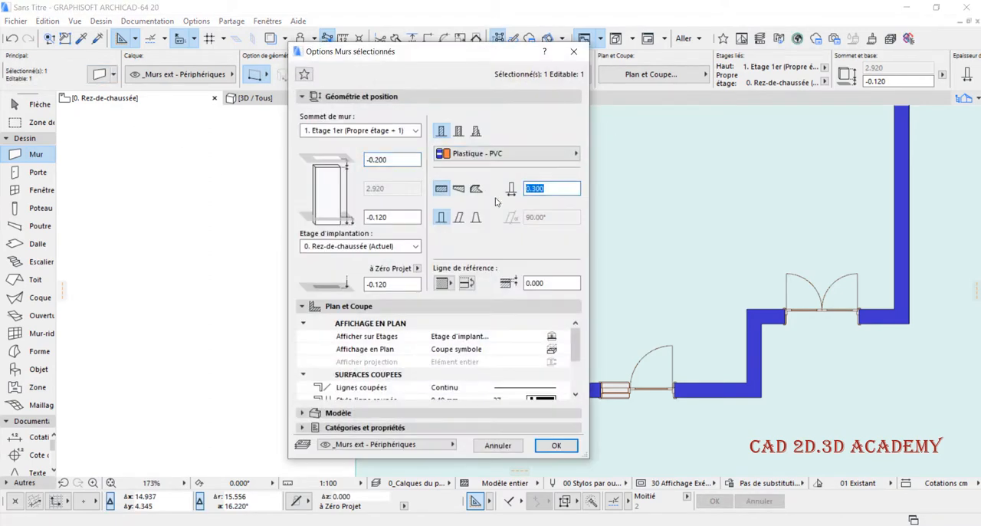
key(Return)
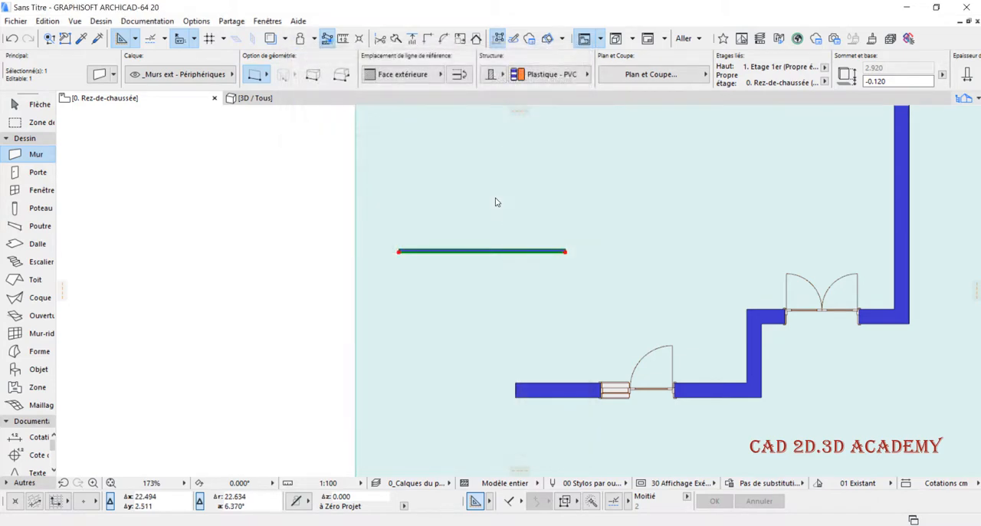
scroll(458, 217, up, 3)
key(Escape)
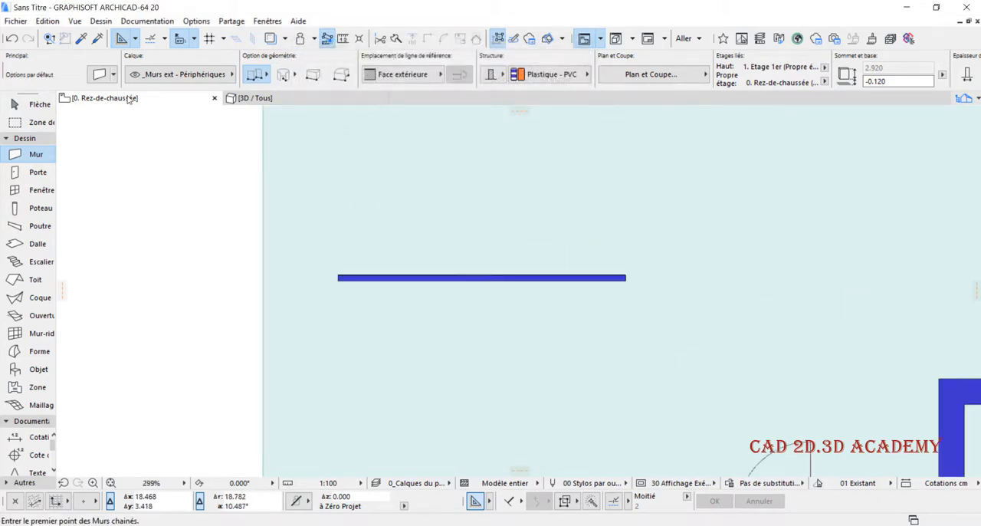
- Choose Porte 20 from the hinged door library as the default door, 0.900 wide and 2.100 high
scroll(340, 265, down, 3)
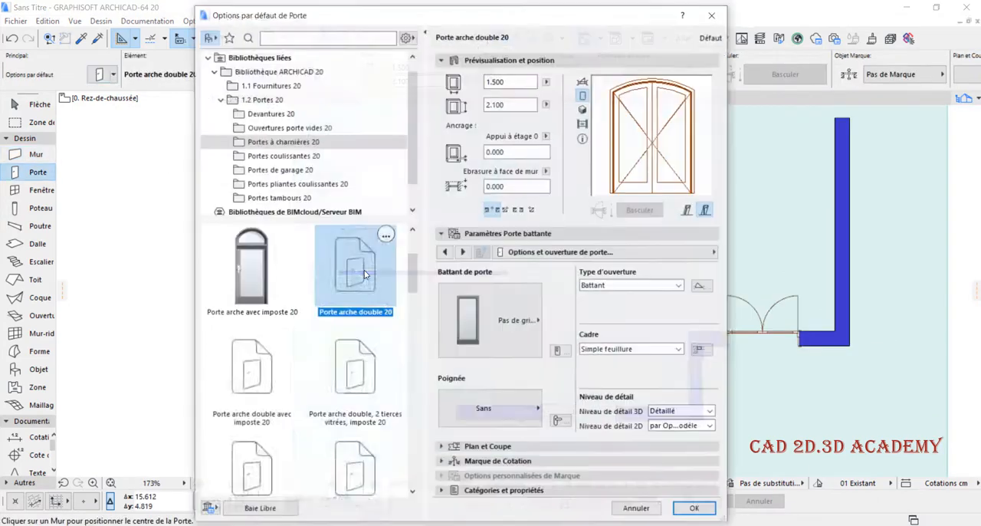
click(260, 287)
scroll(266, 305, up, 1)
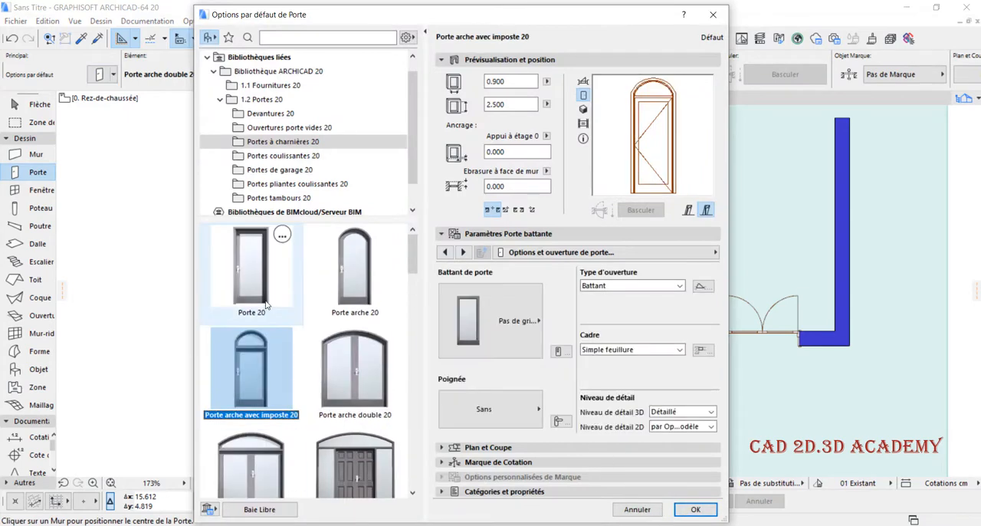
click(266, 305)
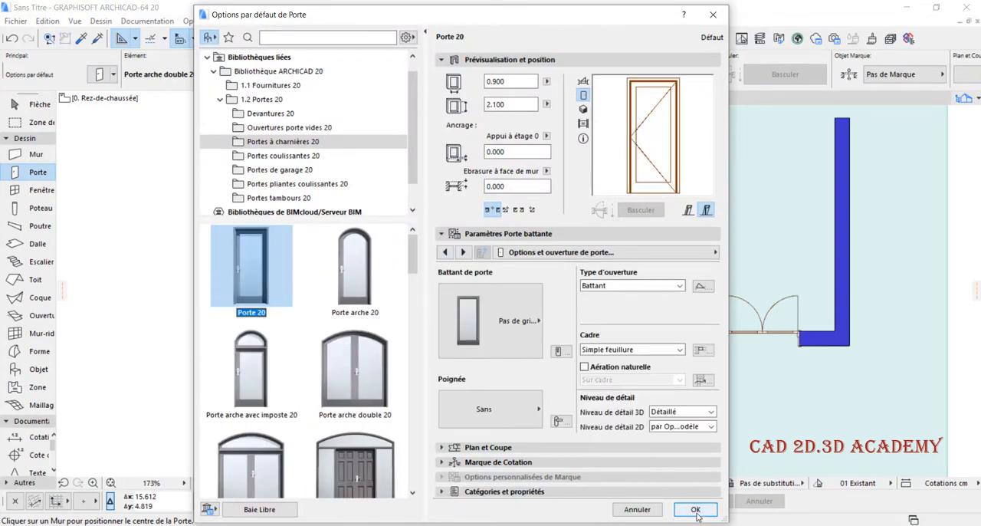
click(695, 510)
- Place the Porte 20 door near the middle of the thin wall, swinging toward the wall's upper side in plan
scroll(425, 306, up, 3)
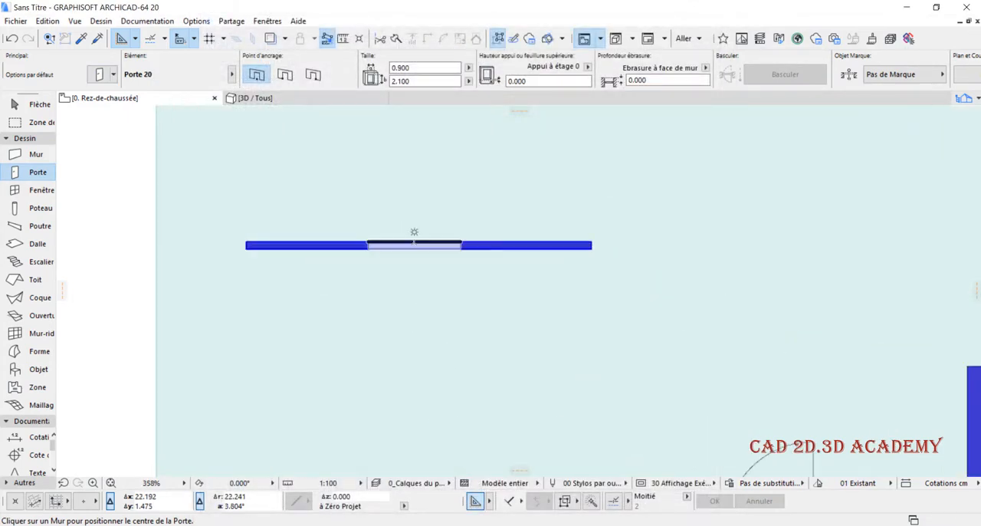
click(414, 242)
click(409, 212)
- Select the new door in the thin wall and open its settings
scroll(409, 212, up, 3)
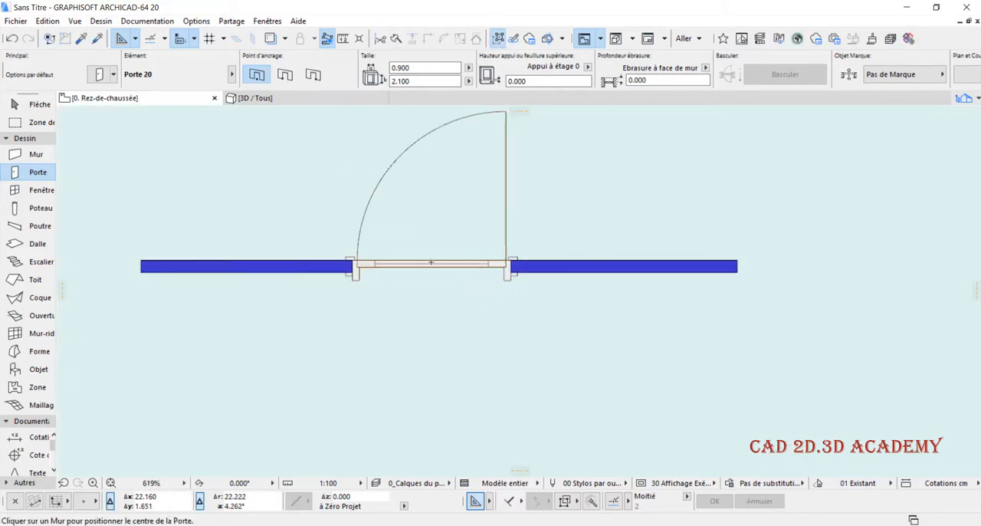
scroll(431, 262, up, 2)
scroll(580, 276, up, 3)
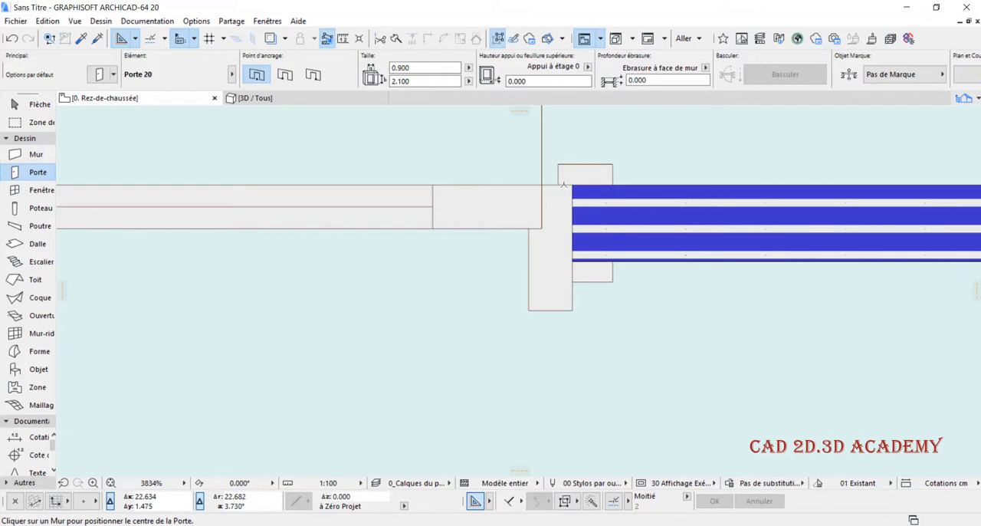
scroll(570, 331, down, 4)
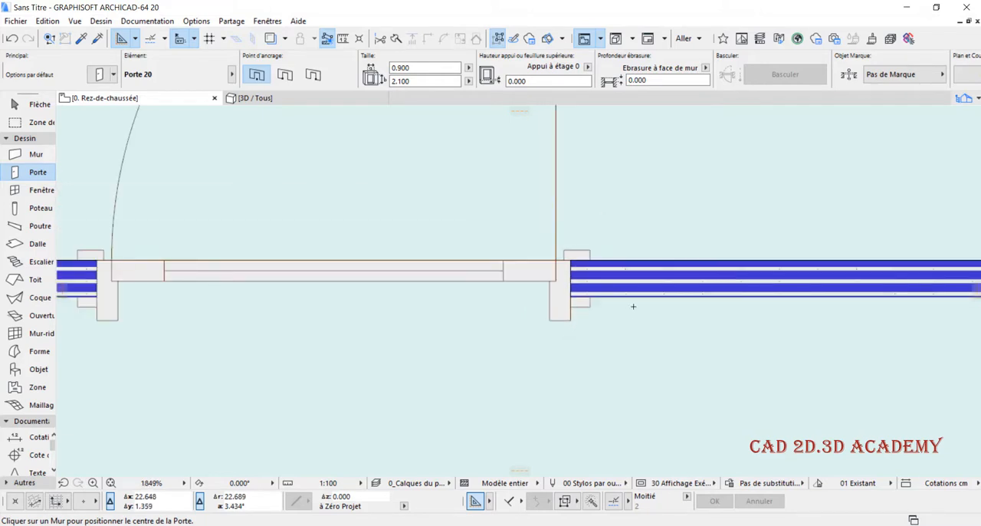
scroll(633, 307, down, 2)
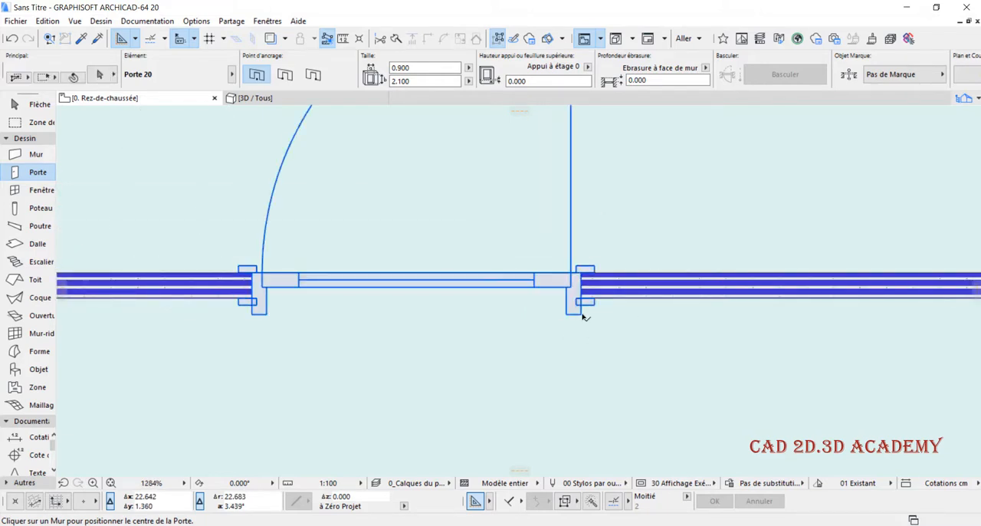
shift+click(582, 316)
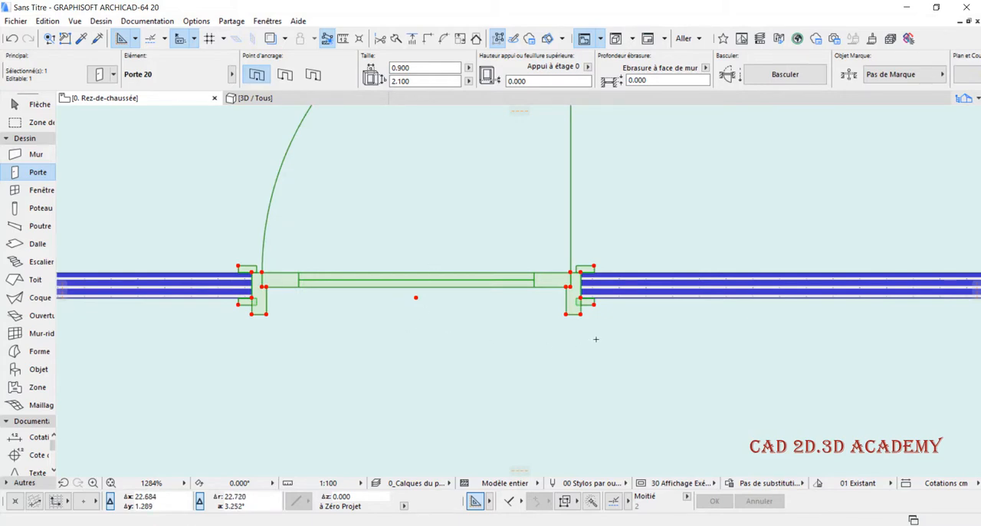
scroll(617, 285, down, 4)
scroll(375, 314, up, 5)
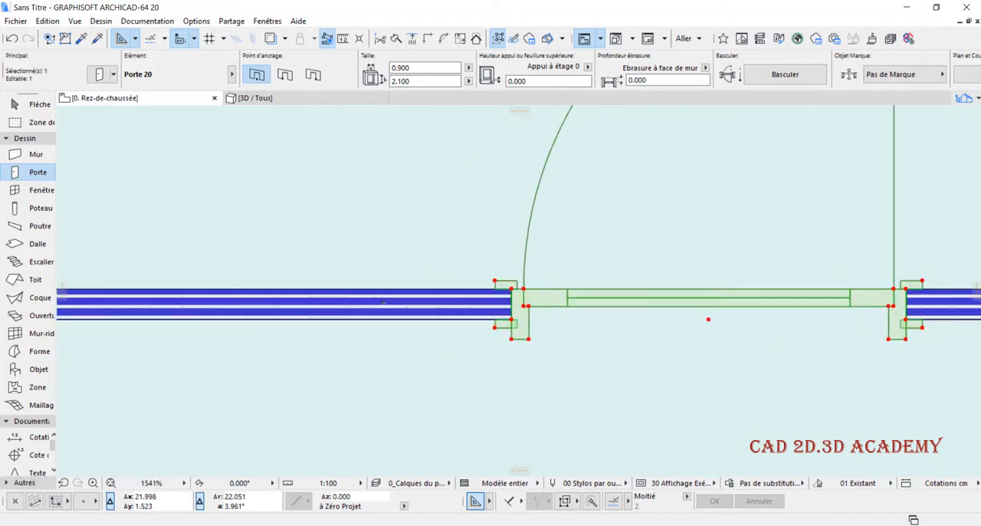
scroll(492, 312, up, 1)
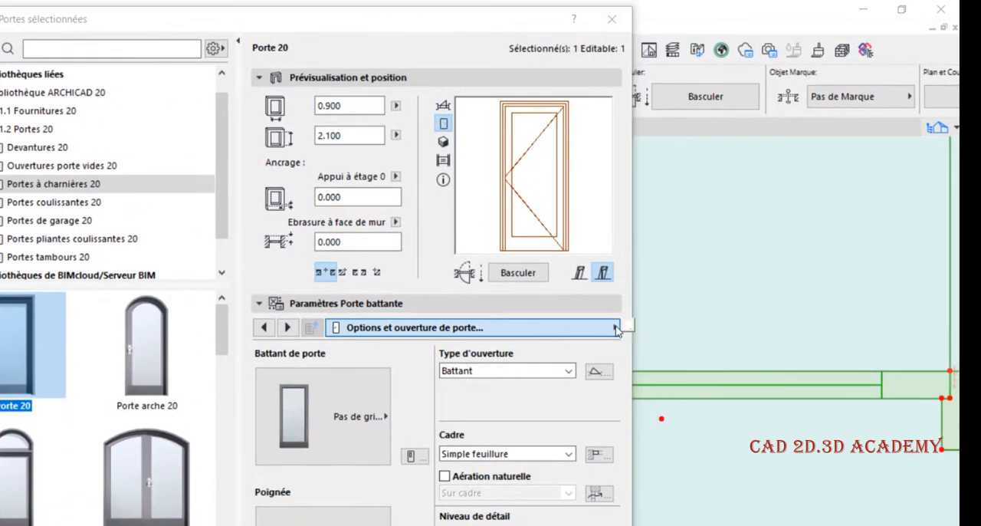
- Enable Epaisseur cadre=Epaisseur mur in the Cadre et battant parameters of the selected door and apply the settings
click(616, 328)
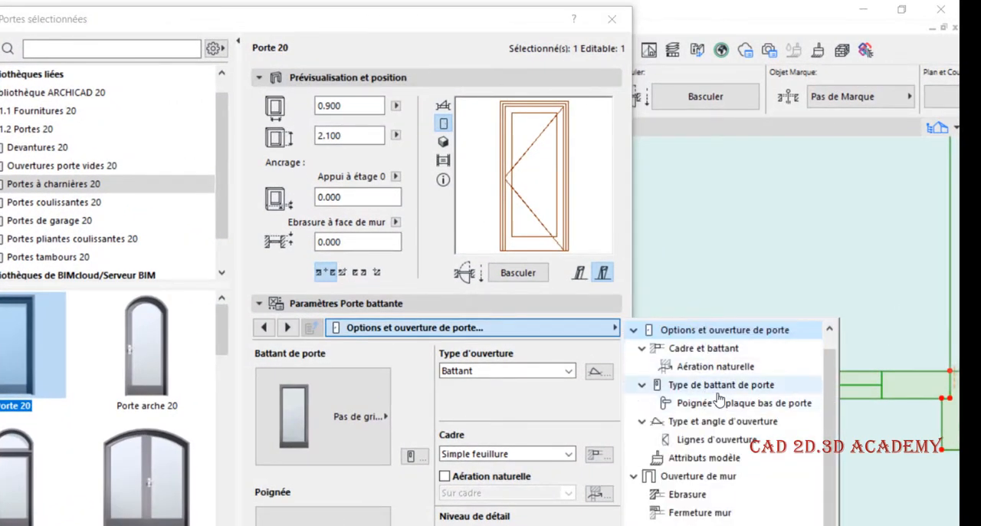
scroll(720, 393, up, 1)
click(736, 368)
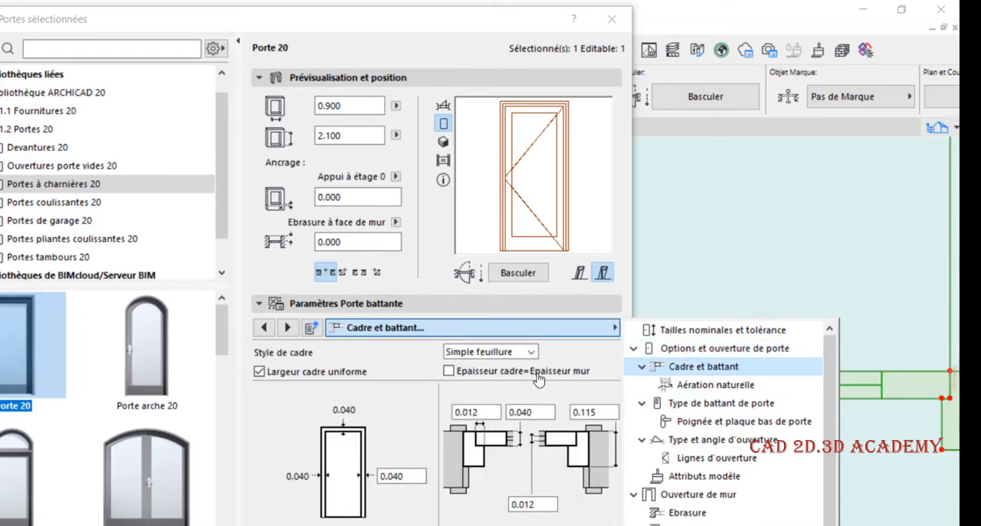
click(449, 371)
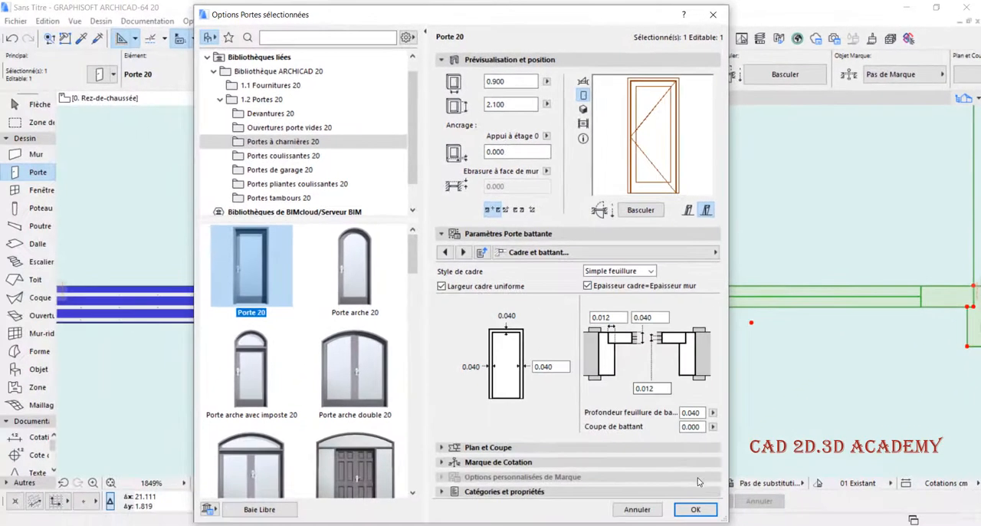
click(695, 510)
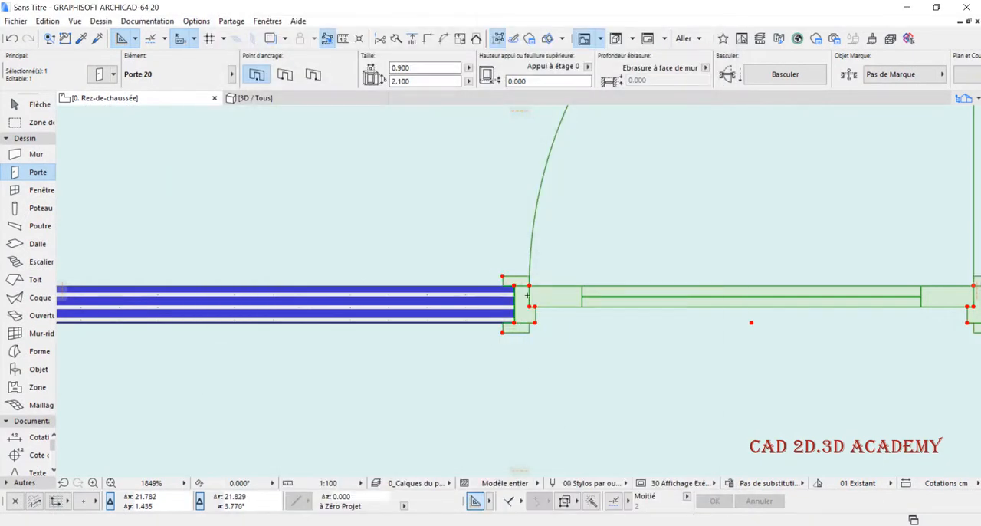
- Delete the thin wall together with the hinged door placed in it
scroll(528, 295, up, 2)
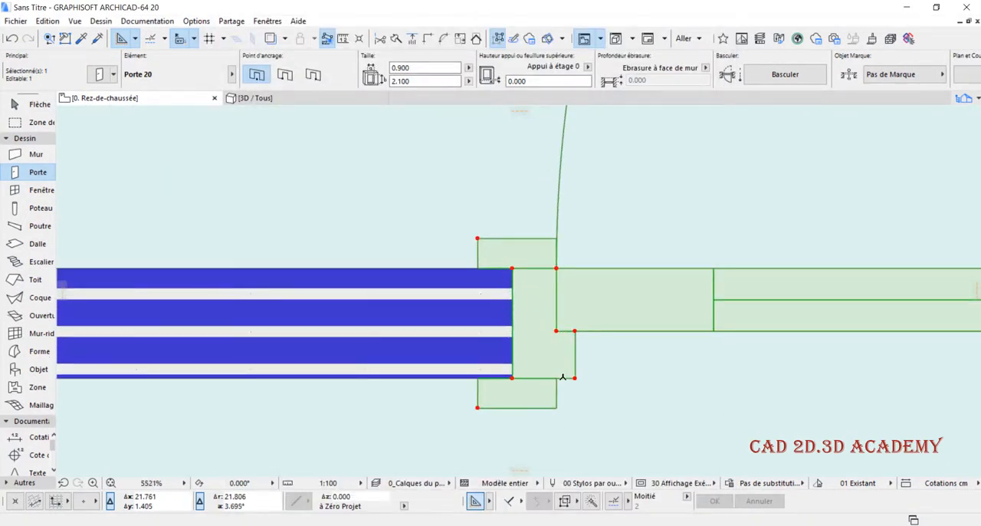
scroll(531, 374, down, 6)
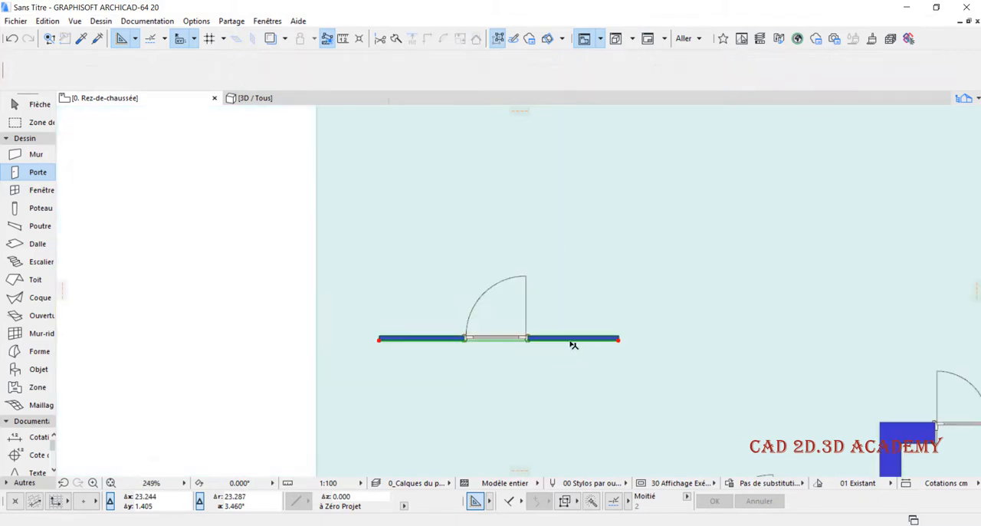
click(574, 340)
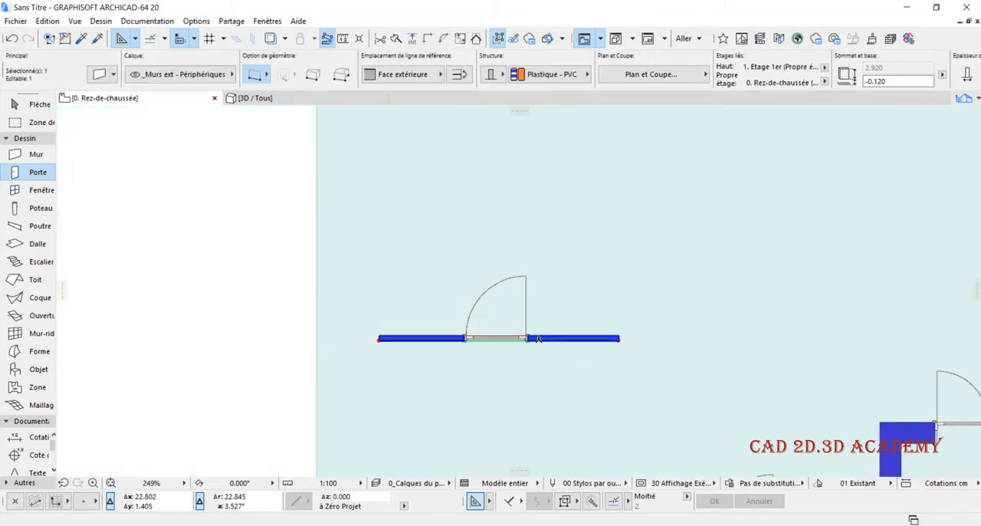
key(Delete)
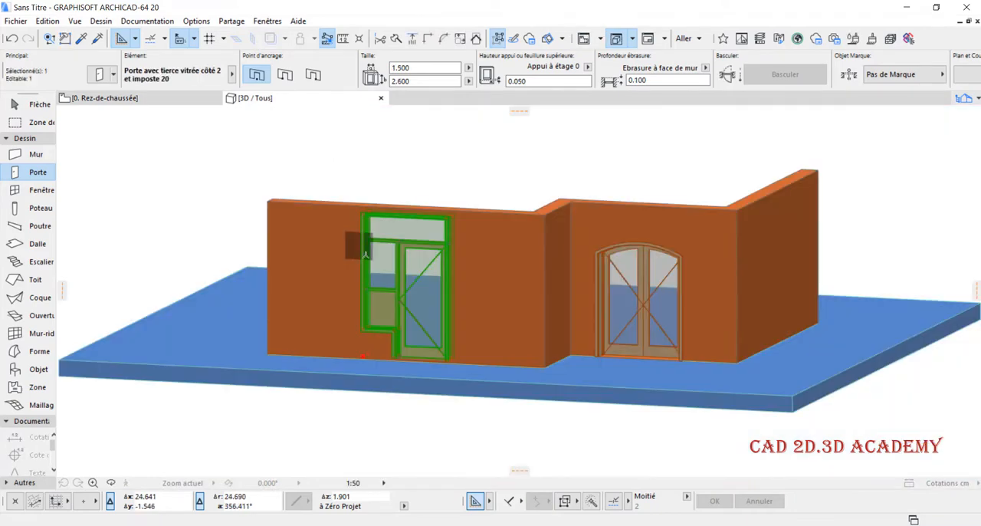
- Open the settings of the door with glazed side panel and transom in the 3D view and enable Aération naturelle
scroll(410, 281, up, 3)
scroll(410, 280, up, 2)
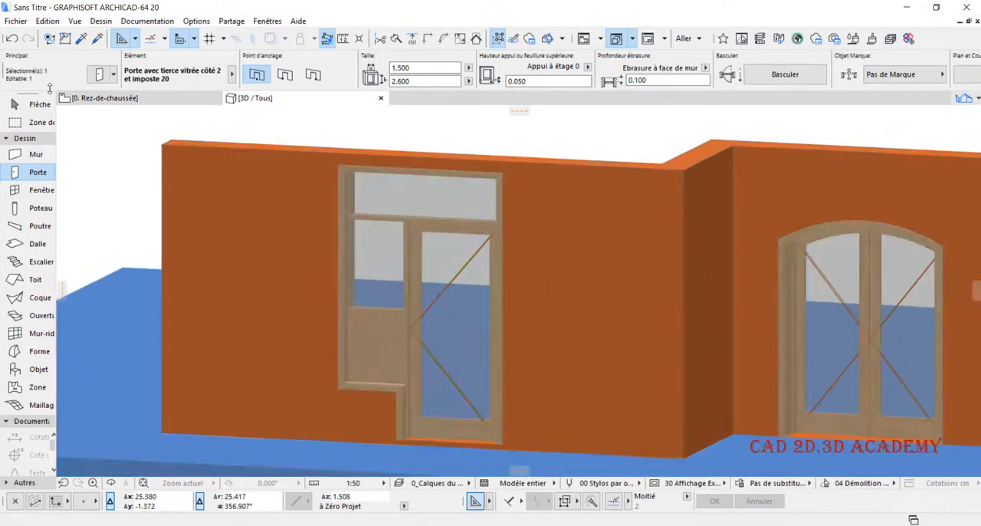
click(100, 76)
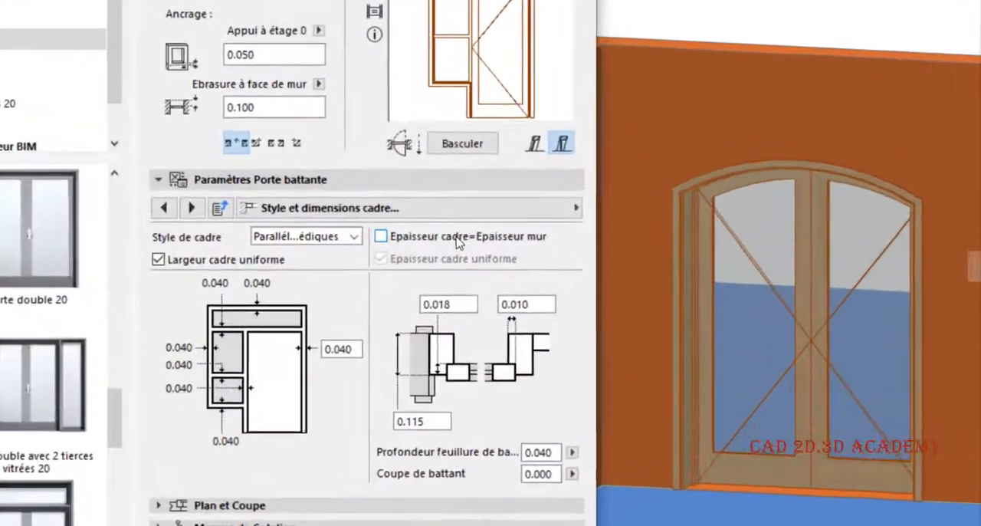
click(460, 207)
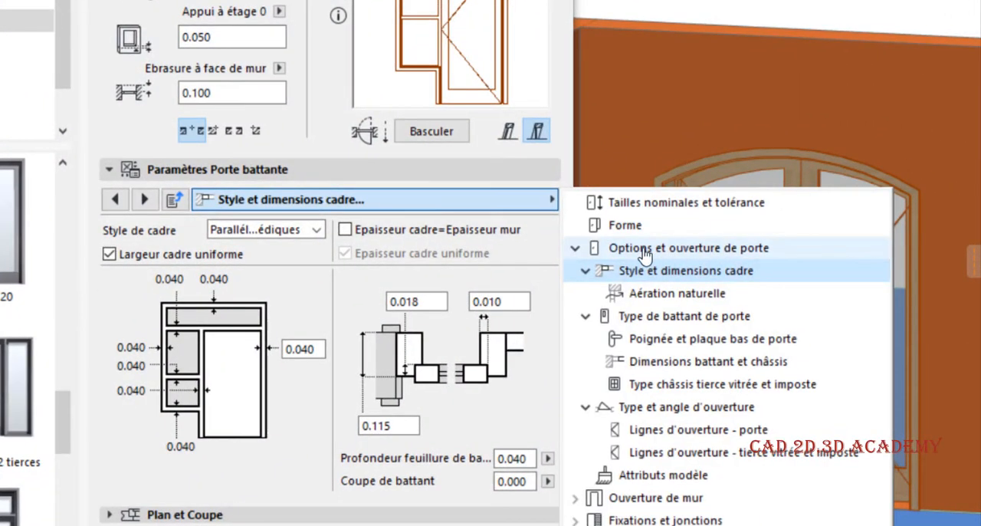
click(686, 294)
click(145, 242)
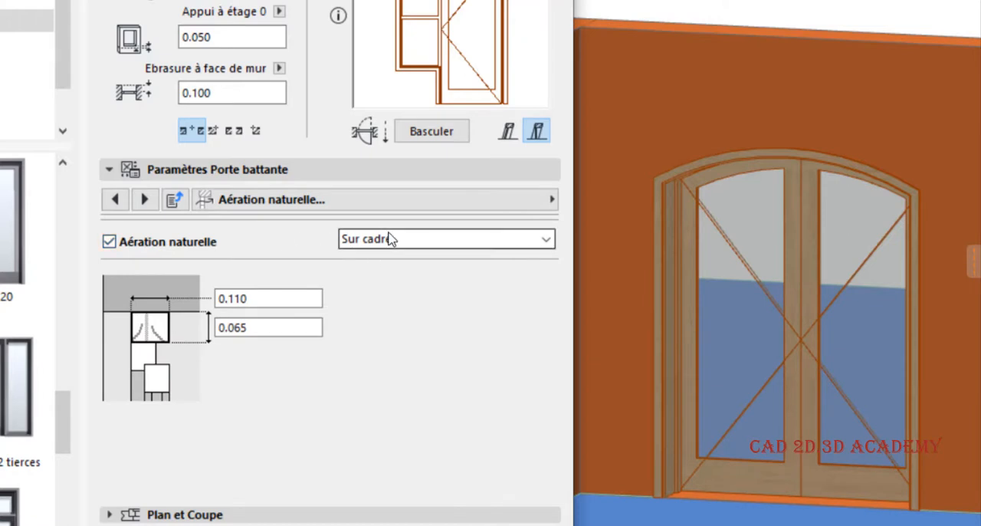
- Change the door's natural ventilation placement to Sur vitrage
click(392, 239)
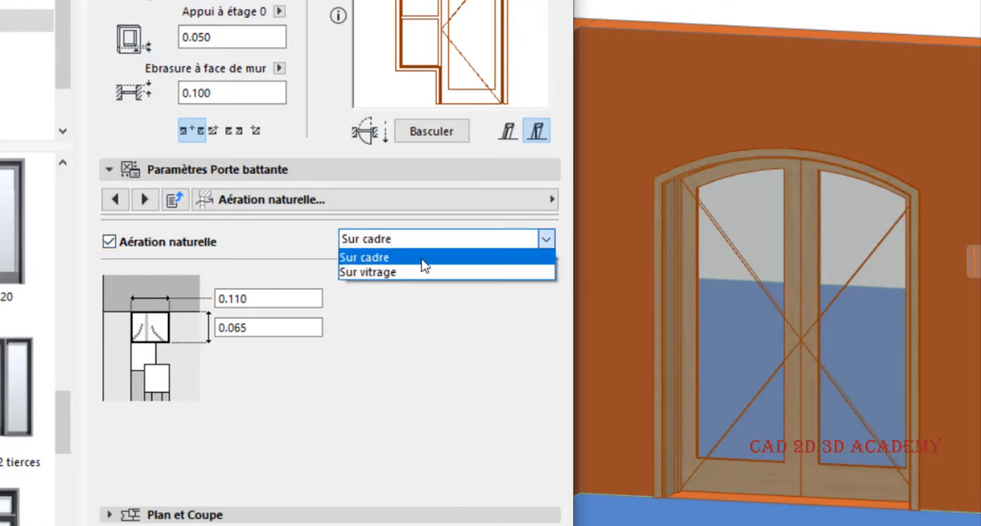
click(430, 403)
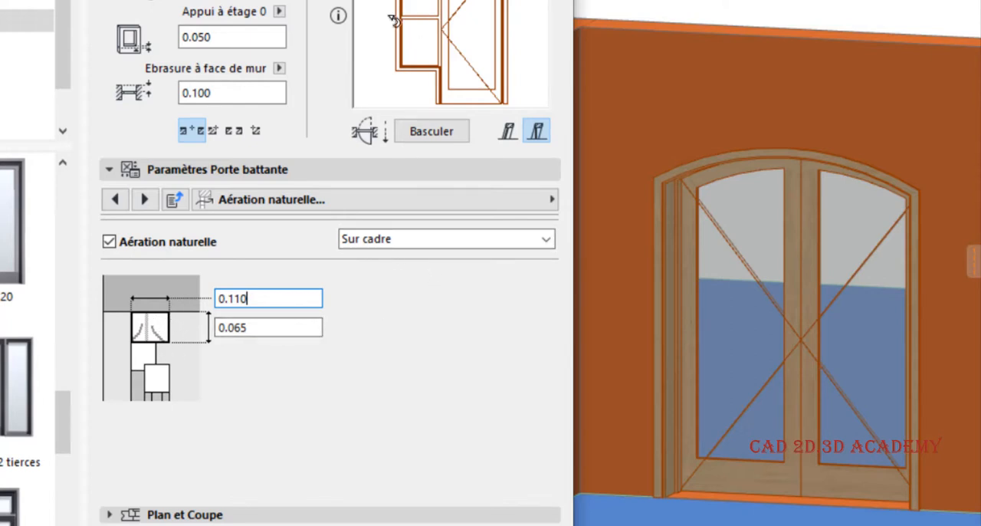
click(393, 244)
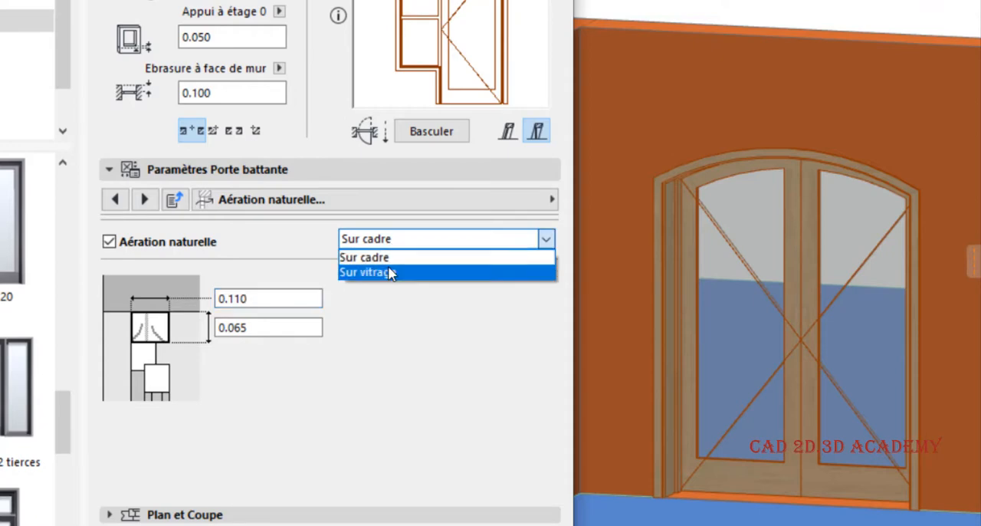
click(391, 273)
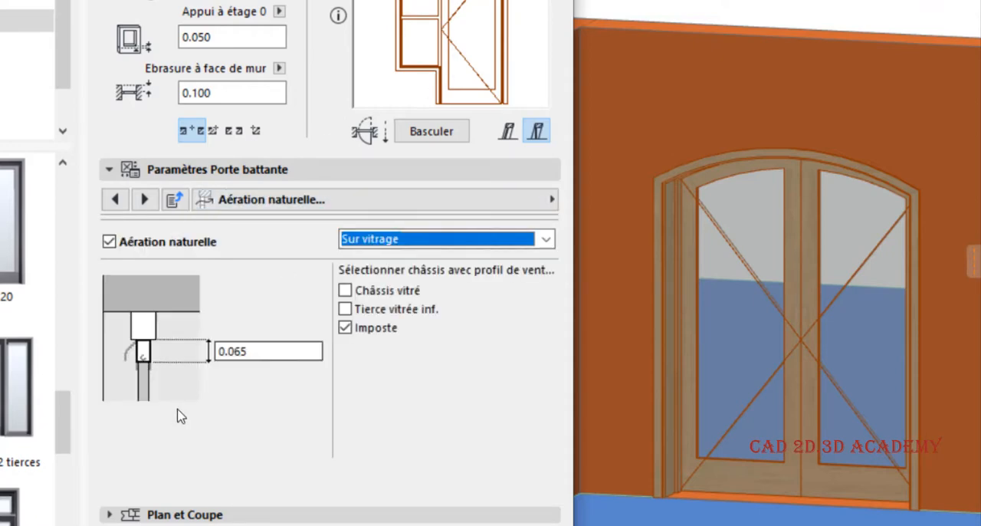
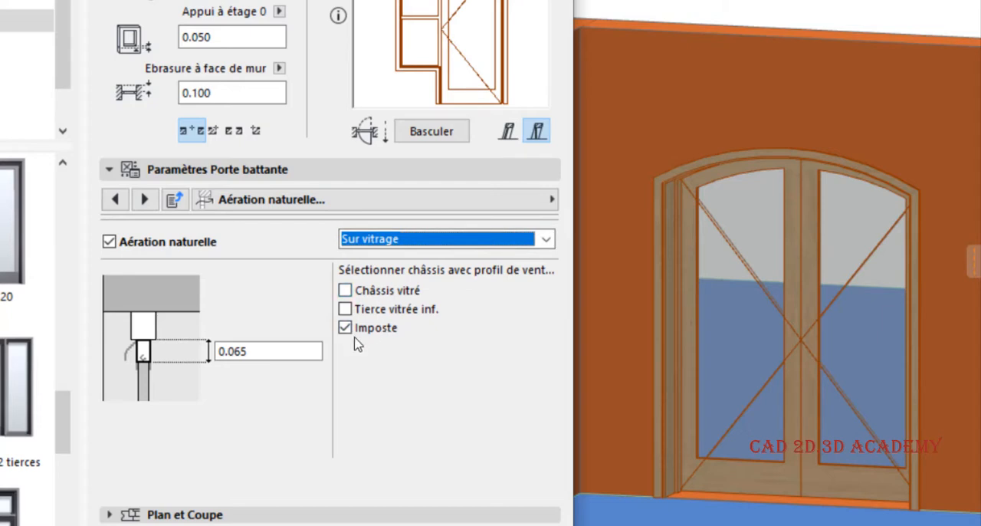
- Add the ventilation profile to Châssis vitré and Tierce vitrée inf., apply the settings, and inspect the door in 3D
click(364, 291)
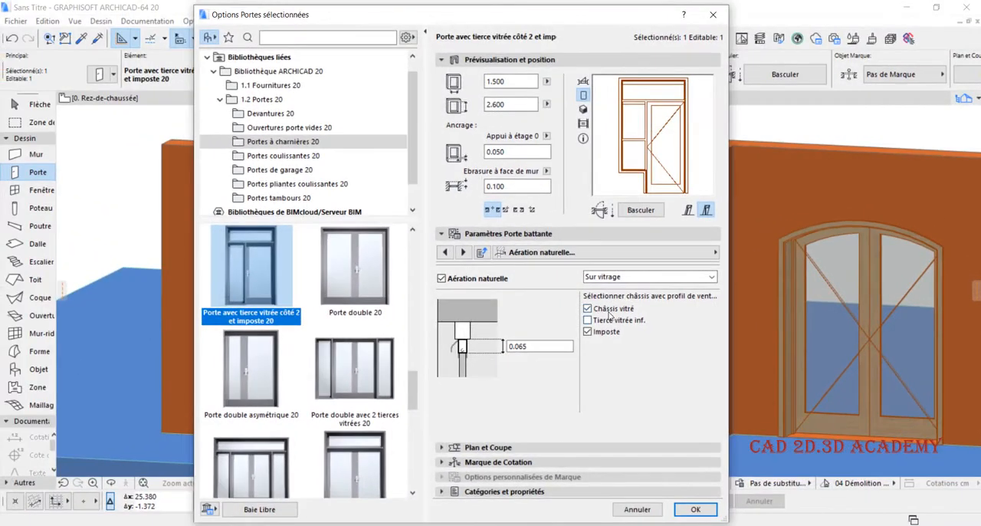
click(609, 325)
click(690, 509)
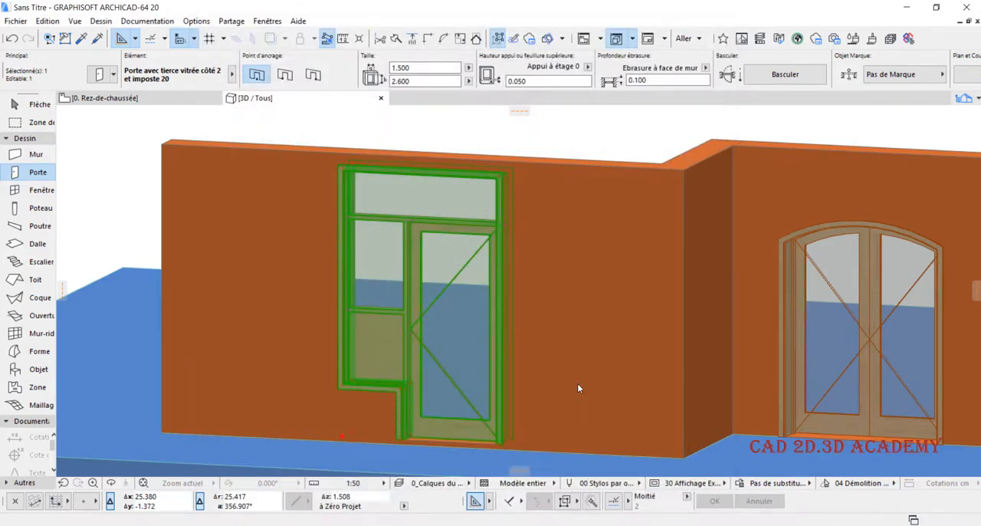
scroll(414, 334, up, 6)
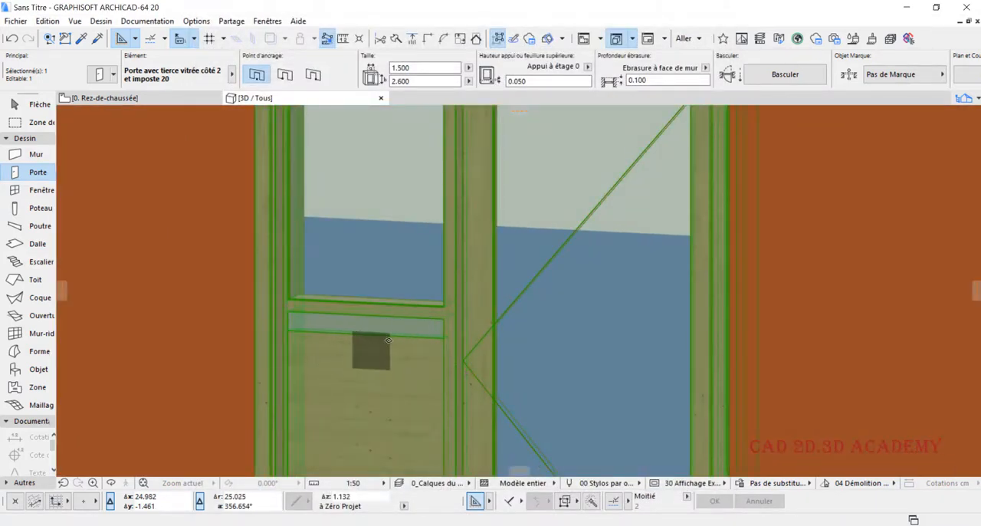
scroll(389, 340, down, 5)
scroll(438, 214, up, 8)
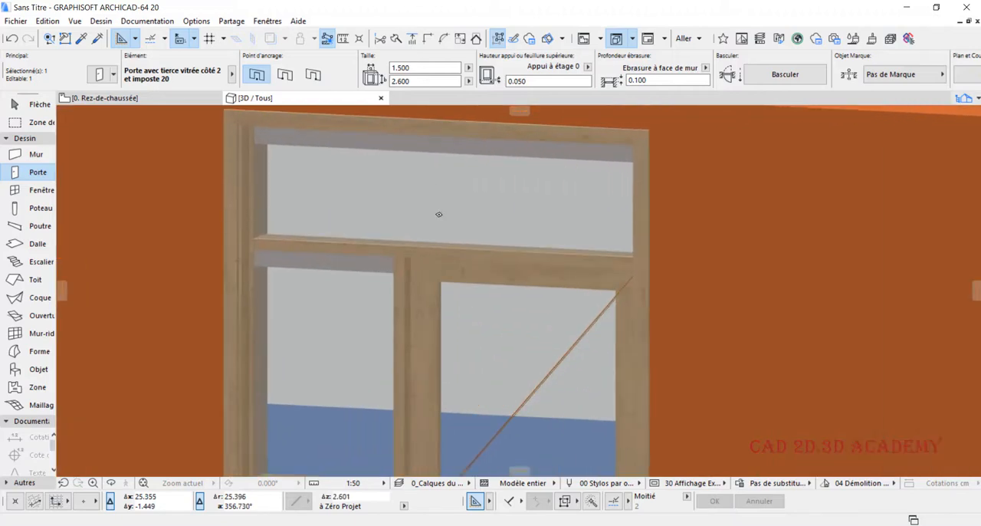
key(Escape)
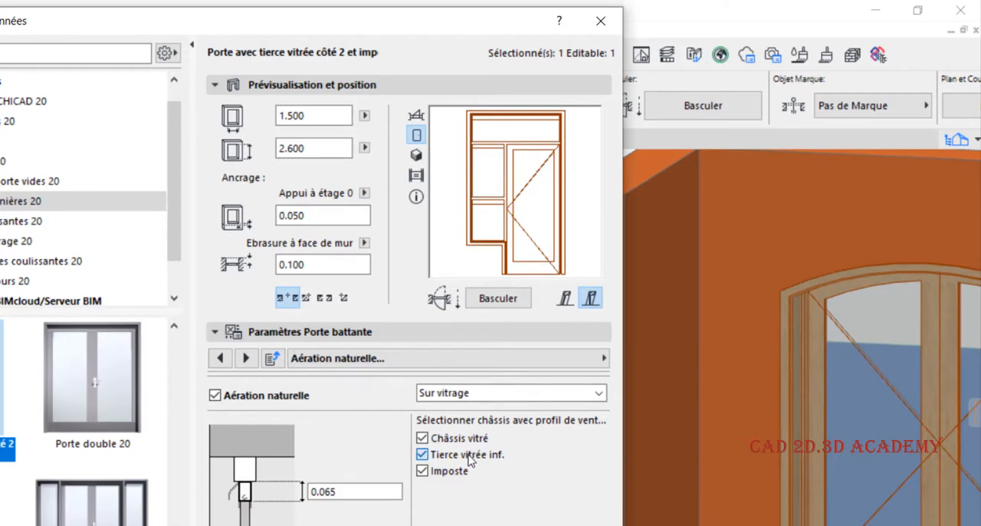
- Exclude Tierce vitrée inf. from the natural ventilation and browse the available leaf styles in the Type de battant de porte parameters
click(422, 453)
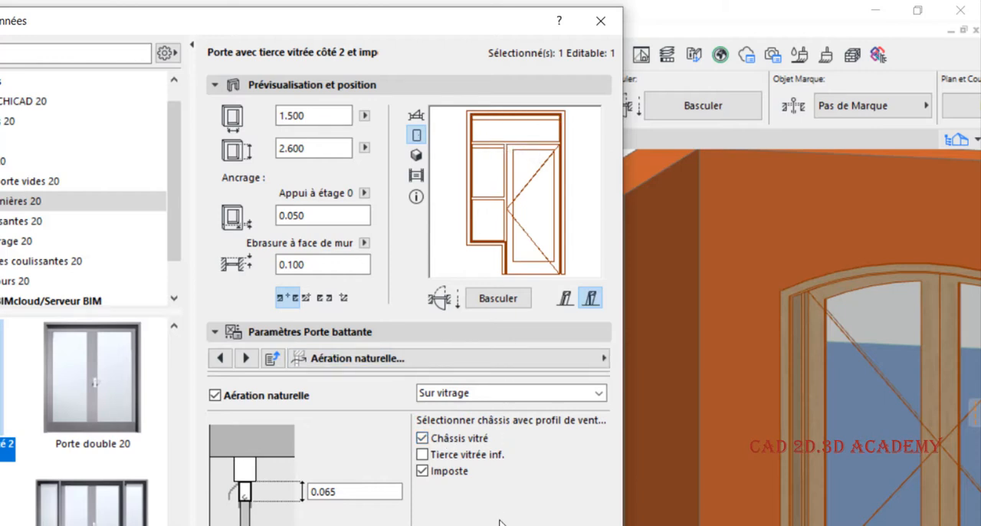
click(520, 358)
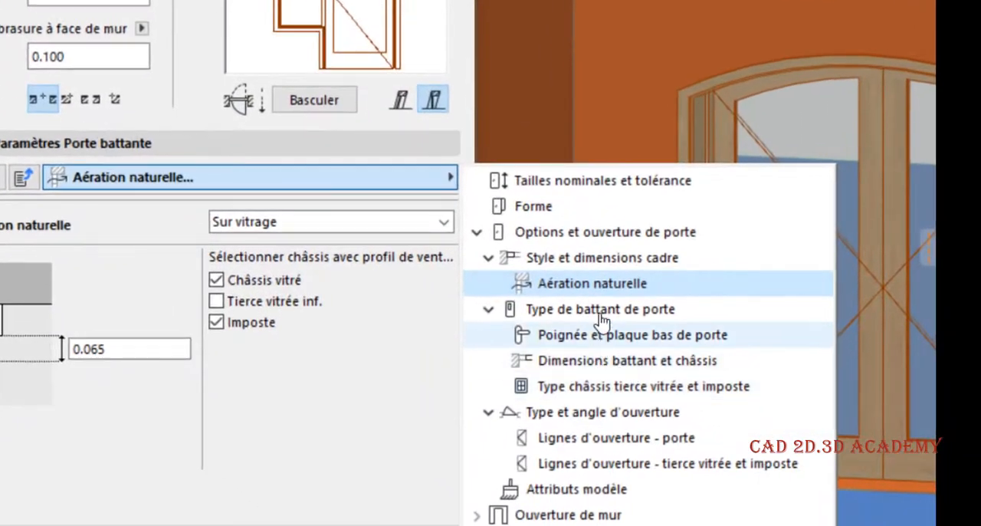
click(713, 460)
scroll(228, 297, down, 8)
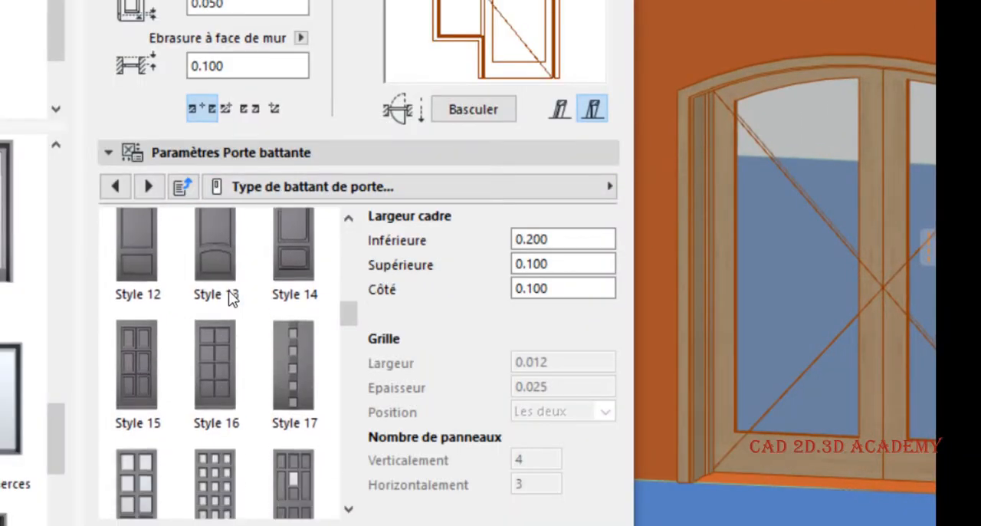
scroll(230, 297, down, 8)
scroll(253, 295, up, 14)
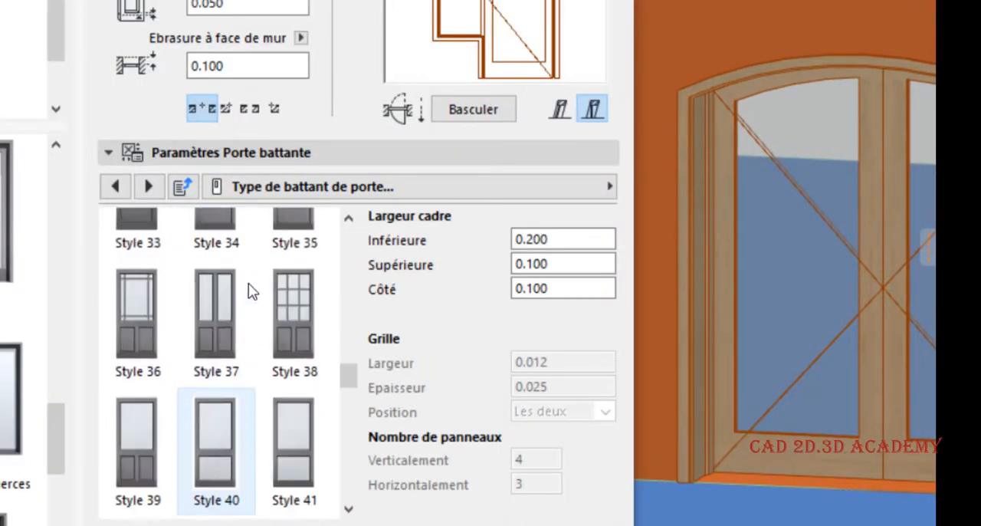
scroll(230, 297, up, 3)
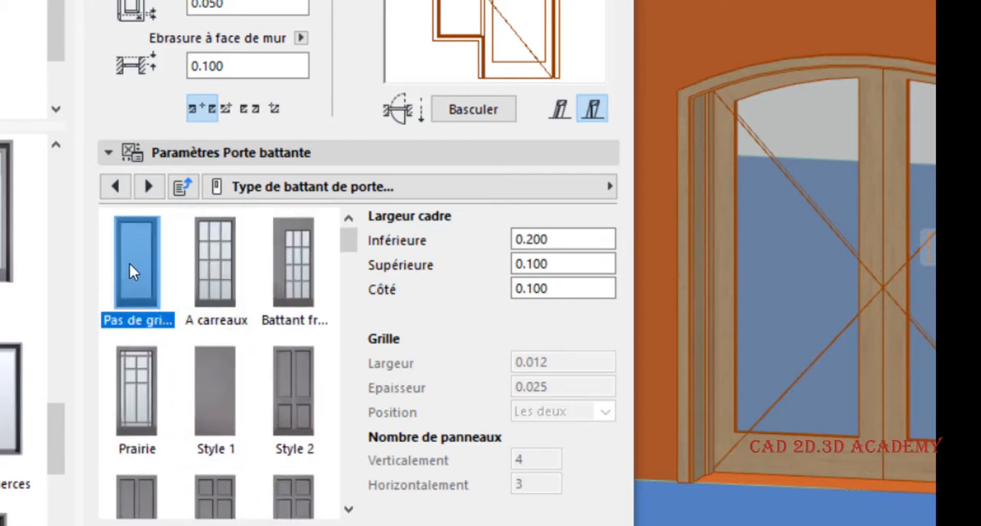
- Set the leaf frame's Inférieure width to 0.400, apply the settings, and inspect the door's lower rail in 3D
click(559, 238)
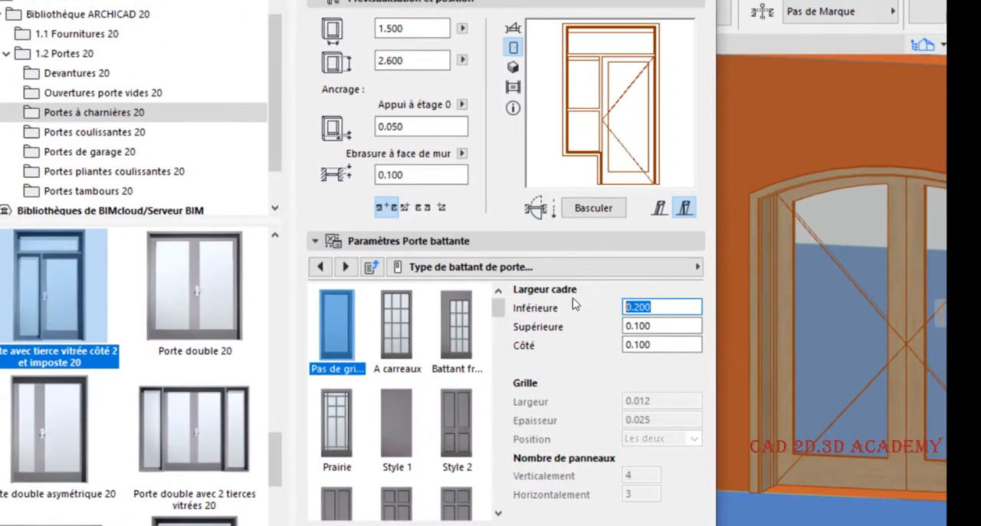
text(0.4)
key(Return)
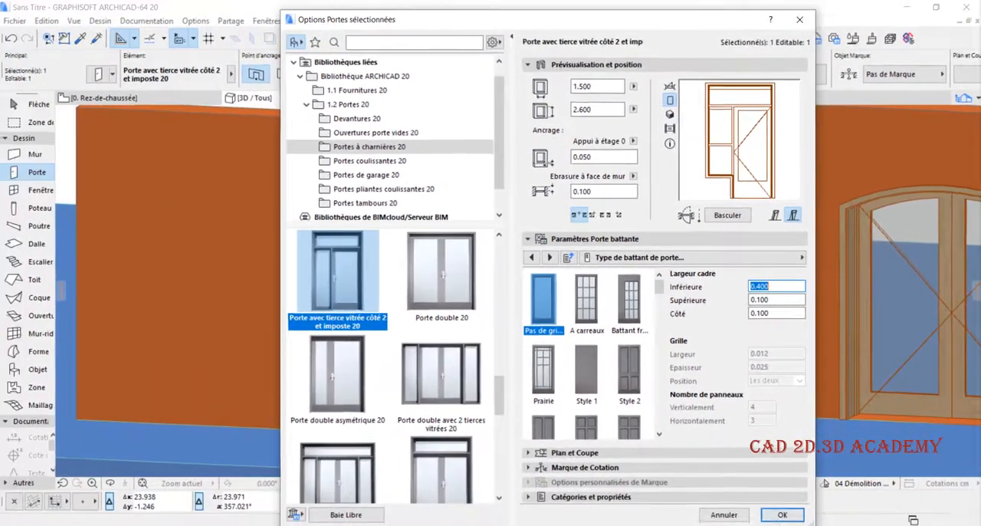
click(780, 513)
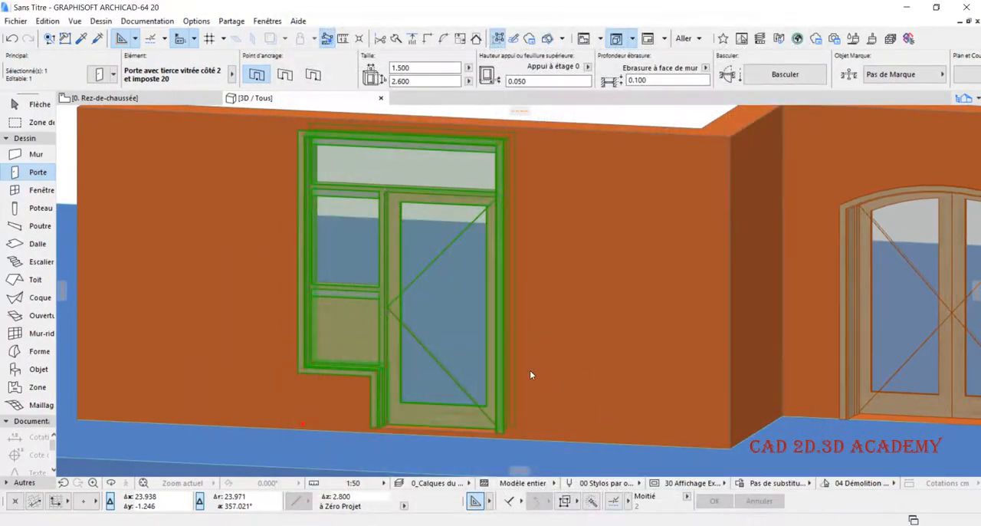
scroll(435, 404, up, 4)
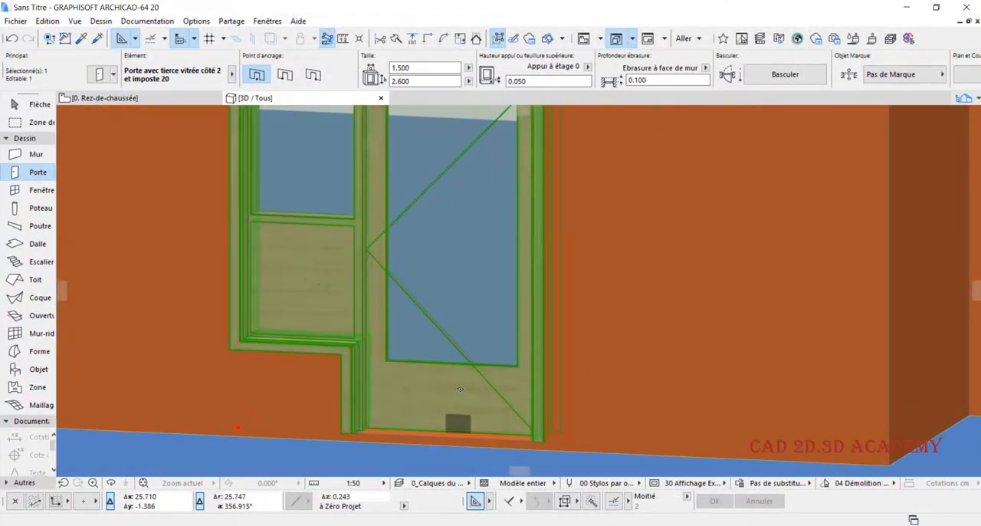
scroll(437, 403, down, 2)
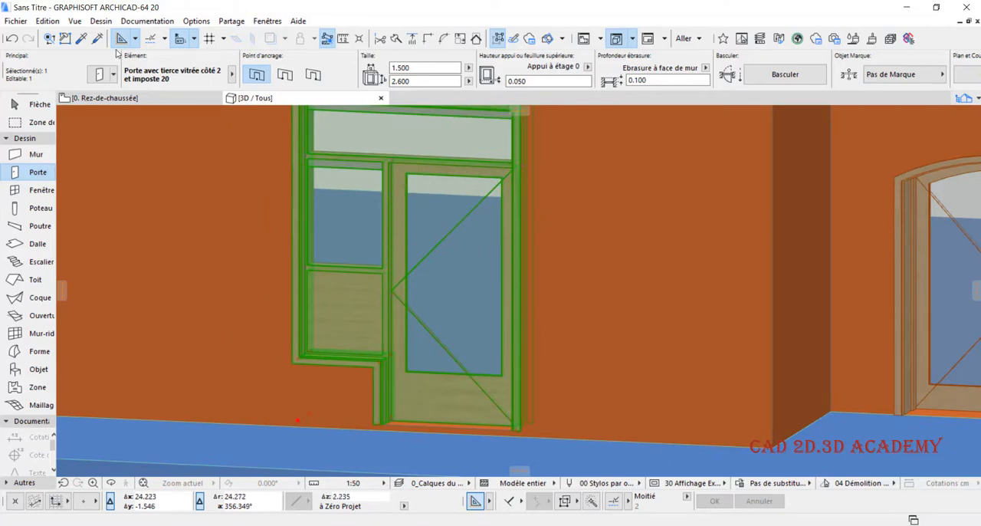
- Set the leaf frame's Inférieure width to 0.300, choose the A carreaux leaf style, and apply the settings
key(ctrl+t)
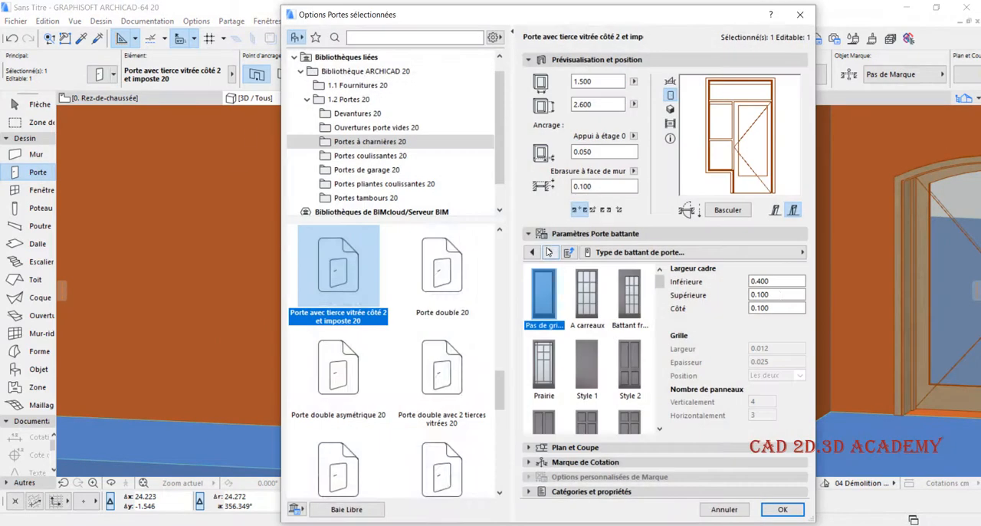
drag(778, 283, 667, 290)
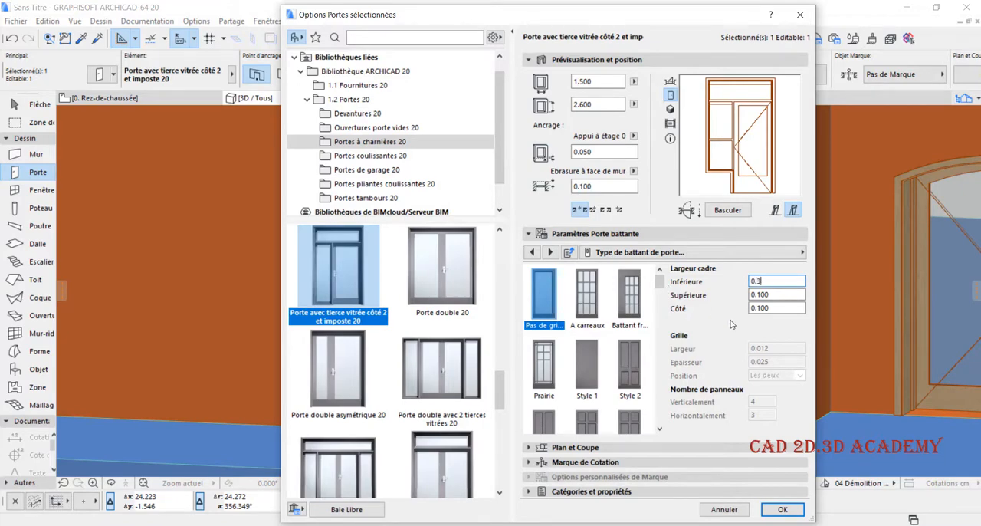
text(0.3)
key(Return)
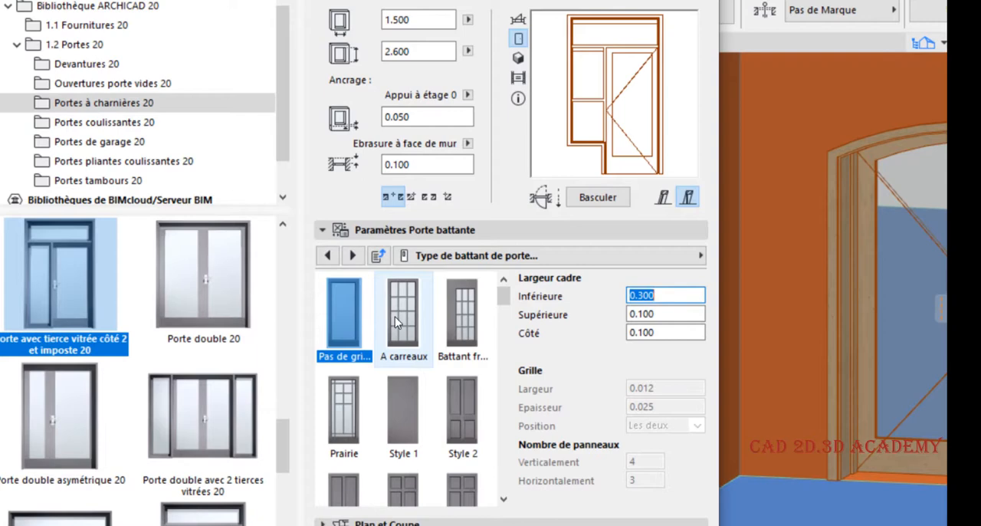
click(395, 317)
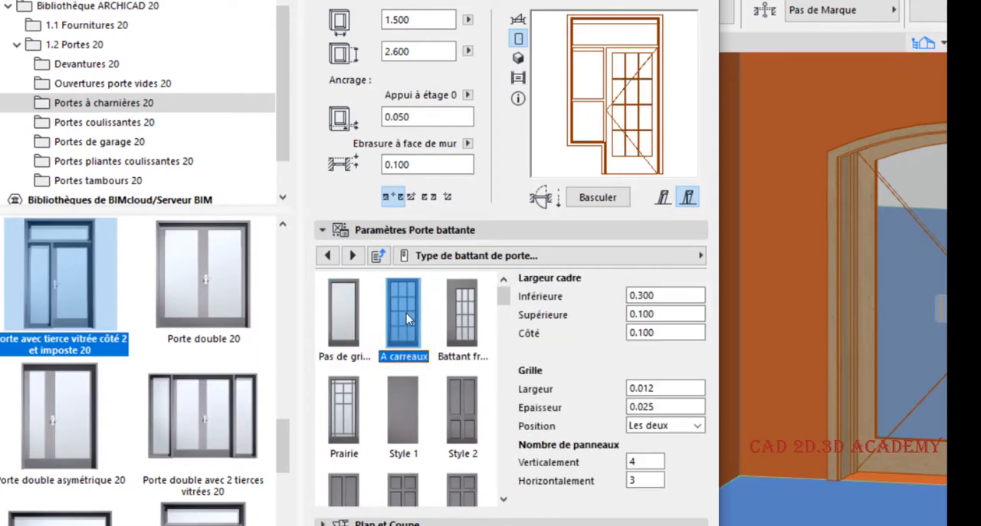
click(659, 524)
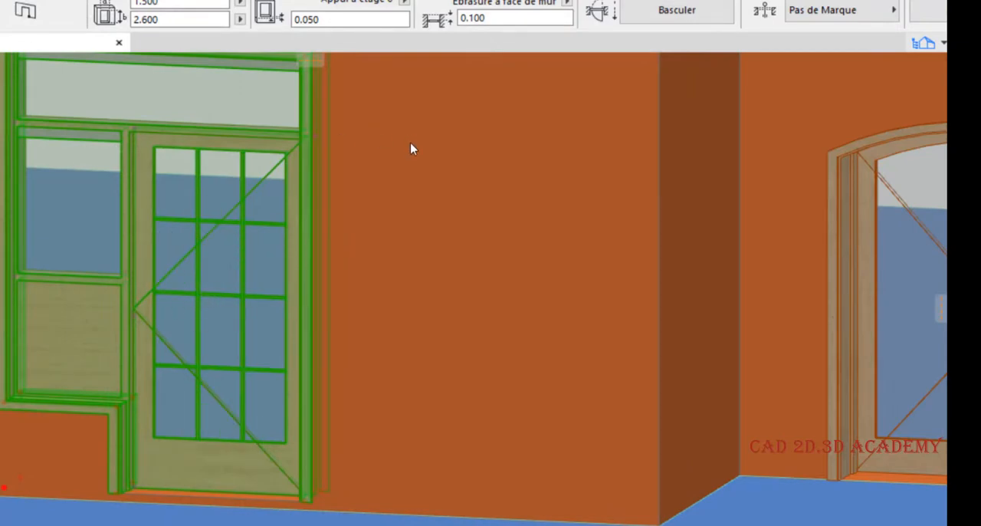
- Set the leaf's Verticalement panel number to 2, apply the settings, and inspect the glazing grid in 3D
key(ctrl+t)
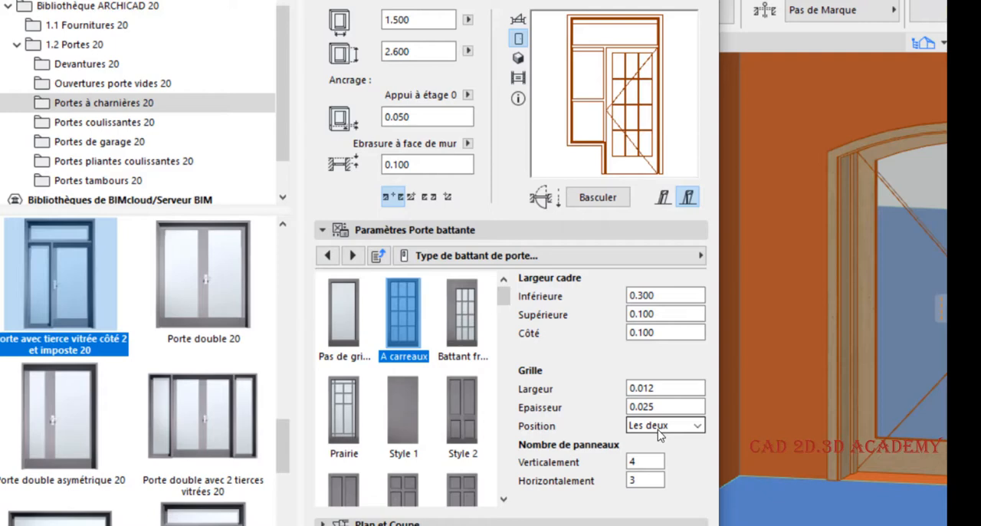
text(4)
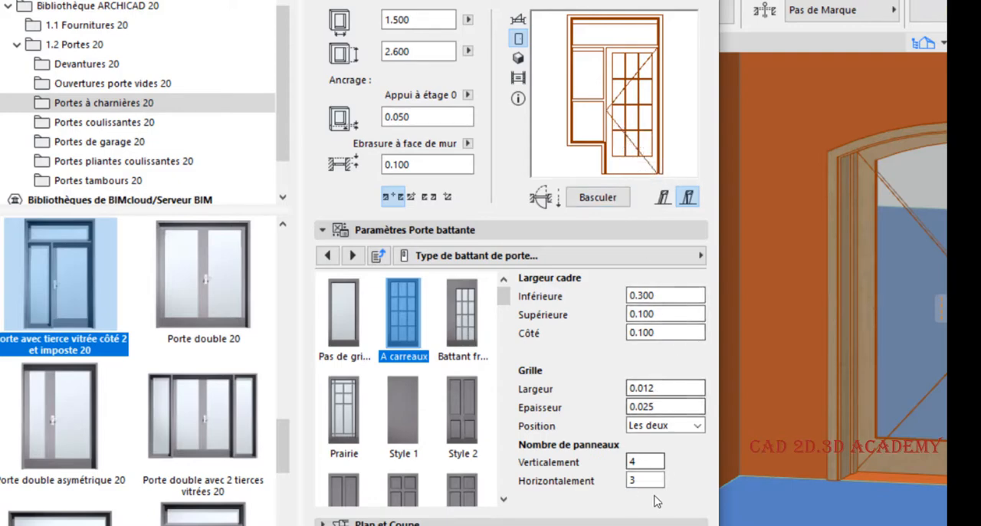
double_click(639, 460)
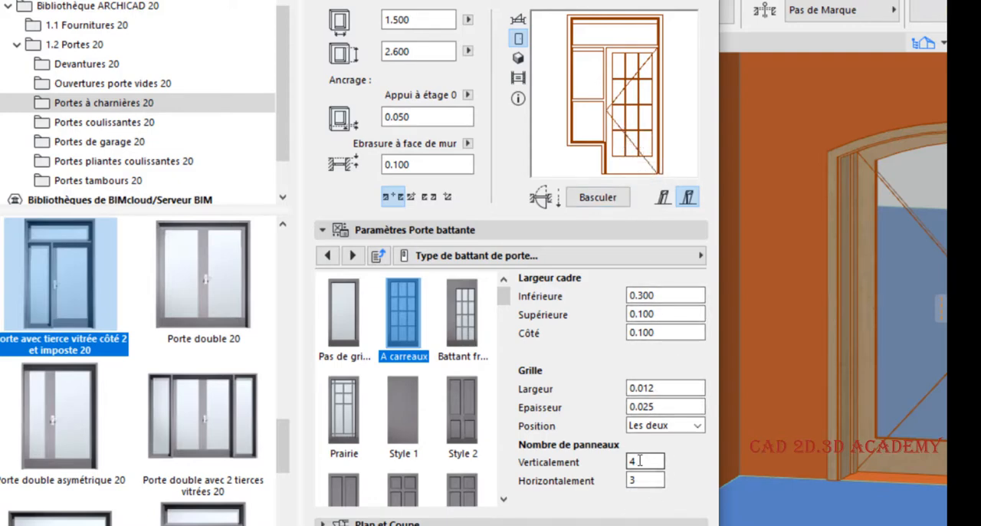
text(2)
key(Return)
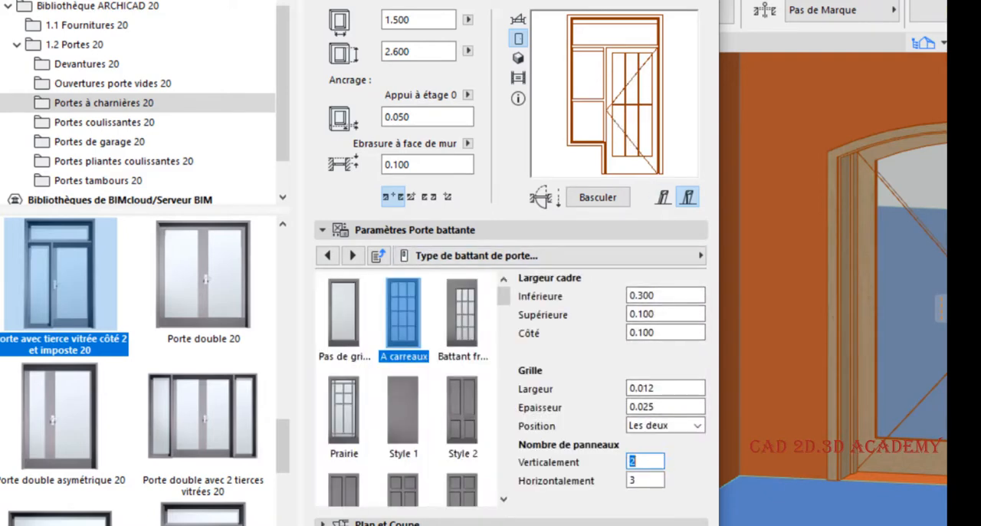
key(Return)
scroll(202, 254, up, 5)
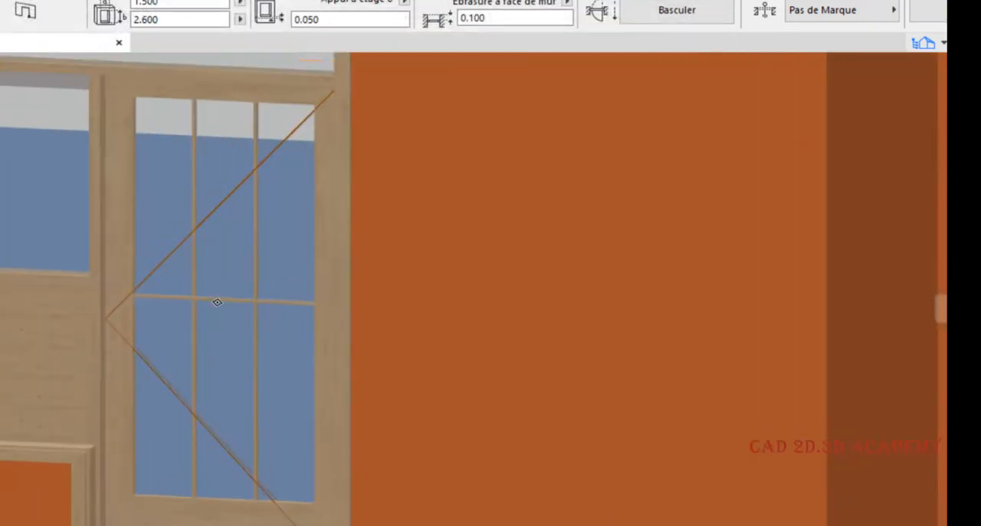
scroll(232, 240, down, 5)
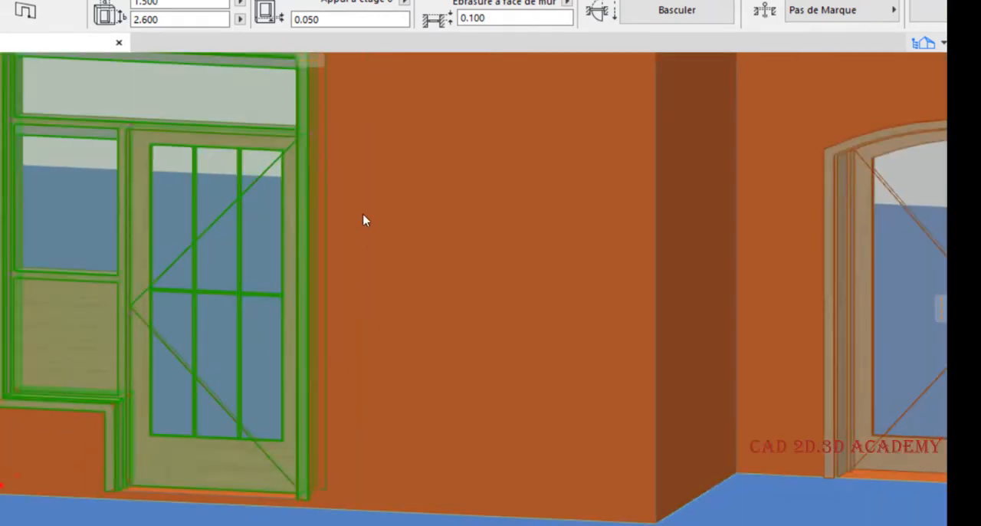
- Reopen the selected door's settings and set the leaf's Verticalement panel number to 4
key(ctrl+t)
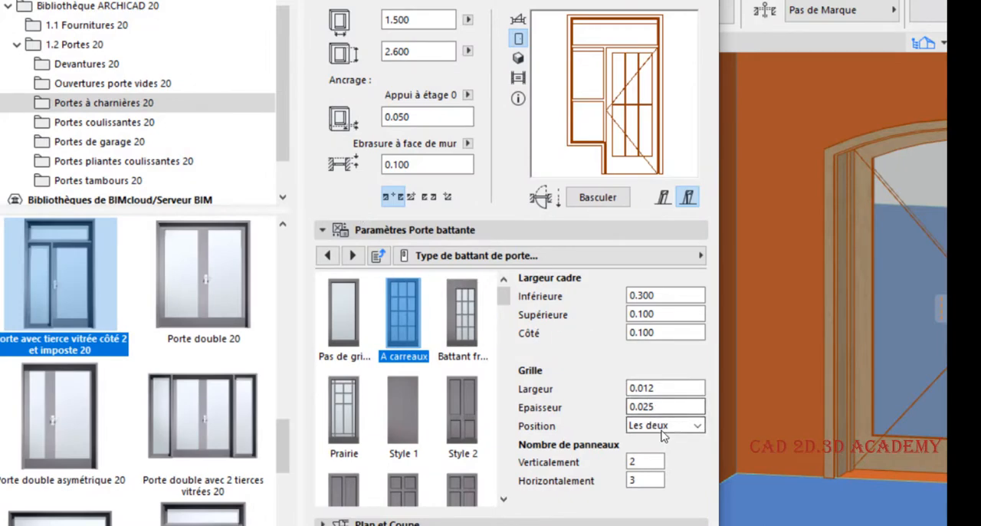
drag(639, 463, 588, 467)
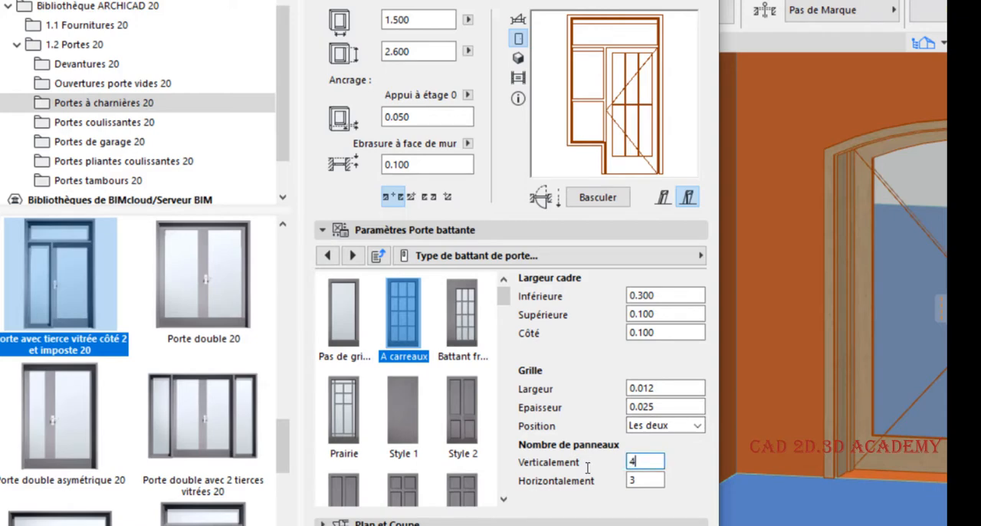
text(4)
key(Return)
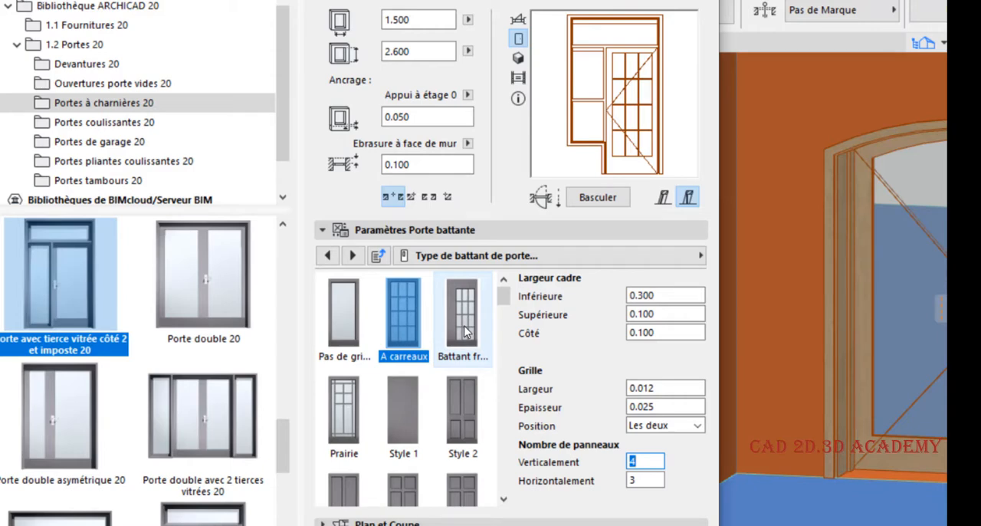
- Compare the A carreaux and Battant fr... leaf styles, keep Battant fr..., and set its Gauche frame width to 0.300
click(464, 328)
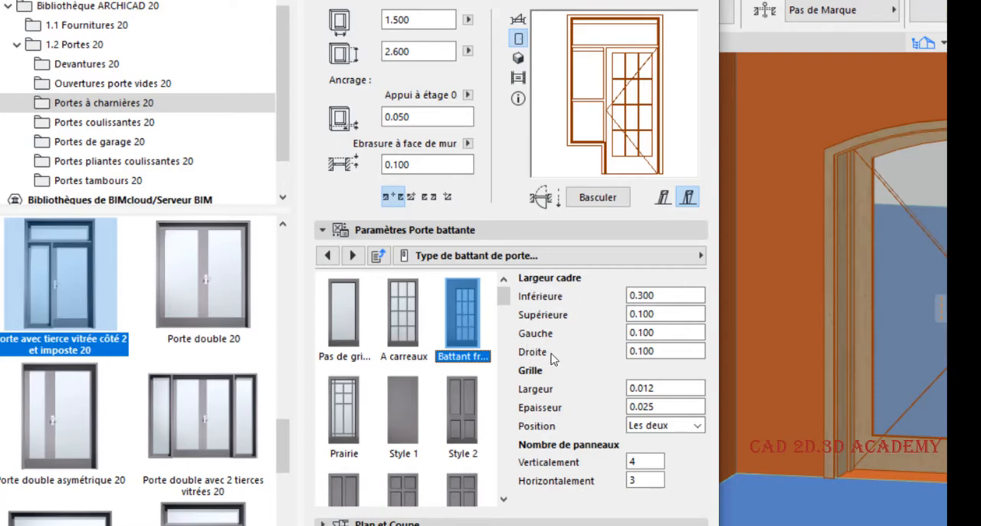
click(404, 326)
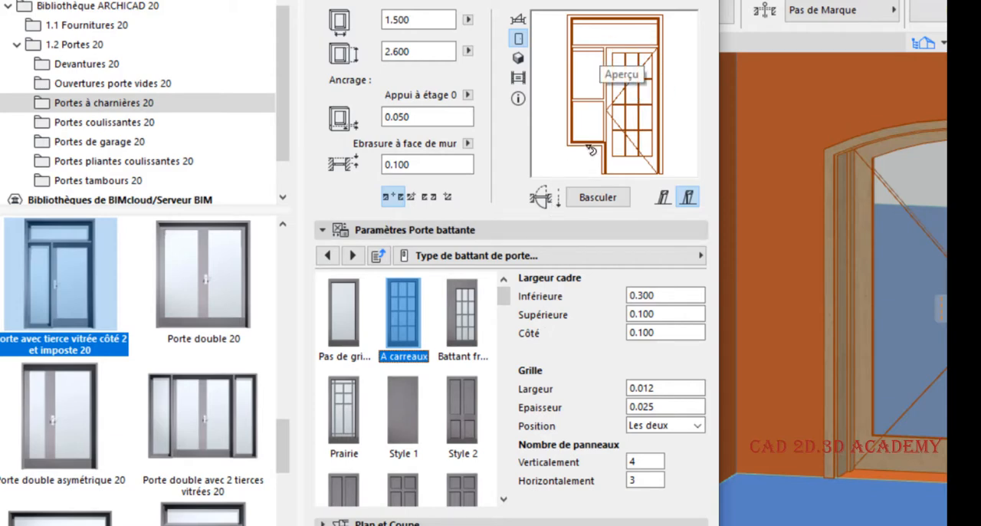
click(450, 318)
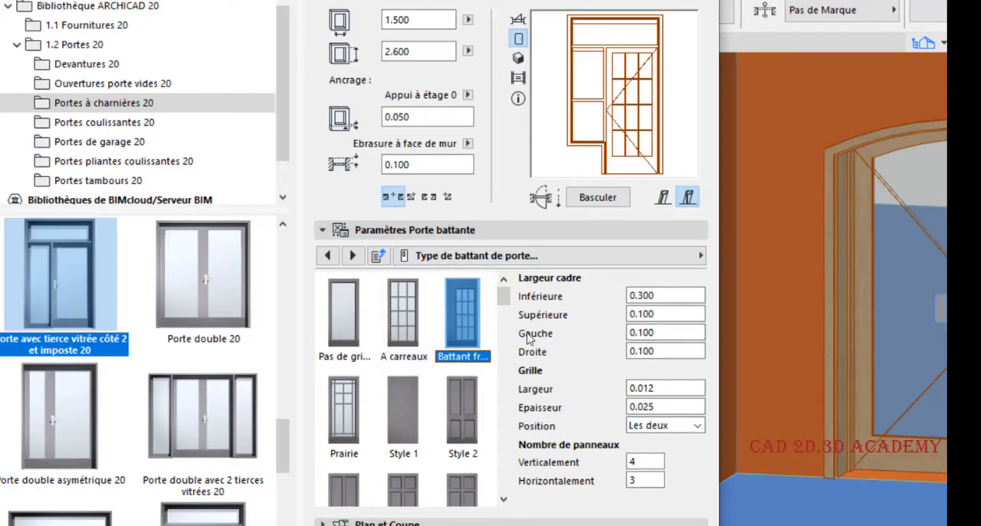
drag(664, 333, 638, 338)
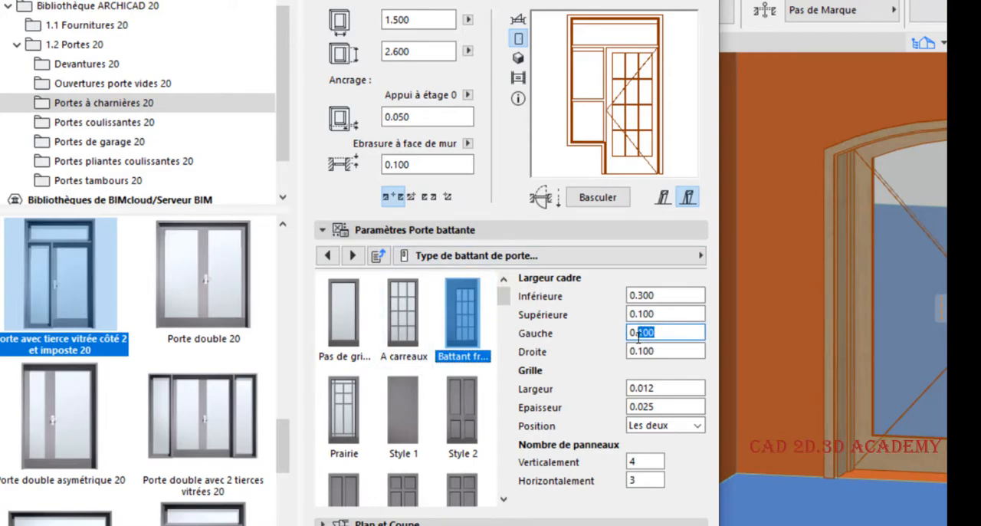
text(3)
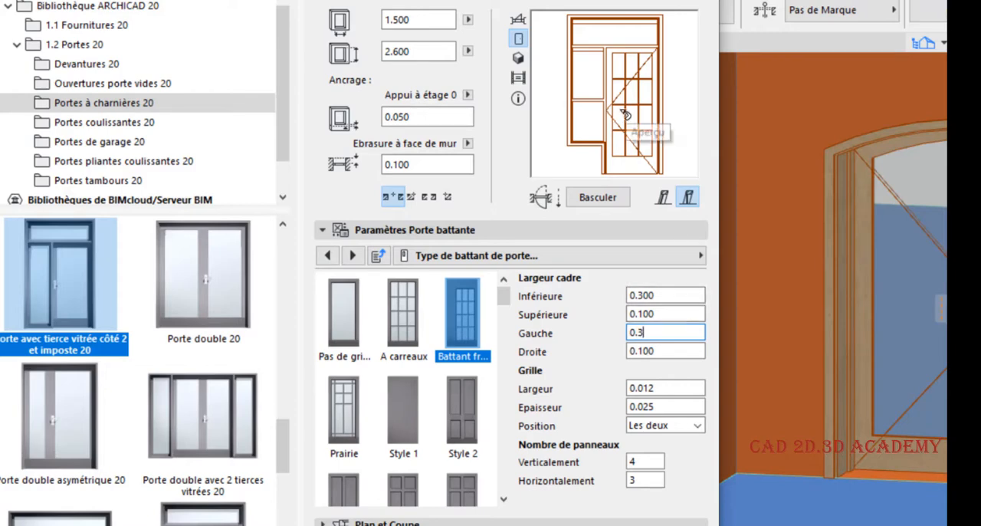
key(Return)
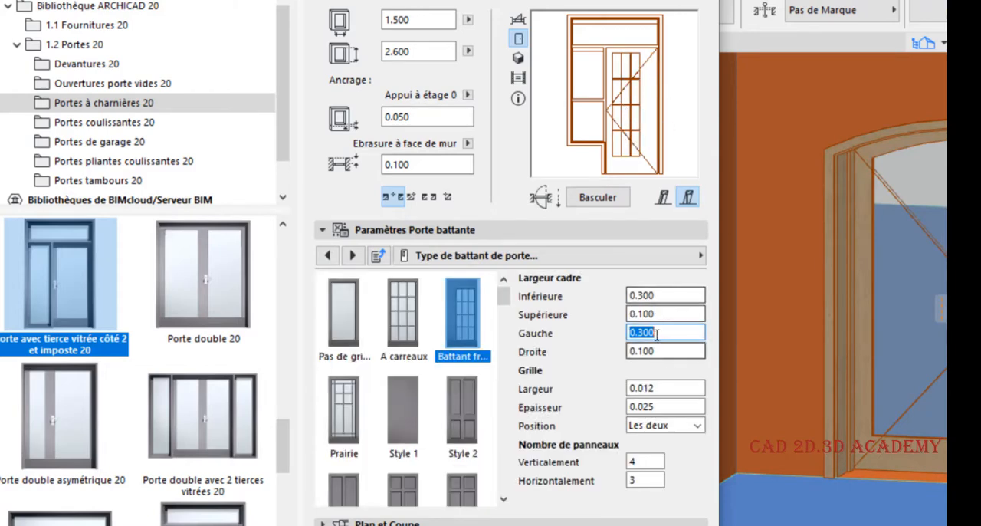
- Set the leaf's Gauche frame width to 0.100 and its Droite width to 0.300, and apply the settings
drag(660, 334, 584, 328)
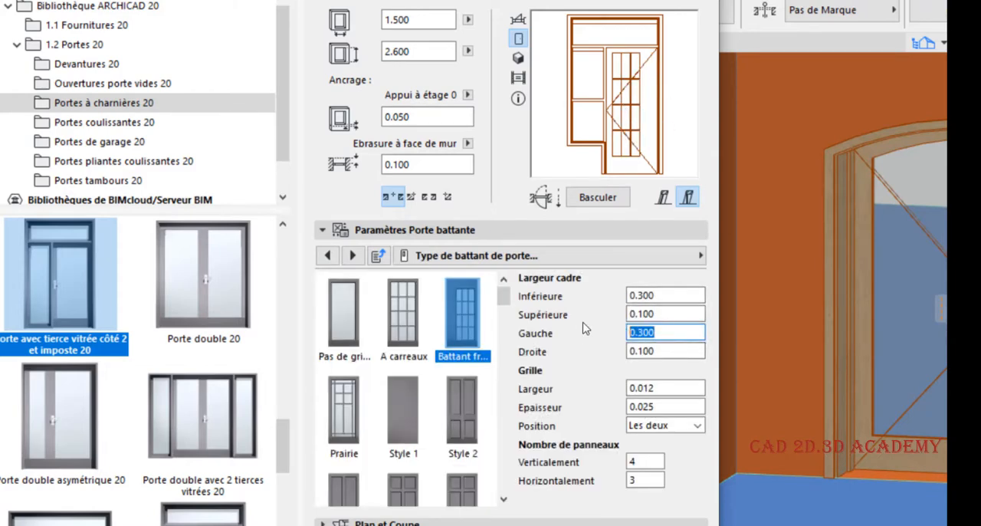
text(0.1)
drag(642, 351, 582, 337)
text(0.)
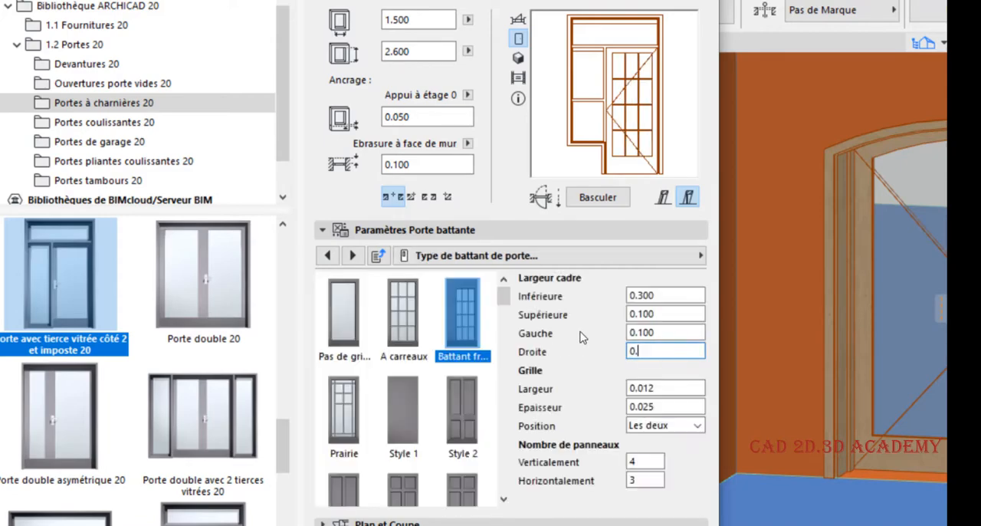
key(Return)
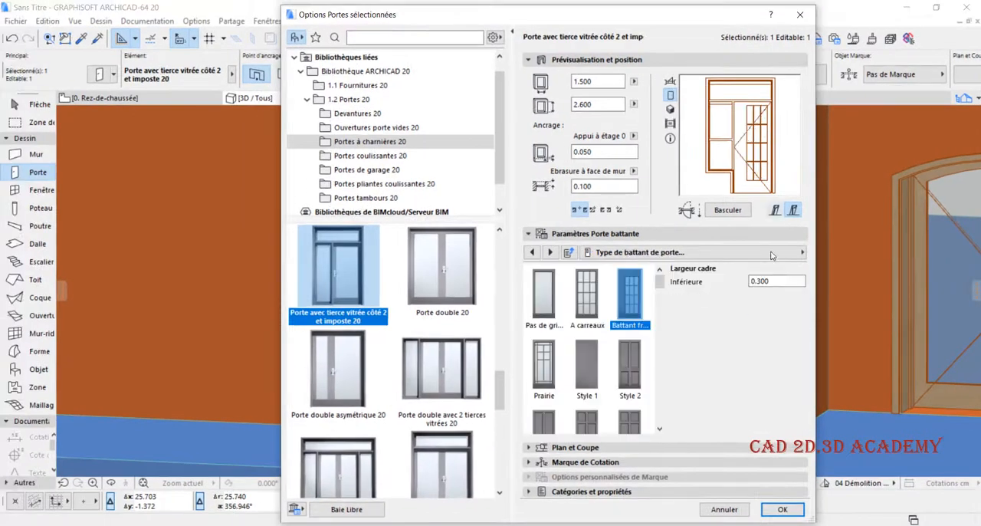
click(781, 509)
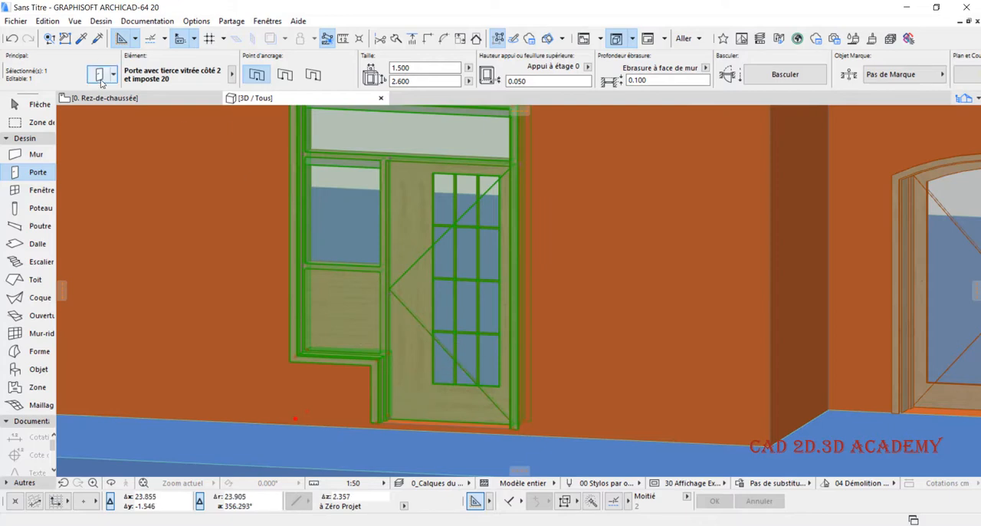
- Reopen the selected door's settings, choose the Prairie leaf style, and apply it
key(ctrl+t)
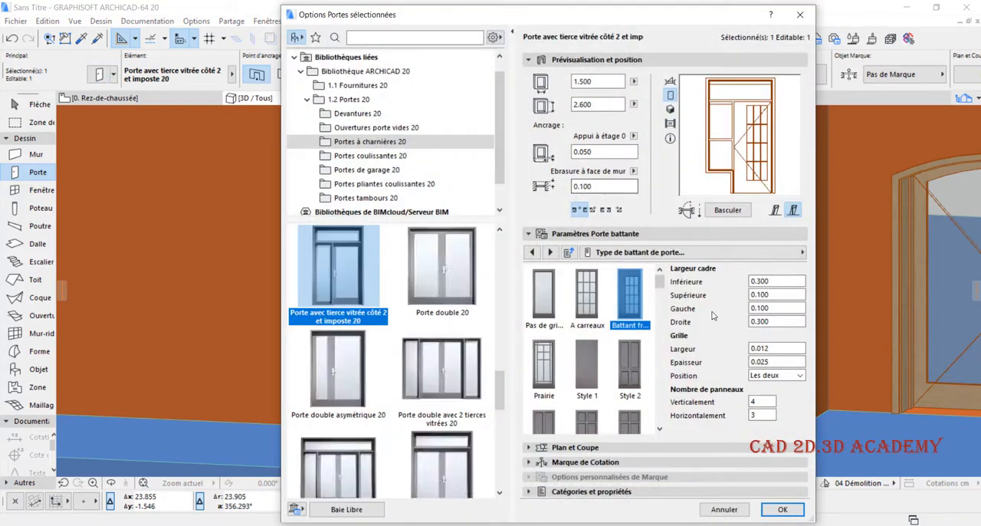
click(544, 364)
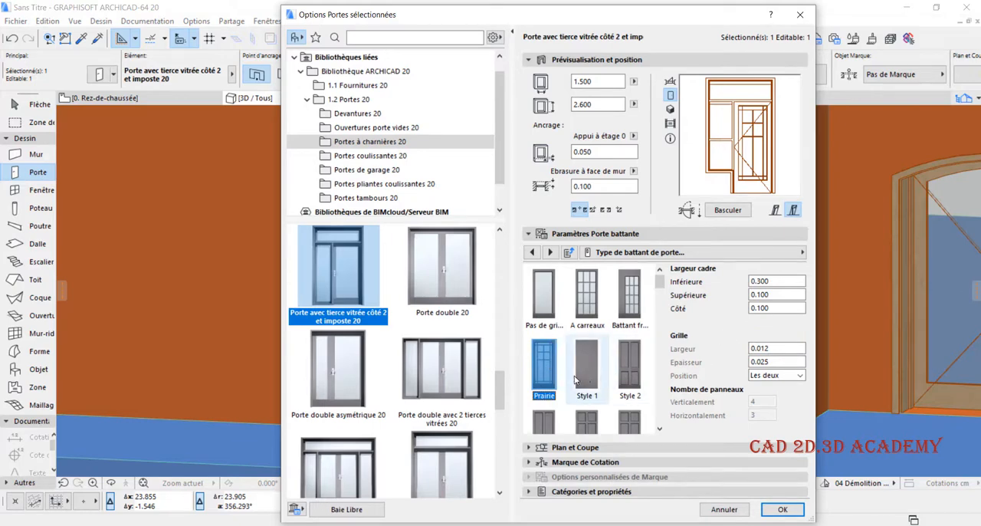
click(782, 509)
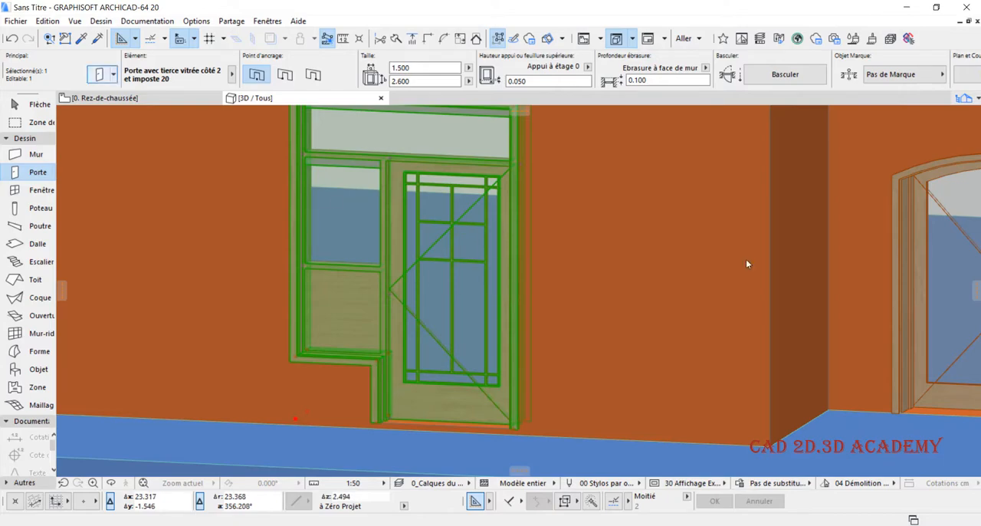
- Compare the Style 1 and Style 2 leaf styles, apply Style 2 to the selected door, and inspect it in 3D
key(ctrl+t)
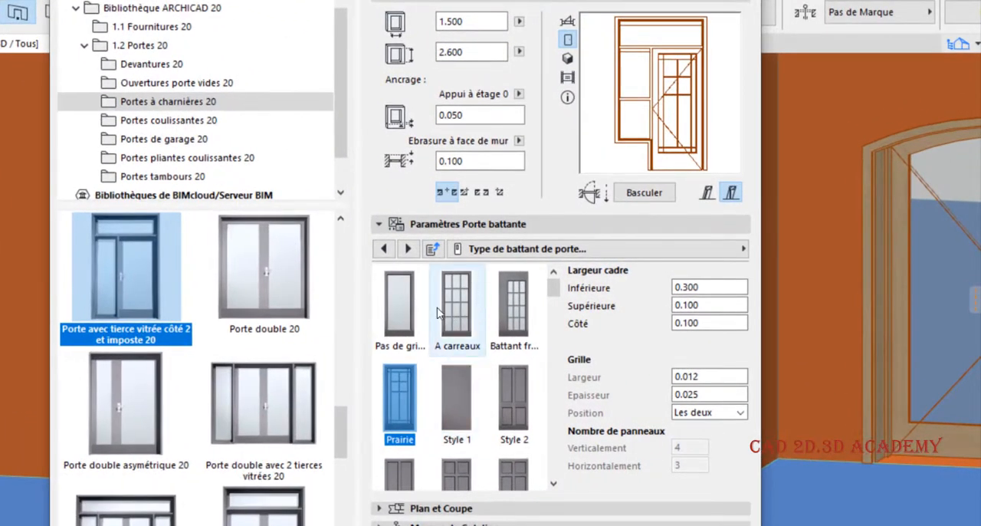
click(454, 399)
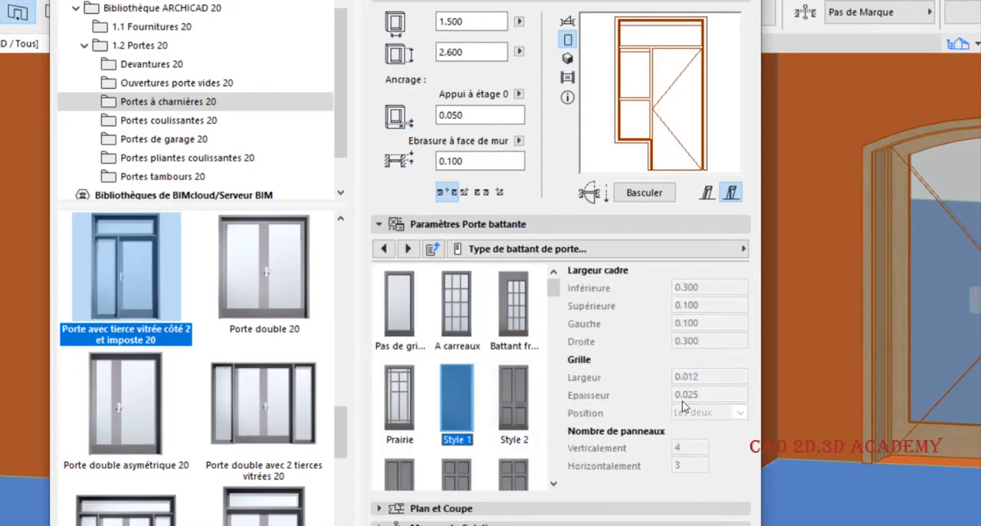
click(510, 410)
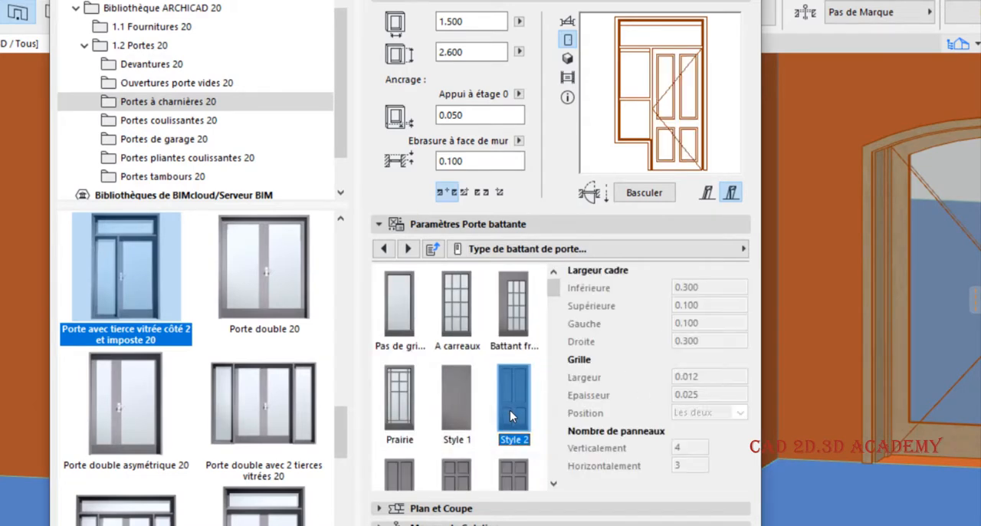
click(705, 525)
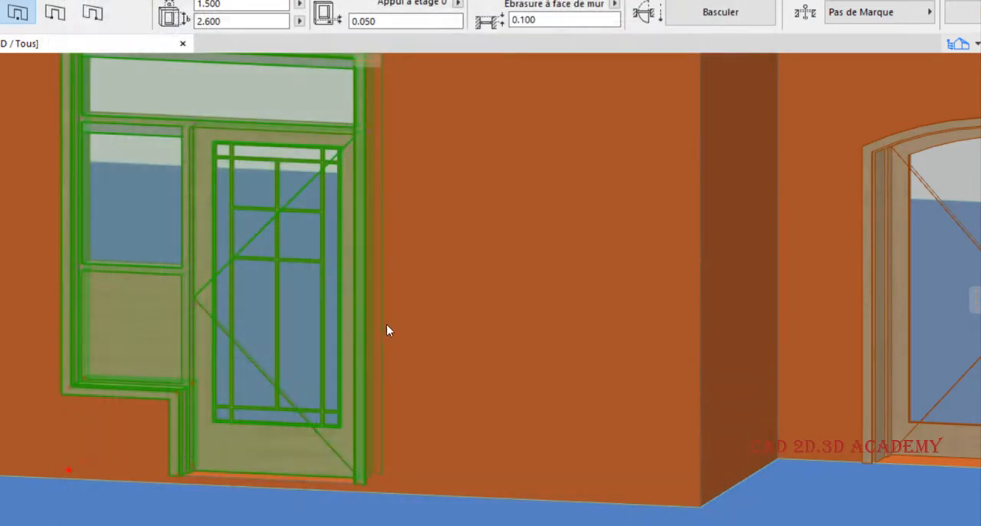
scroll(314, 299, up, 1)
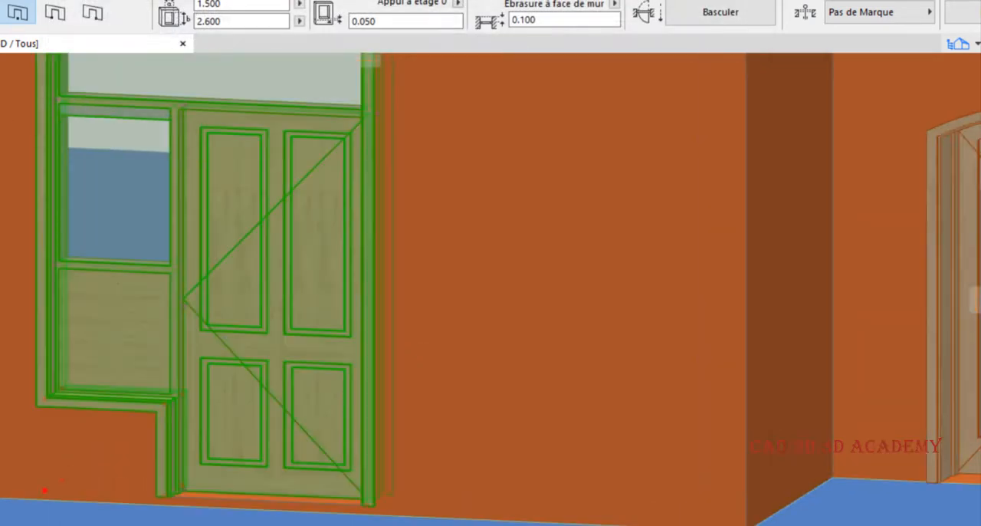
- Browse the remaining leaf styles in the door's settings and preview Style 60 and the custom leaf option (Battant d...)
key(ctrl+t)
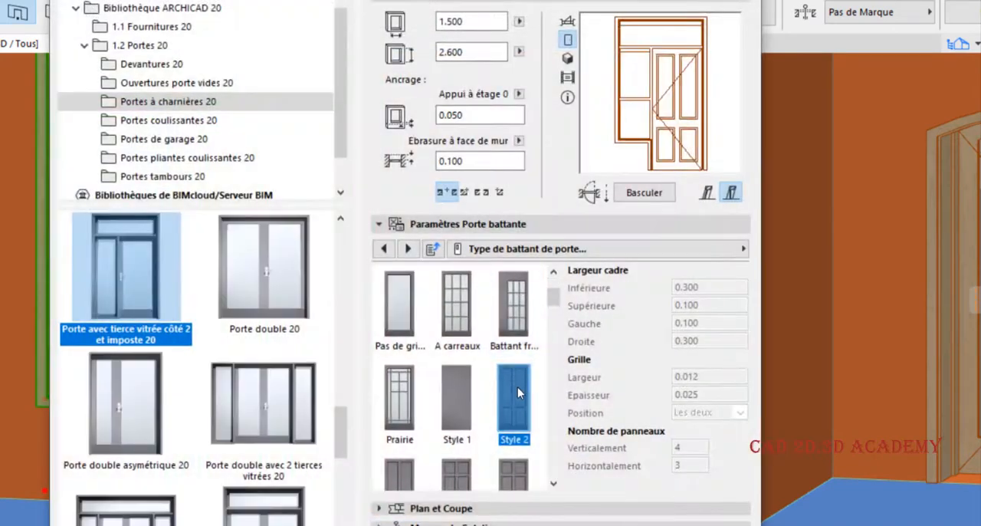
scroll(457, 383, down, 5)
scroll(456, 383, down, 6)
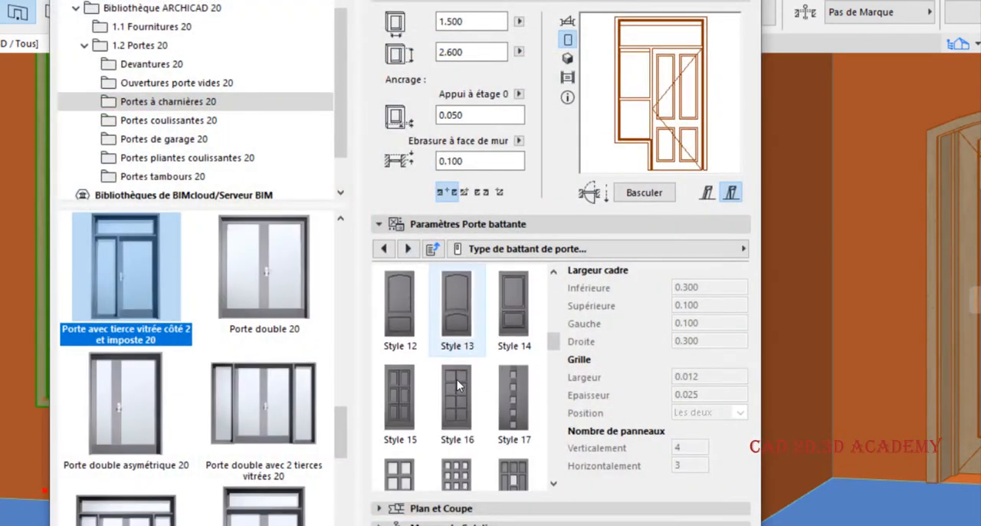
scroll(458, 387, down, 10)
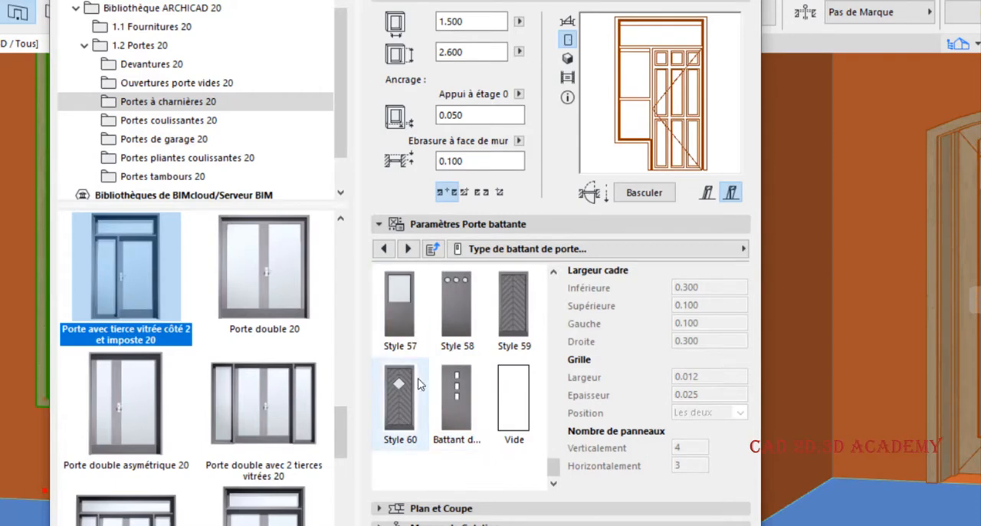
click(399, 397)
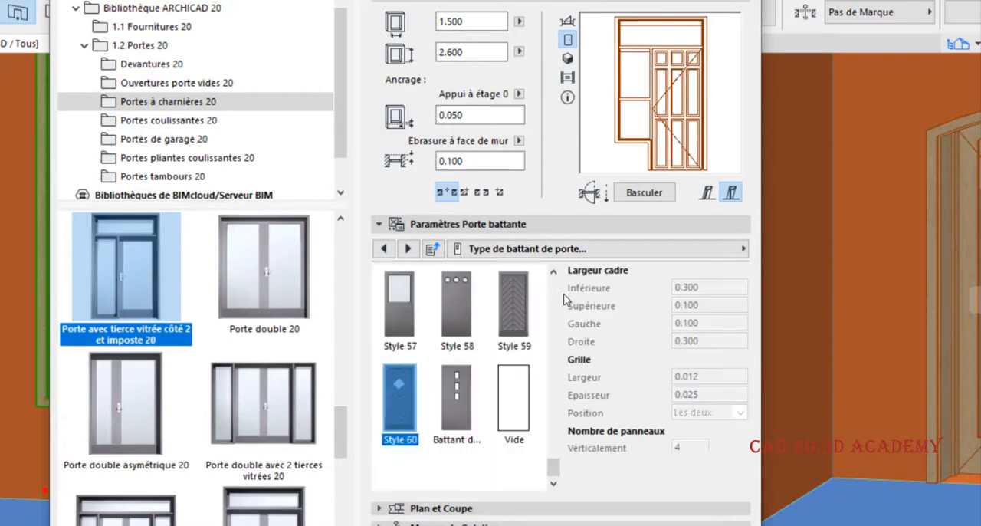
click(462, 404)
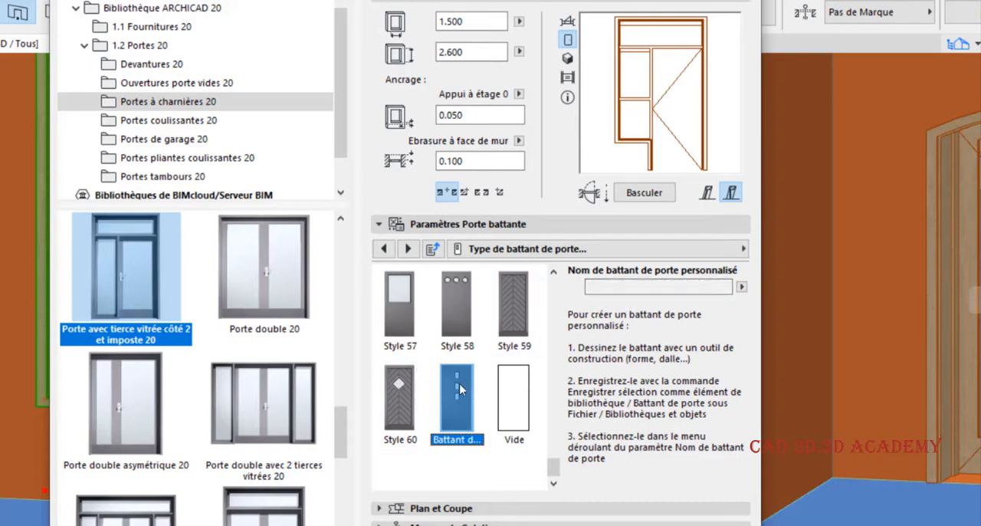
- Apply the Style 52 leaf with the oval glazing to the selected door and inspect it in 3D
scroll(459, 385, up, 2)
scroll(460, 385, up, 2)
scroll(459, 389, up, 1)
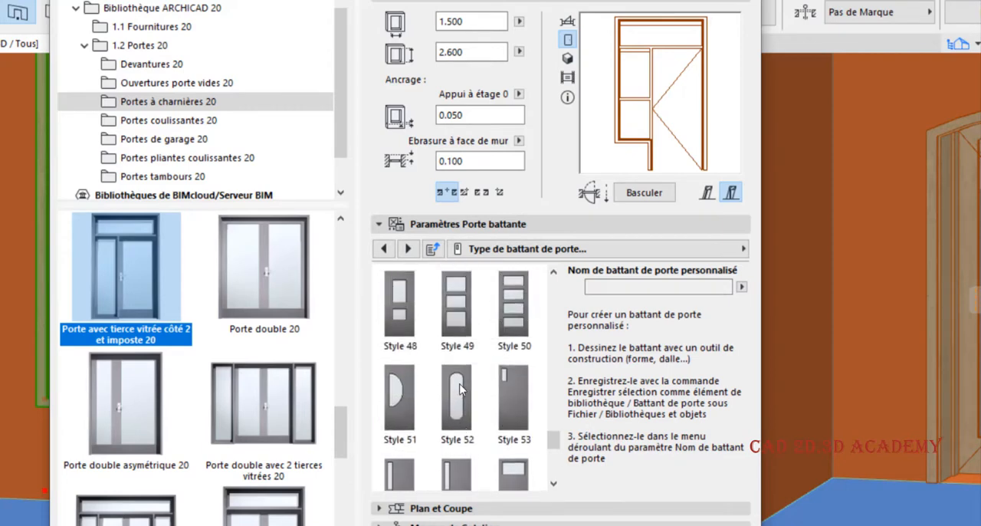
click(460, 389)
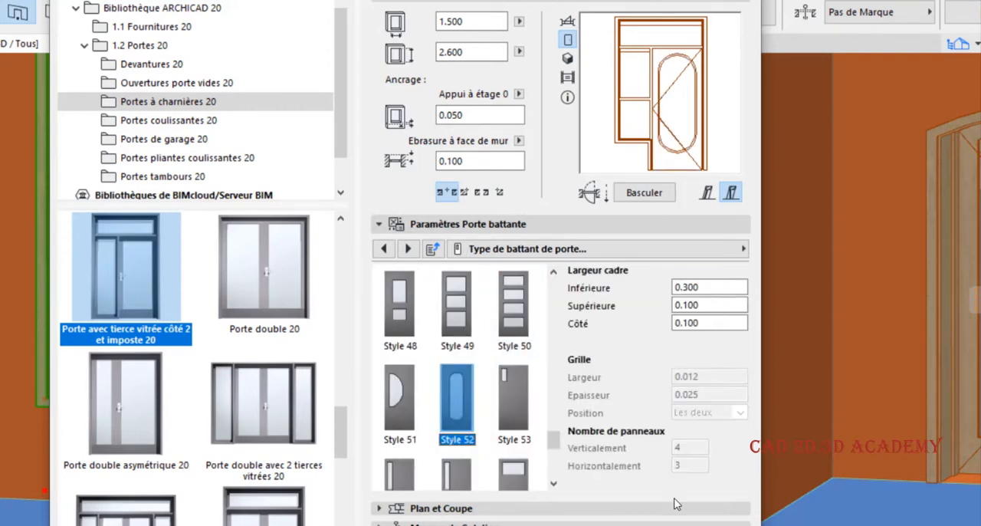
key(Return)
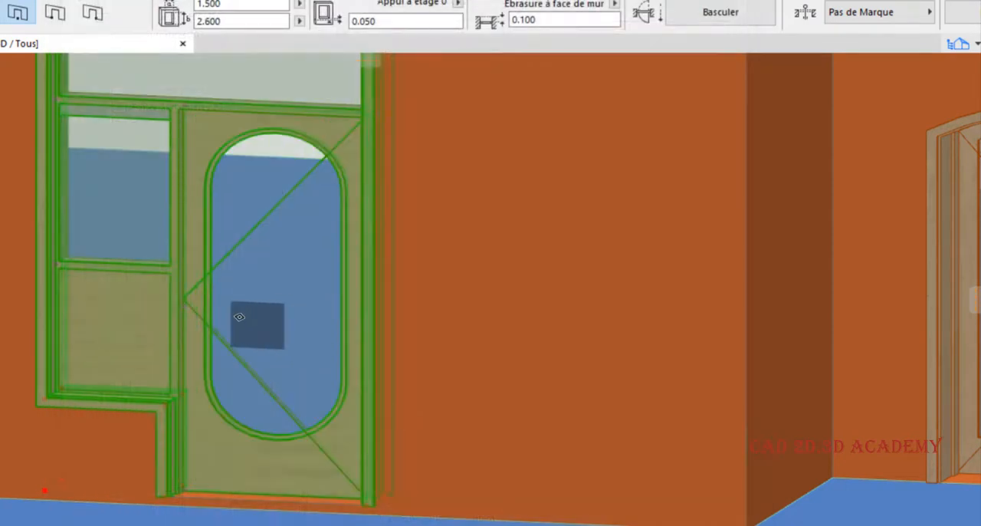
scroll(263, 314, down, 4)
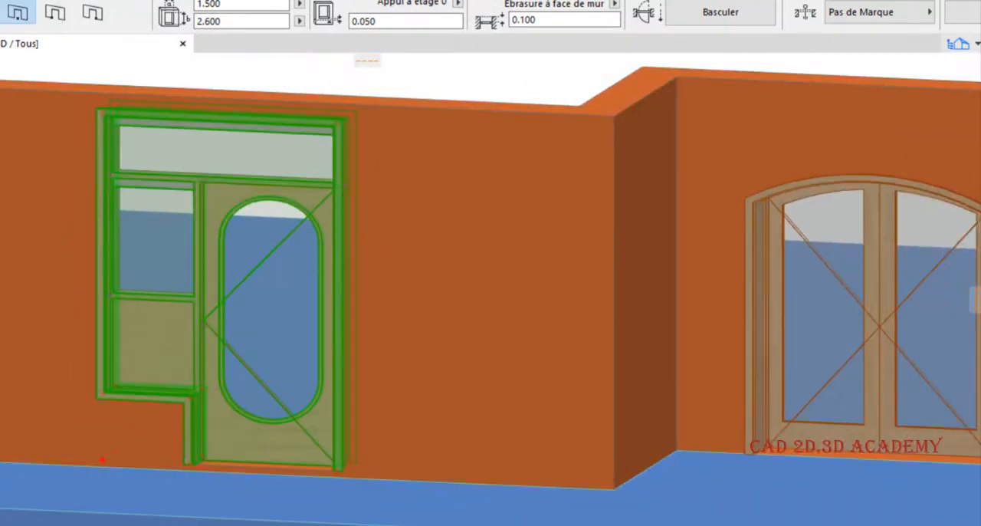
- Reopen the door's settings, choose the custom leaf style (Battant d...) without naming a leaf, and apply it
key(ctrl+t)
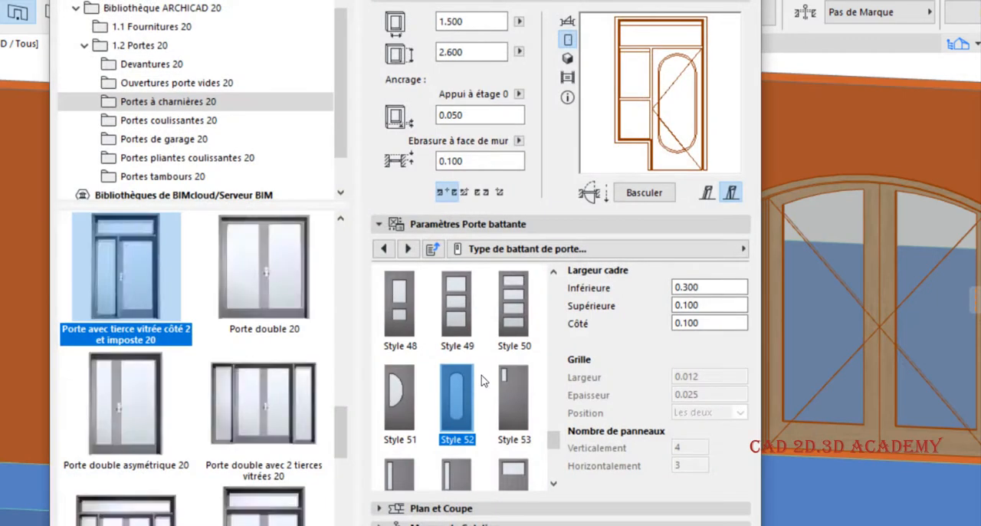
scroll(482, 380, down, 1)
scroll(483, 380, down, 2)
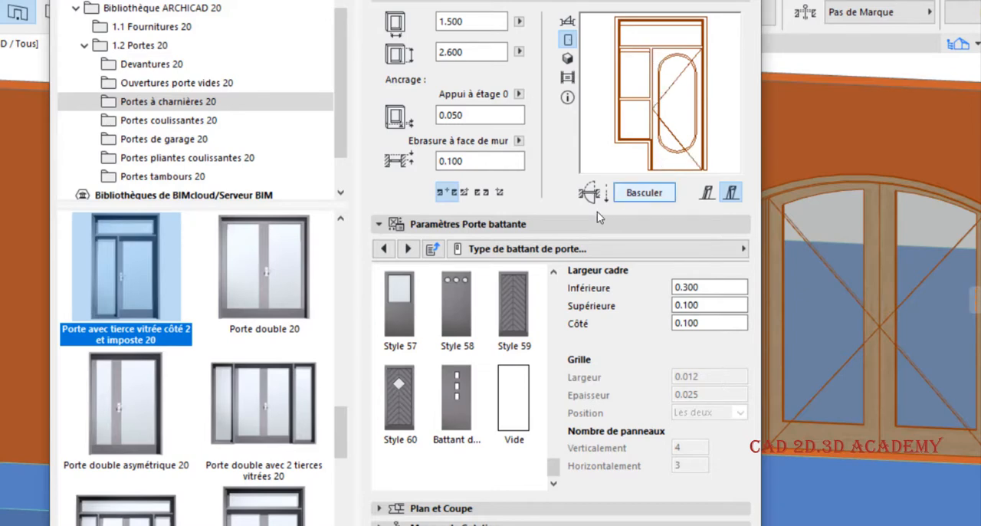
click(464, 414)
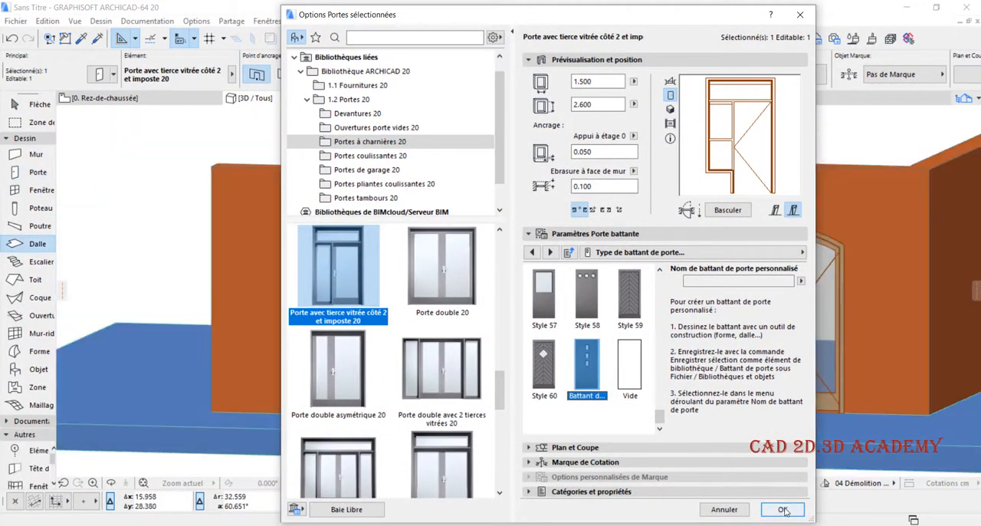
click(783, 510)
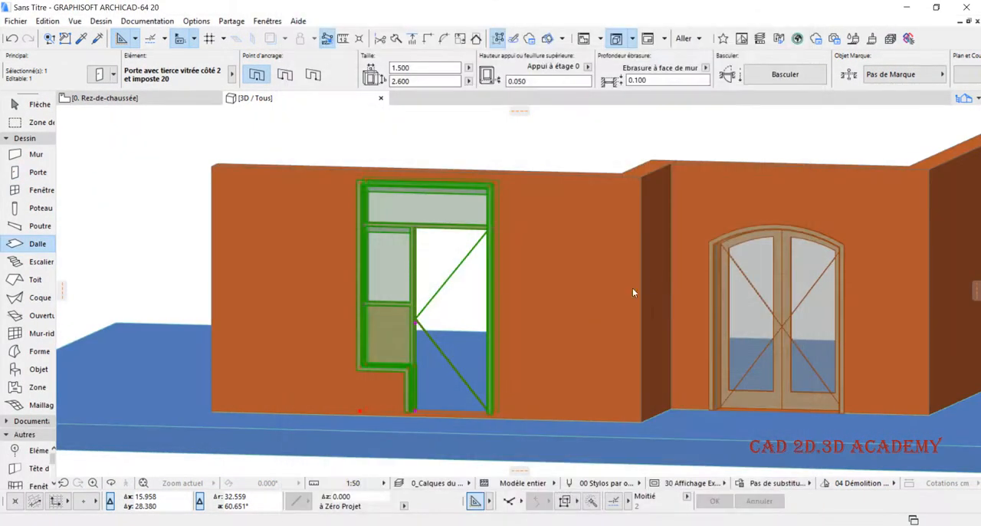
- Switch to the Rez-de-chaussée floor plan and select the single door with the glazed side panel
click(159, 105)
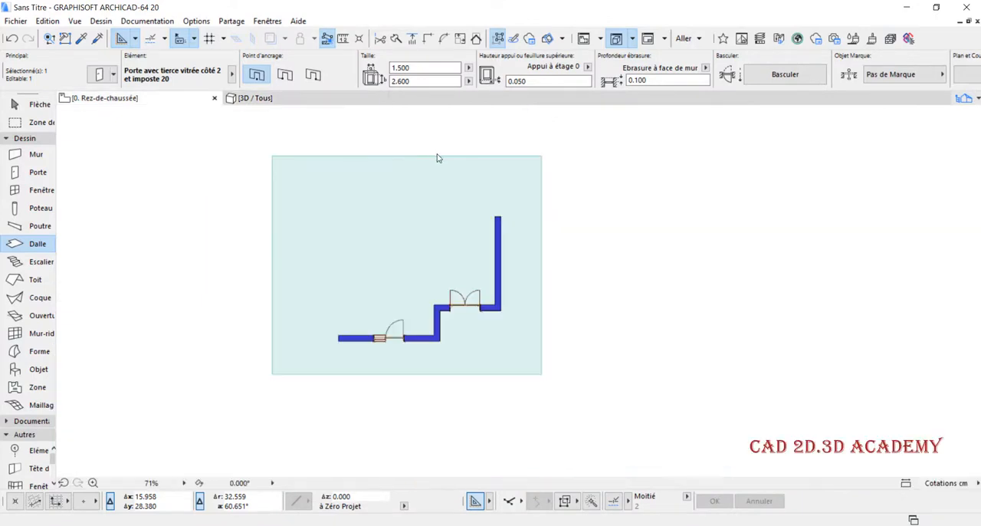
scroll(222, 199, down, 3)
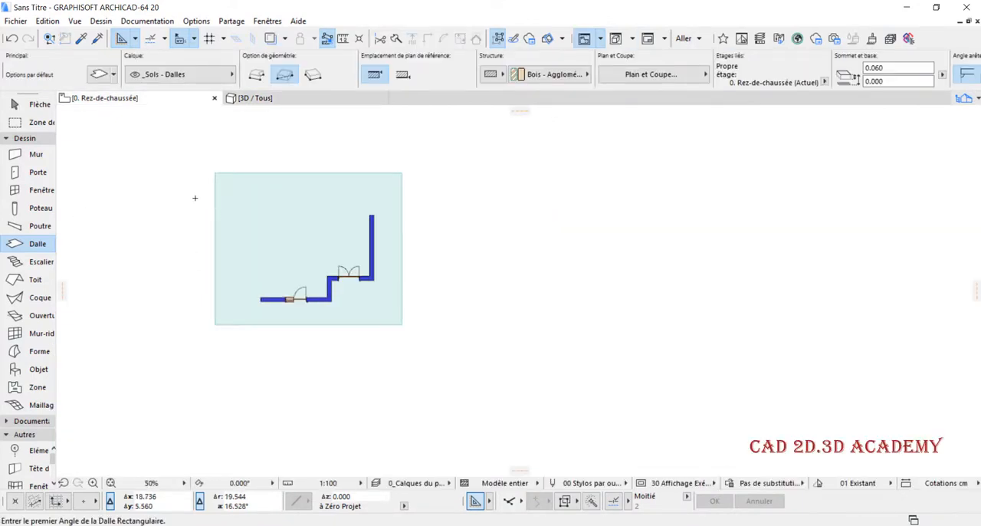
scroll(325, 268, up, 5)
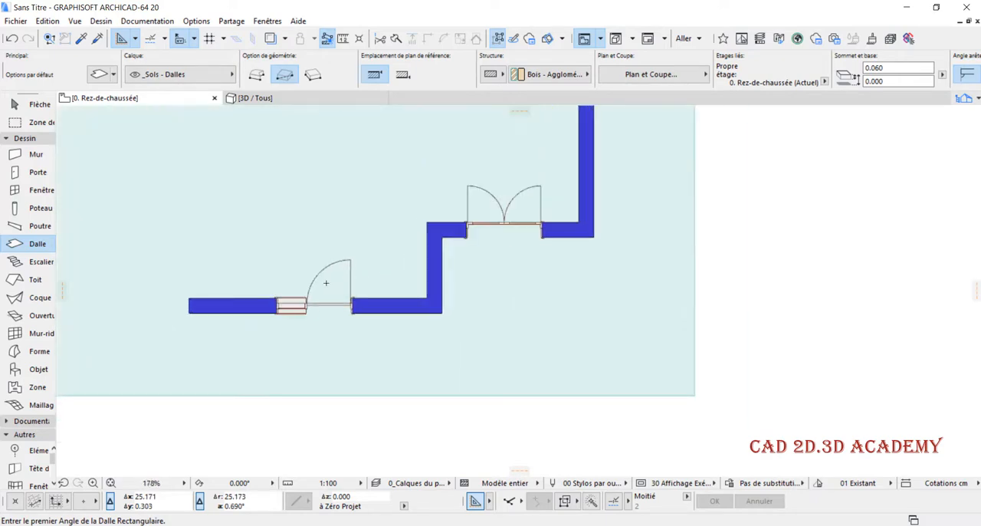
shift+click(326, 283)
scroll(322, 285, up, 2)
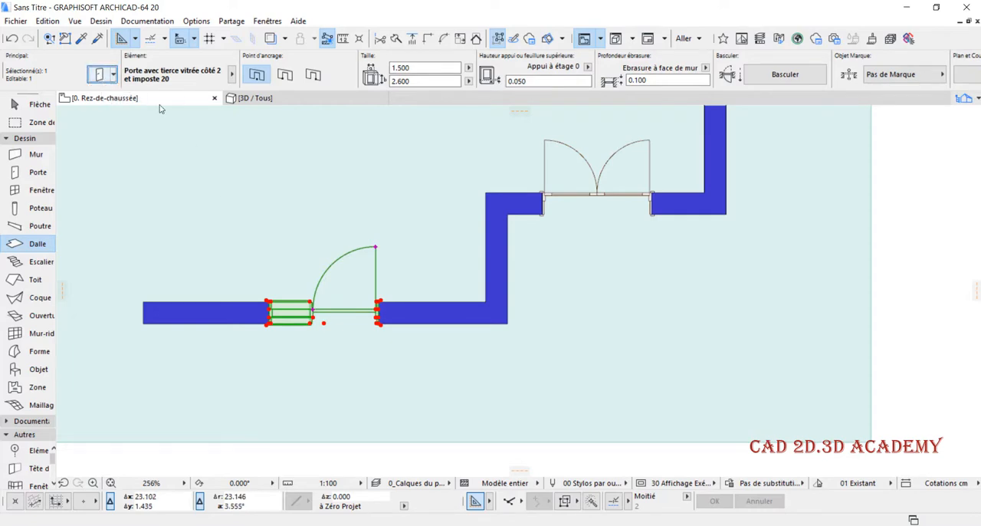
- Review the selected door's Tailles nominales et tolérance parameters, close the settings without applying them, and deselect the door
key(ctrl+t)
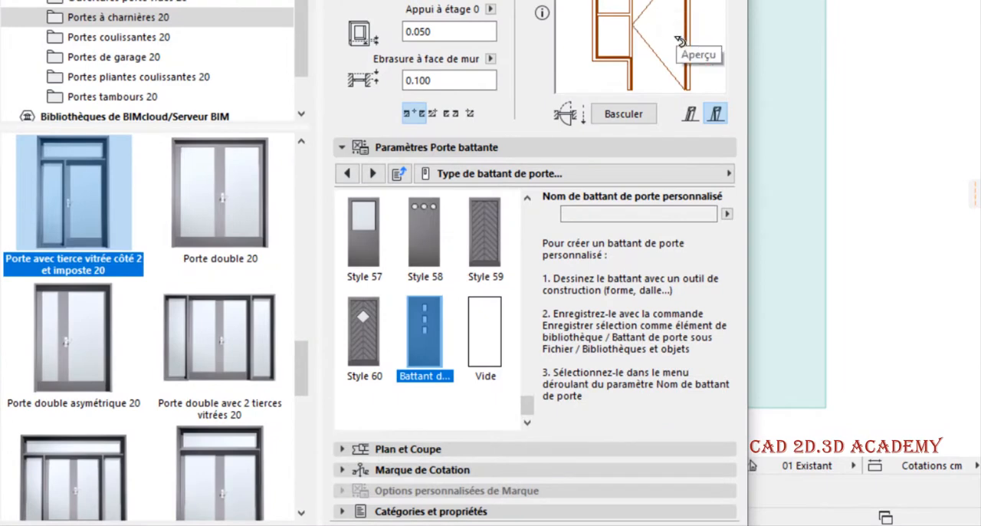
click(674, 176)
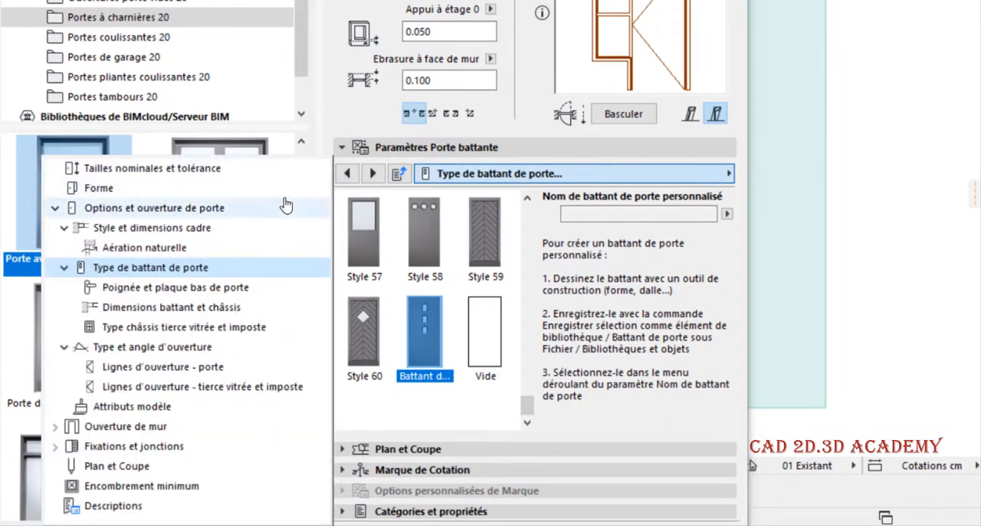
click(167, 173)
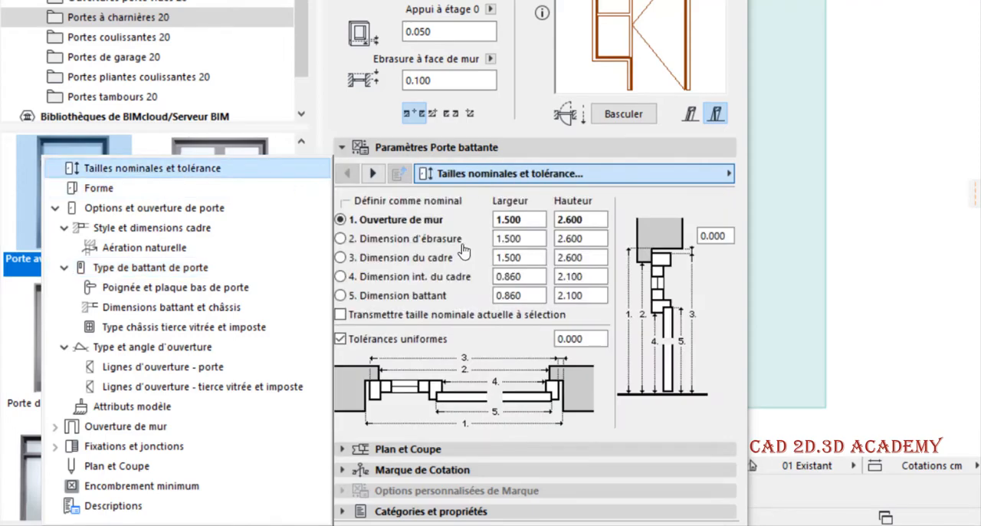
click(715, 348)
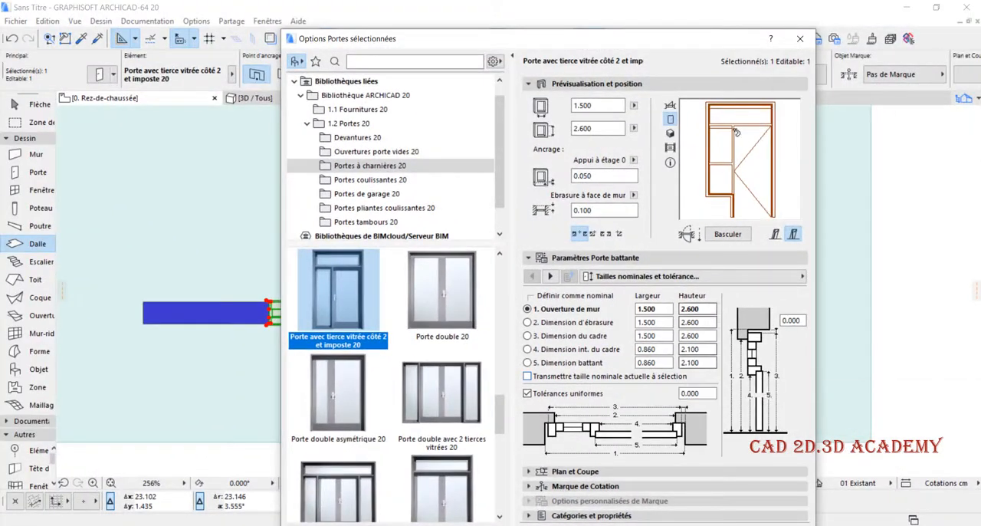
click(800, 38)
scroll(802, 263, down, 3)
key(Escape)
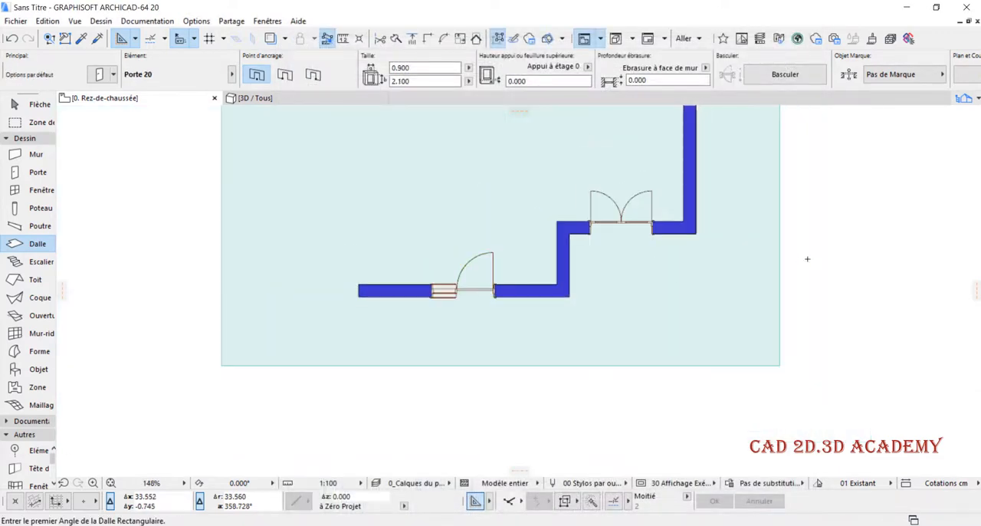
scroll(256, 328, down, 4)
scroll(393, 308, down, 2)
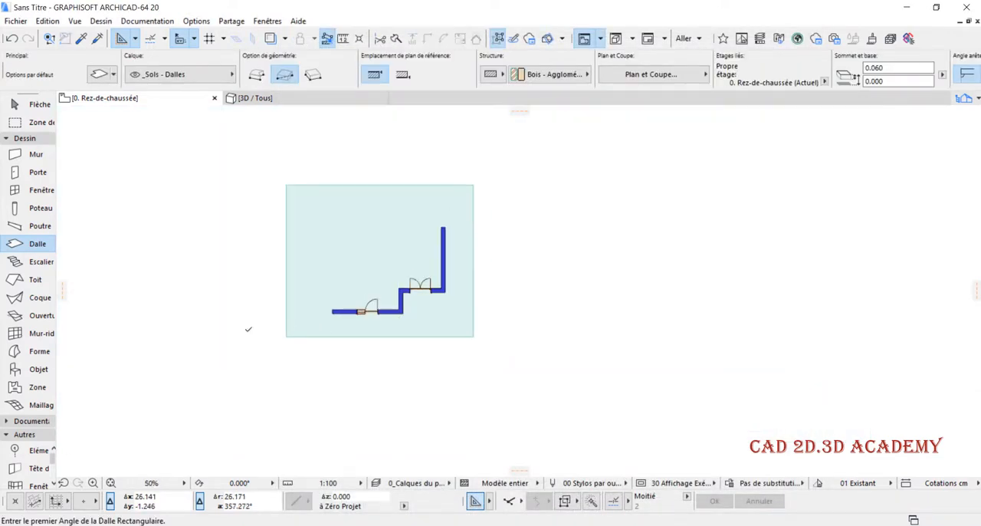
- Draw a 0.86 m horizontal single line in the empty area to the left of the slab
scroll(115, 318, up, 4)
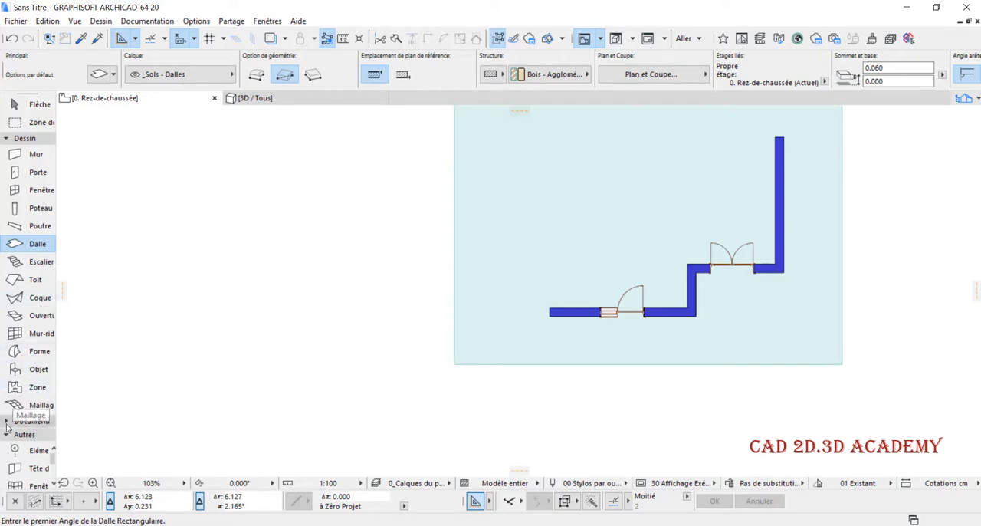
click(26, 138)
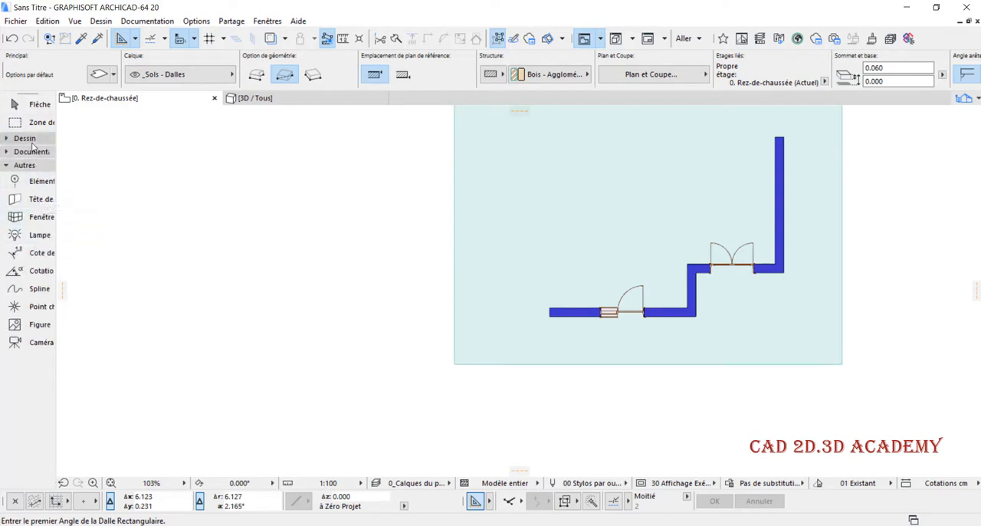
click(31, 152)
click(35, 256)
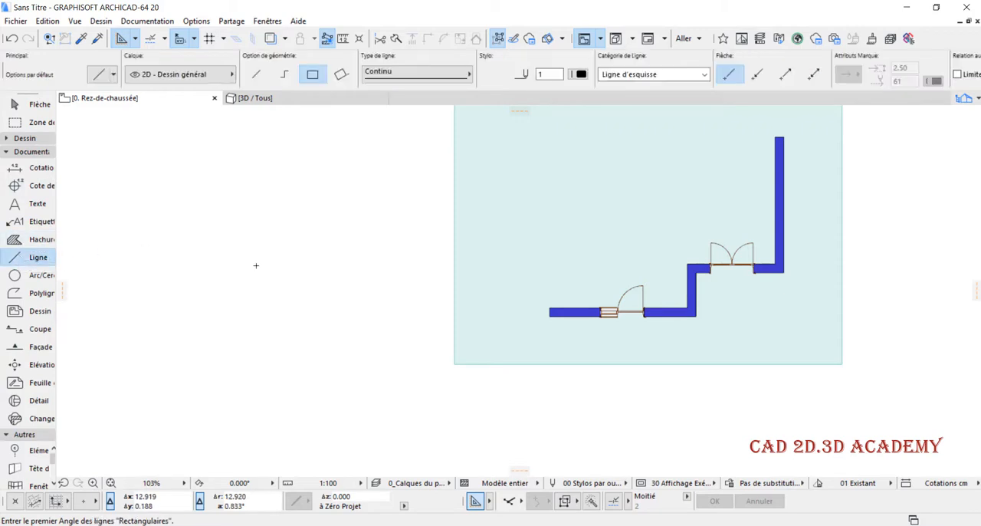
click(256, 73)
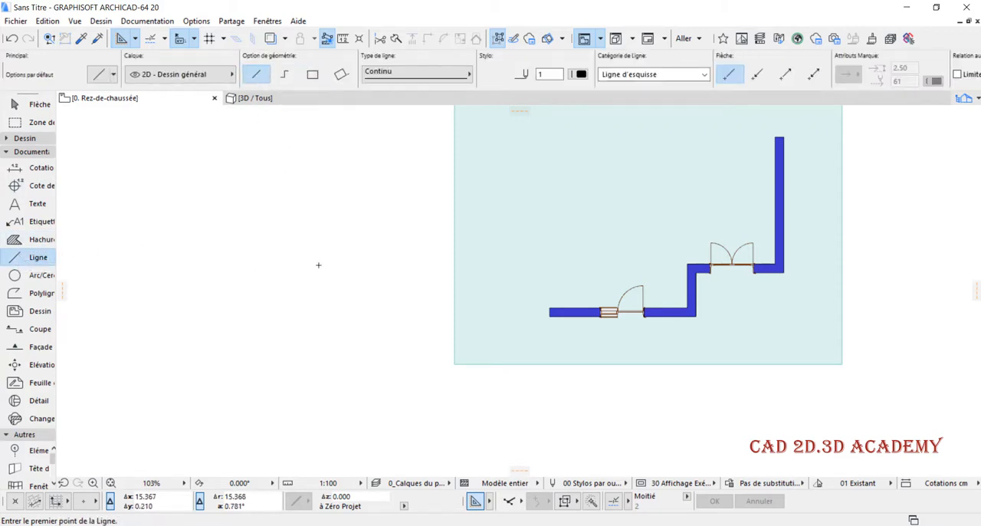
click(225, 284)
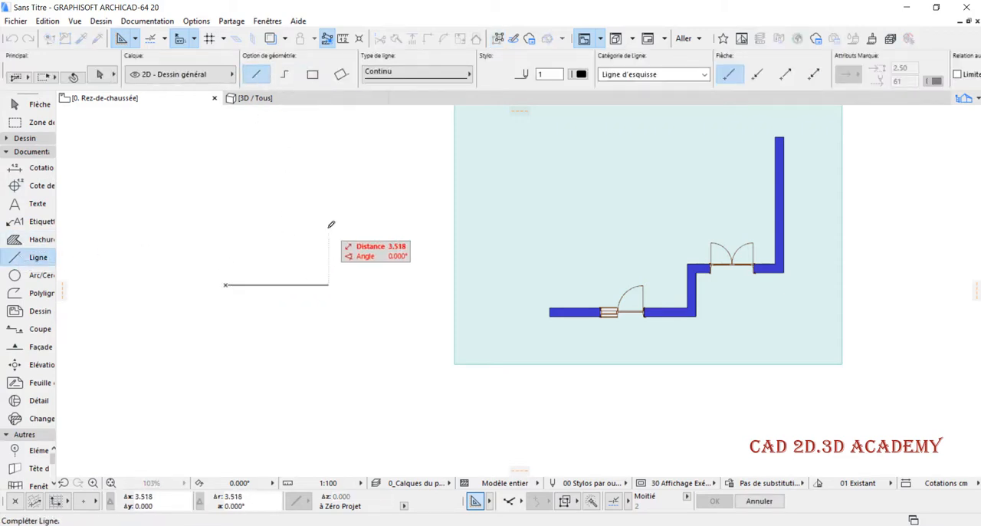
key(Tab)
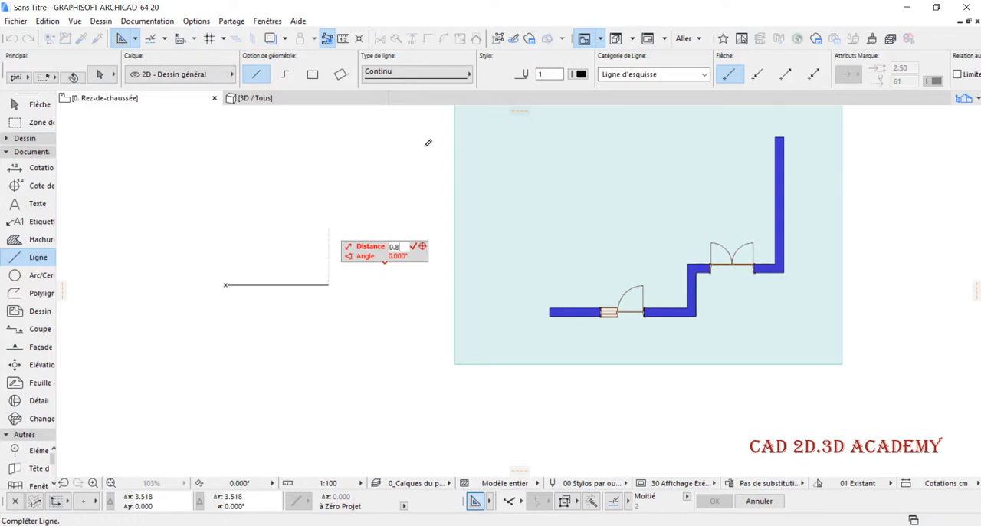
text(0.86)
key(Return)
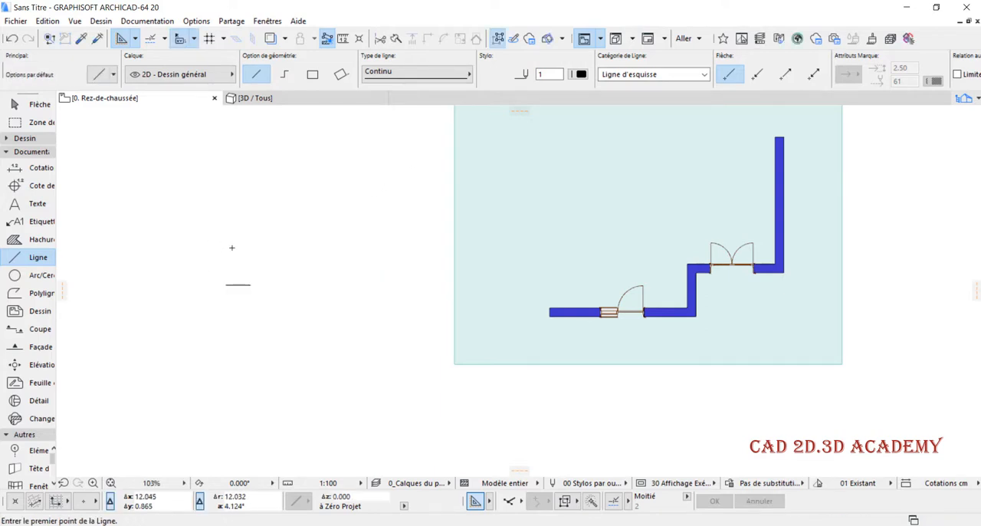
- Complete the door-leaf rectangle with a chained line rising 2.1 m from the line's right end and returning to its left end
click(284, 74)
scroll(234, 264, up, 4)
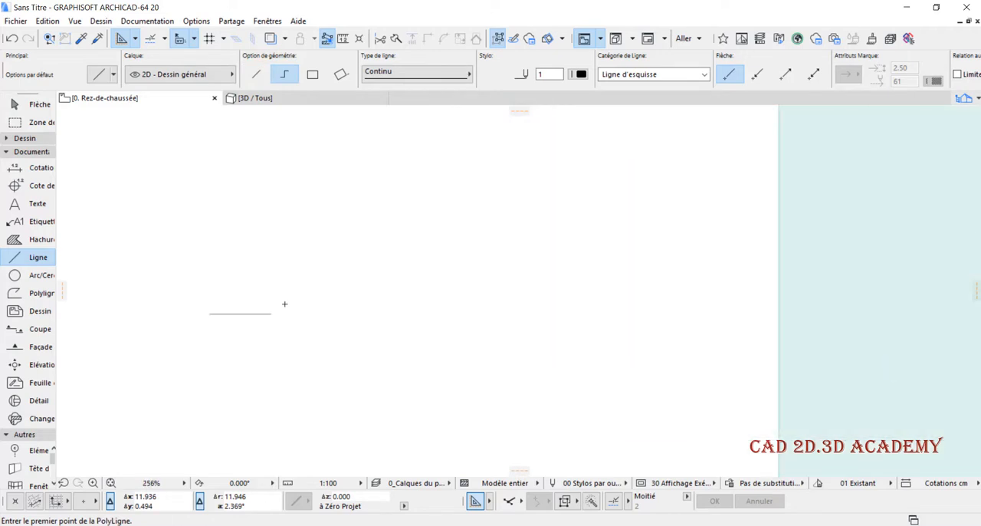
click(272, 313)
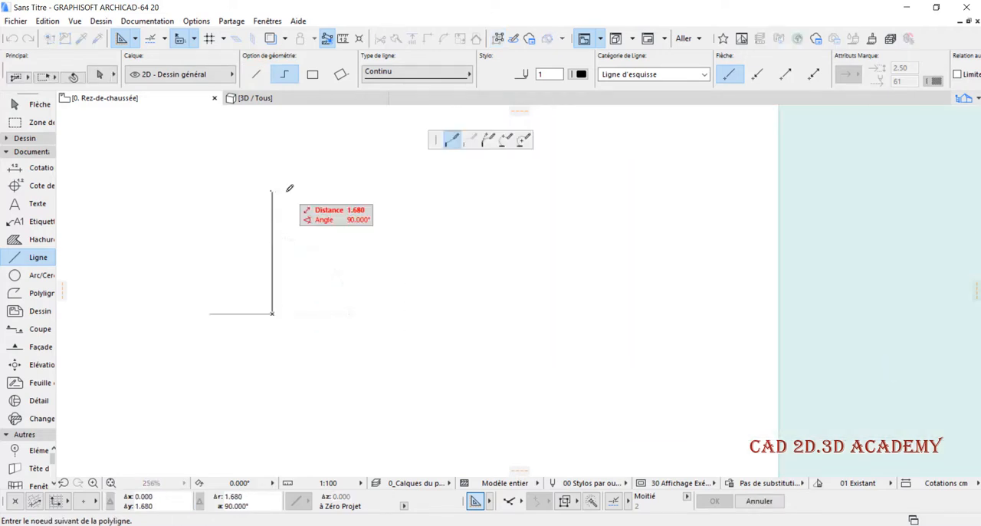
key(Tab)
text(2.)
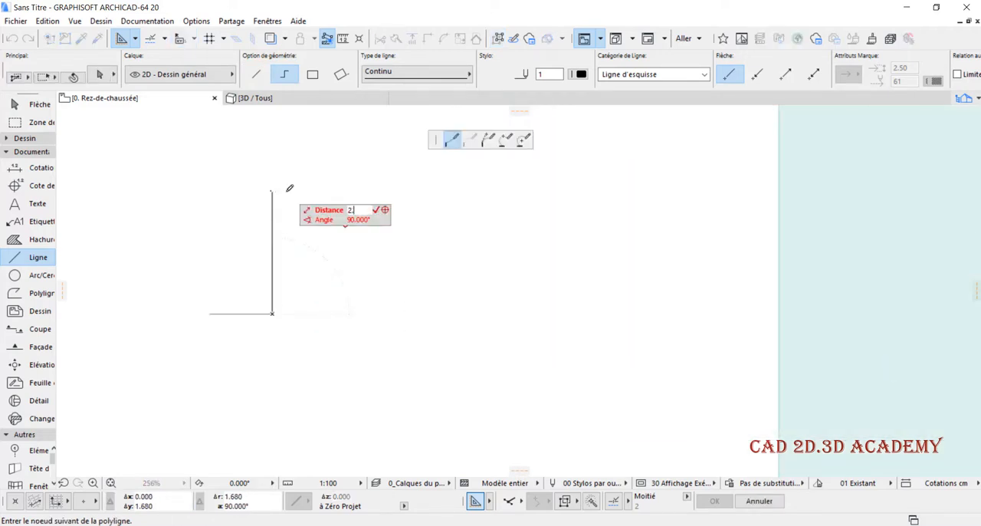
text(1)
key(Return)
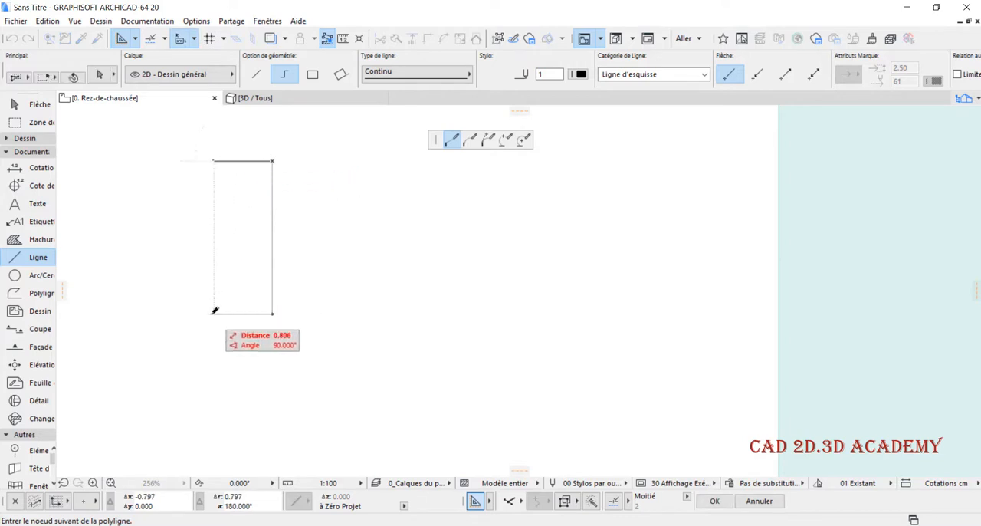
double_click(210, 313)
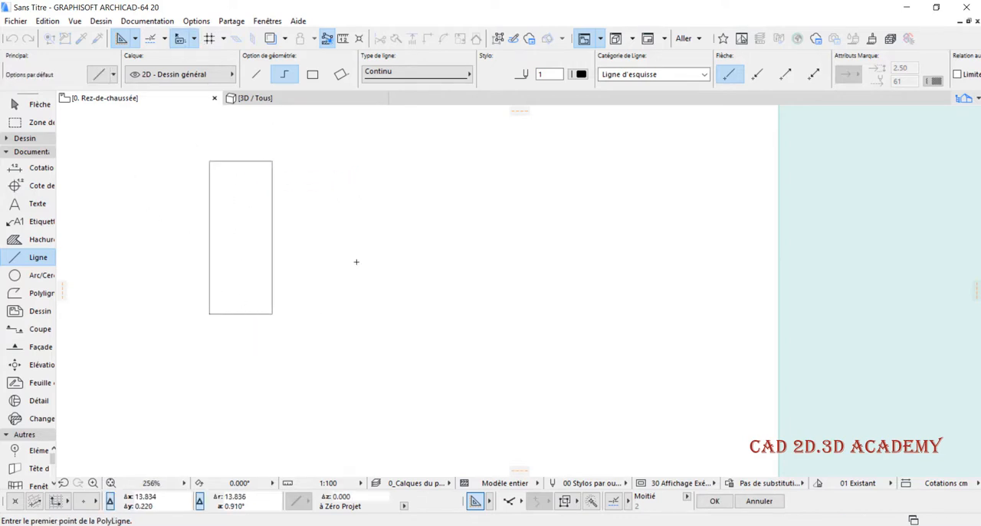
- Draw a four-point S-shaped spline running down the right half of the leaf rectangle and select it
scroll(356, 262, down, 2)
scroll(206, 238, up, 2)
scroll(286, 212, up, 1)
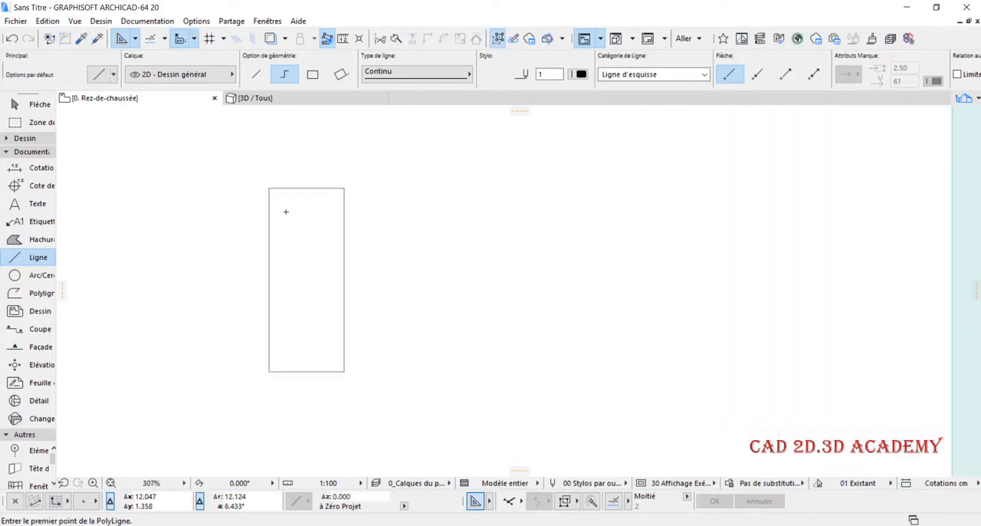
scroll(286, 212, up, 1)
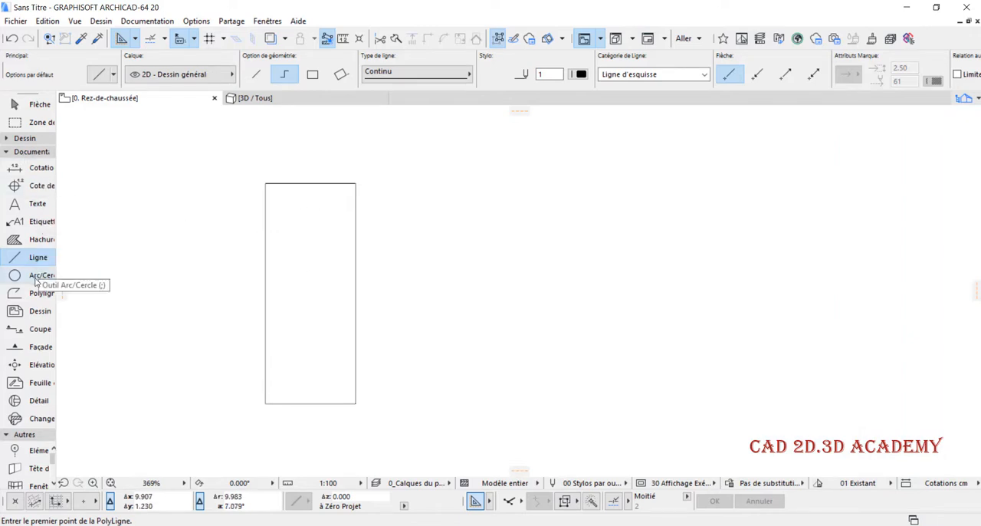
click(34, 152)
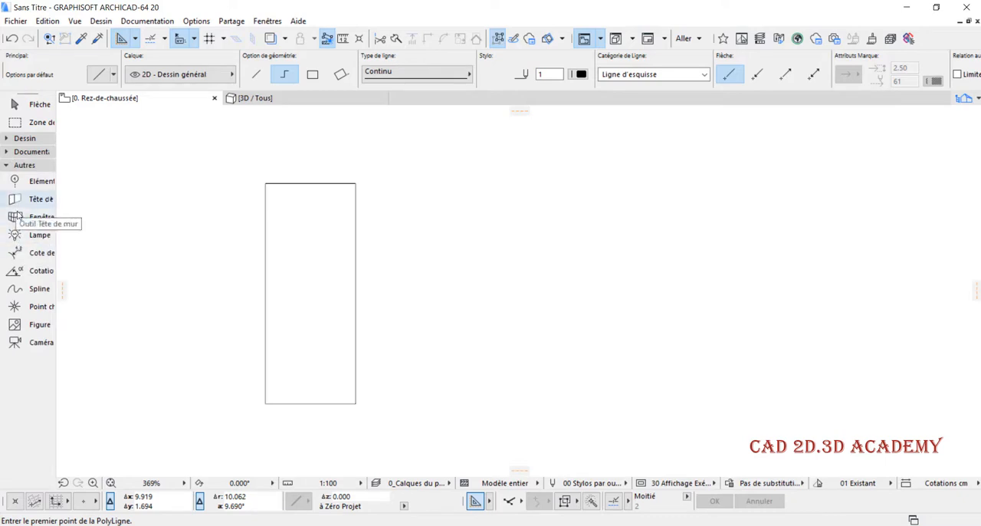
click(36, 288)
scroll(319, 218, up, 1)
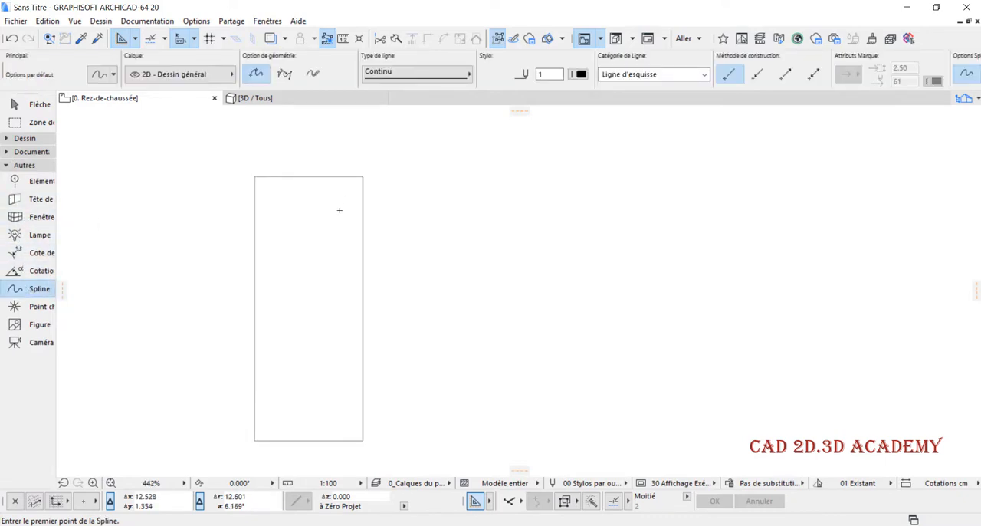
click(342, 202)
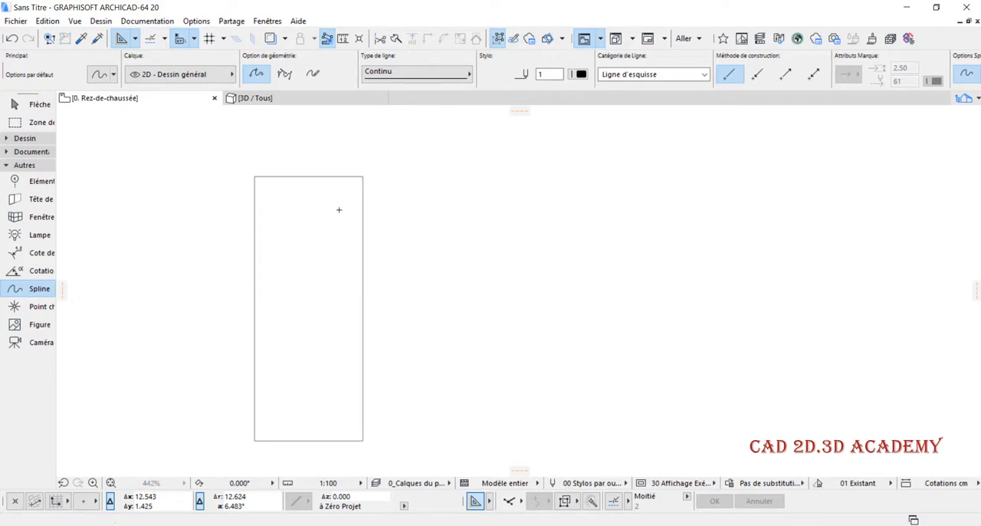
click(312, 269)
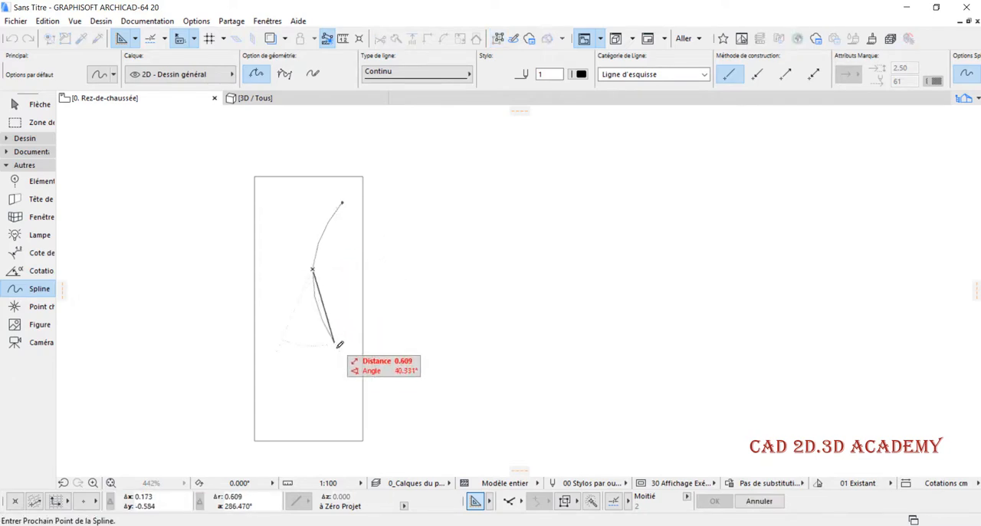
click(346, 405)
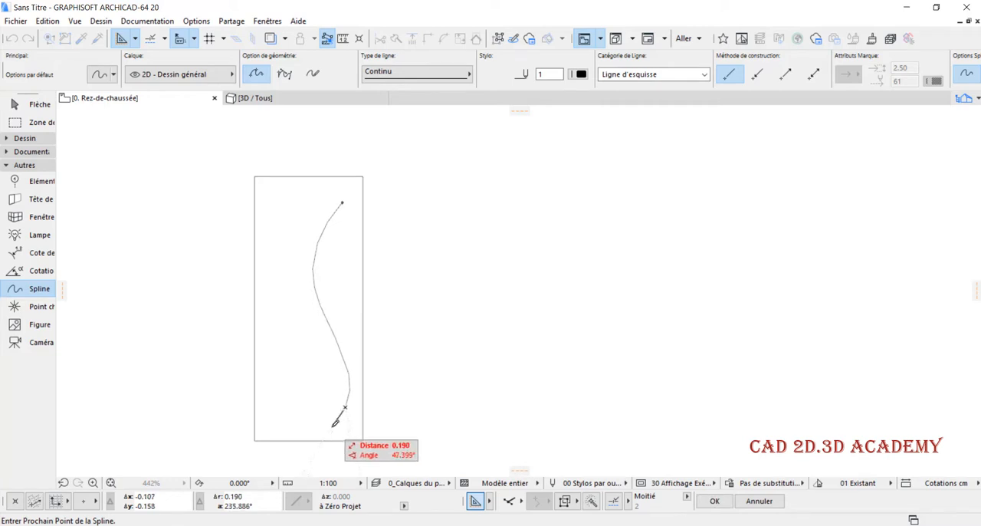
double_click(332, 426)
shift+drag(345, 253, 301, 268)
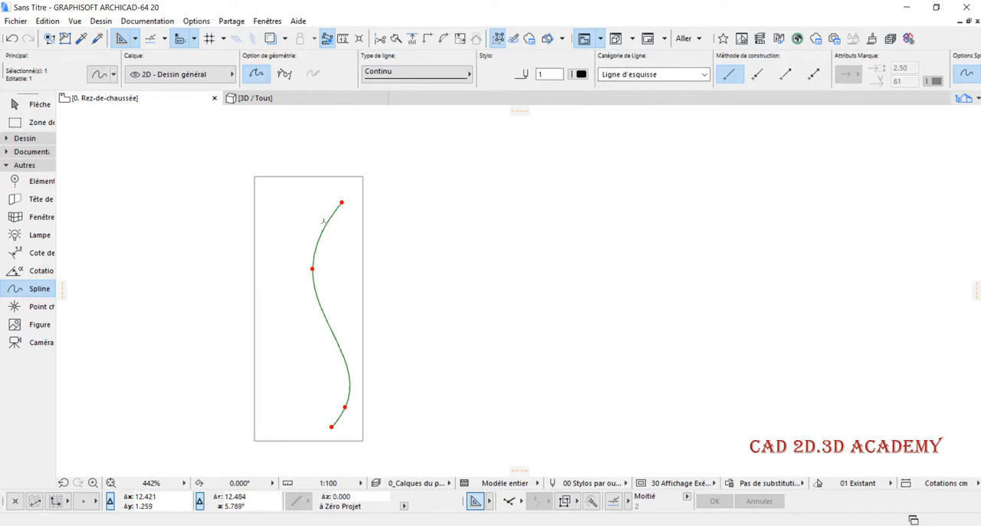
scroll(309, 219, up, 3)
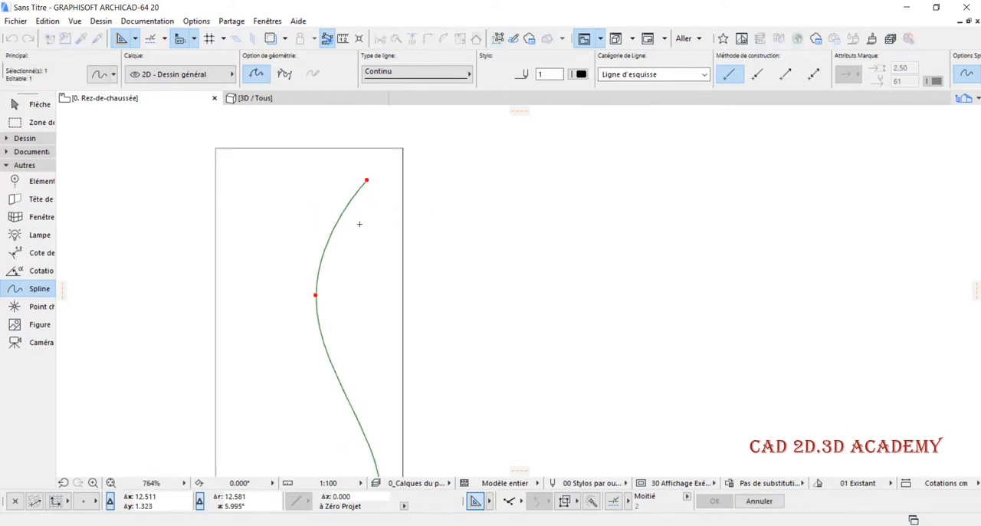
scroll(367, 230, down, 1)
scroll(337, 284, up, 1)
key(ctrl+shift+d)
scroll(317, 264, up, 4)
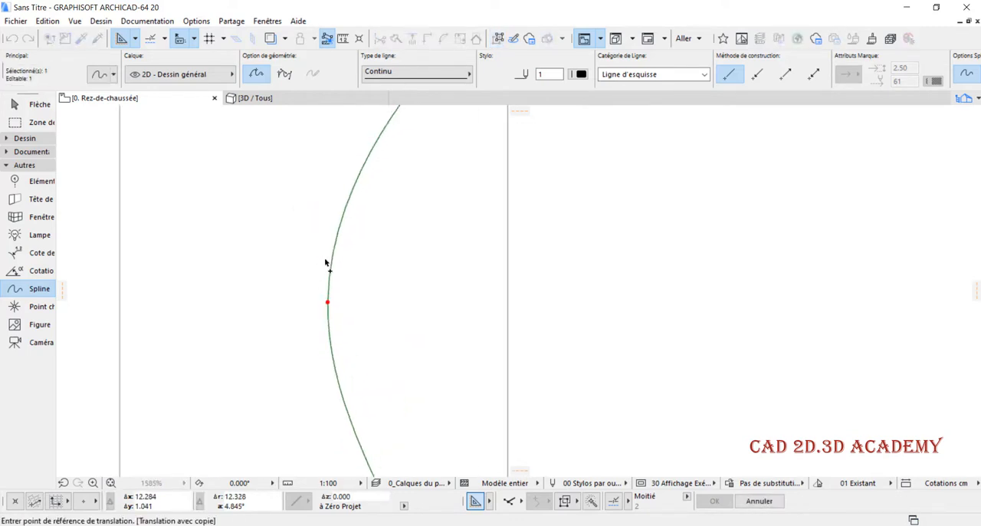
scroll(325, 267, up, 2)
scroll(337, 254, down, 10)
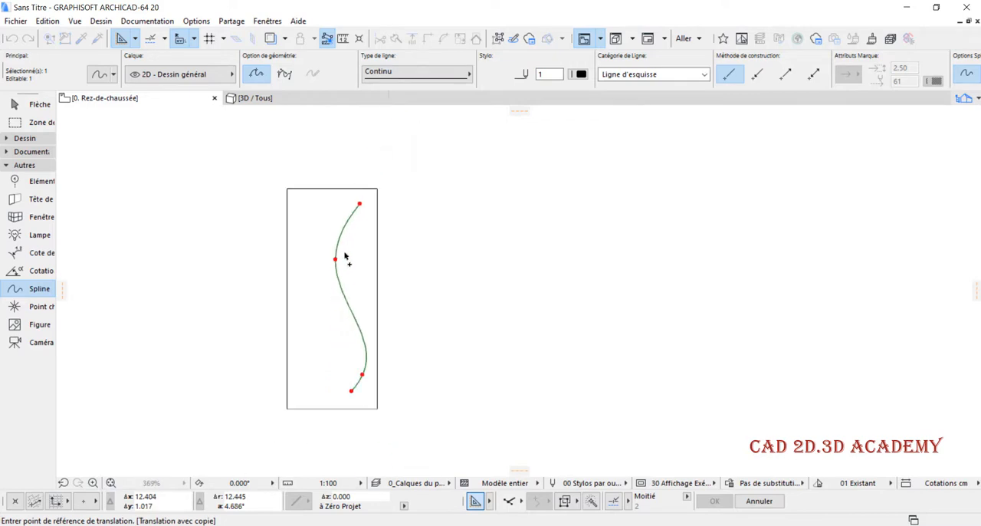
key(Escape)
- Reshape the selected spline by slightly shifting its top end and its two intermediate nodes to smooth the S-curve
click(335, 259)
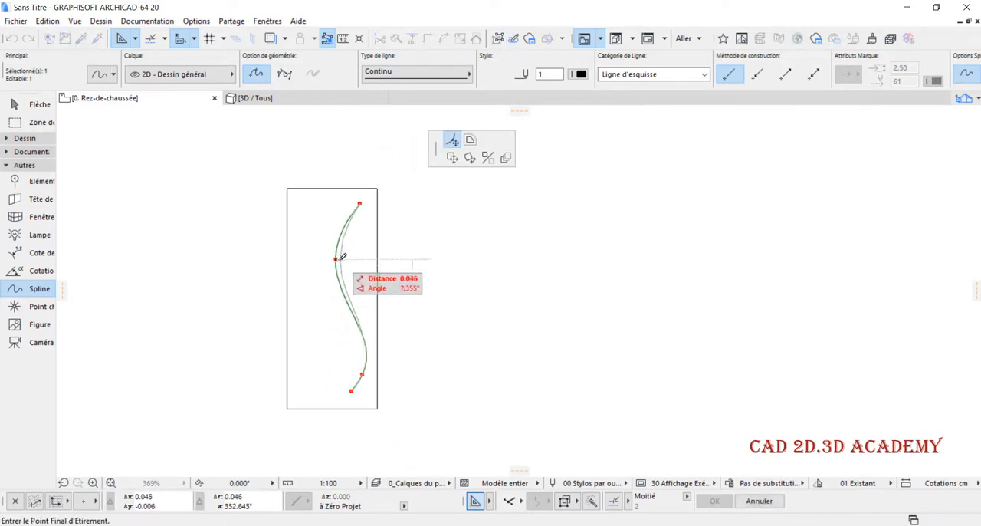
click(339, 261)
click(362, 373)
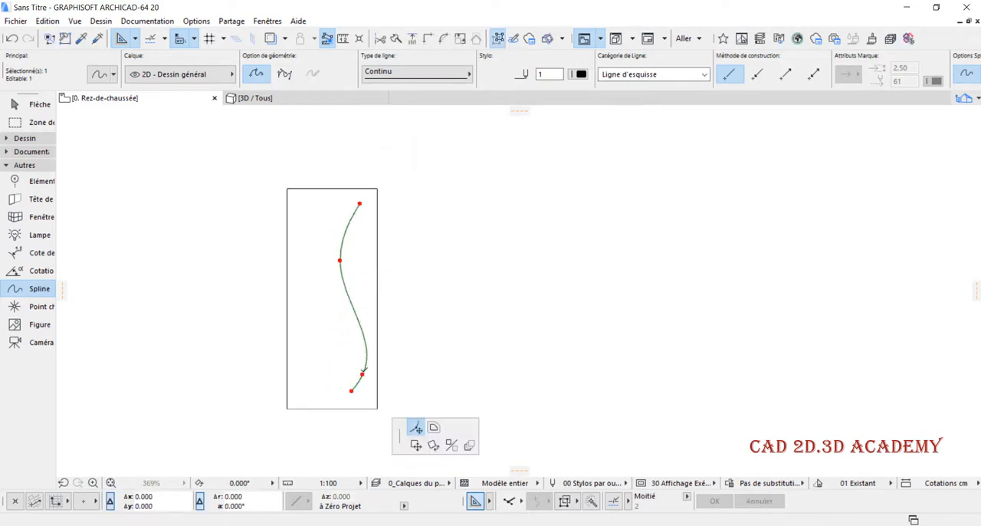
click(365, 368)
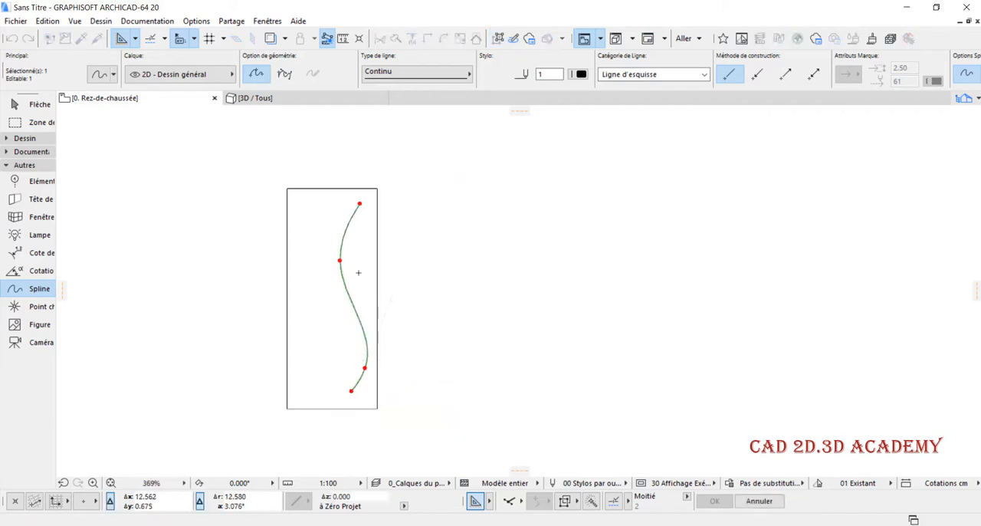
click(360, 202)
click(364, 202)
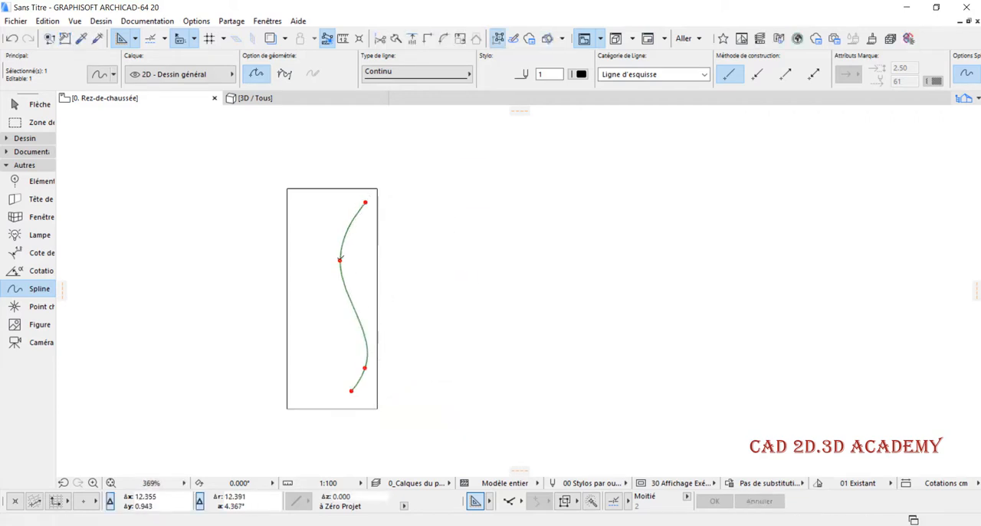
click(340, 260)
click(341, 261)
click(365, 368)
click(361, 365)
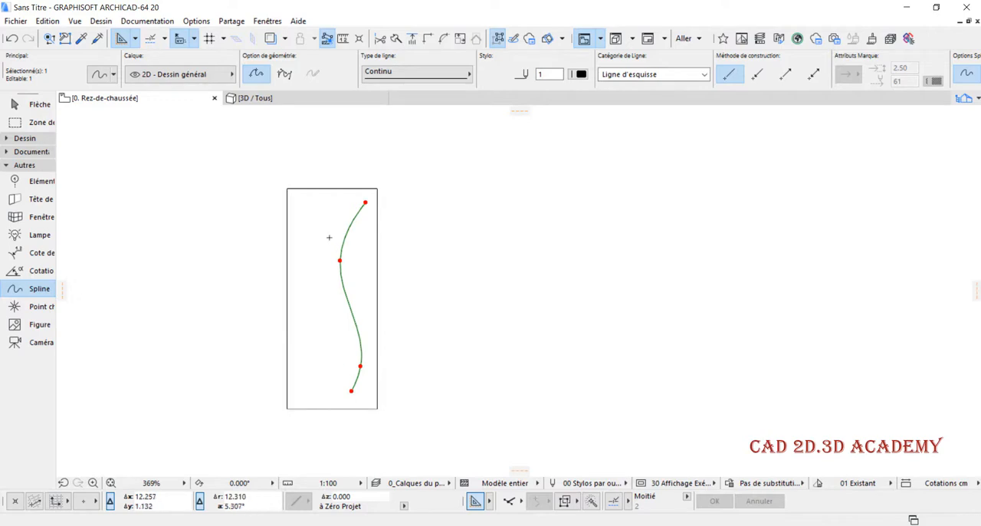
- Copy the spline a short distance to the left to form a narrow curved band, and clear the selection
scroll(332, 229, up, 3)
key(ctrl+shift+d)
scroll(356, 201, up, 4)
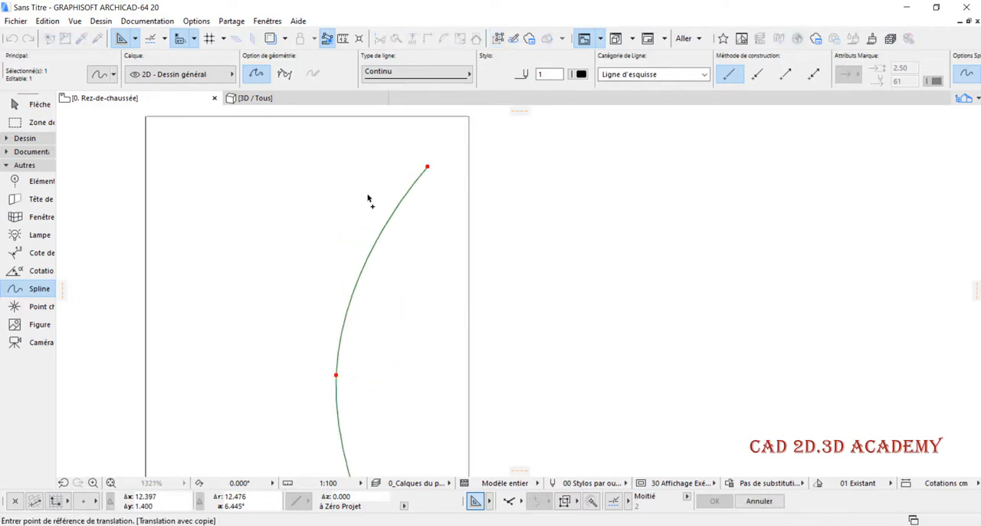
click(408, 190)
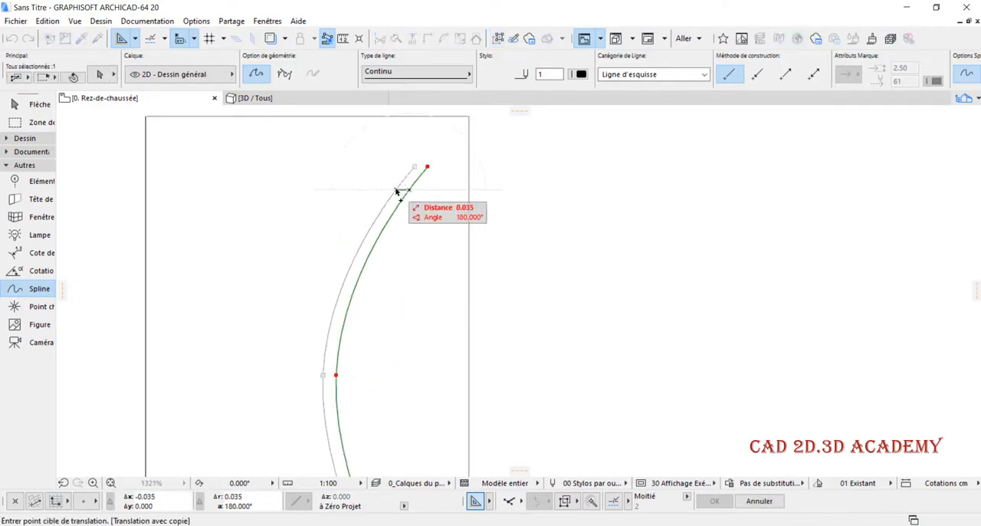
click(401, 193)
scroll(390, 270, down, 7)
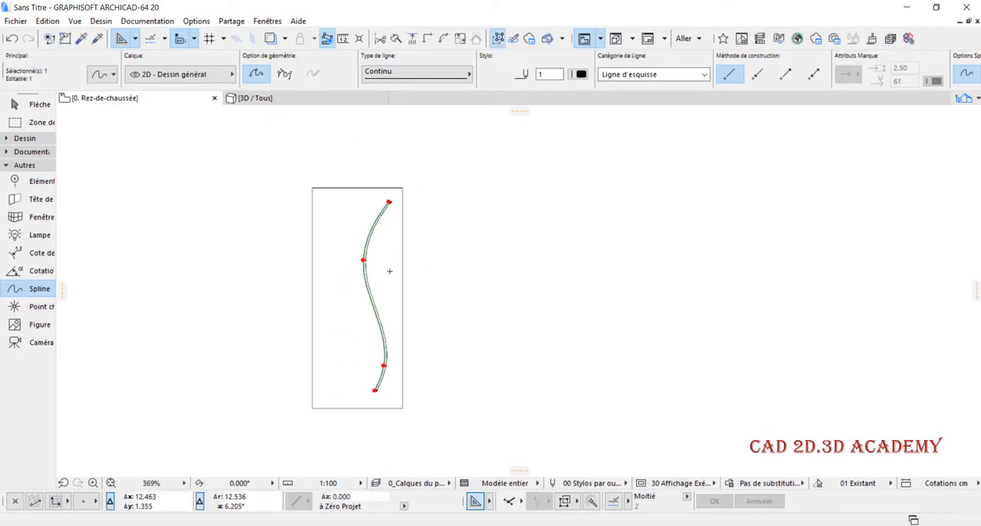
scroll(387, 295, up, 15)
key(Escape)
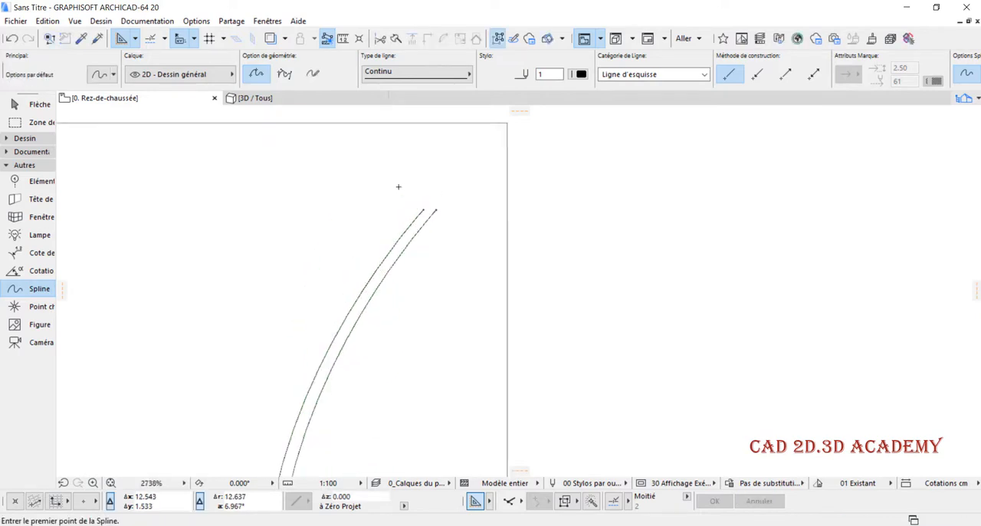
- Join the upper ends of the two parallel splines with a short spline segment
click(483, 225)
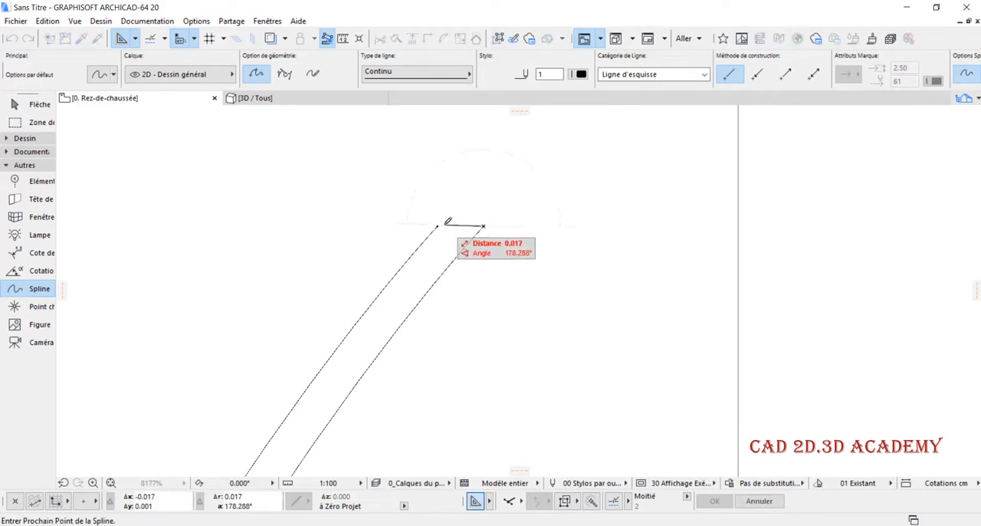
double_click(437, 226)
scroll(450, 222, down, 10)
scroll(405, 451, down, 2)
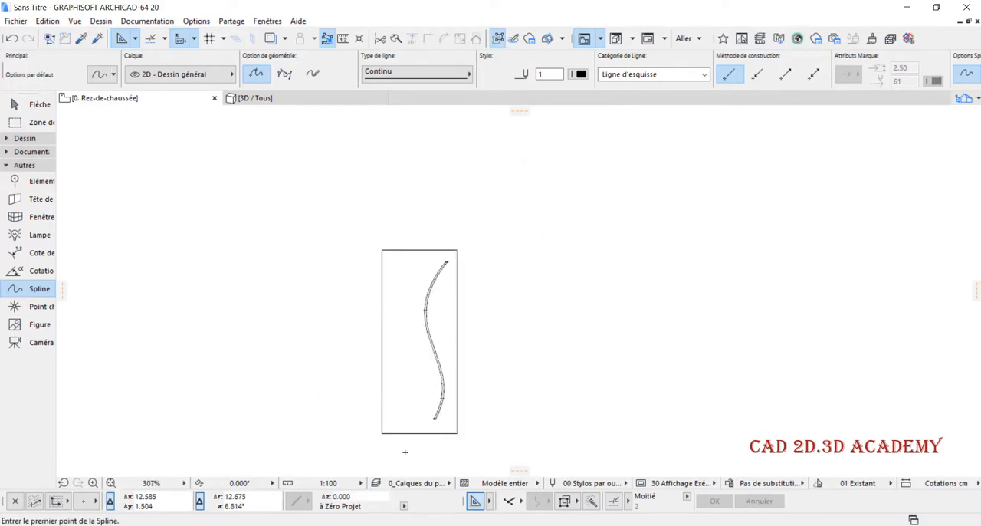
scroll(460, 383, up, 11)
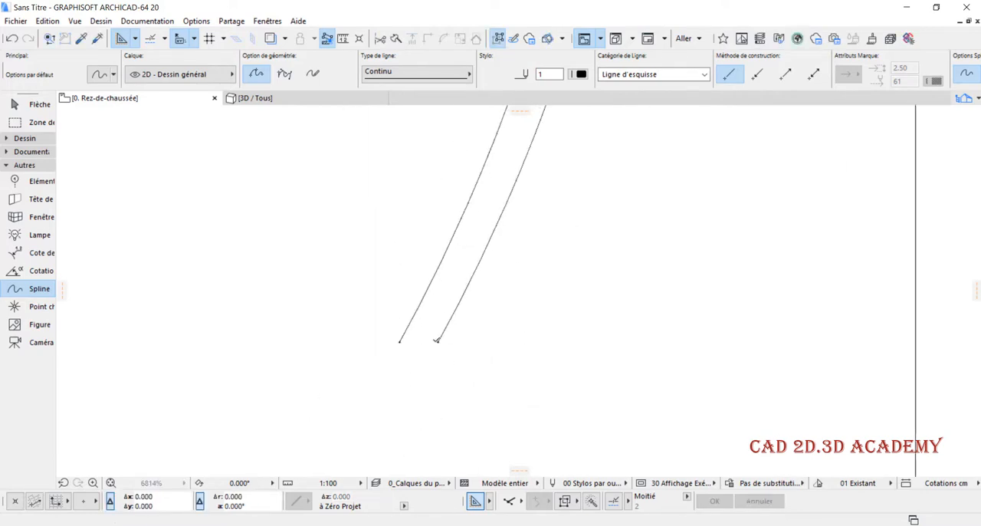
click(437, 341)
scroll(412, 328, down, 3)
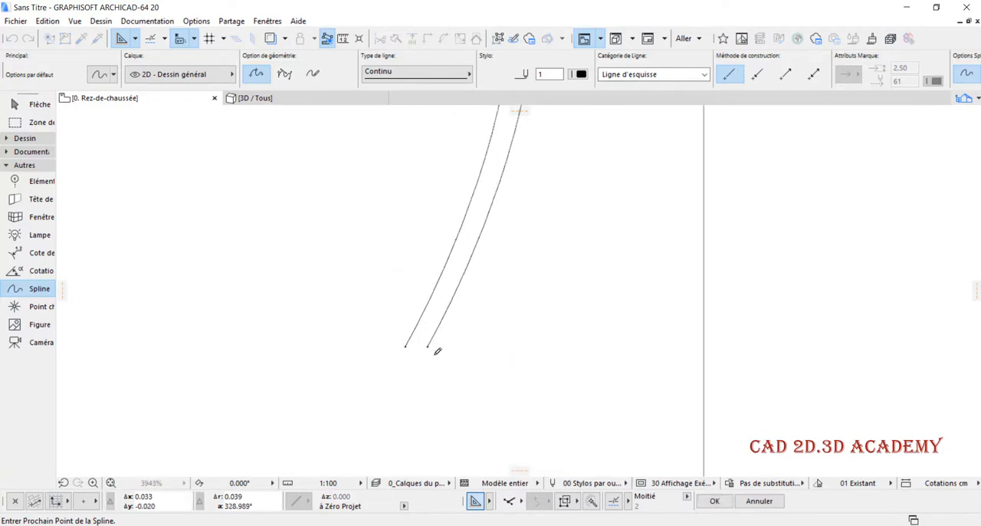
click(406, 354)
click(411, 340)
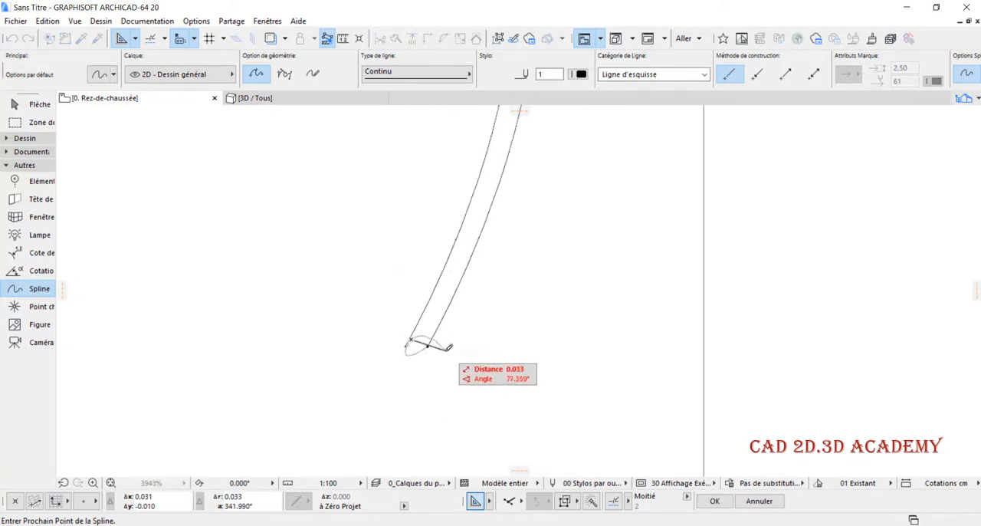
key(Escape)
- Join the lower ends of the two parallel splines with a short spline segment to close the band
scroll(415, 351, up, 4)
click(440, 341)
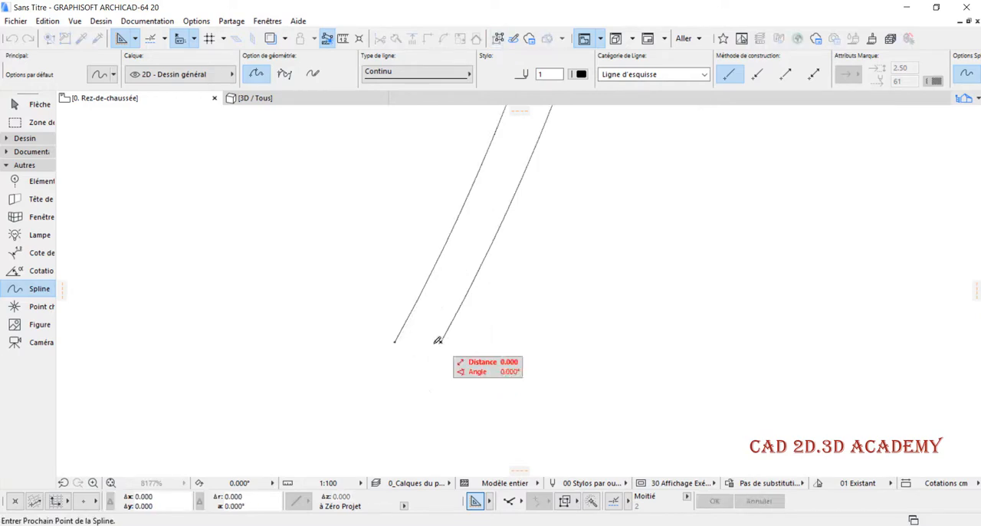
double_click(395, 342)
scroll(411, 369, down, 7)
scroll(474, 358, down, 9)
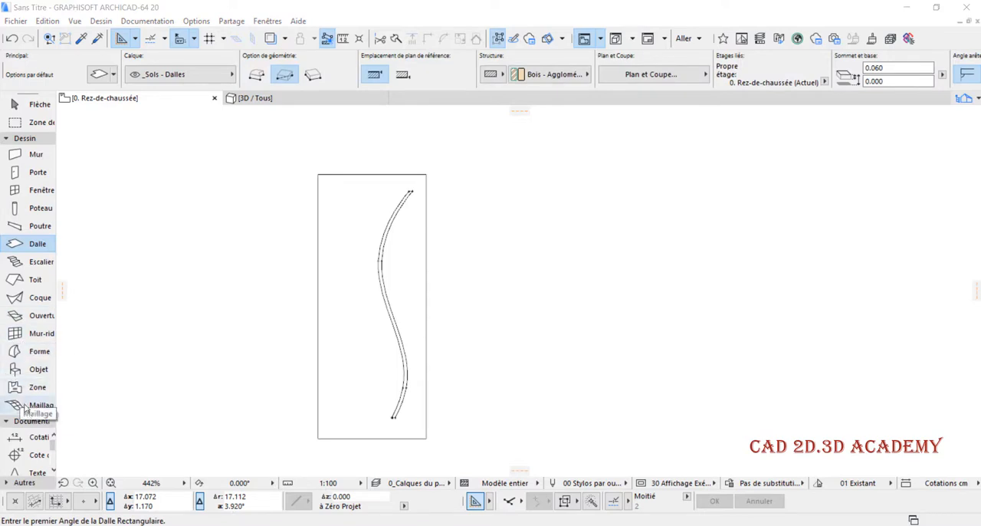
- Draw a circle with a radius of about 0.05 m in the upper part of the leaf, left of the curved band, and select it
click(25, 138)
click(25, 277)
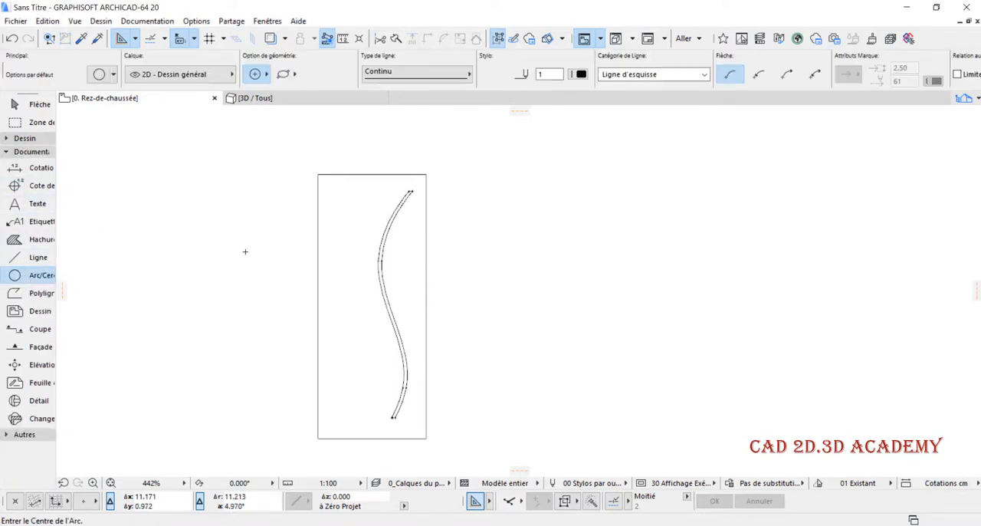
scroll(368, 198, up, 2)
click(366, 213)
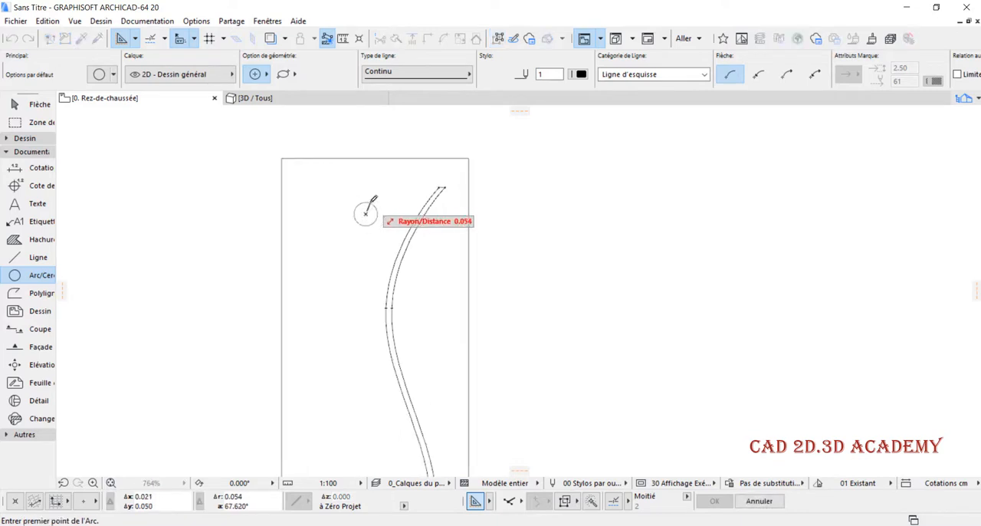
click(369, 202)
click(370, 202)
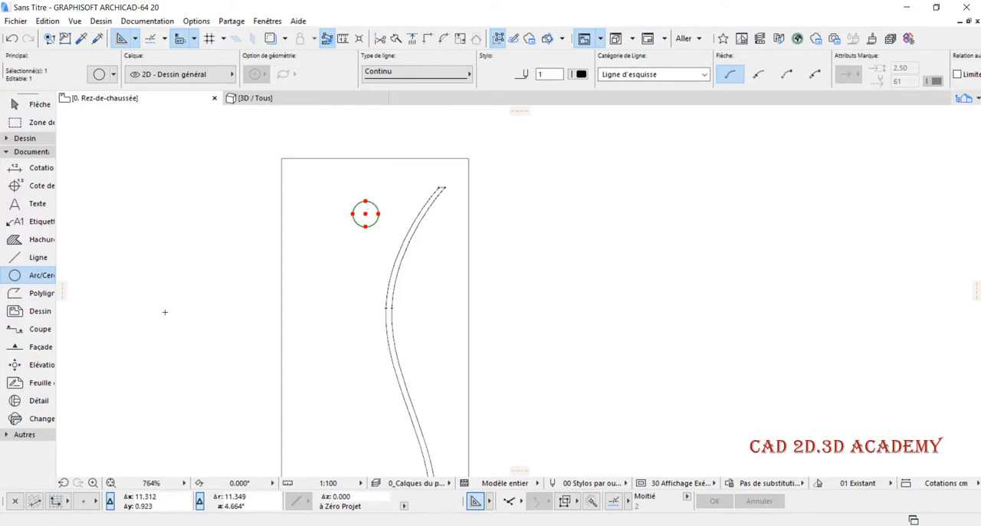
- Move the selected circle straight up a short distance toward the leaf's top edge and clear the selection
key(ctrl+d)
click(366, 214)
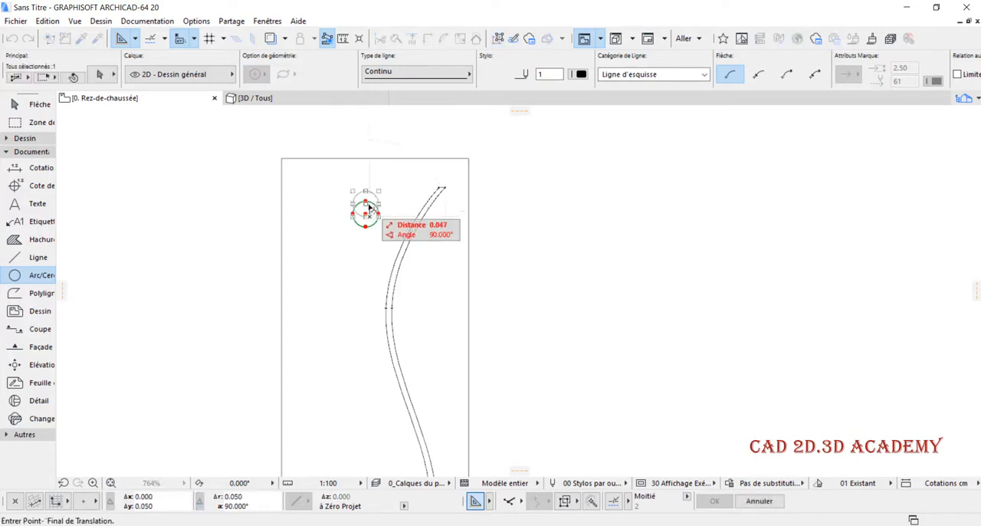
click(366, 198)
key(Escape)
scroll(434, 218, down, 3)
scroll(393, 207, down, 1)
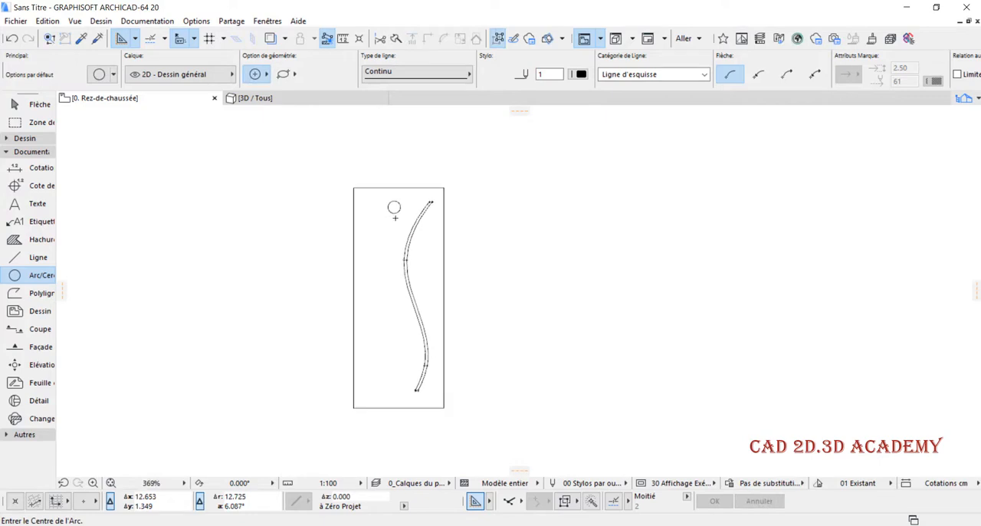
scroll(408, 233, up, 2)
scroll(373, 213, down, 1)
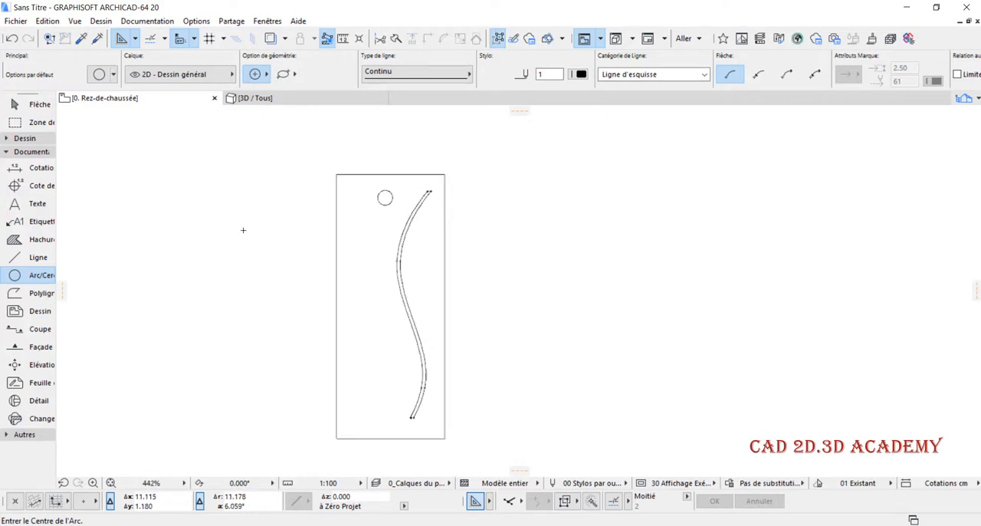
- Create a slab from the leaf's rectangular outline using the Magic Wand
click(35, 140)
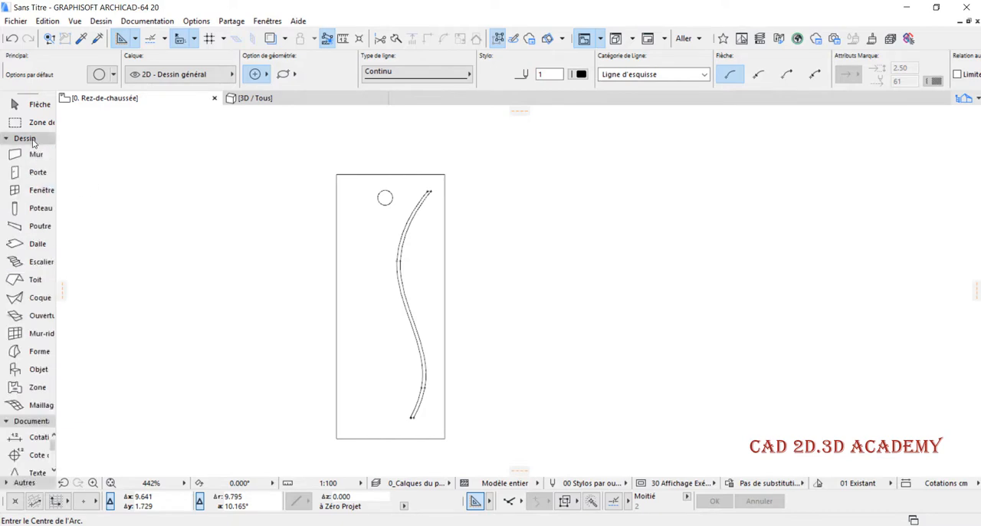
click(31, 245)
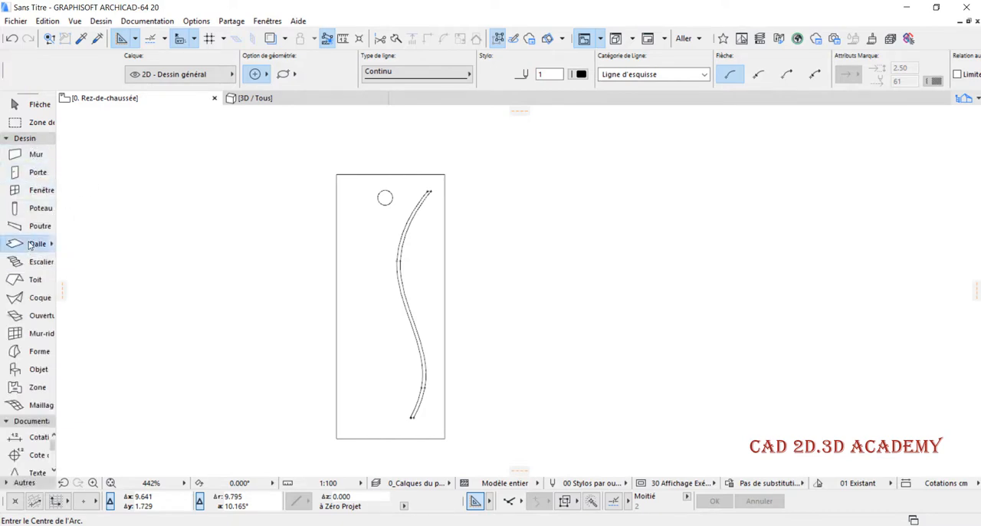
click(367, 253)
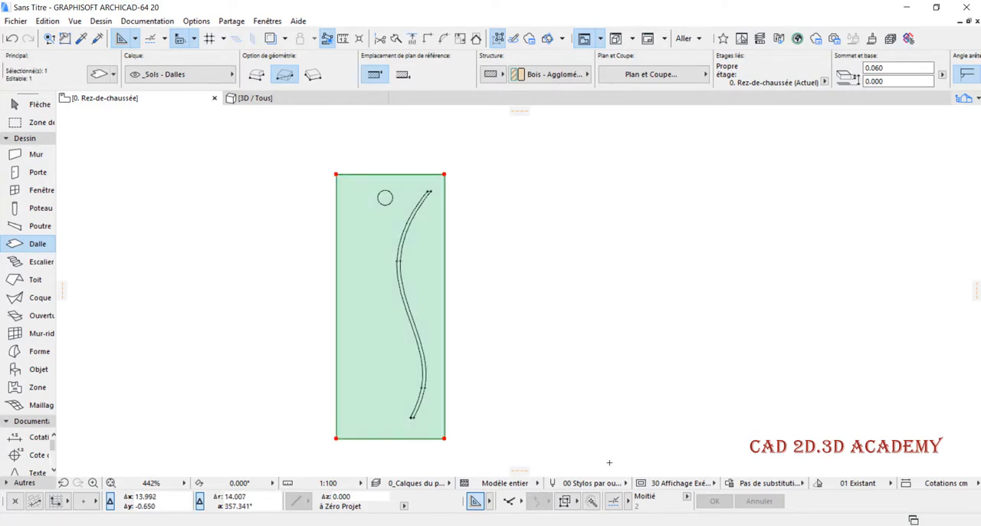
- Cut openings through the selected slab along the circle and the closed curved band using the Magic Wand
click(592, 501)
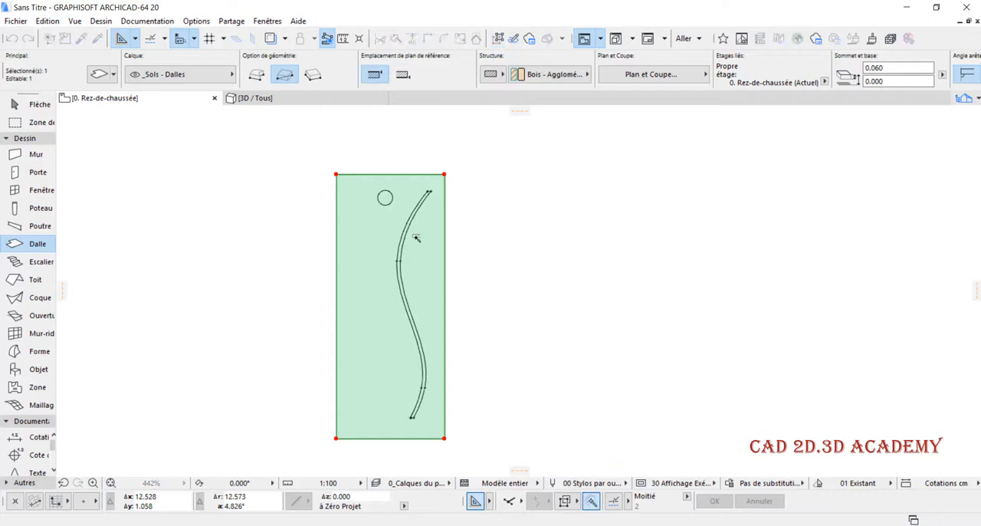
click(386, 198)
scroll(396, 195, up, 3)
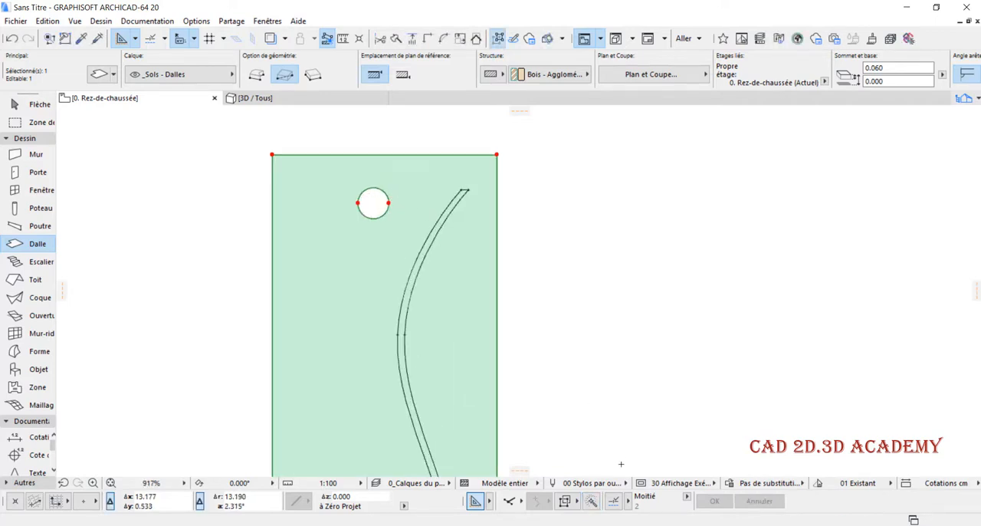
scroll(418, 262, up, 2)
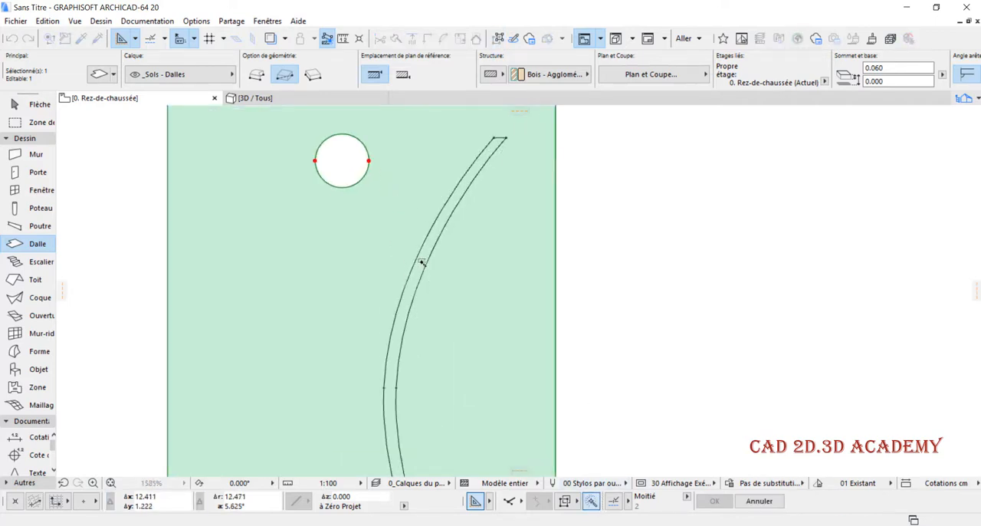
scroll(486, 245, down, 5)
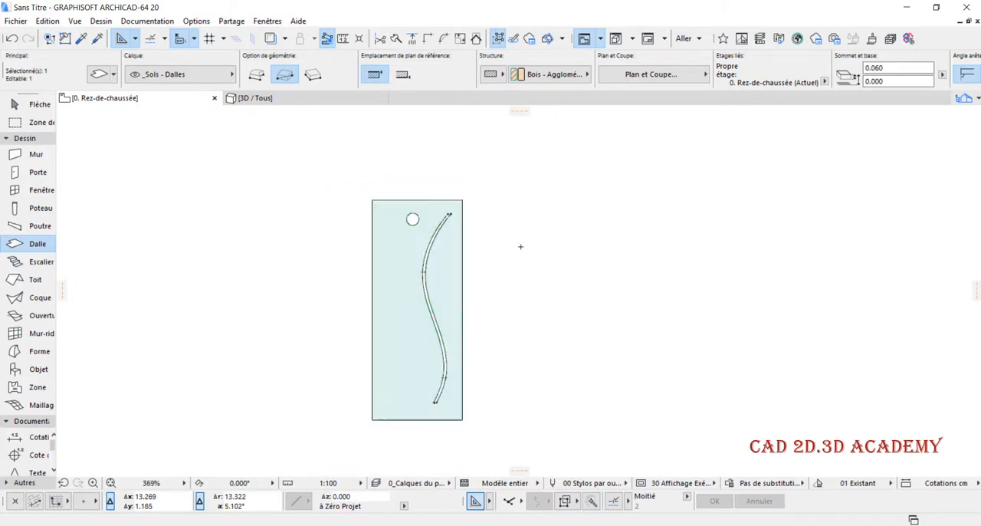
- Select the slab with its outlines, show only that selection in 3D fitted to the window, and orbit to view its top face
shift+drag(519, 160, 364, 309)
right_click(306, 225)
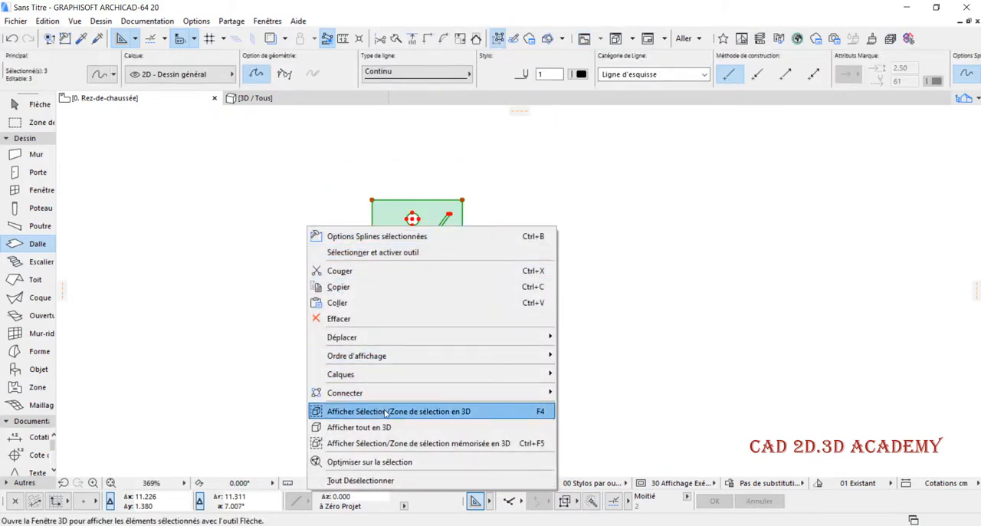
click(386, 412)
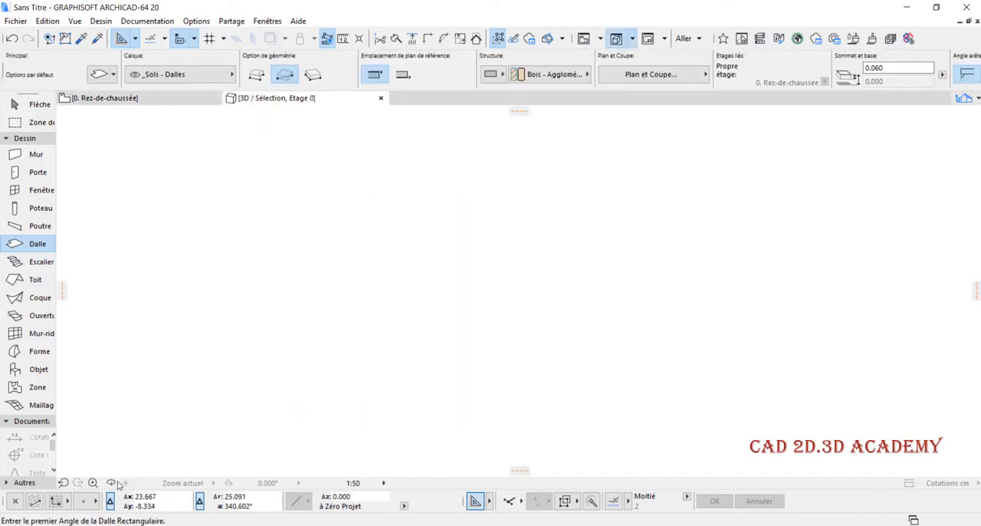
click(144, 483)
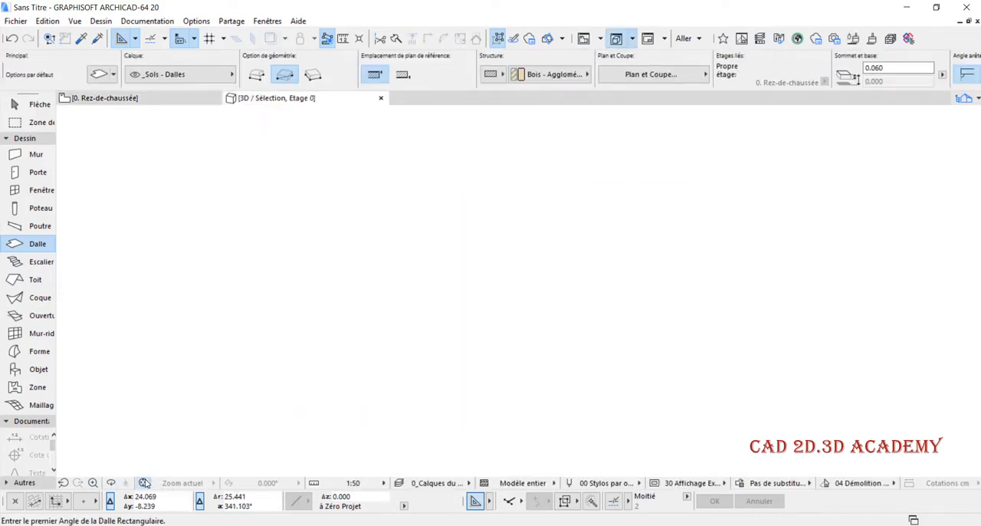
scroll(484, 293, down, 3)
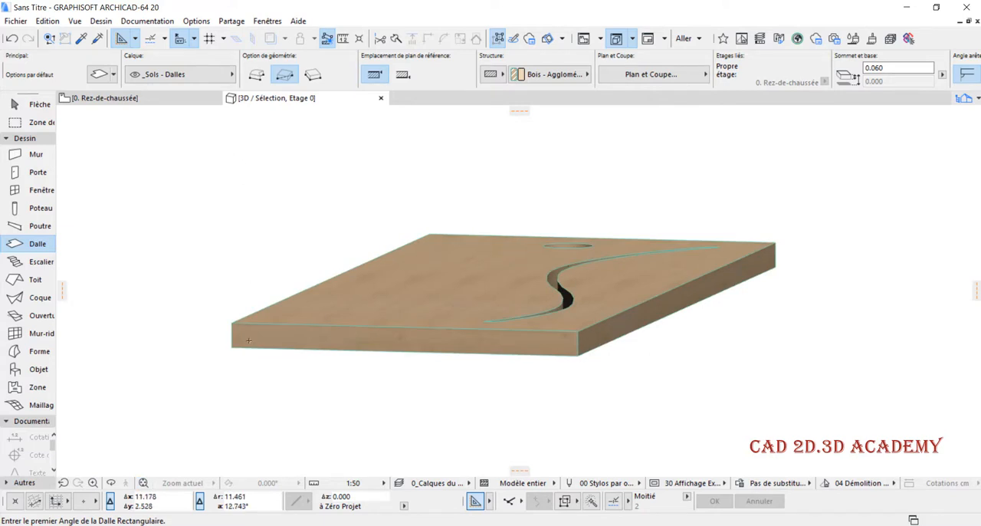
click(110, 483)
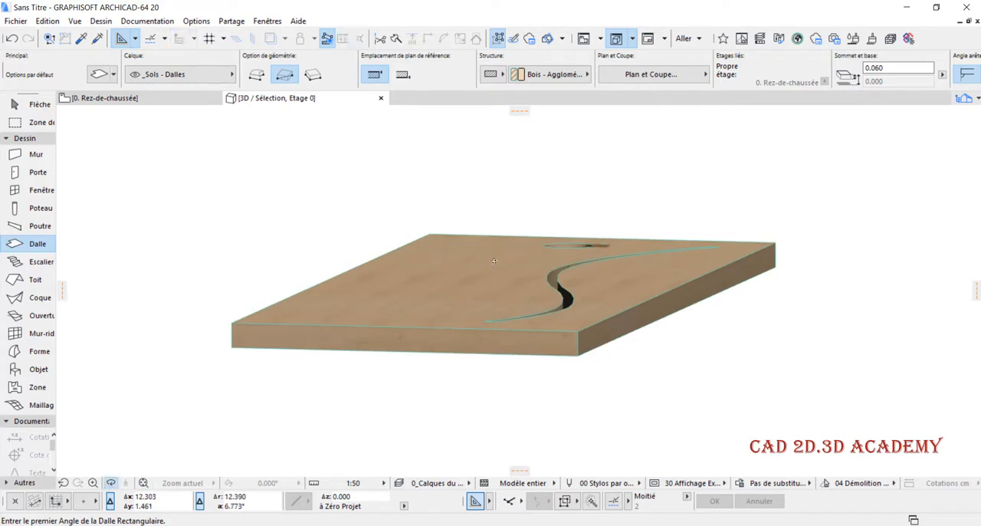
shift+middle_drag(495, 261, 487, 343)
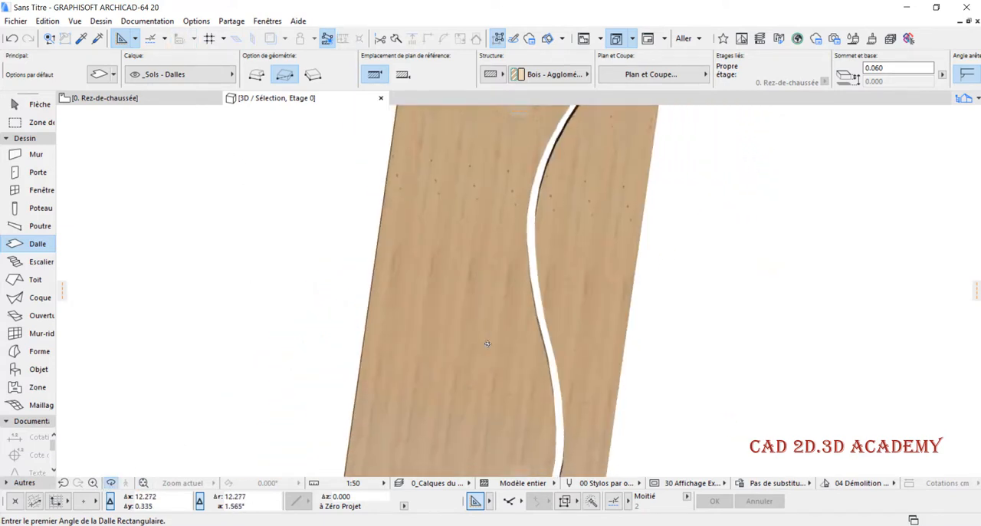
scroll(488, 343, down, 5)
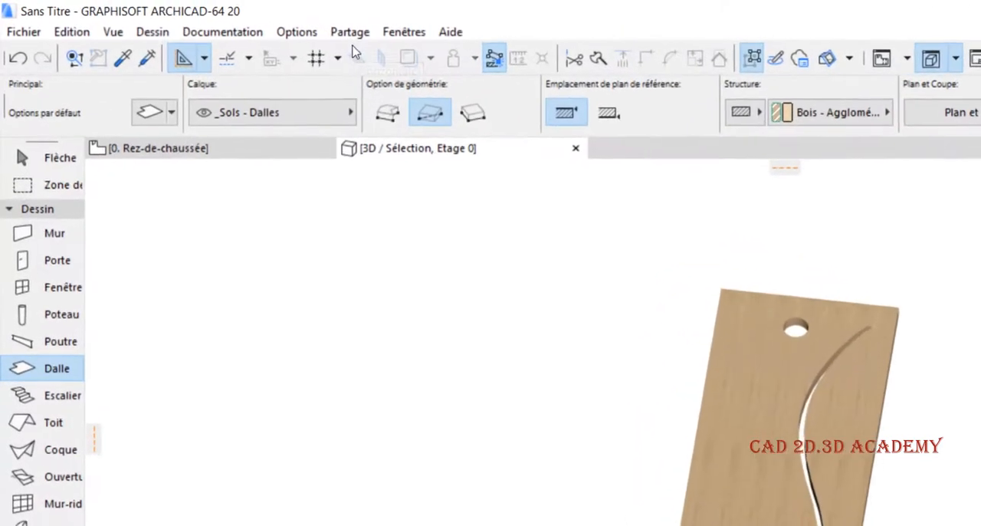
- Display the Navigation 3D classique toolbar, view the slab's top face perpendicularly, and close the toolbar
click(403, 32)
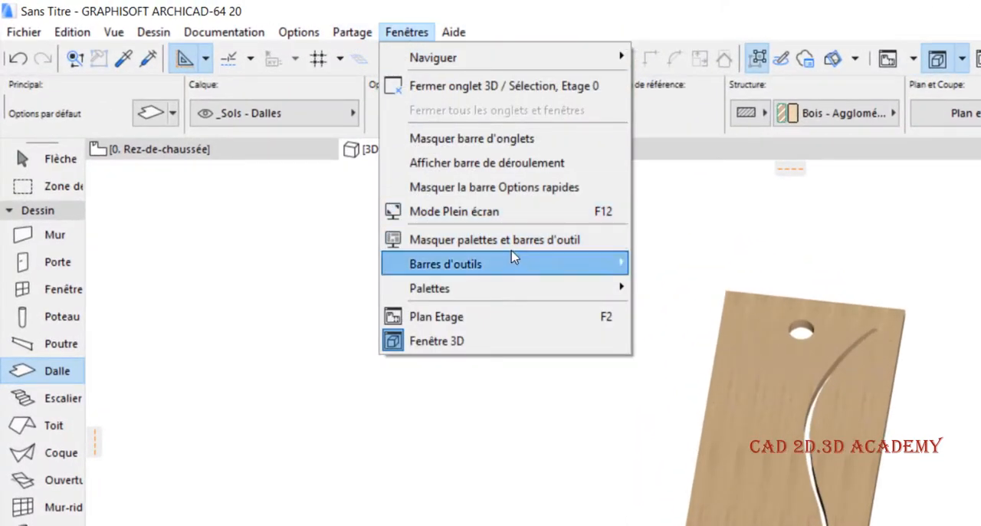
mouse_move(513, 261)
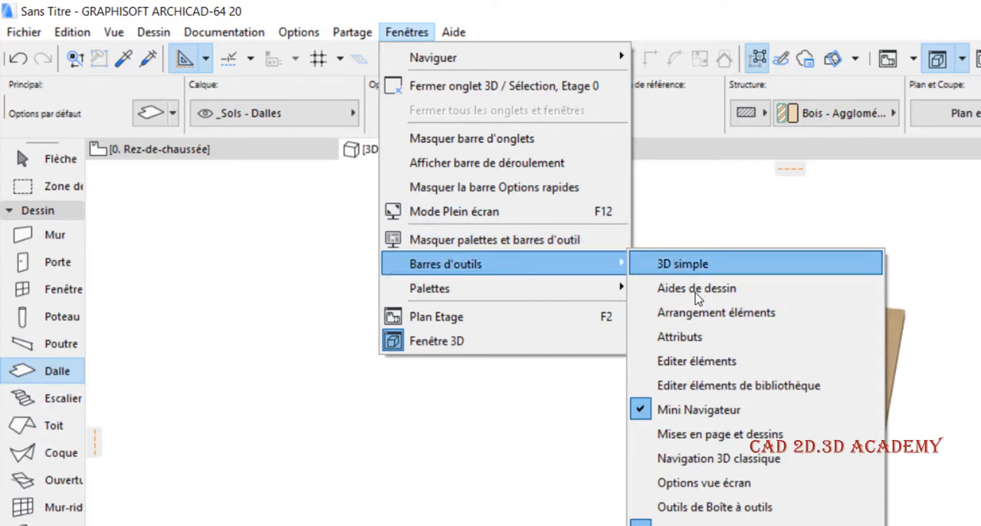
click(722, 459)
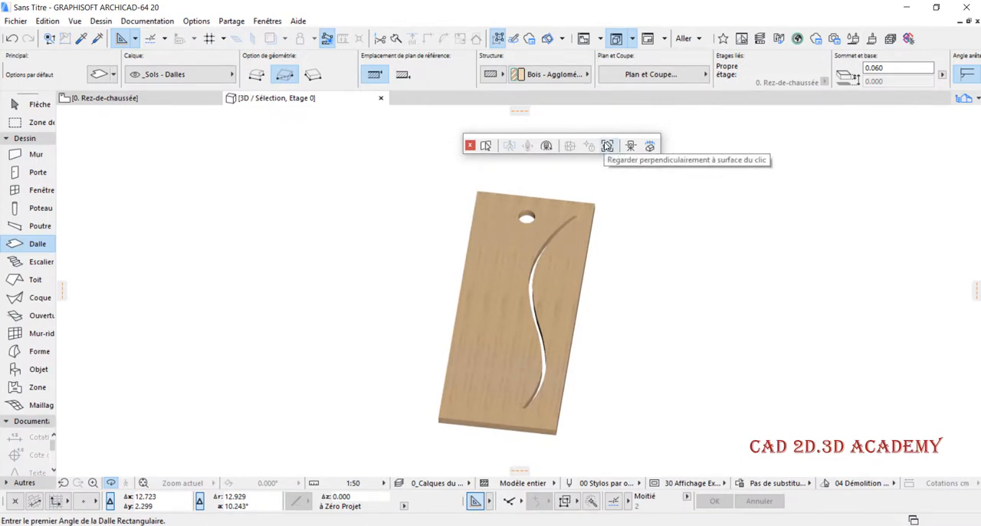
click(607, 147)
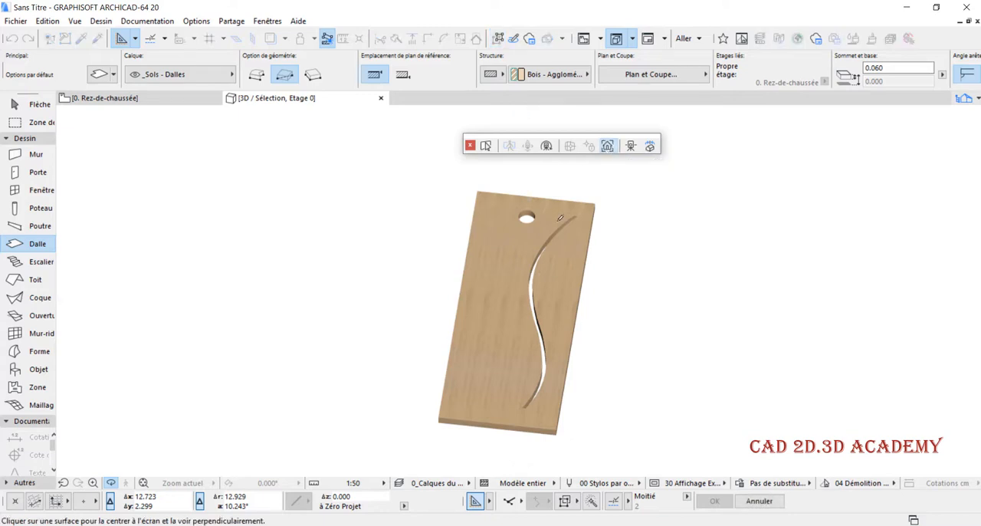
click(492, 289)
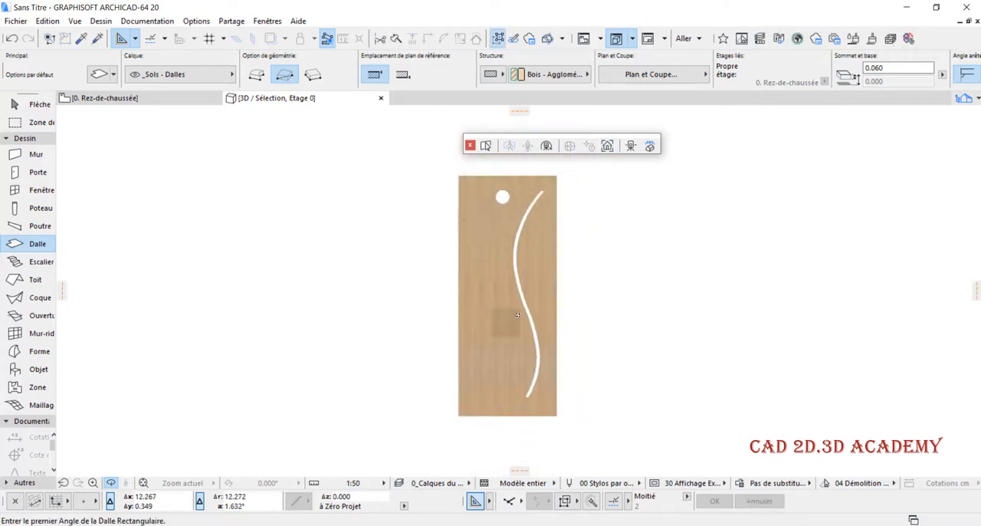
click(470, 145)
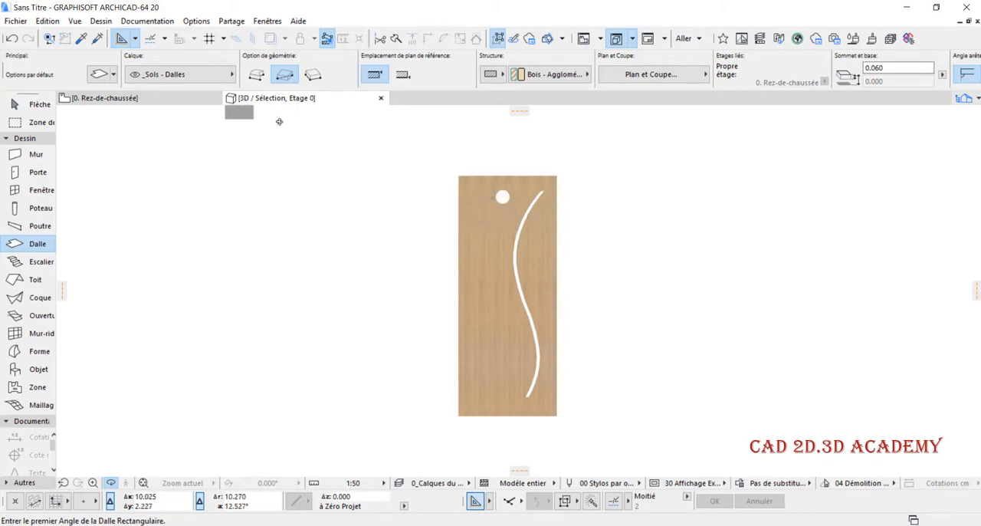
- Select the slab and start saving the selection as a door leaf (Battant de porte), with the horizontal plane as its reference plane
shift+click(548, 182)
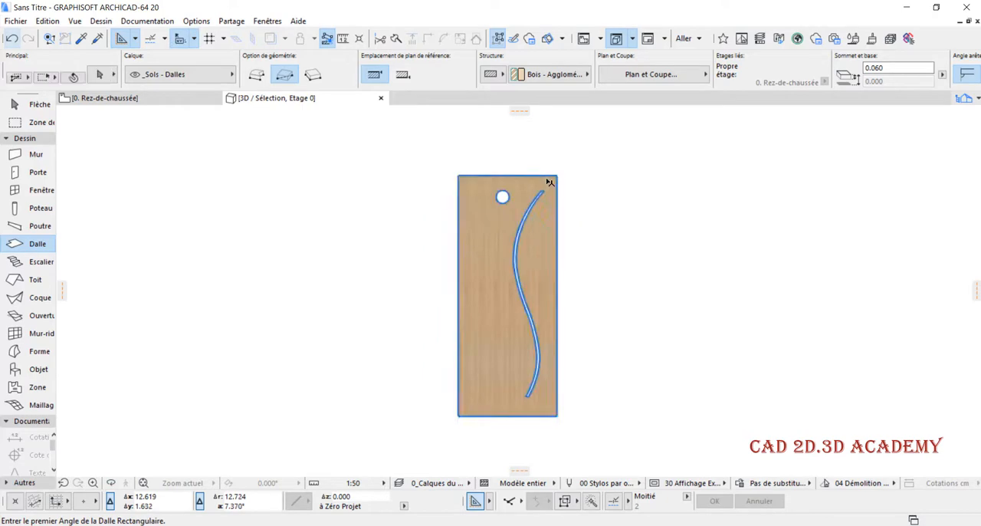
click(16, 21)
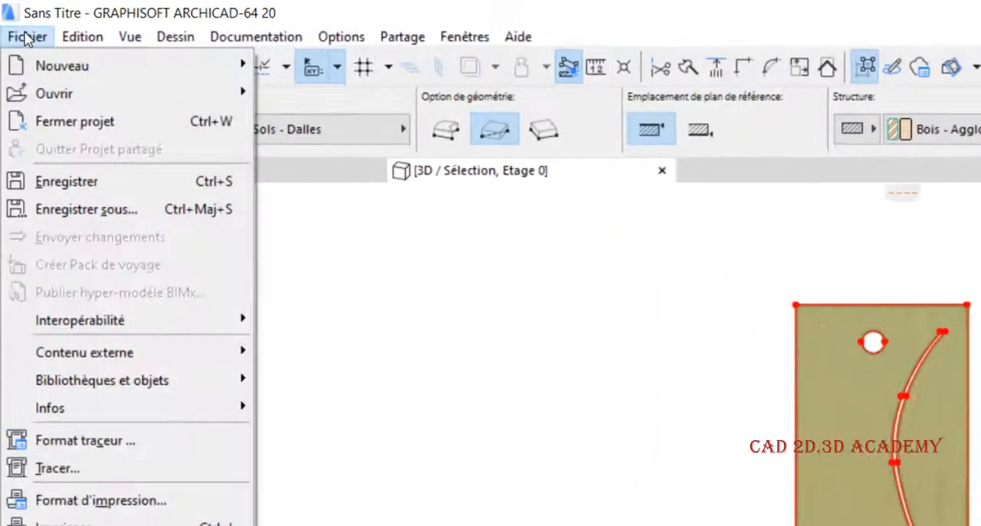
mouse_move(146, 389)
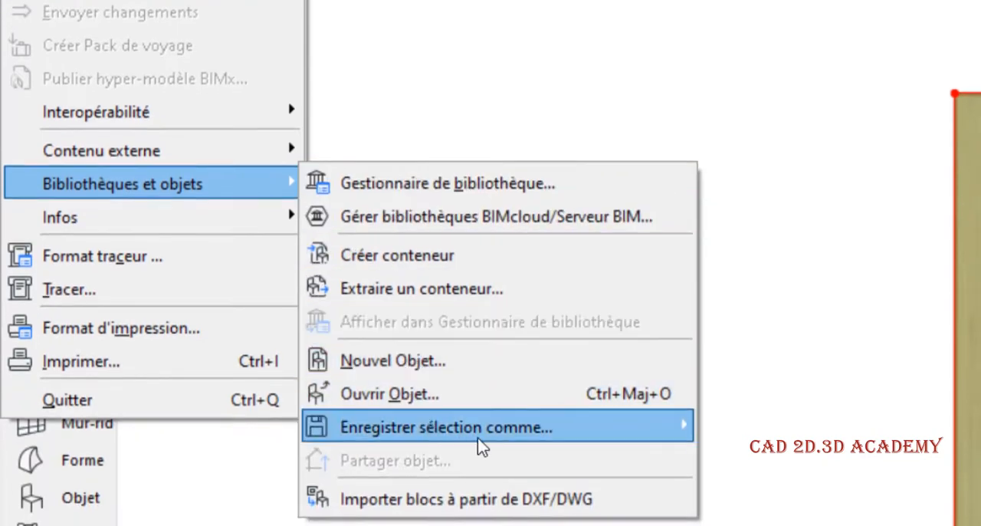
mouse_move(482, 444)
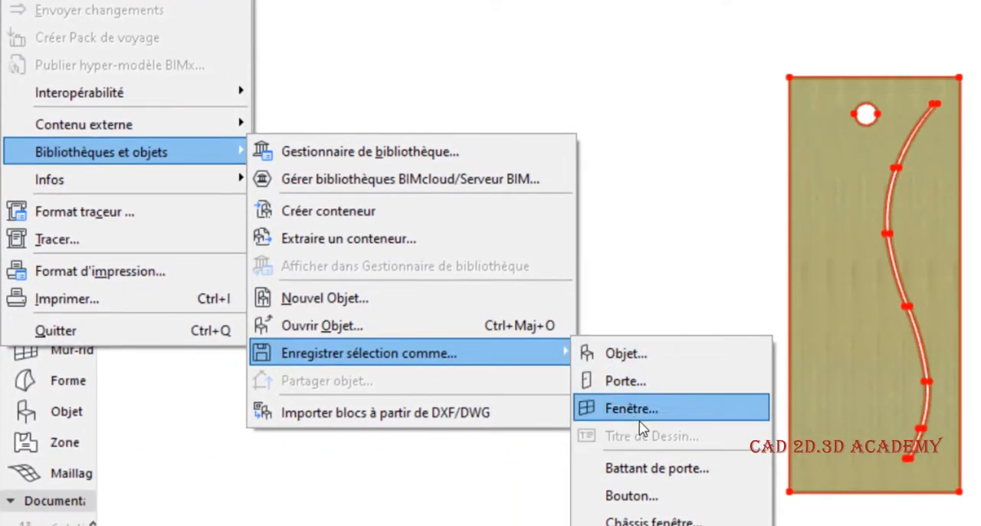
click(681, 468)
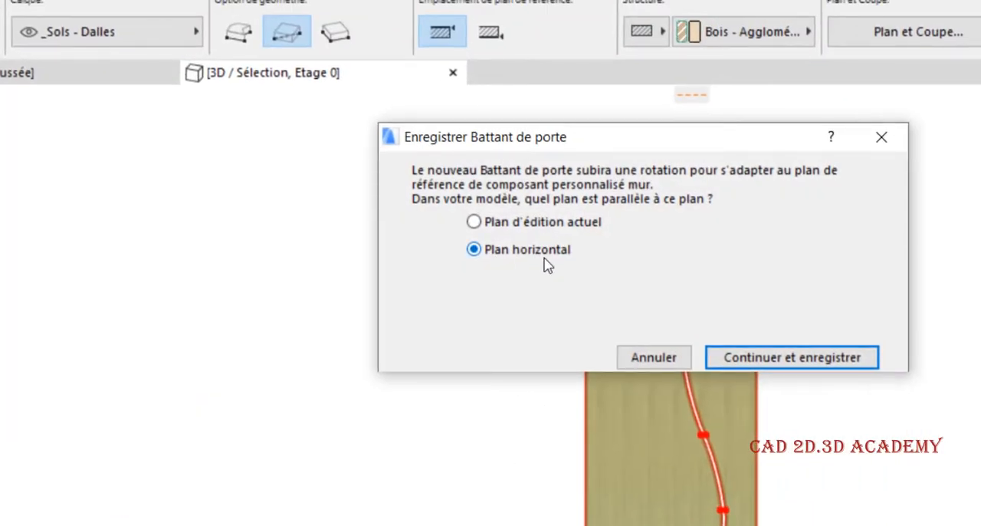
click(779, 359)
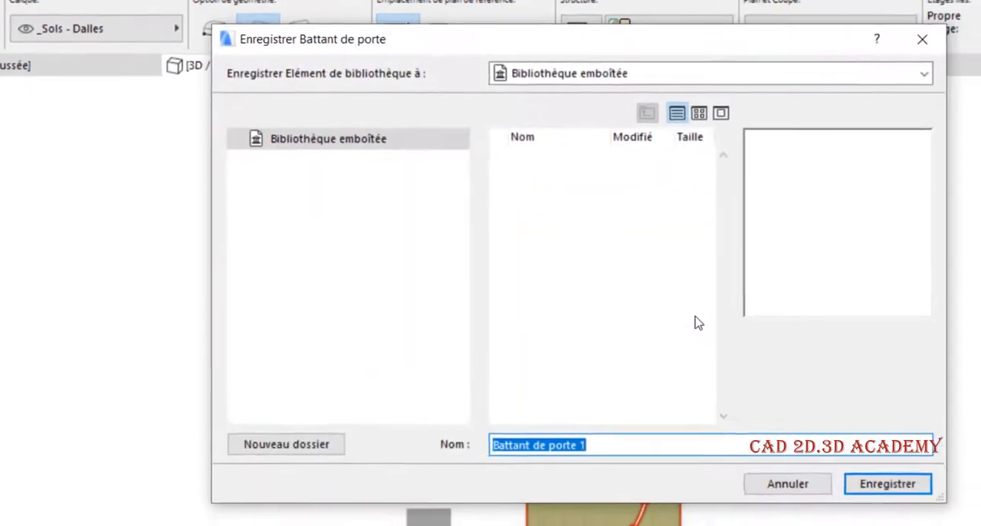
- Name the door leaf "perso 1" and save it in the embedded library (Bibliothèque emboîtée)
drag(563, 420, 463, 423)
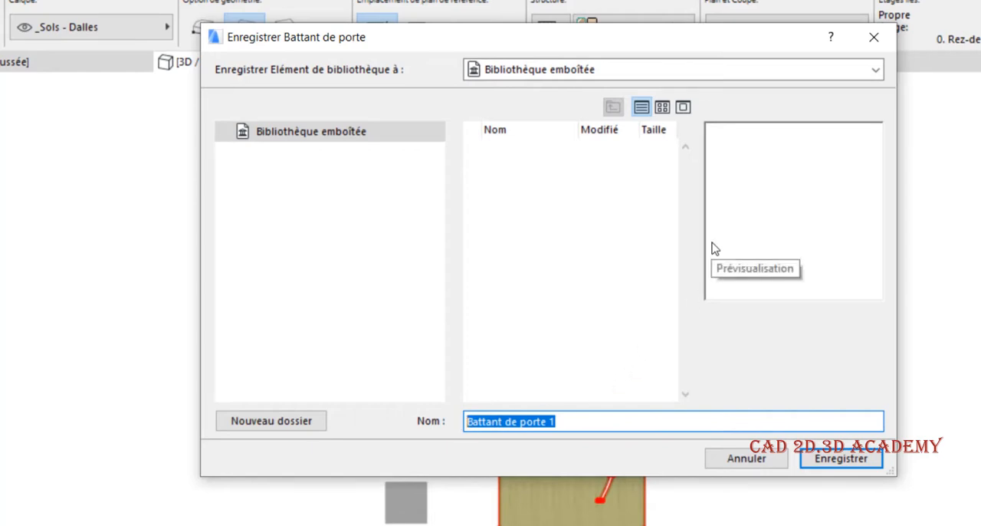
text(rso)
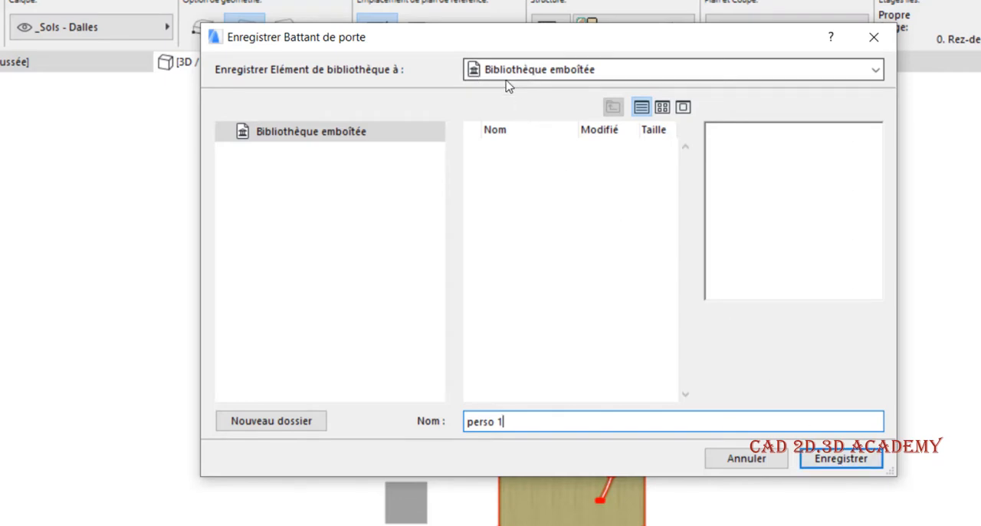
click(817, 456)
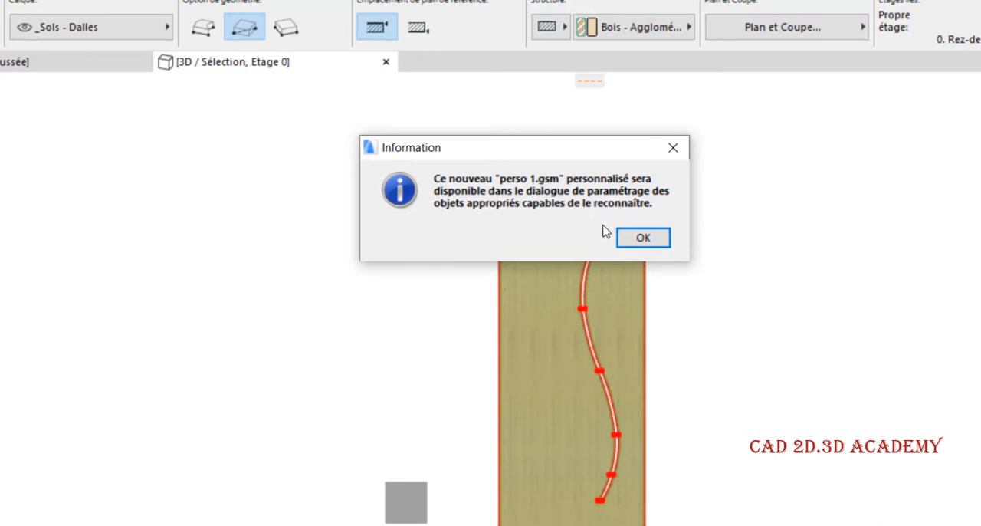
click(637, 239)
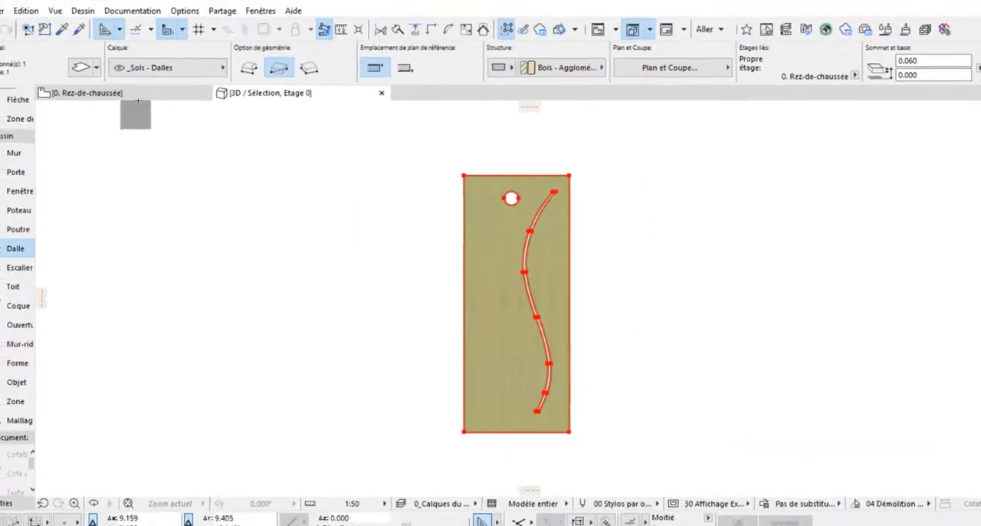
- In the ground-floor plan, select the walls with their doors and the surrounding slab, and show only that selection in 3D, fitted to the window
click(155, 100)
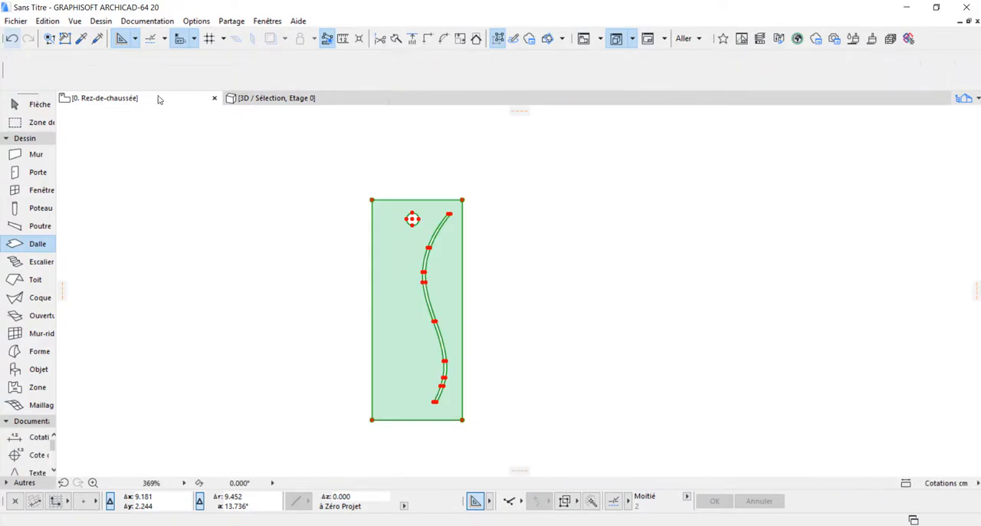
scroll(260, 216, down, 8)
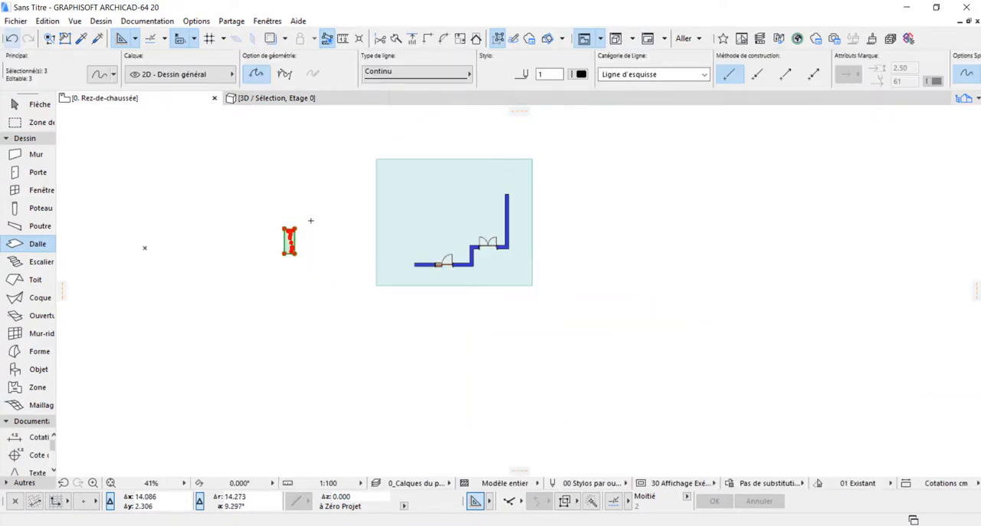
key(Escape)
scroll(307, 238, up, 4)
scroll(279, 259, down, 3)
shift+drag(358, 134, 637, 385)
right_click(597, 236)
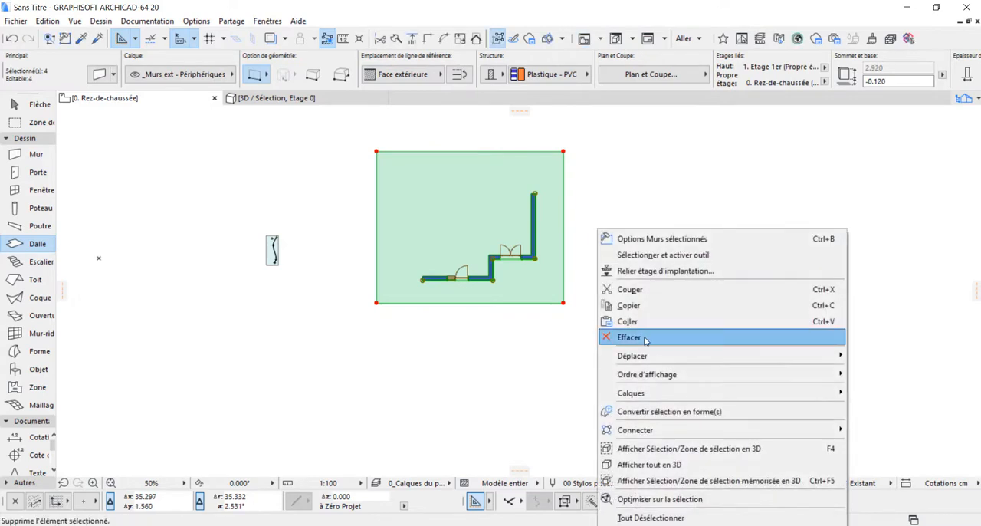
click(662, 450)
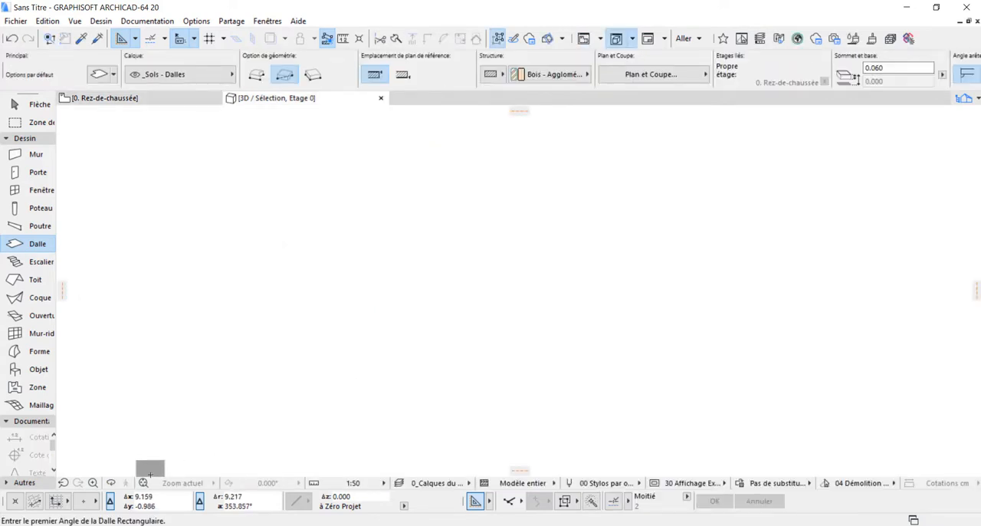
click(143, 483)
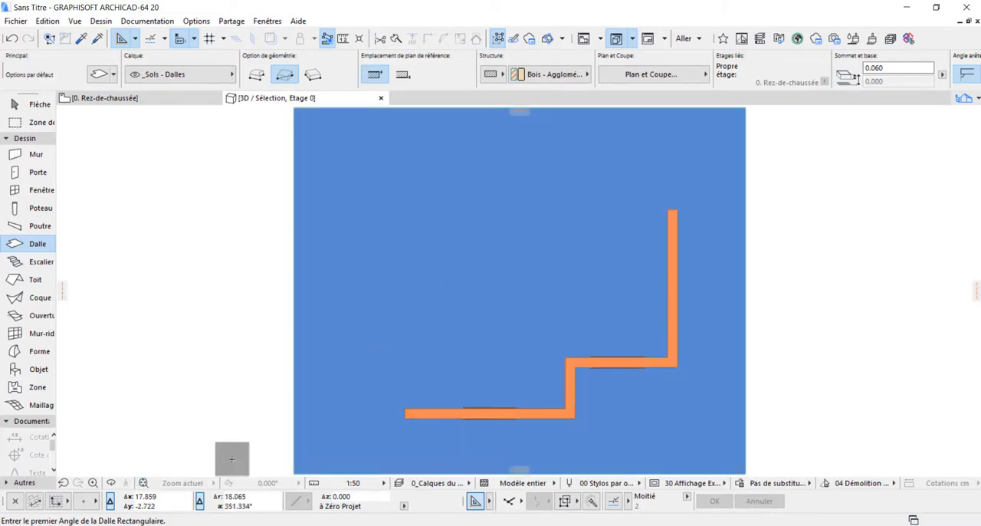
- Set the leaf of the door with glazed sidelight and transom to the custom door leaf "perso 1"
click(111, 482)
drag(529, 365, 526, 286)
drag(526, 321, 527, 313)
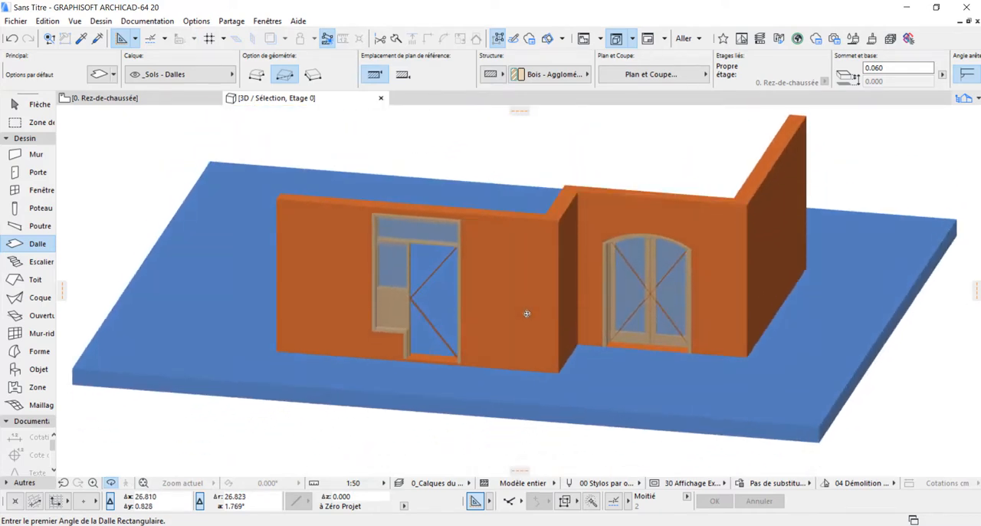
scroll(512, 204, up, 2)
scroll(521, 280, up, 1)
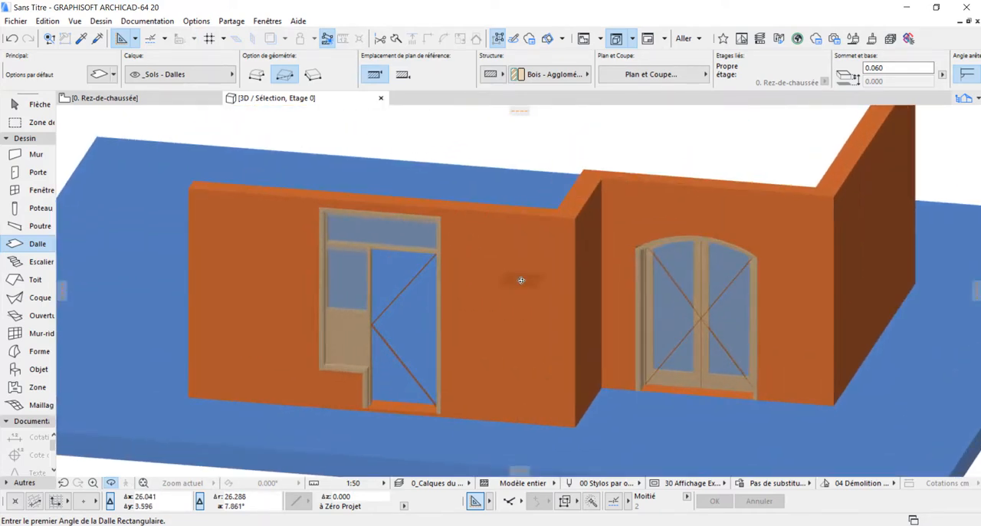
key(Escape)
shift+click(440, 220)
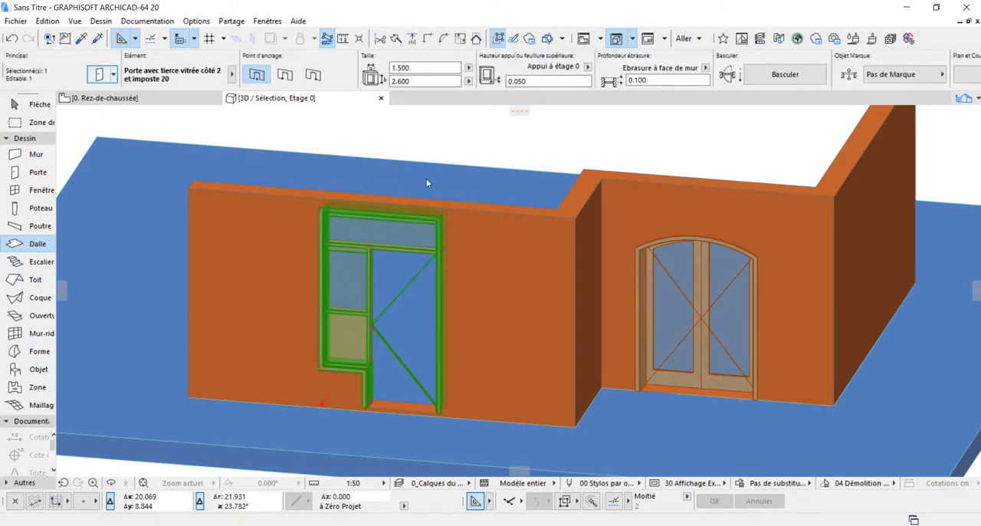
key(ctrl+t)
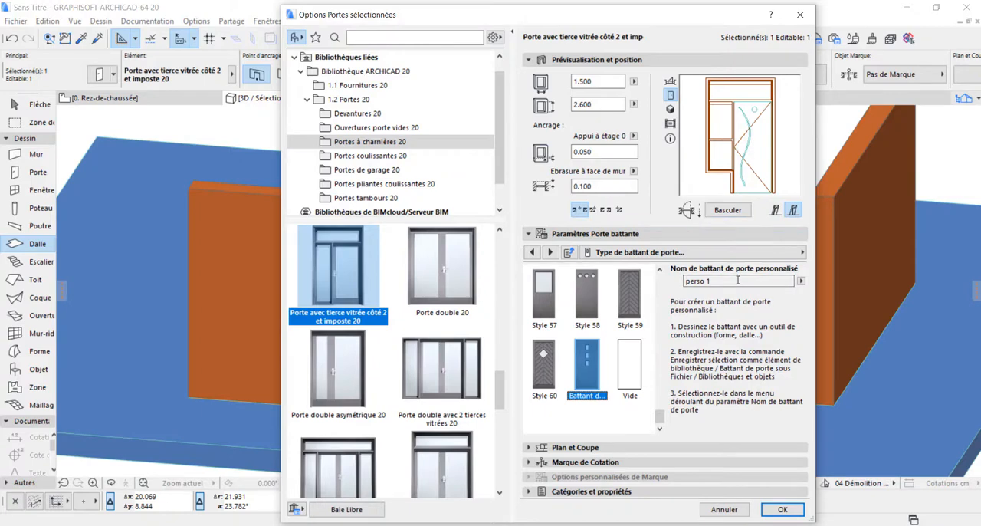
click(783, 508)
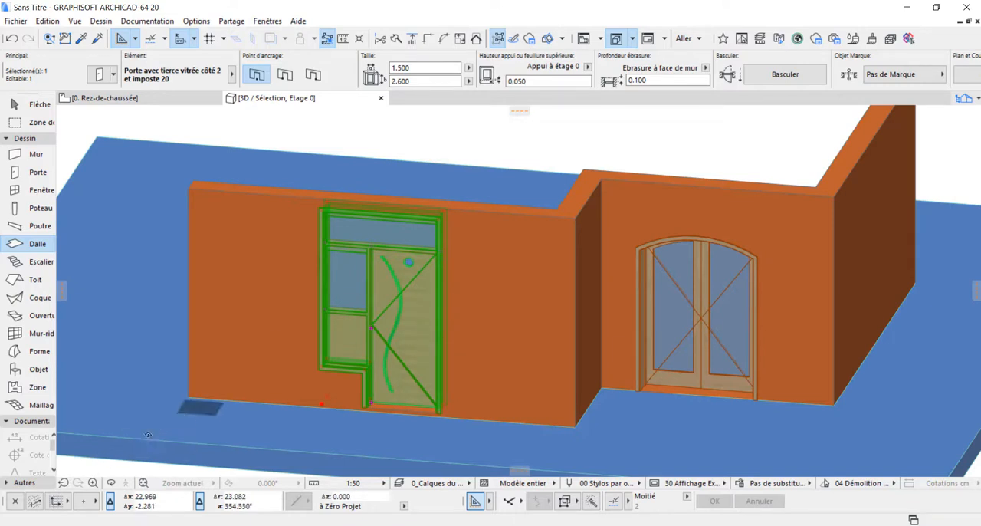
click(113, 483)
drag(352, 371, 394, 306)
scroll(381, 300, up, 5)
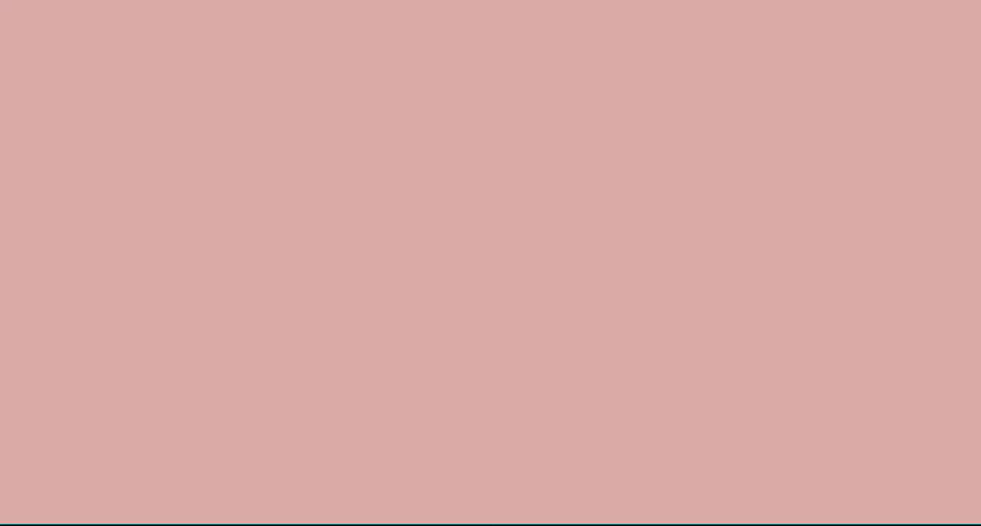